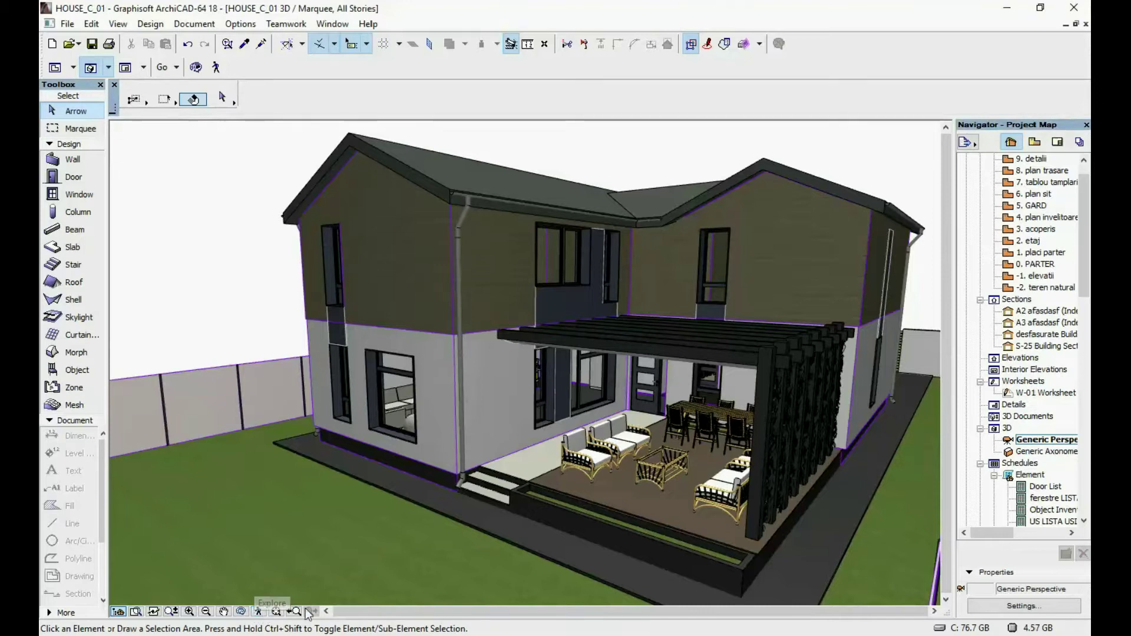
Step: Fly around the house in Explore mode to examine its facades, terrace and fenced yard
key("Right")
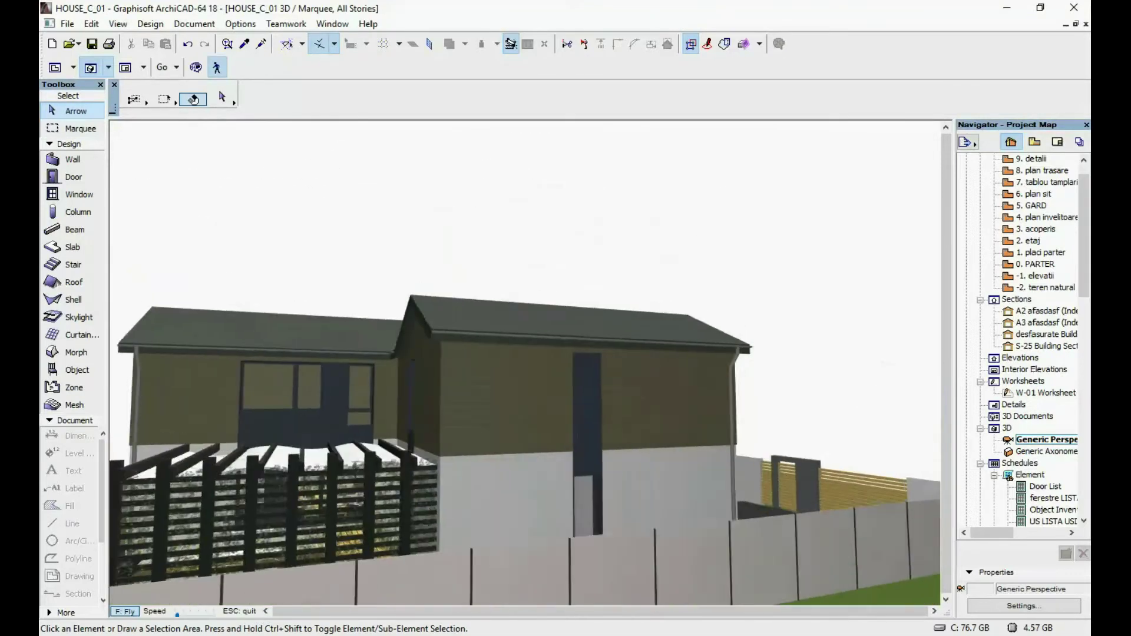
key("Right")
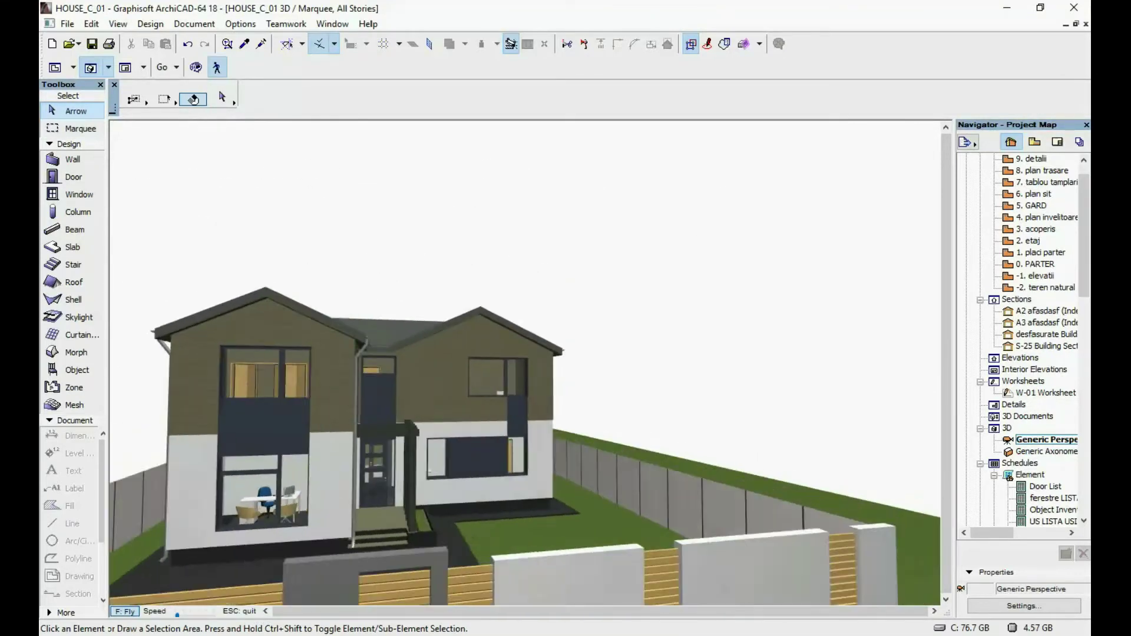
key("Right")
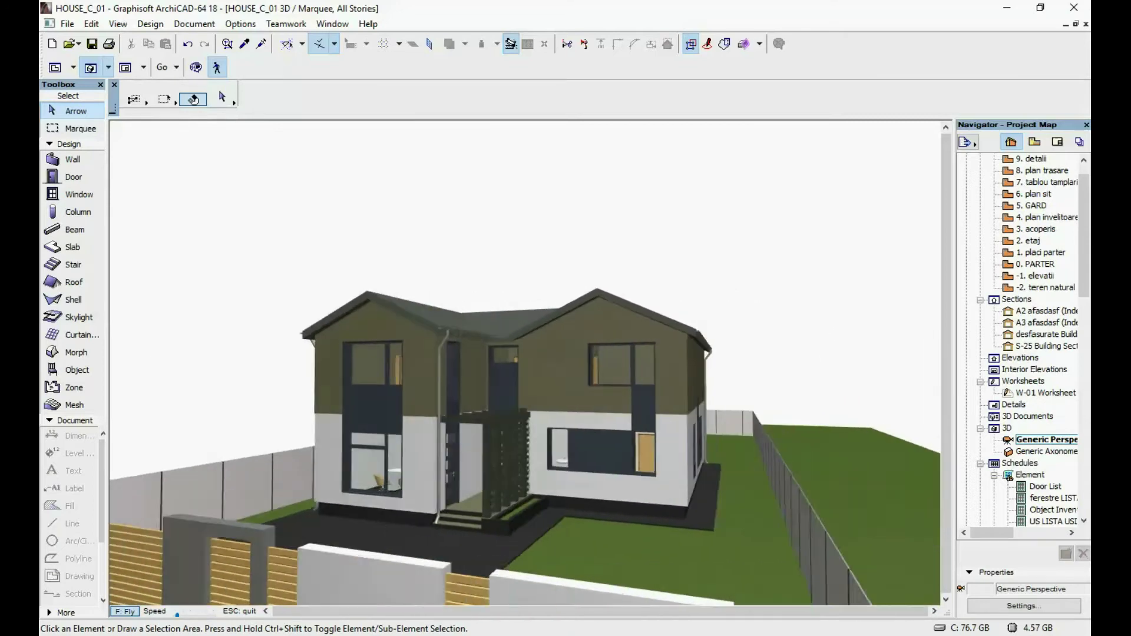
key("Right")
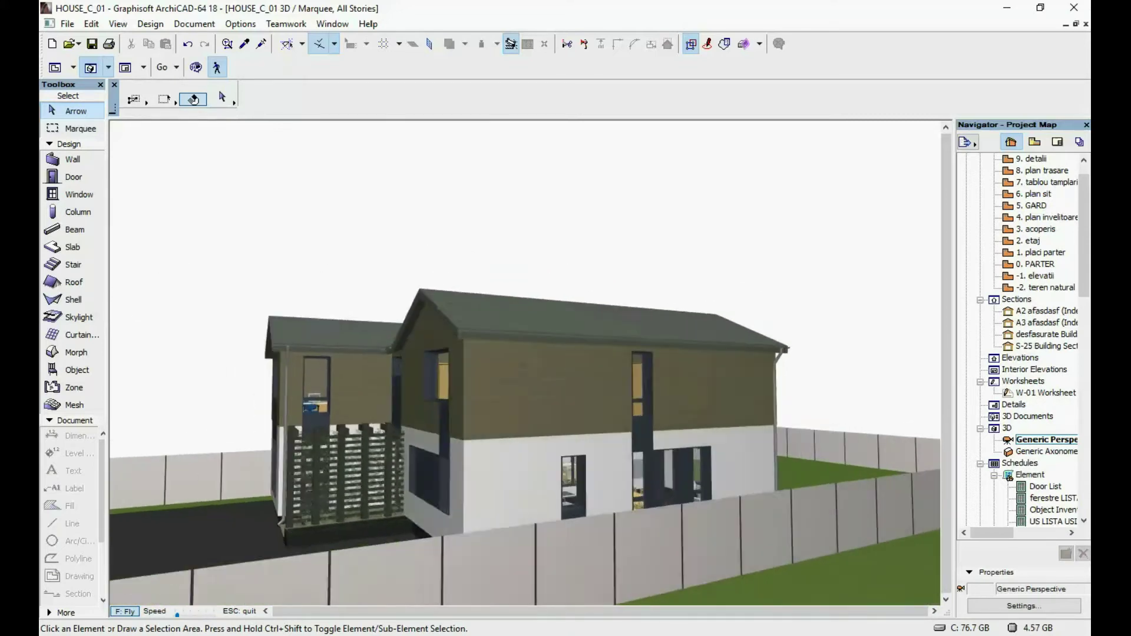
key("Right")
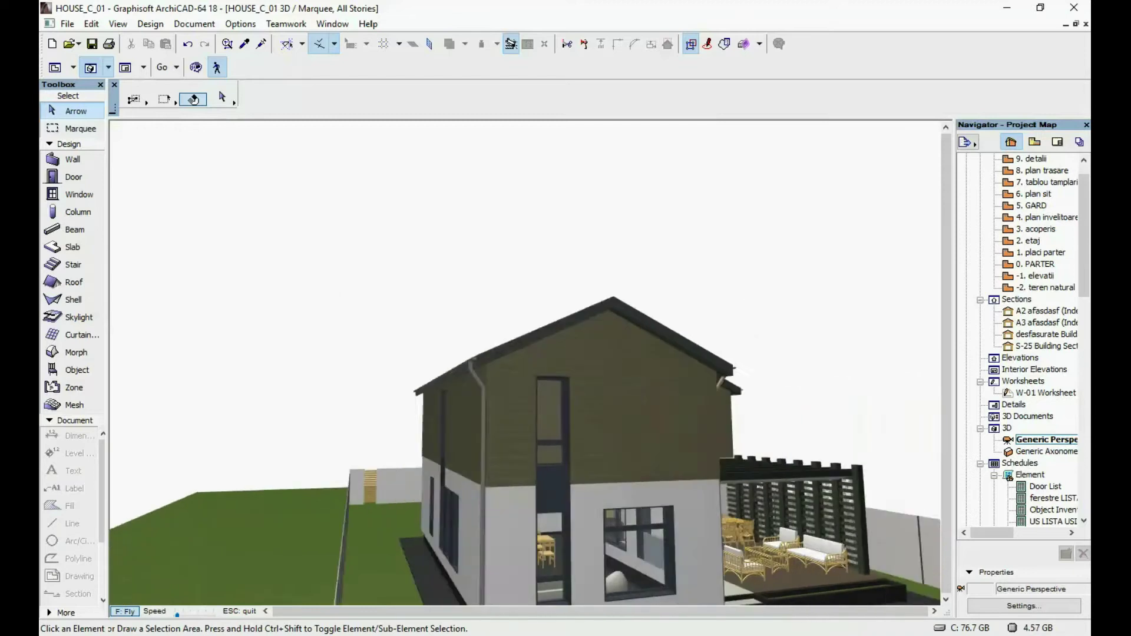
key("Escape")
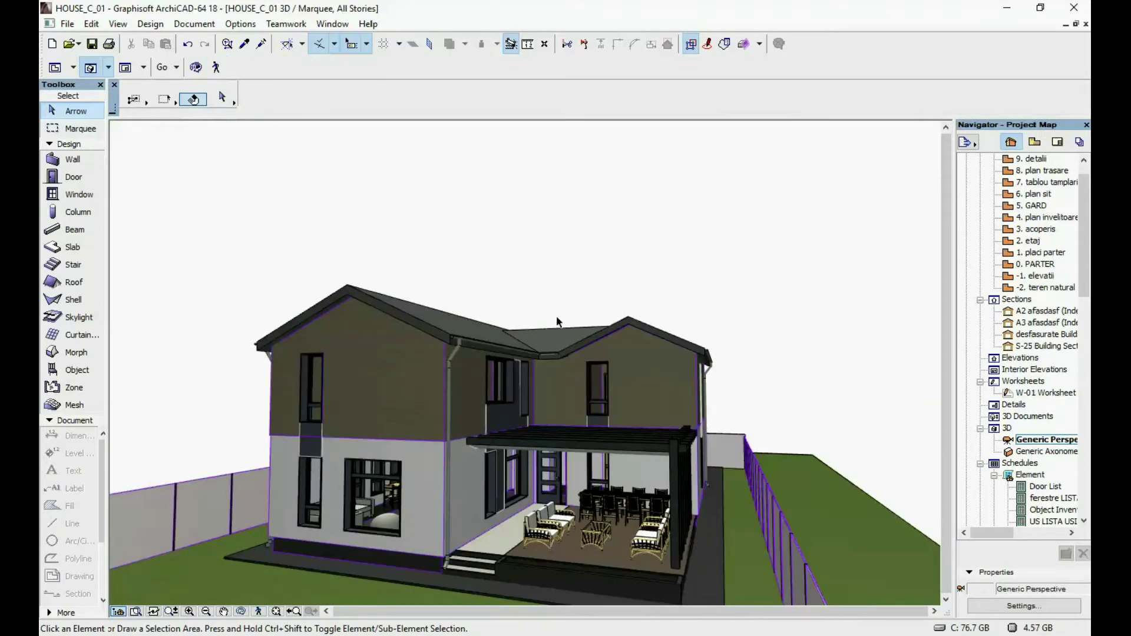
Step: Export the terrace-side perspective as an Artlantis Render Studio 4.1 file named HOUSE_C_01 in the atl folder, including perspective cameras and textures
mouse_move(533, 321)
middle_mouse_down()
mouse_move(543, 271)
mouse_move(545, 318)
middle_mouse_up()
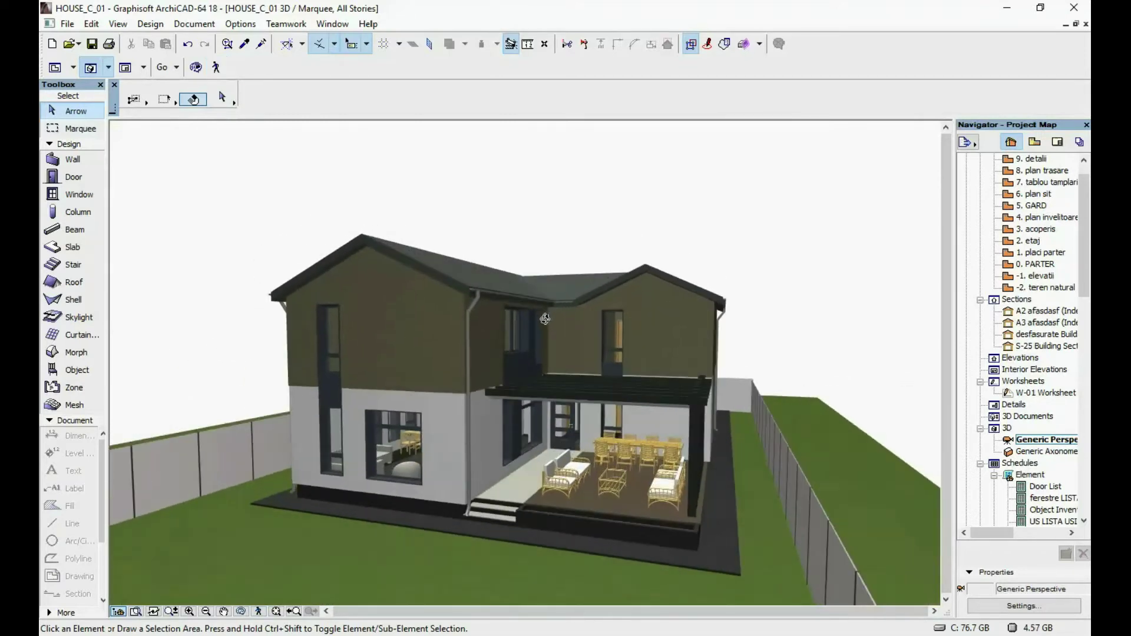
left_click(67, 28)
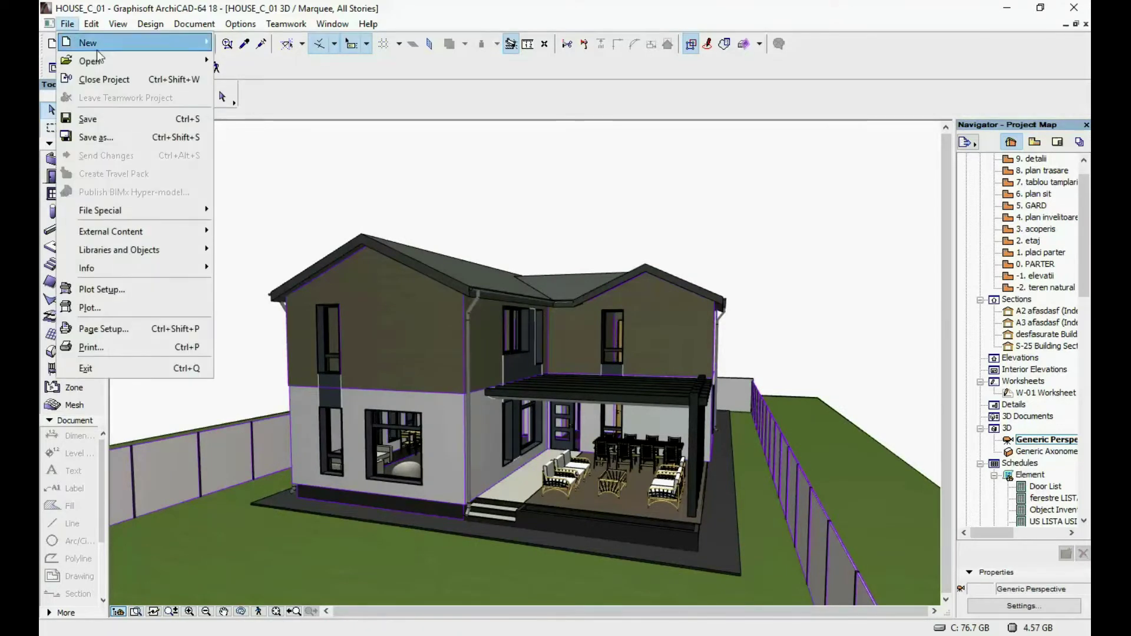
left_click(108, 139)
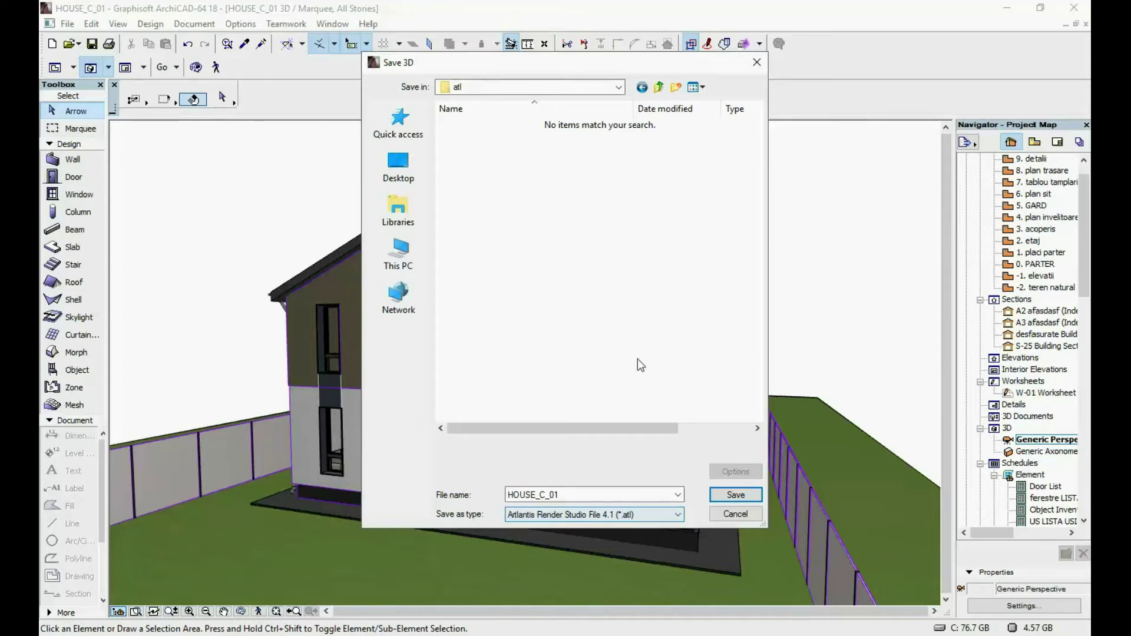
left_click(741, 494)
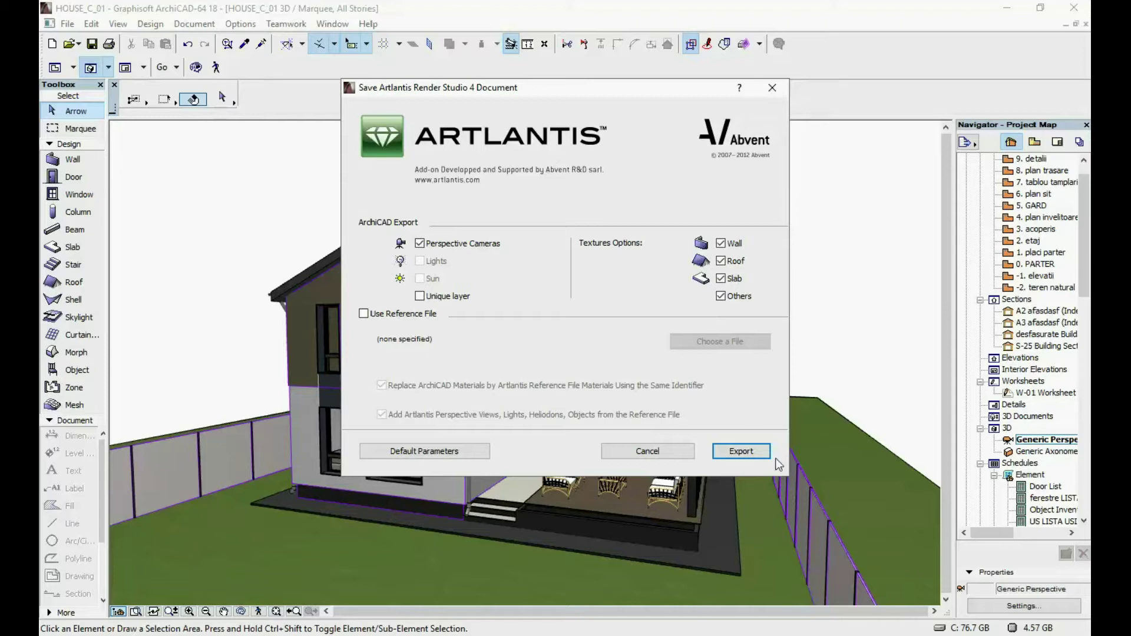
left_click(753, 452)
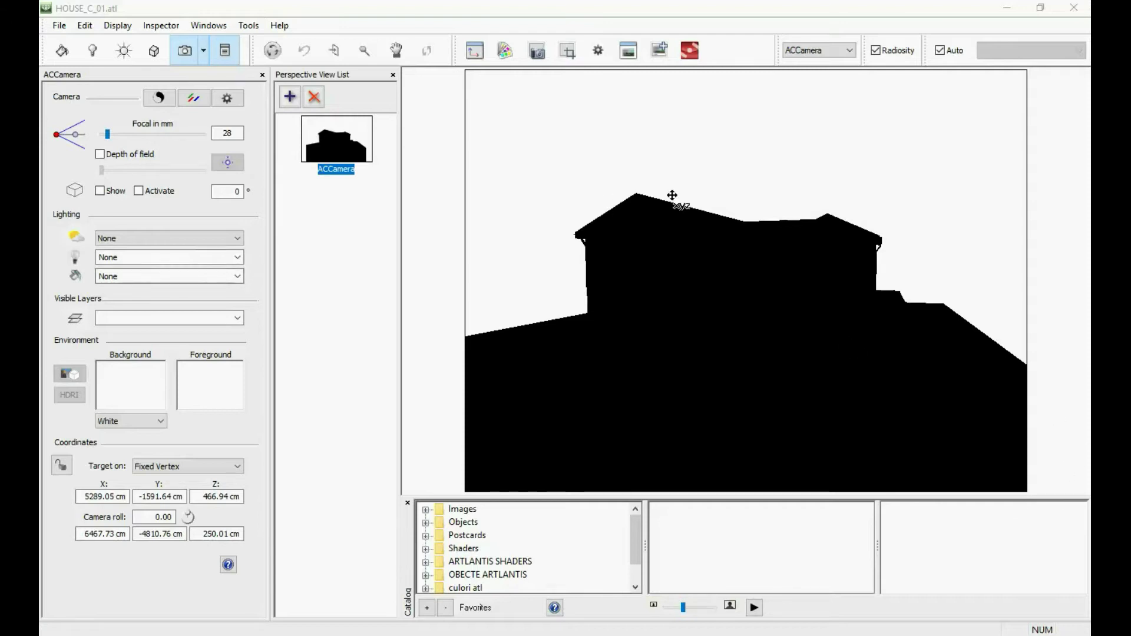
Step: Set the ACCamera view's sun lighting to Heliodon
left_click(211, 237)
left_click(211, 237)
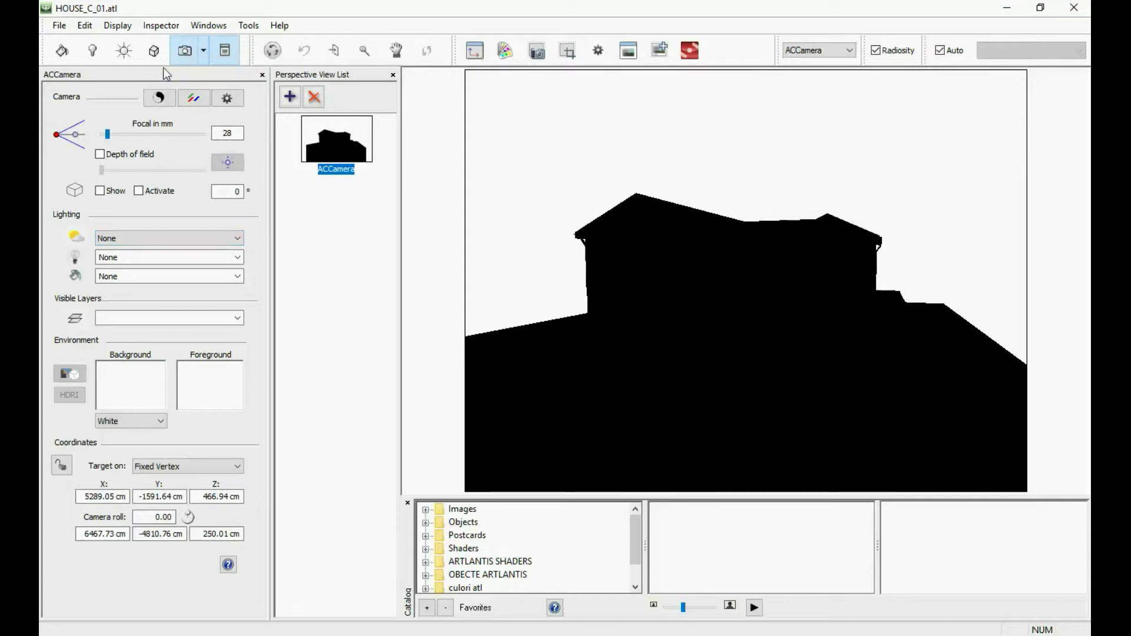
left_click(183, 237)
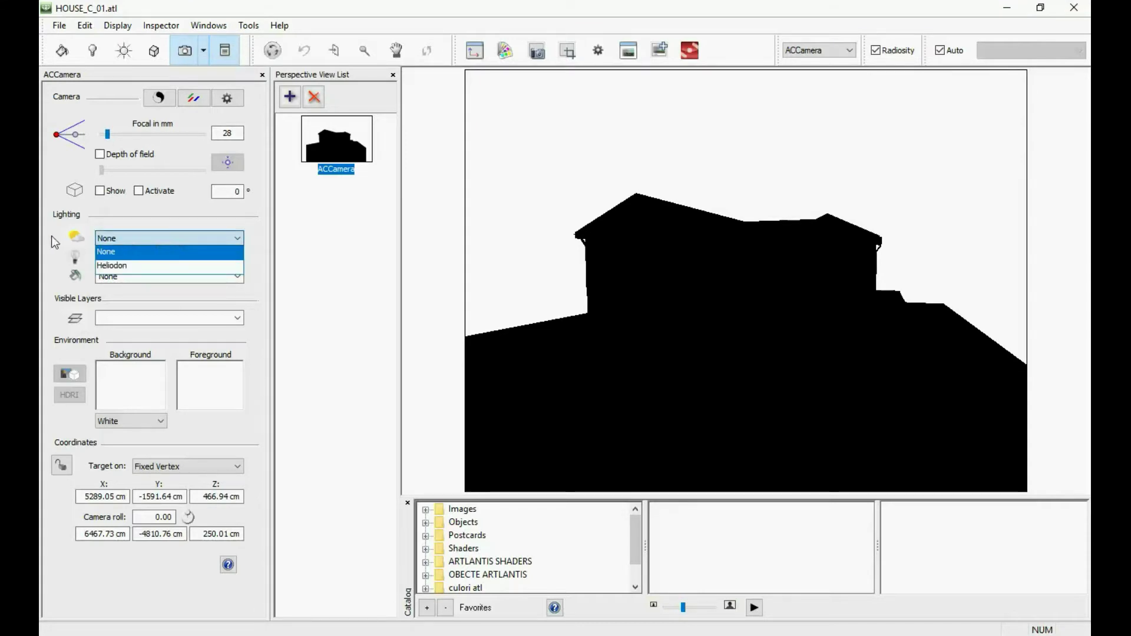
left_click(131, 266)
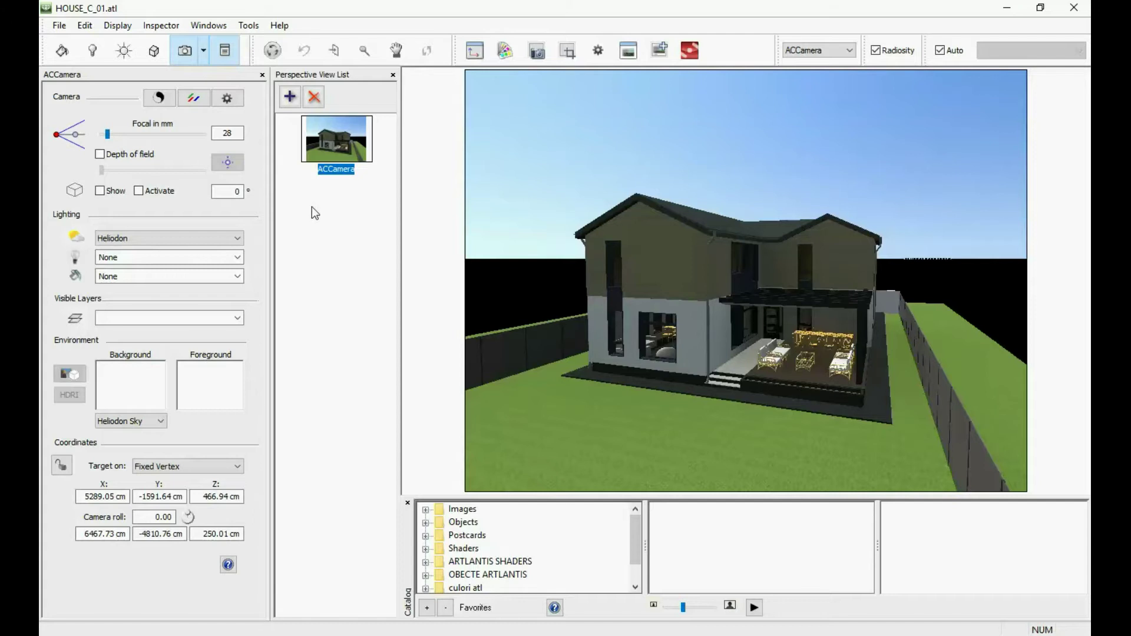
Step: Switch the heliodon's sunlight to Manual and reposition the sun in the 2D top view so it lights the terrace-side facades
left_click(122, 49)
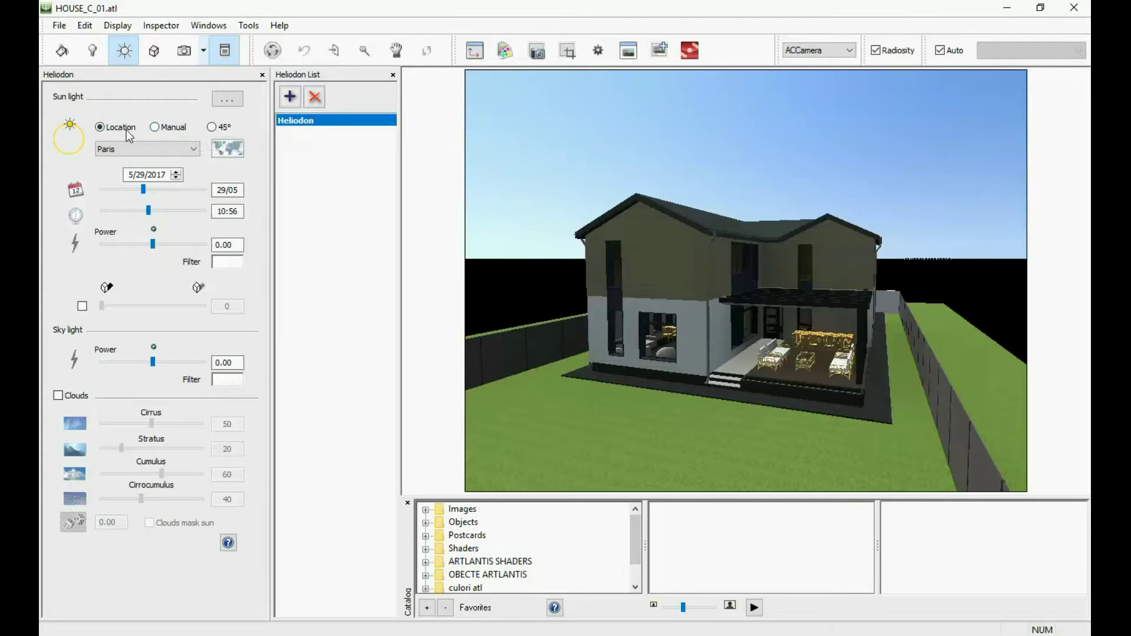
left_click(154, 128)
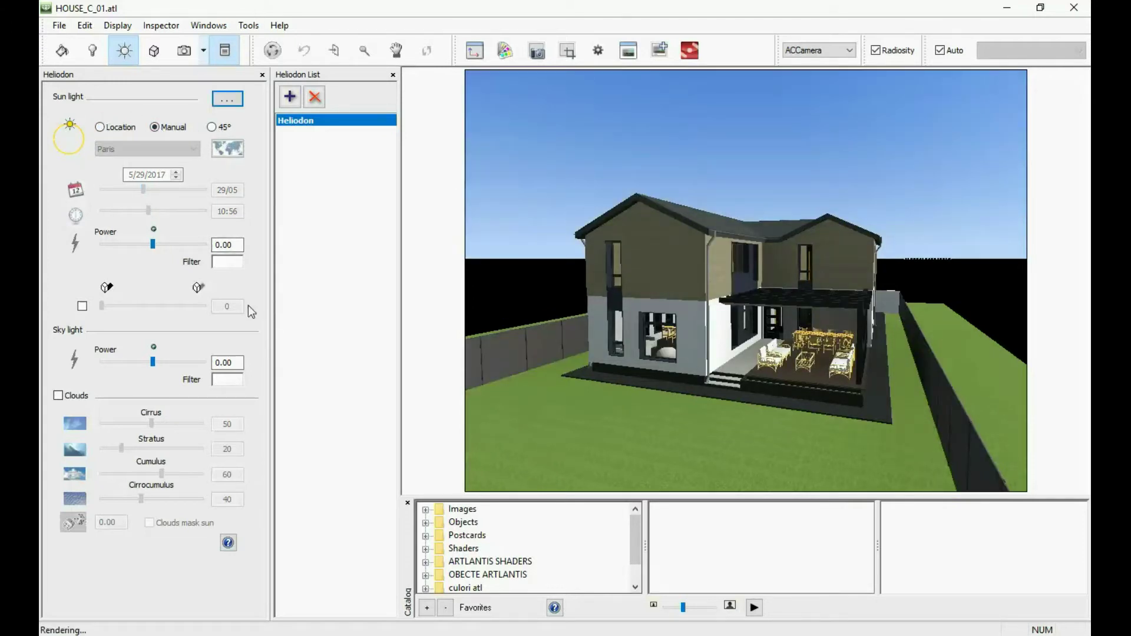
left_click(475, 51)
mouse_move(141, 276)
left_mouse_down()
mouse_move(186, 217)
mouse_move(292, 229)
mouse_move(301, 240)
mouse_move(152, 234)
mouse_move(206, 209)
mouse_move(147, 242)
left_mouse_up()
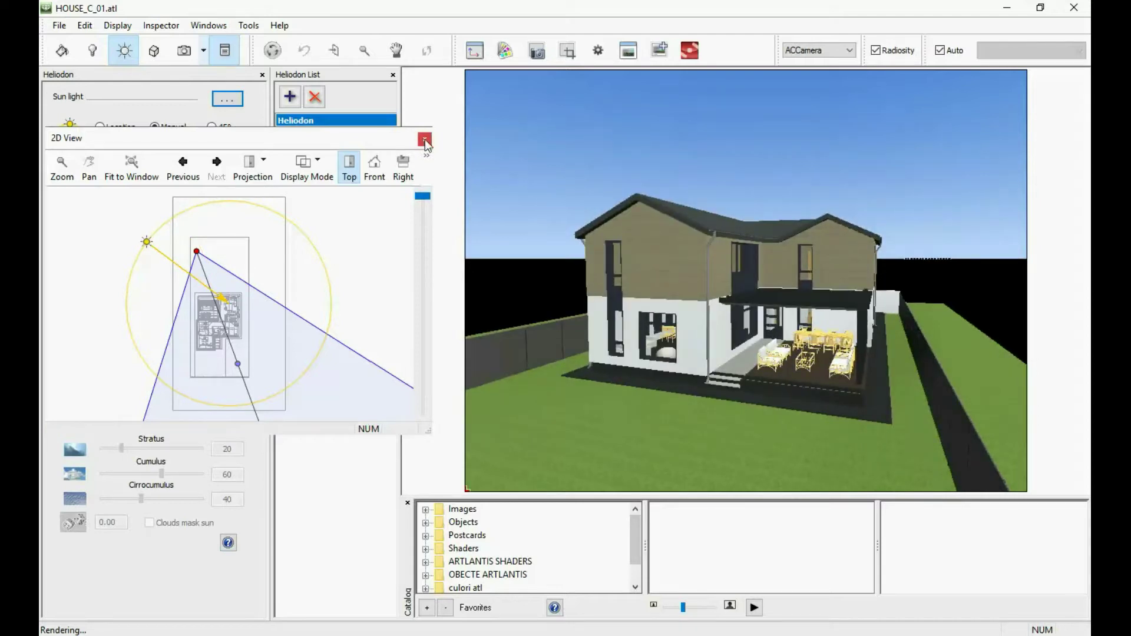
left_click(425, 140)
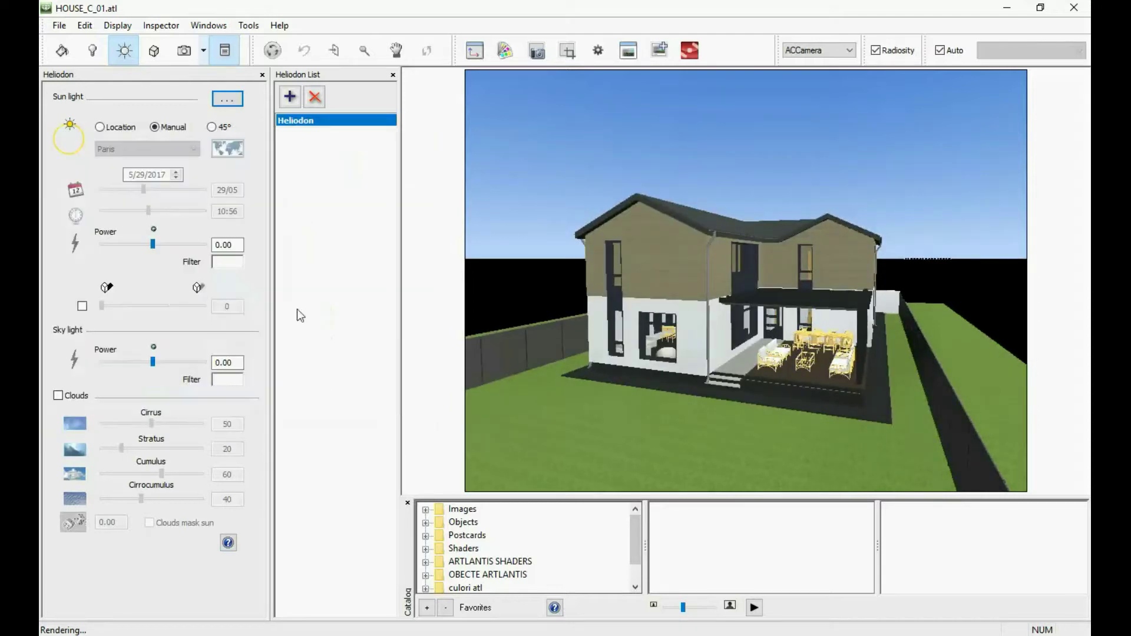
Step: Enable soft sun shadows at 100 and turn on clouds with Cirrus 35, Stratus 39, Cumulus 37 and Cirrocumulus 61
left_click(83, 306)
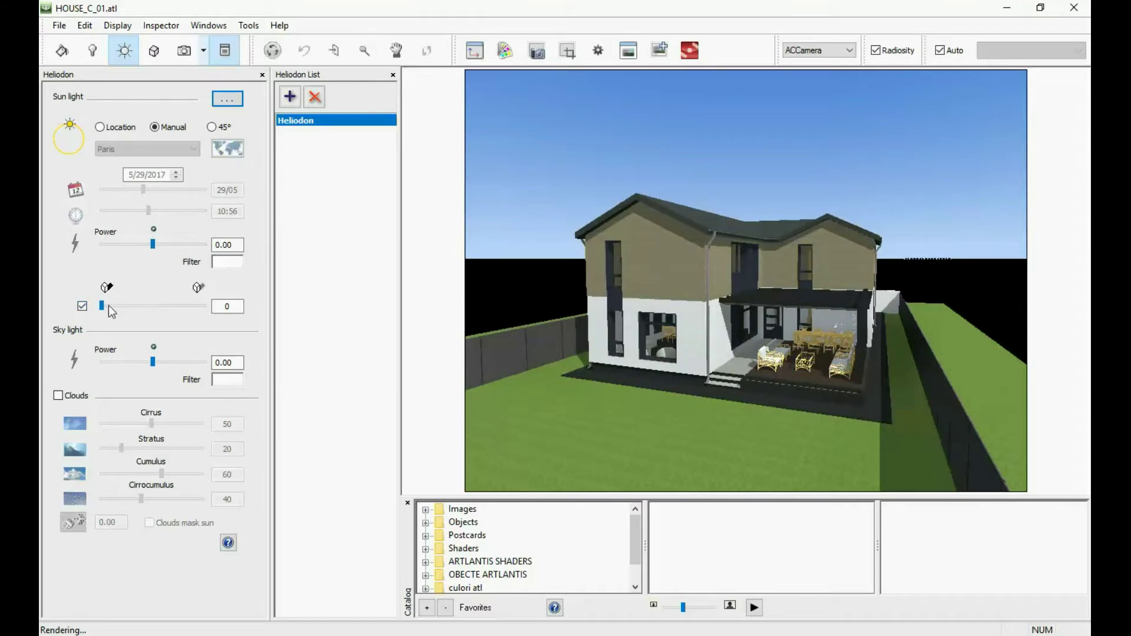
left_click_drag(104, 305, 204, 311)
left_click(59, 396)
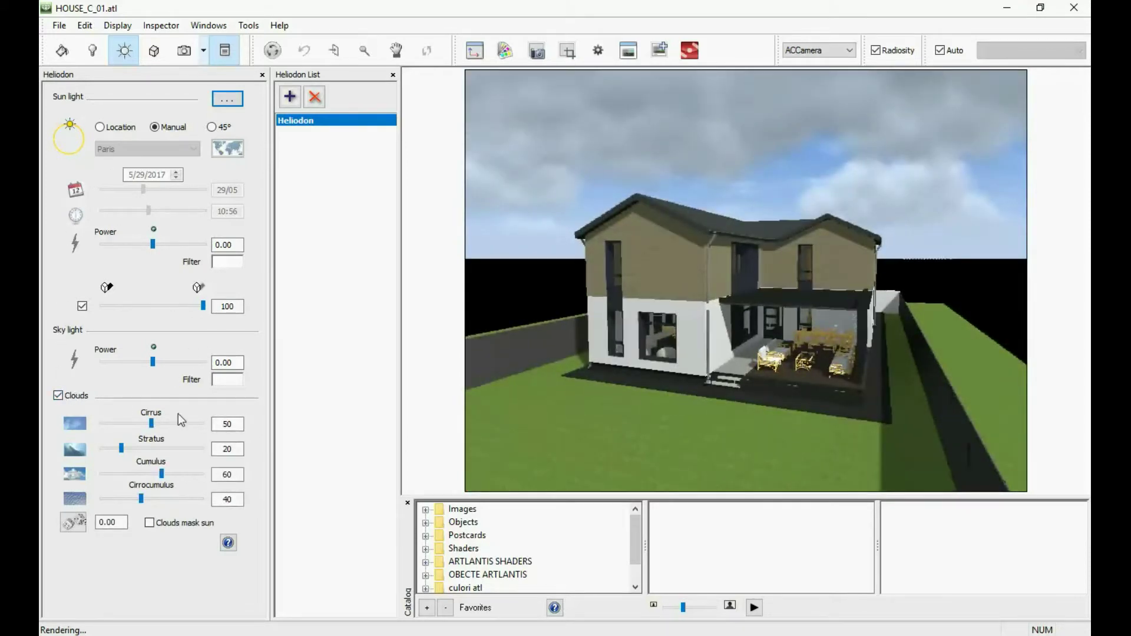
left_click_drag(150, 424, 117, 425)
left_click_drag(160, 473, 140, 448)
left_click_drag(141, 499, 162, 498)
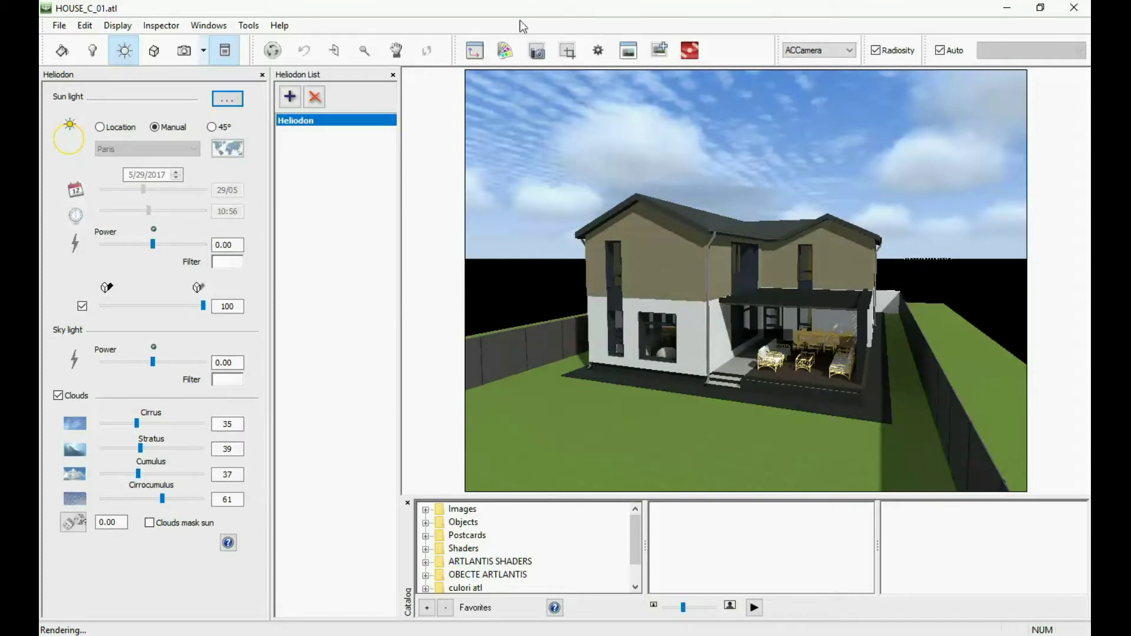
Step: Turn on the infinite ground in the model info and set its altitude to -51 cm
key("ctrl+i")
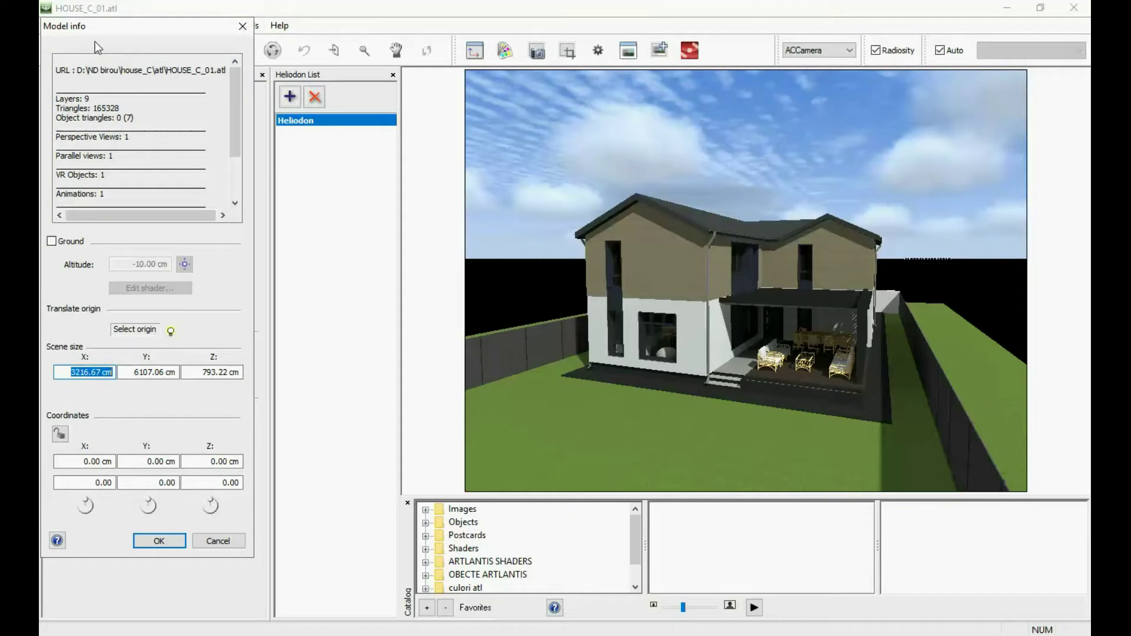
left_click(51, 242)
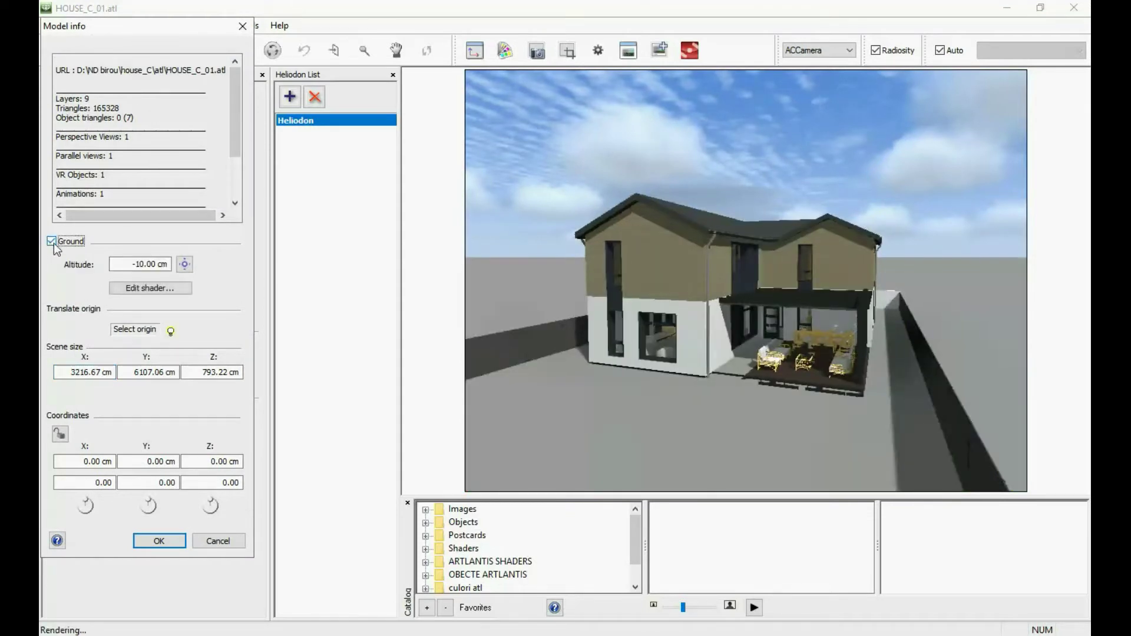
left_click_drag(120, 265, 159, 262)
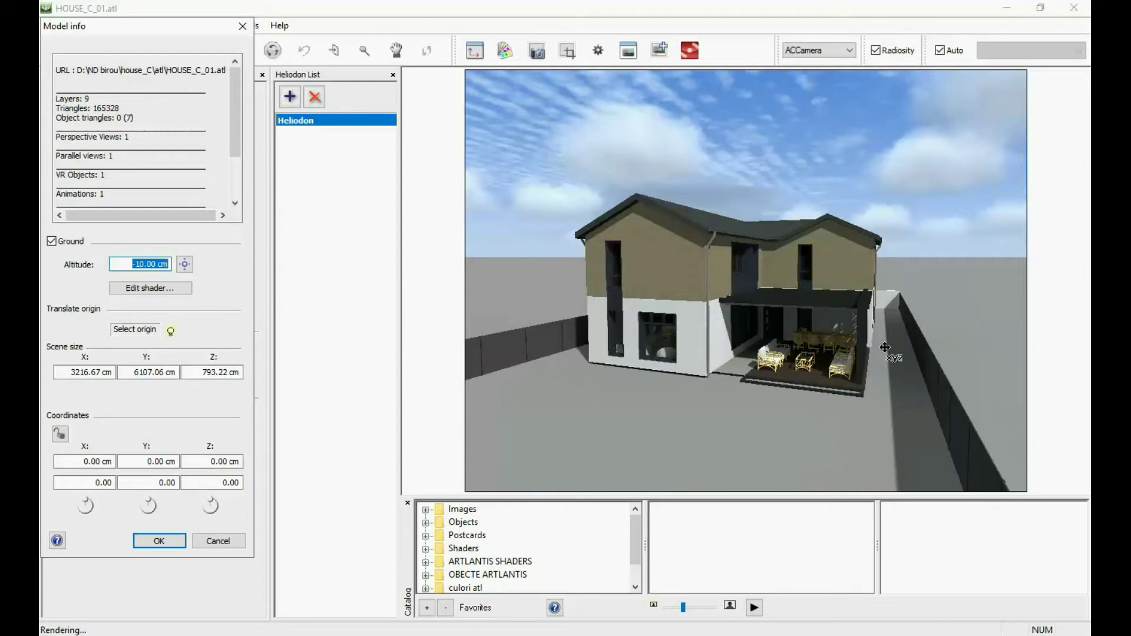
left_click(137, 261)
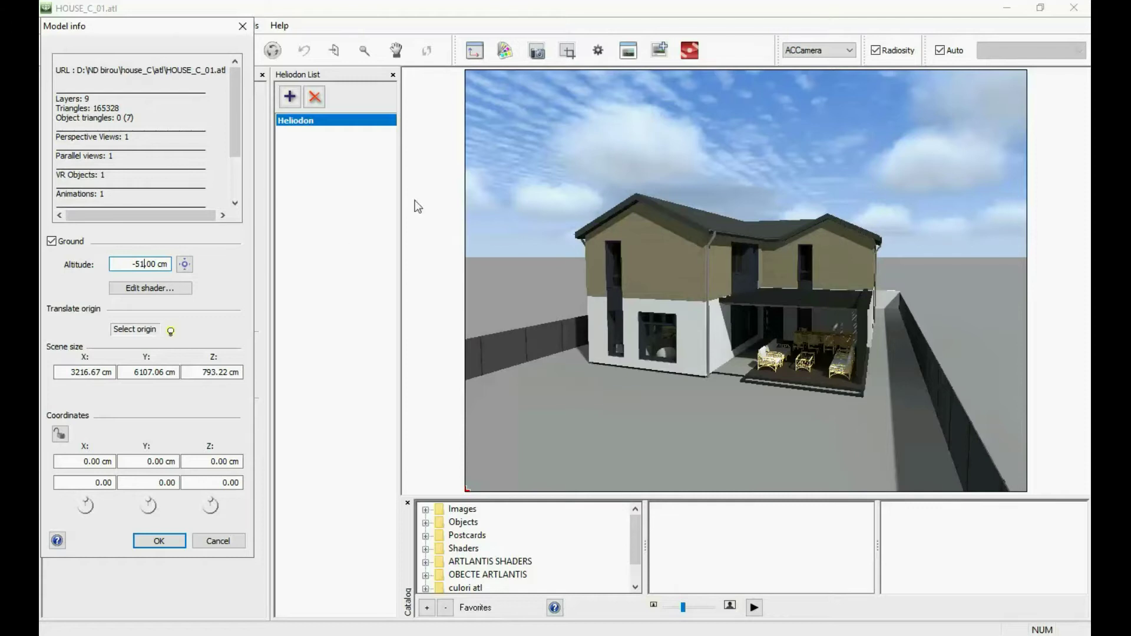
left_click(192, 368)
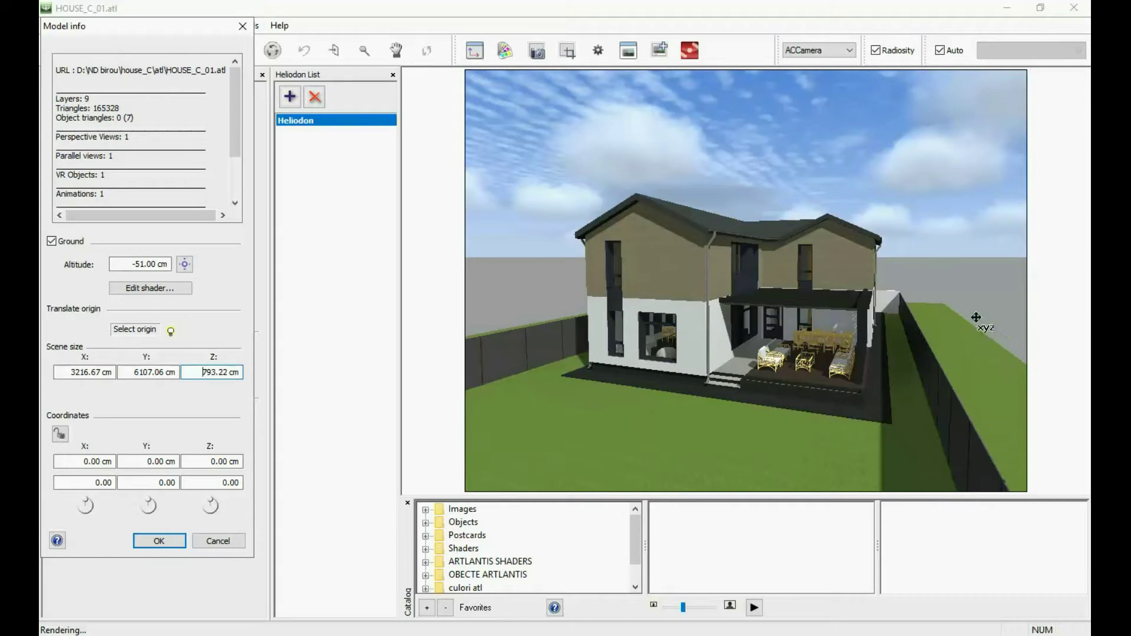
left_click(159, 542)
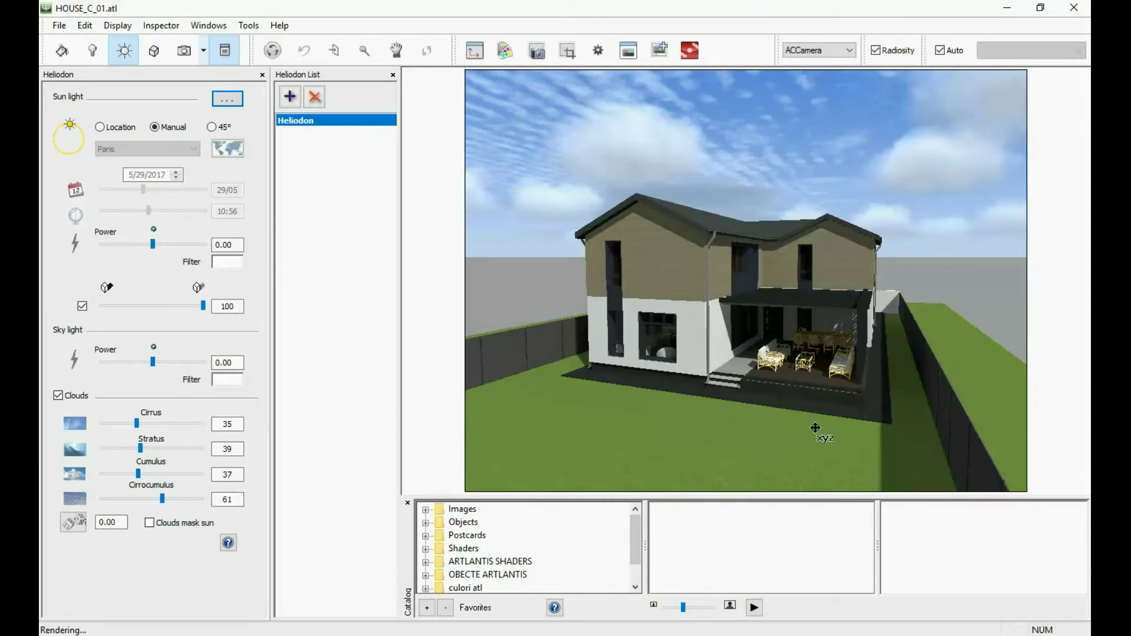
Step: Apply the Lawn 05 shader from the catalog's Lawn folder to the grass in front of the house
double_click(462, 548)
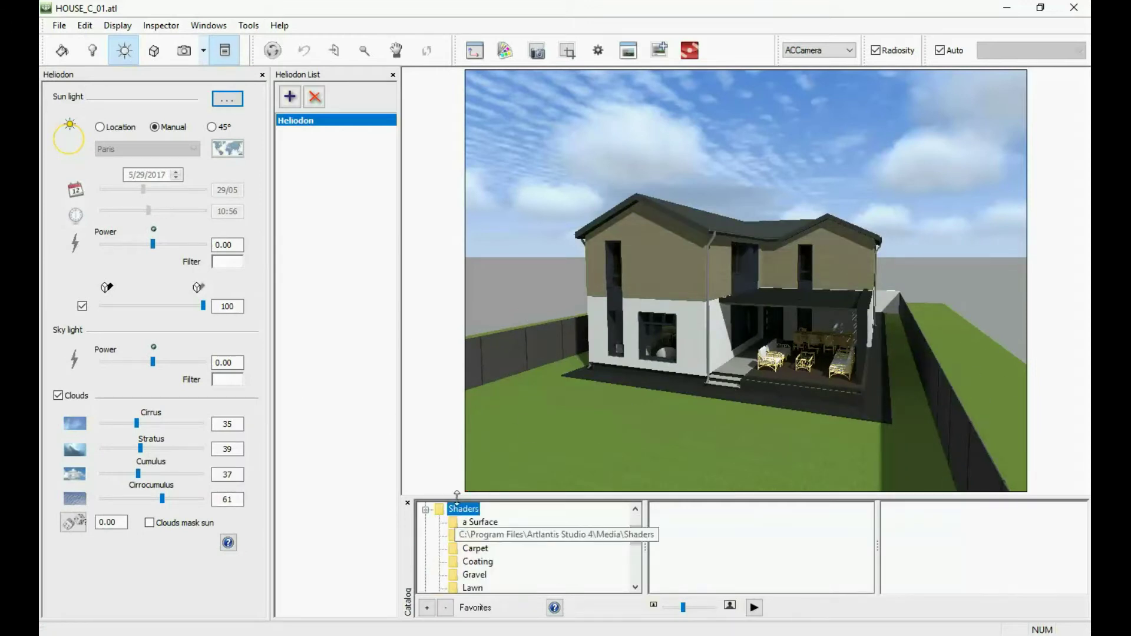
left_click(471, 588)
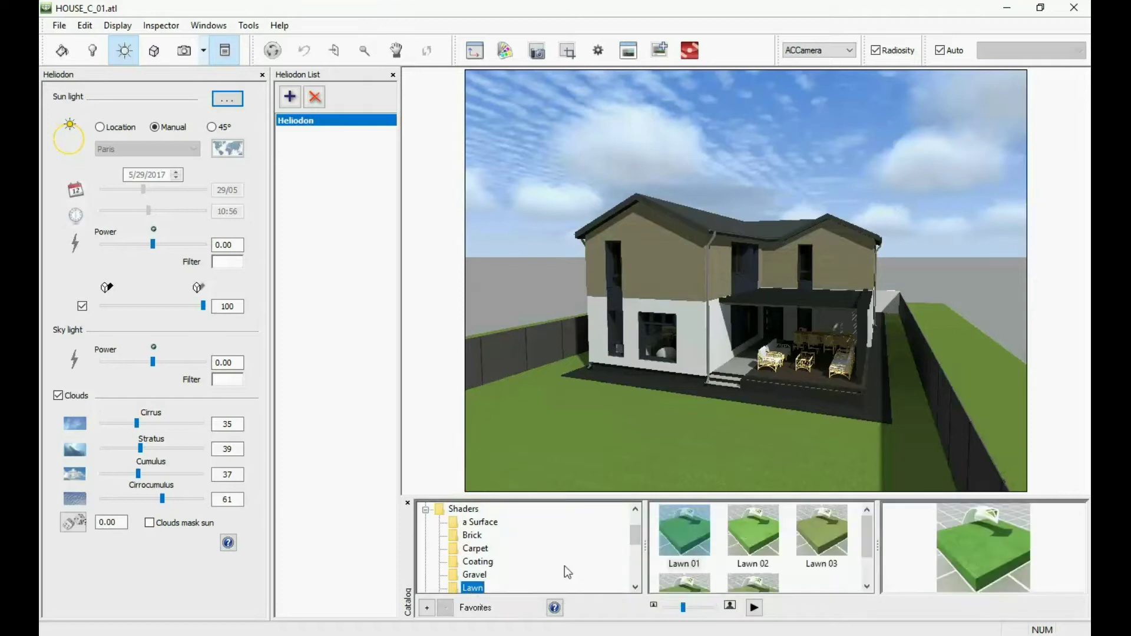
left_click_drag(868, 532, 843, 553)
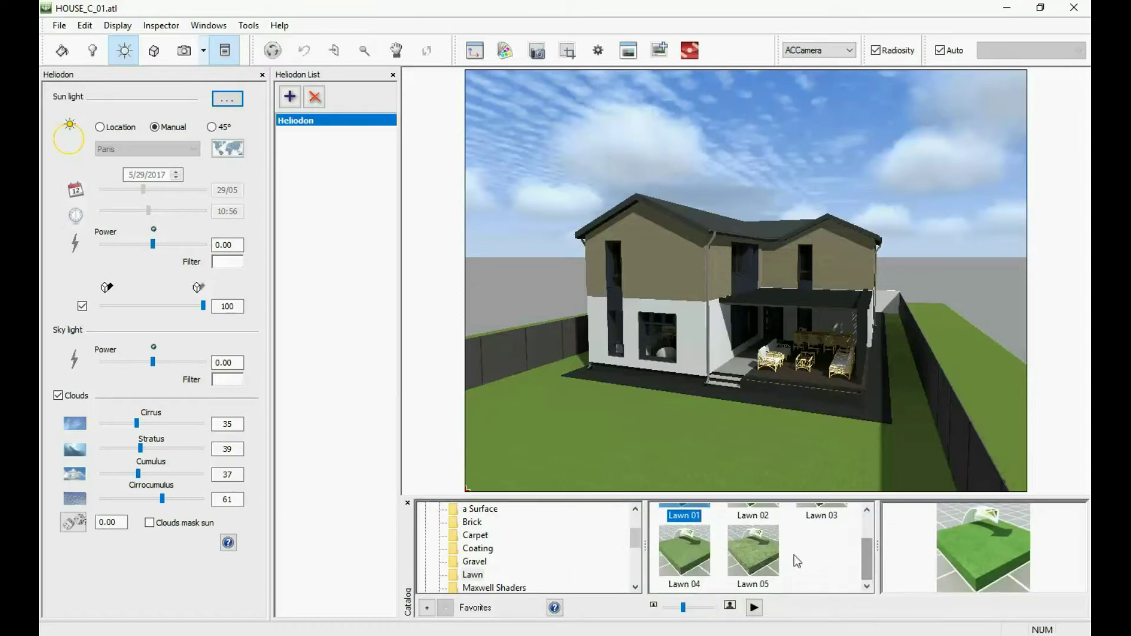
left_click_drag(759, 565, 664, 452)
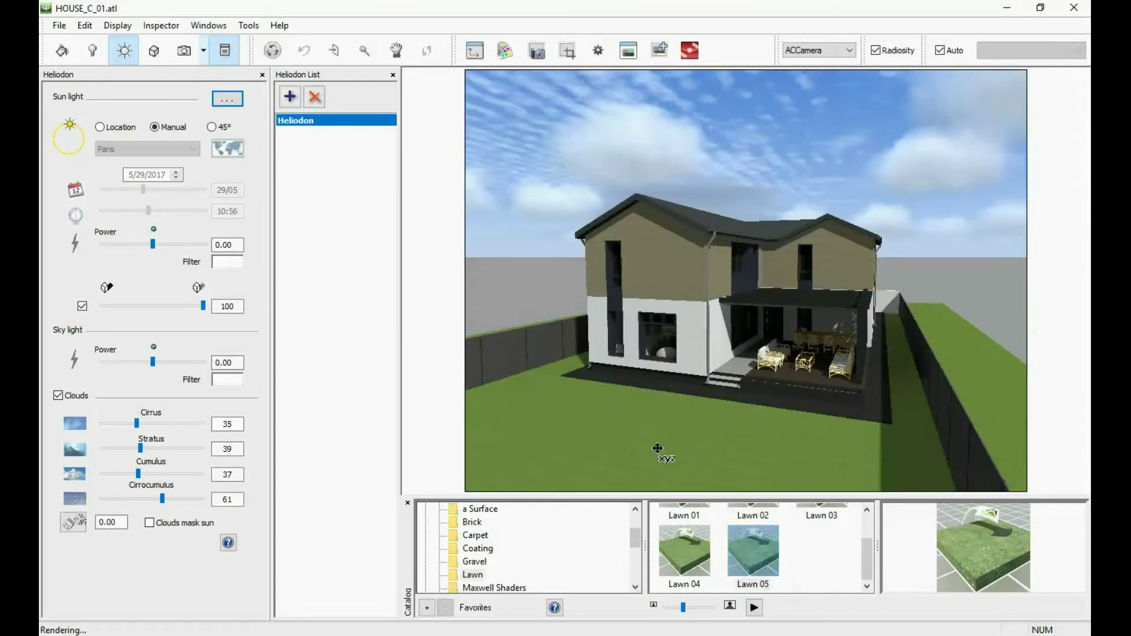
Step: Reapply Lawn 05 to the yard's LS-Grass Green material and remove its overlaid Grass Green alpha texture
left_click(61, 51)
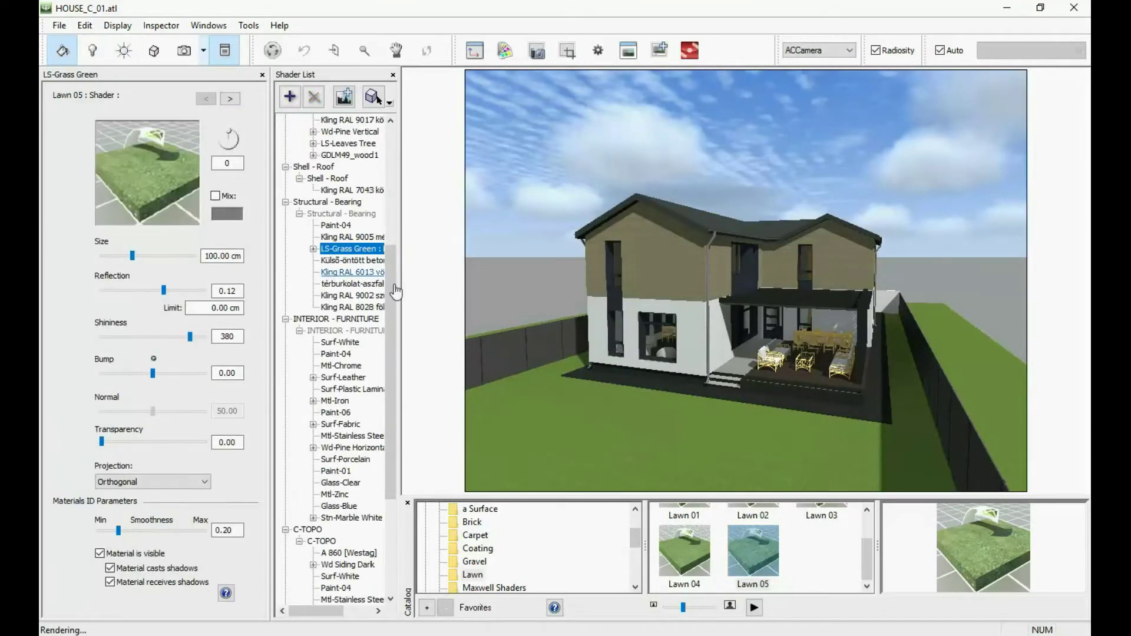
left_click(578, 429)
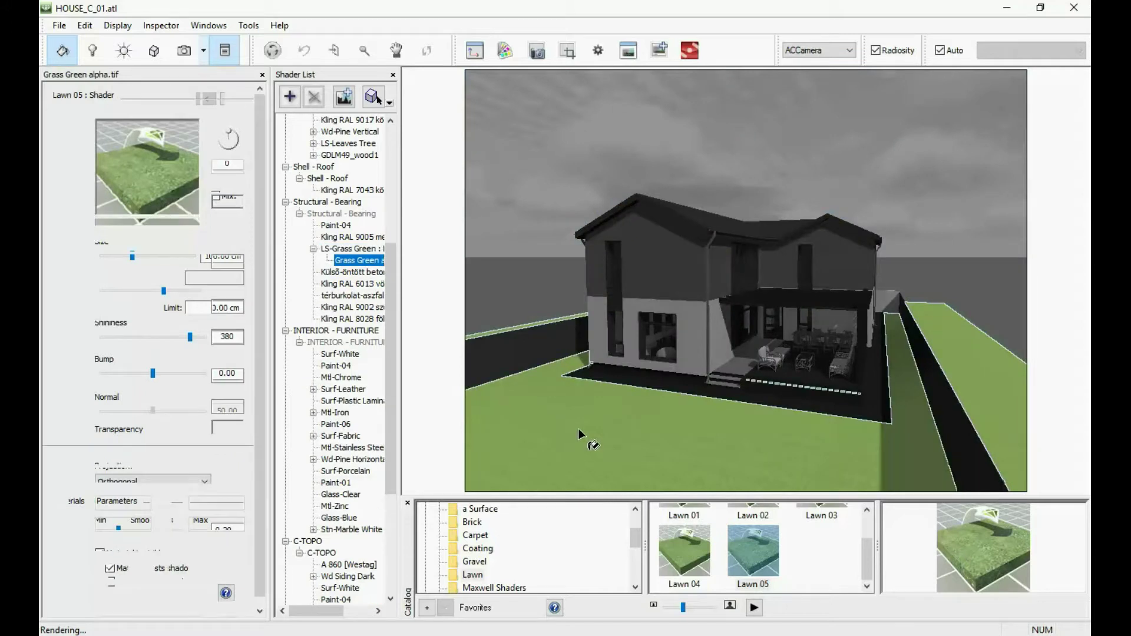
left_click_drag(752, 559, 662, 463)
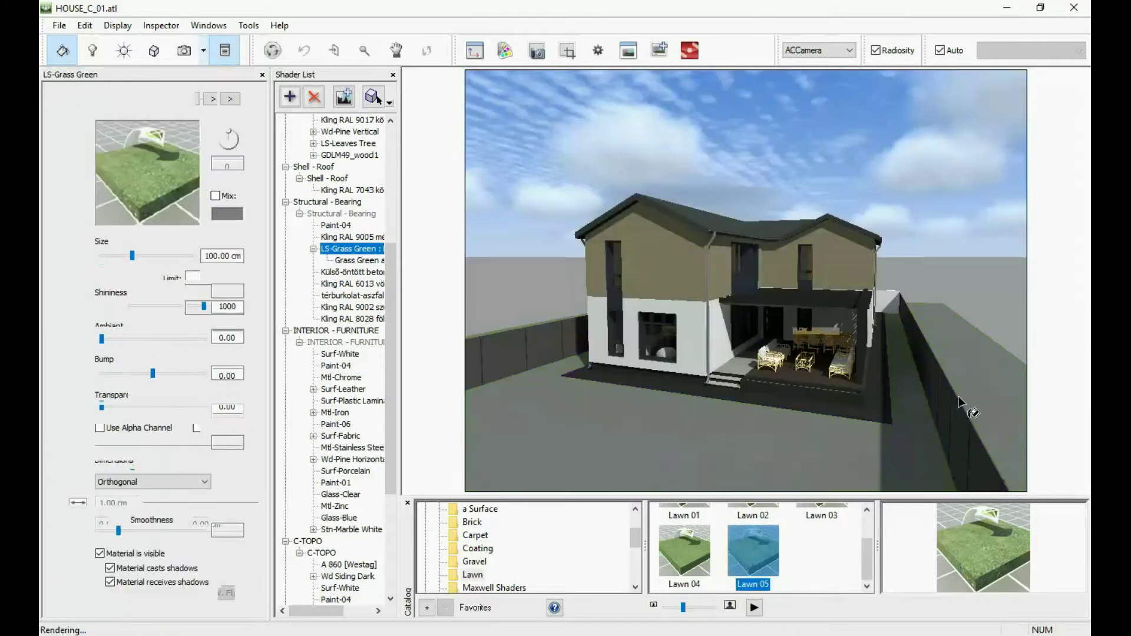
left_click_drag(628, 433, 627, 433)
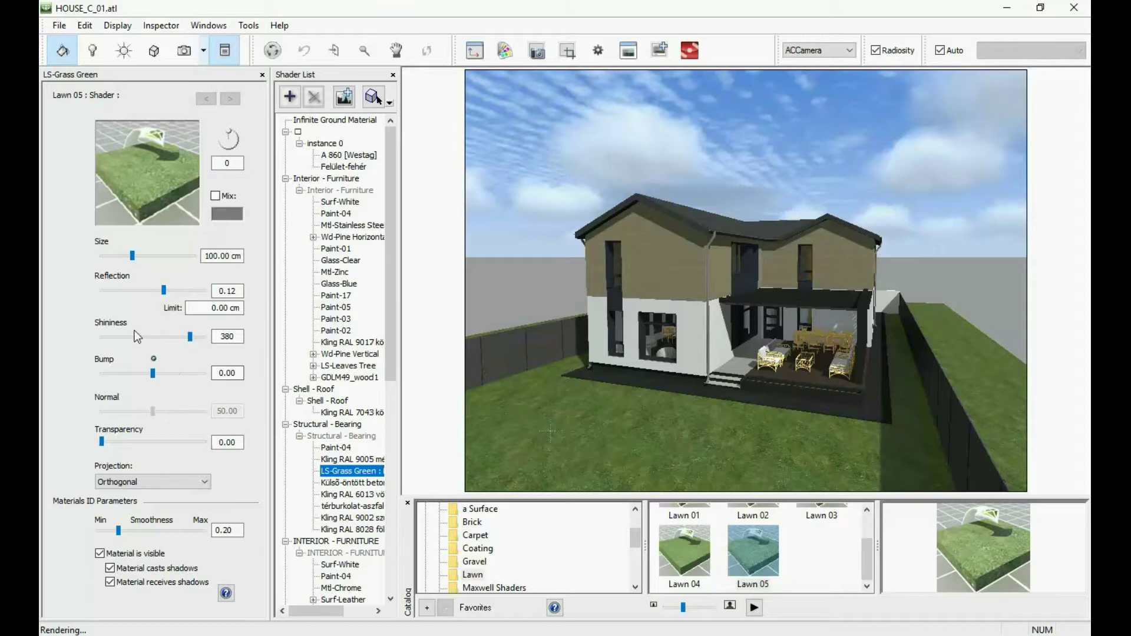
Step: Set the yard's Lawn 05 shader shininess to 119 and copy the shader onto the infinite ground
left_click(147, 337)
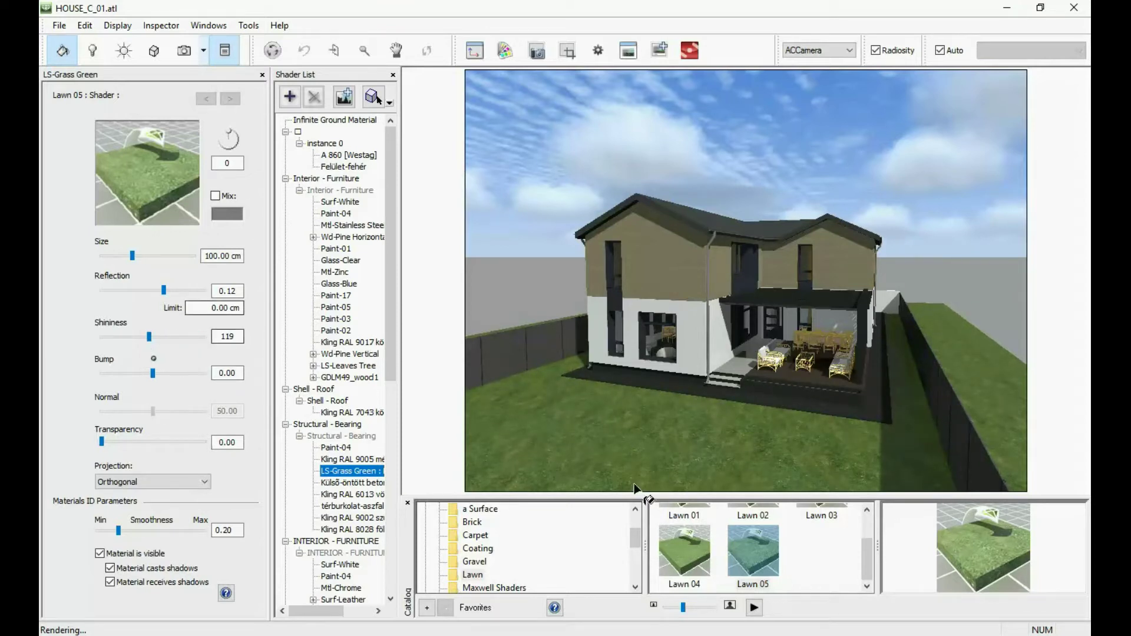
left_click(564, 411)
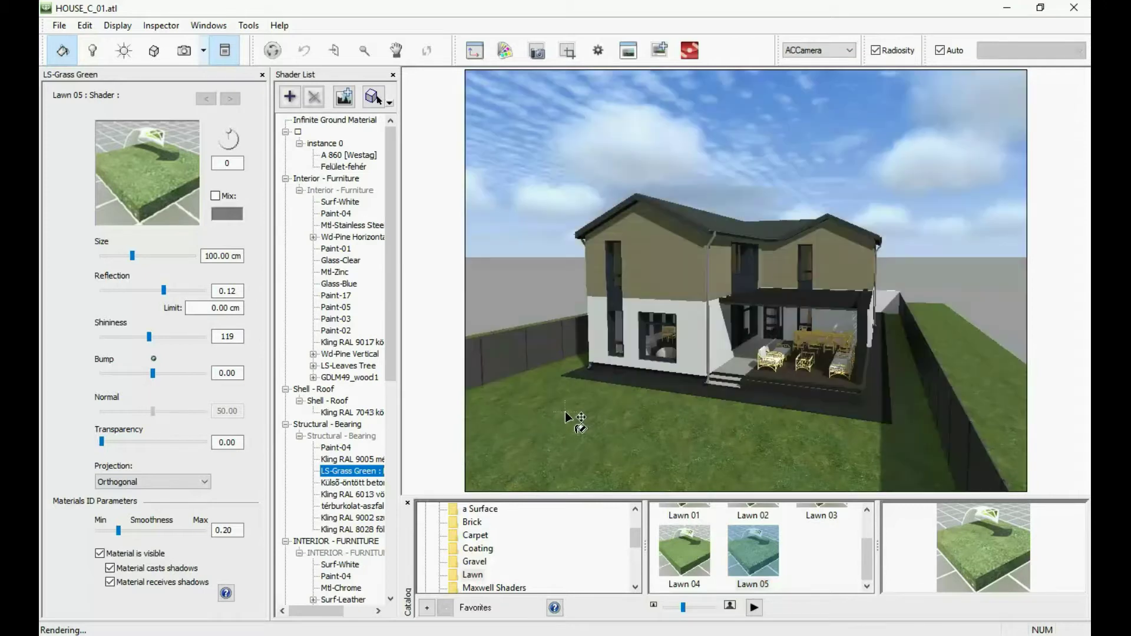
key("ctrl+c")
left_click(503, 280)
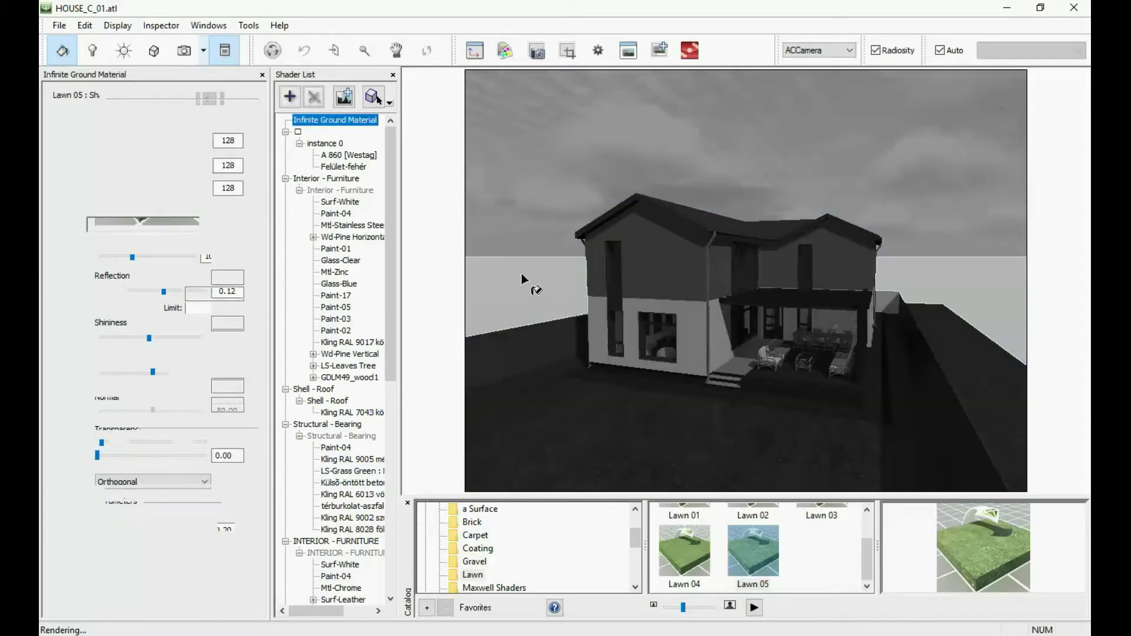
key("ctrl+v")
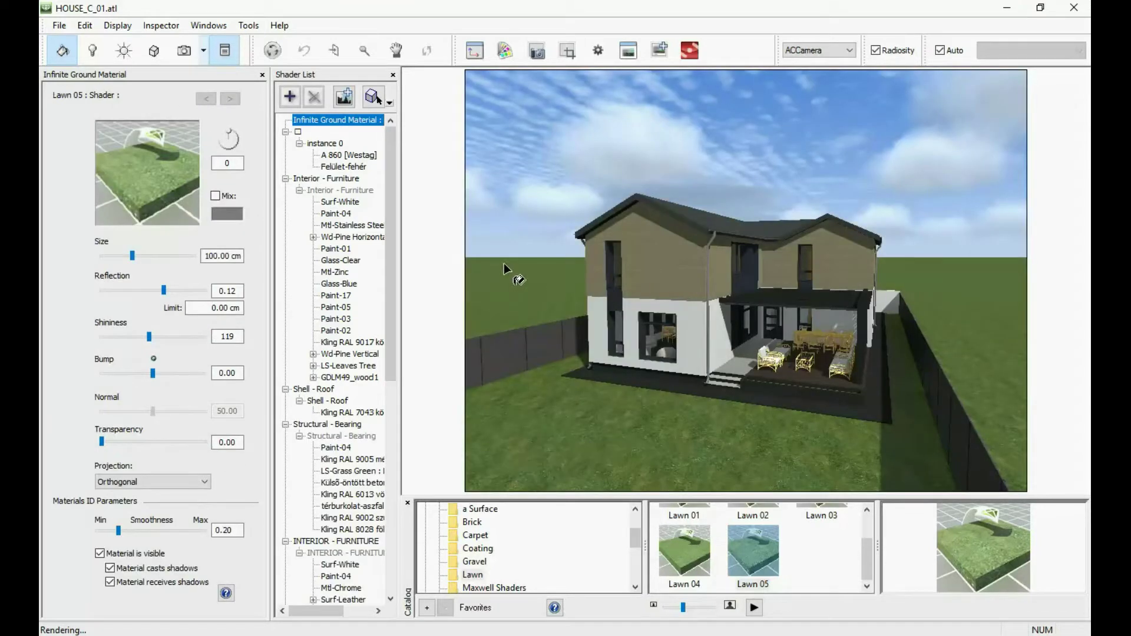
Step: Orbit the camera toward the terrace side and apply Coating 003 from the catalog's Coating folder to the white ground-floor walls
left_click(187, 51)
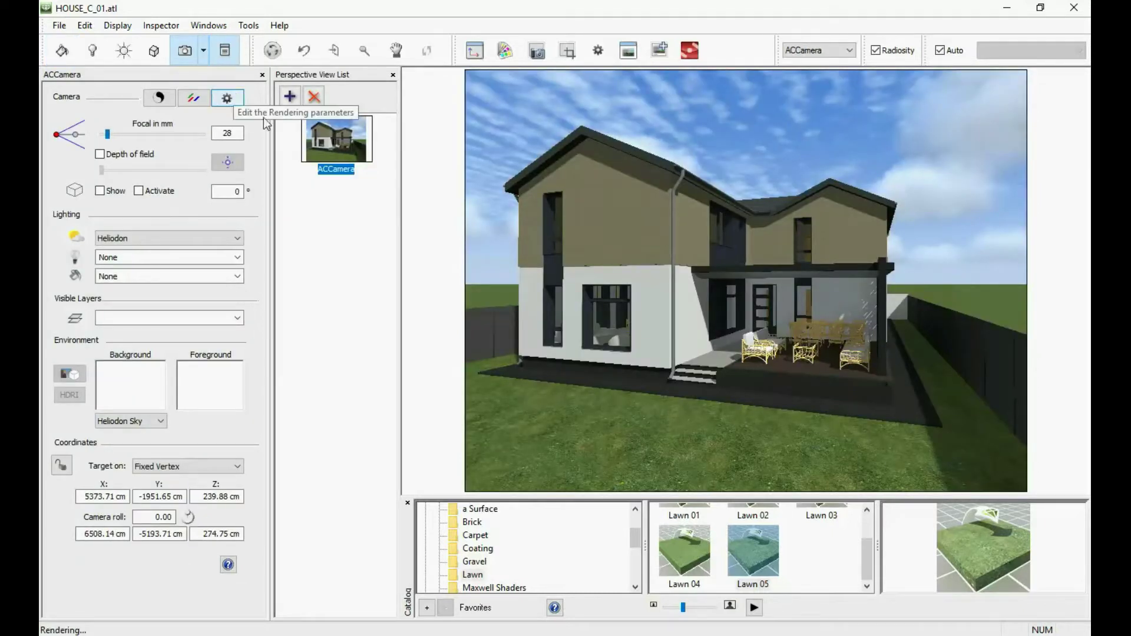
left_click_drag(848, 271, 762, 275)
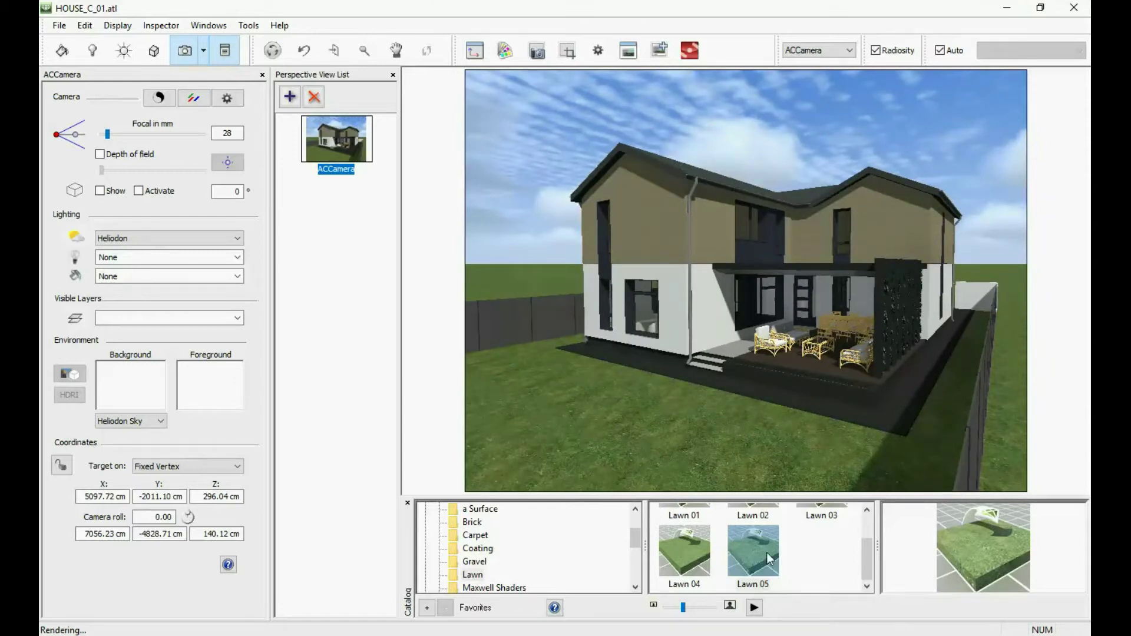
left_click(480, 509)
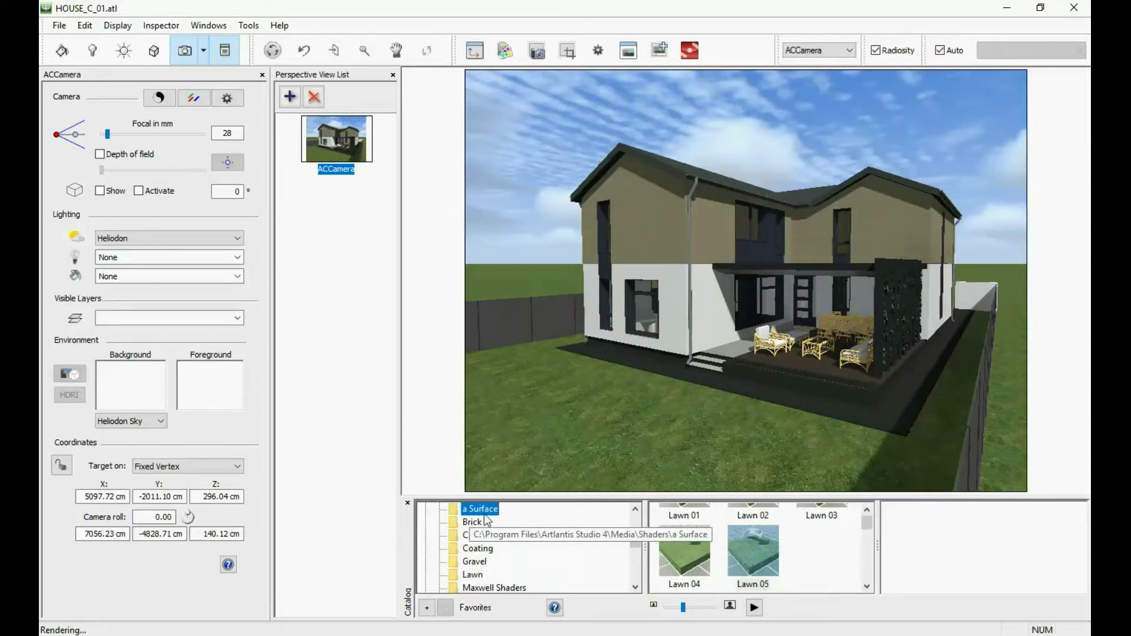
left_click(477, 549)
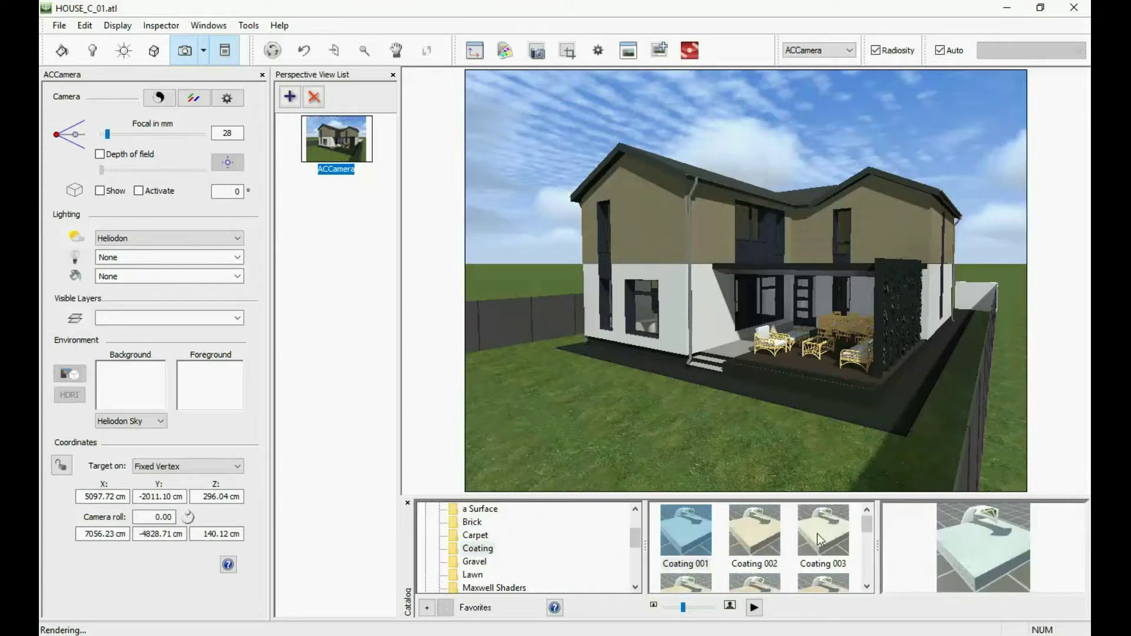
mouse_move(826, 539)
left_mouse_down()
mouse_move(722, 391)
mouse_move(773, 497)
mouse_move(813, 527)
left_mouse_up()
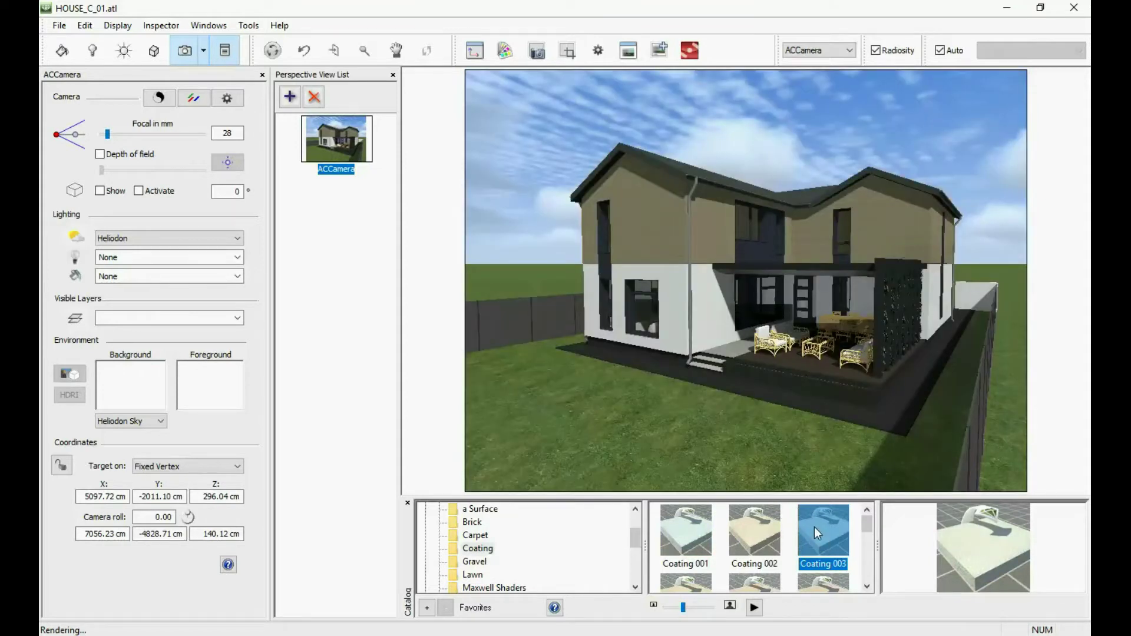
left_click(725, 550)
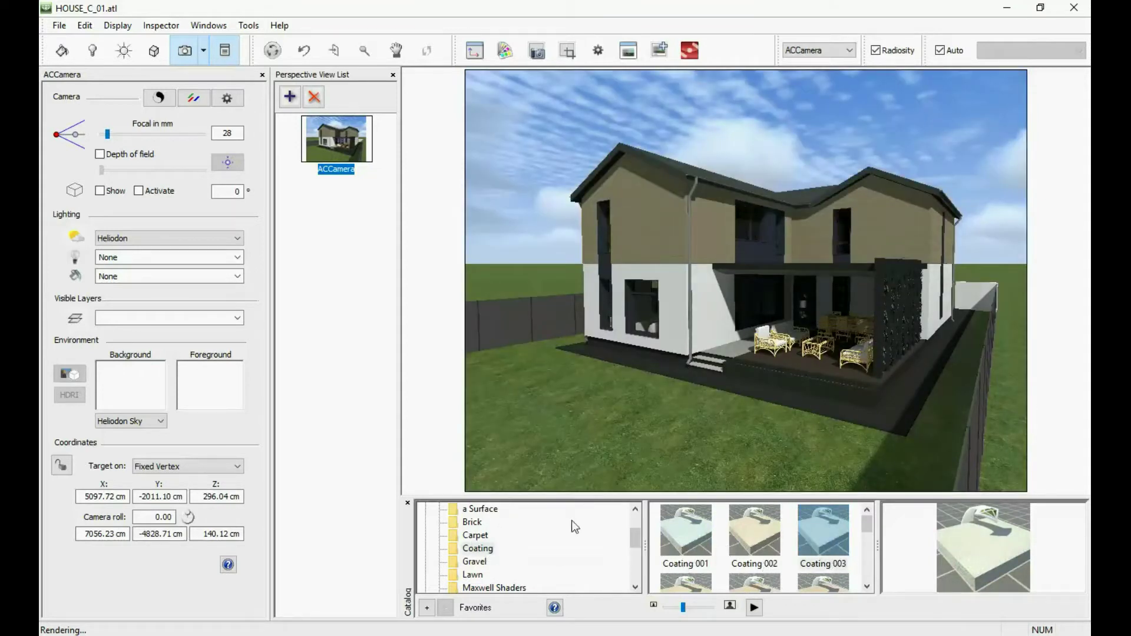
mouse_move(634, 535)
left_mouse_down()
mouse_move(638, 522)
mouse_move(639, 535)
left_mouse_up()
left_click_drag(829, 542, 679, 305)
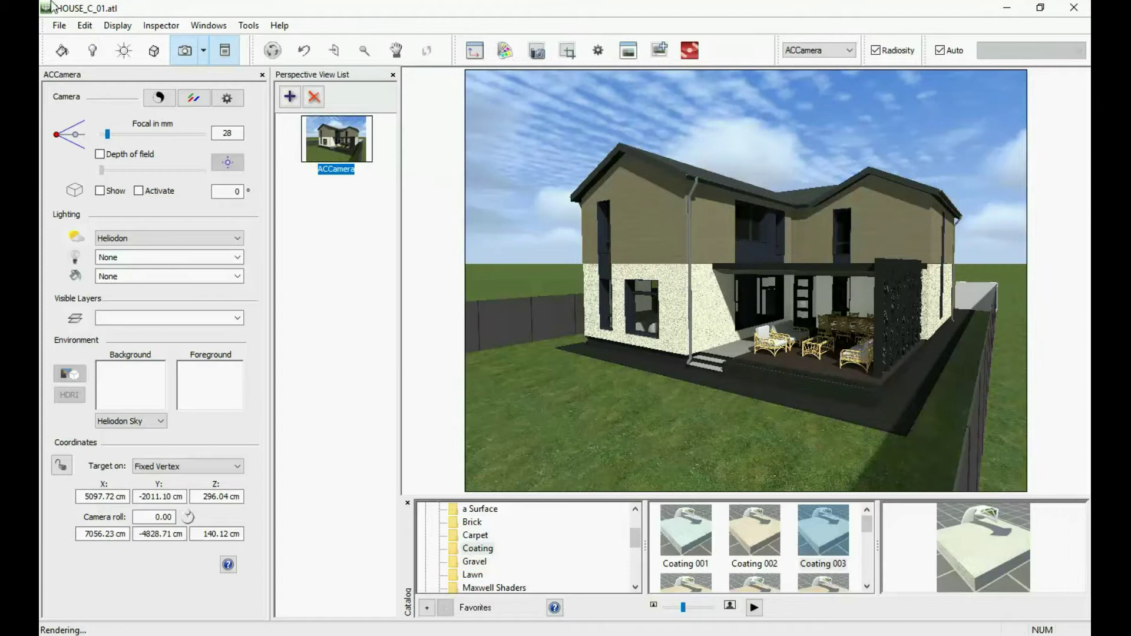
Step: Set the mix color of the ground-floor walls' Coating 003 shader to white (255, 255, 255)
double_click(725, 343)
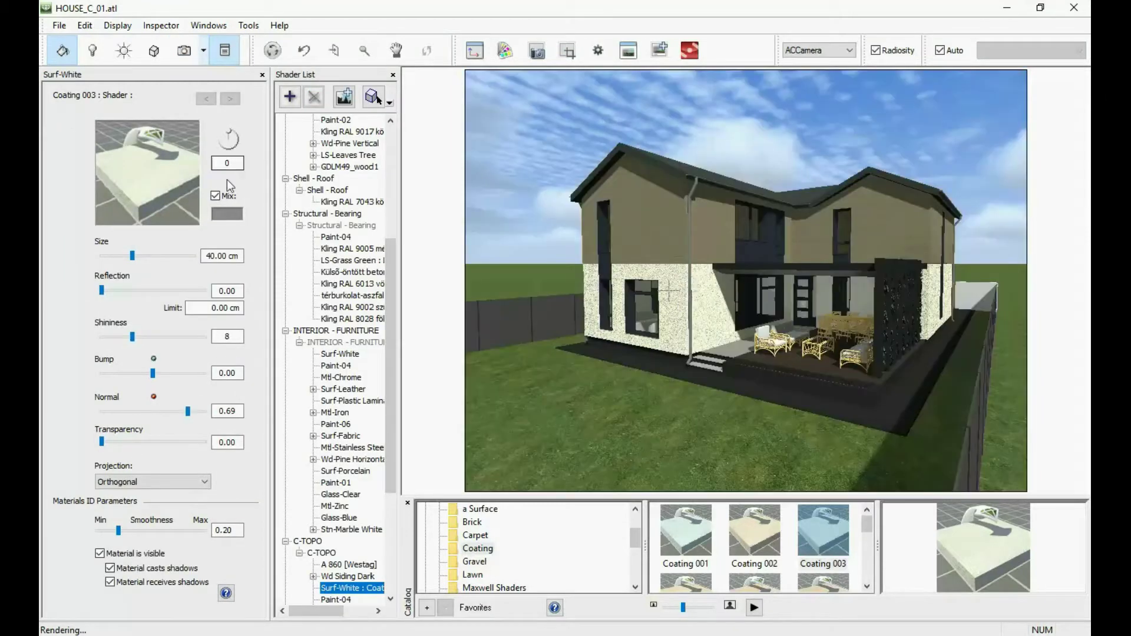
left_click(238, 218)
left_click(550, 322)
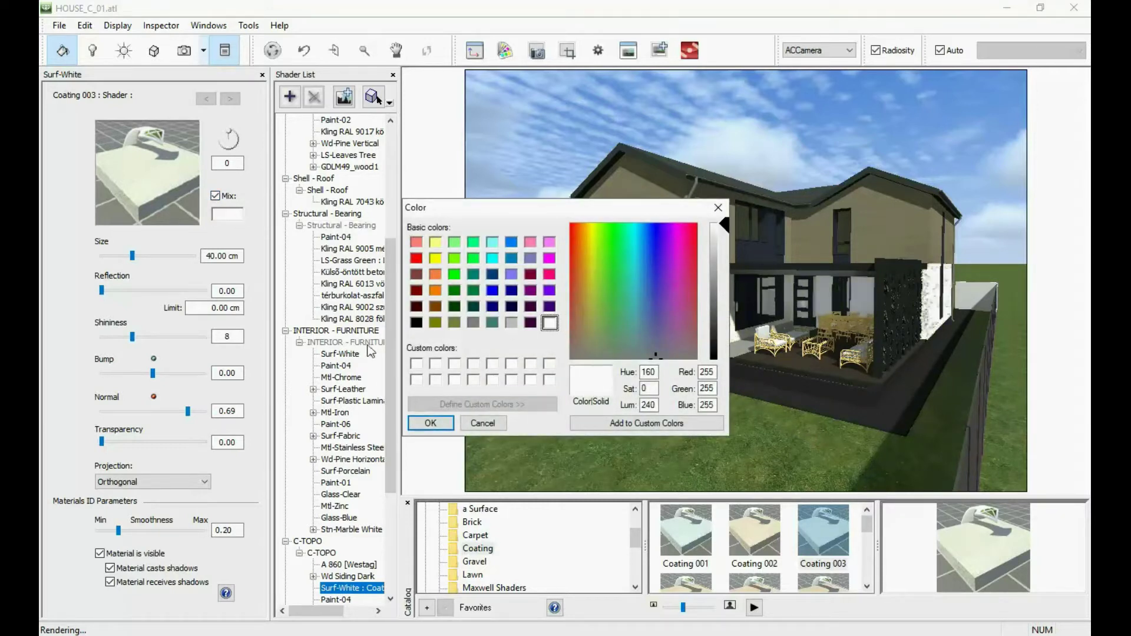
left_click(431, 423)
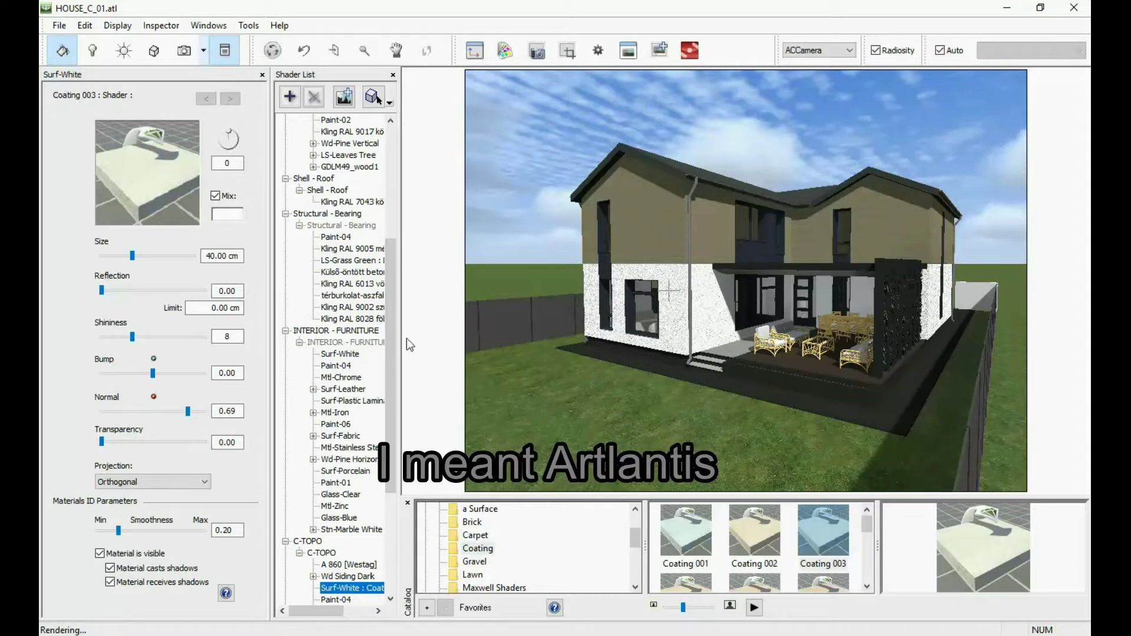
Step: Delete the Dark siding.tif texture from the upper-floor siding material and expand the OBECTE ARTLANTIS folder in the catalog
left_click(636, 211)
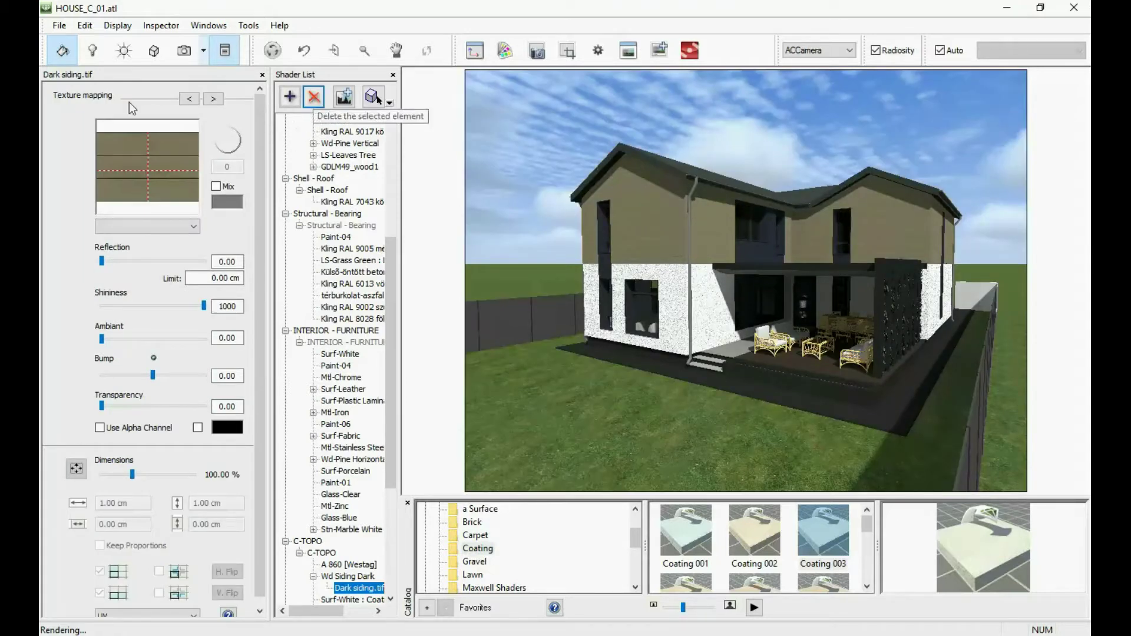
left_click(655, 223)
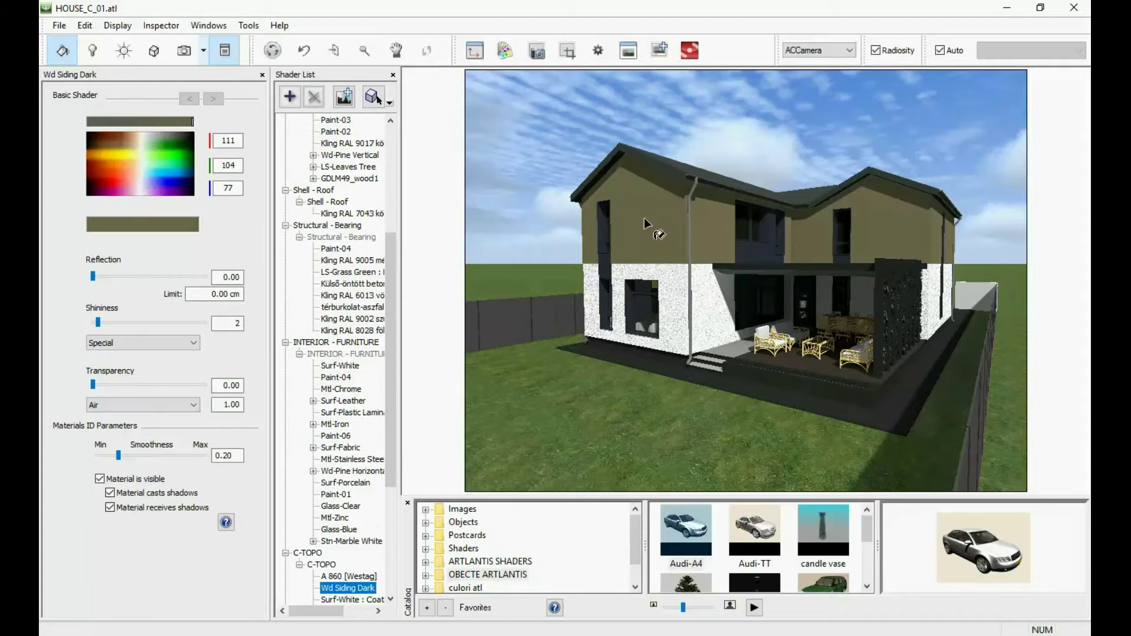
left_click_drag(635, 531, 621, 565)
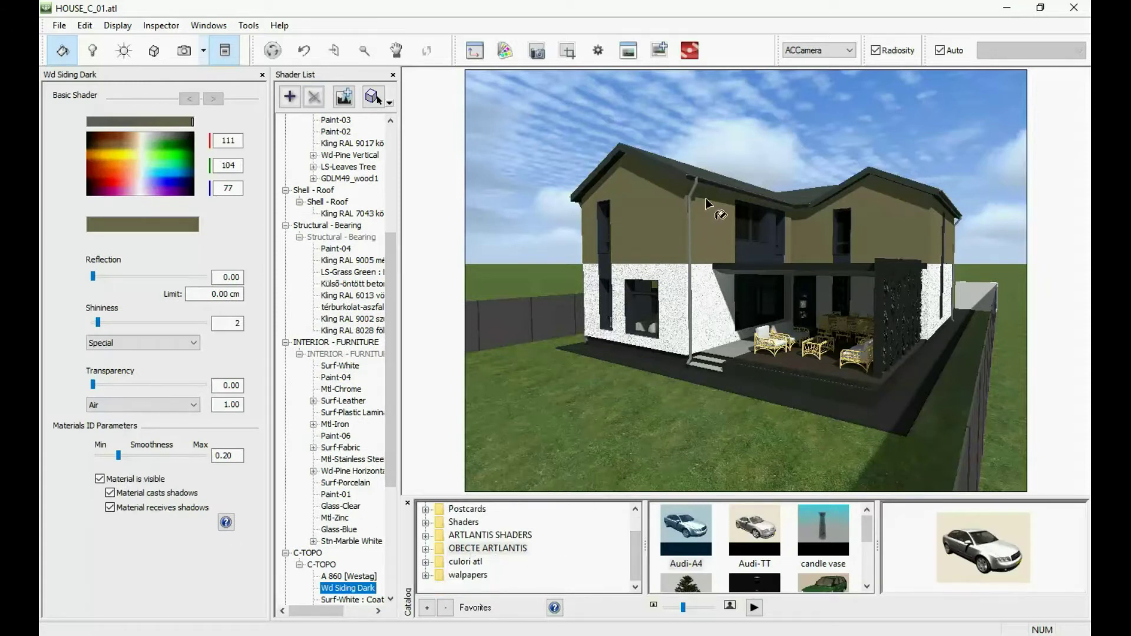
left_click(425, 548)
scroll(427, 551, "down", 3)
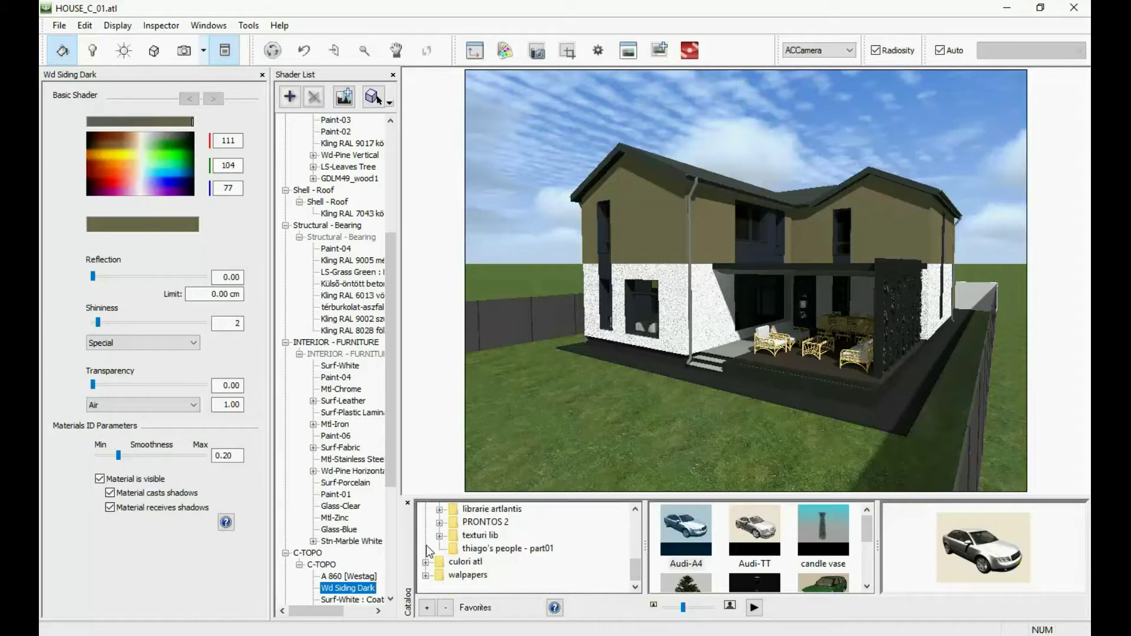
scroll(427, 551, "up", 4)
scroll(448, 570, "down", 2)
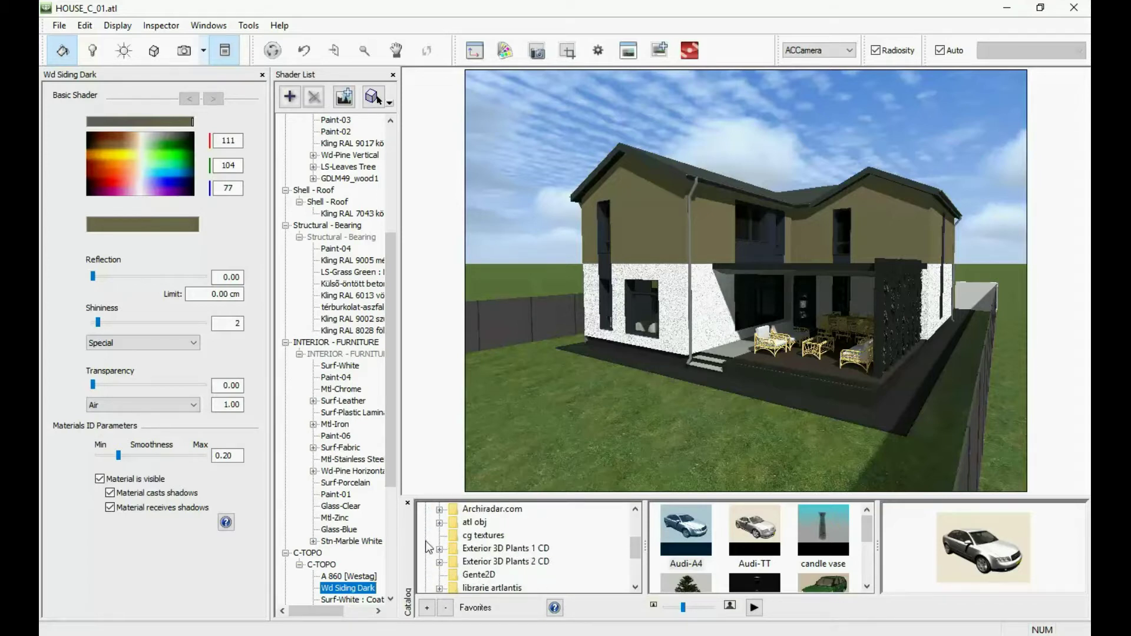
Step: Expand the librarie artlantis folder and its SHADERS subfolder in the catalog
left_click(438, 510)
left_click_drag(635, 530, 636, 582)
scroll(511, 561, "up", 3)
scroll(507, 559, "down", 1)
left_click(439, 587)
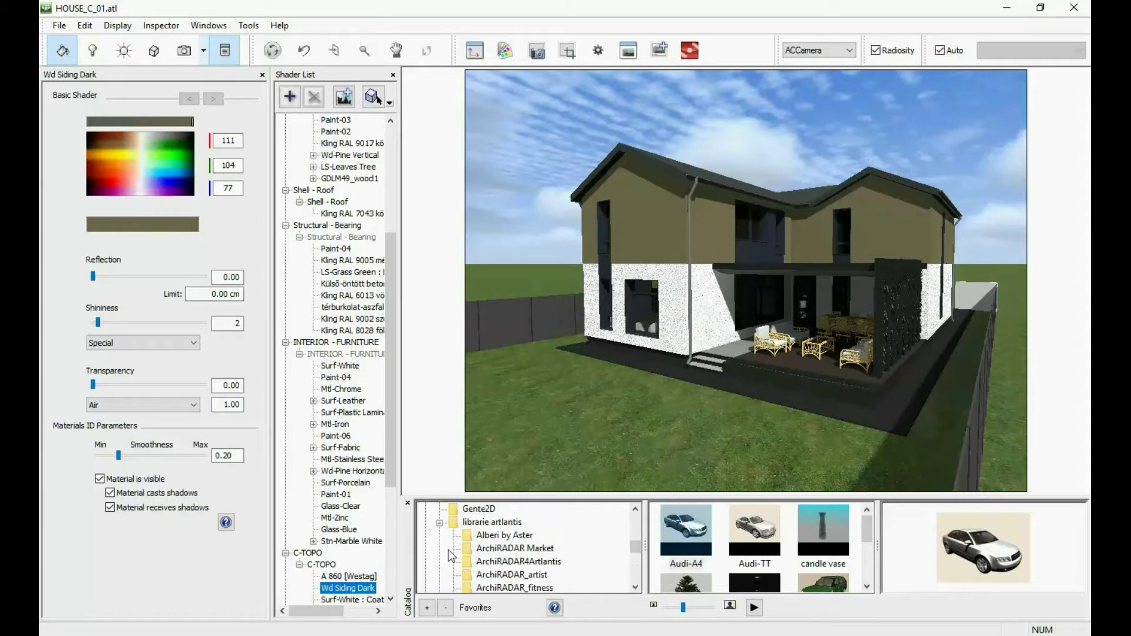
scroll(451, 555, "up", 1)
left_click(453, 556)
Step: Open the C03_Wood_Facades folder under Construction Materials Shaders inside the shaders folder
scroll(471, 560, "down", 1)
double_click(501, 536)
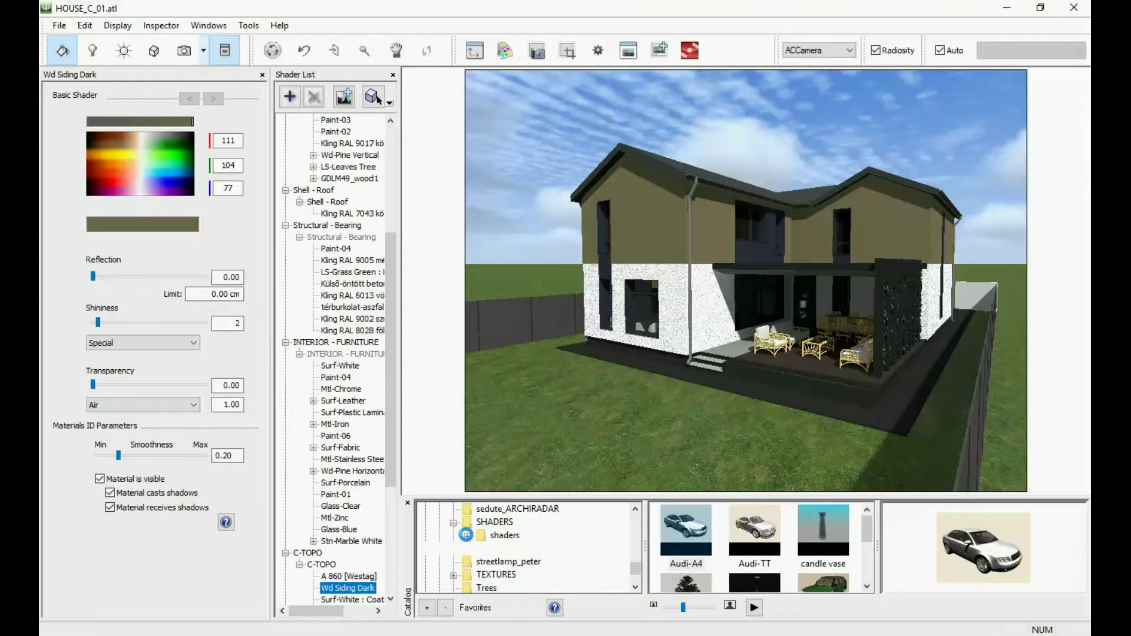
scroll(546, 555, "up", 1)
scroll(547, 556, "up", 4)
scroll(578, 569, "down", 2)
scroll(636, 587, "down", 4)
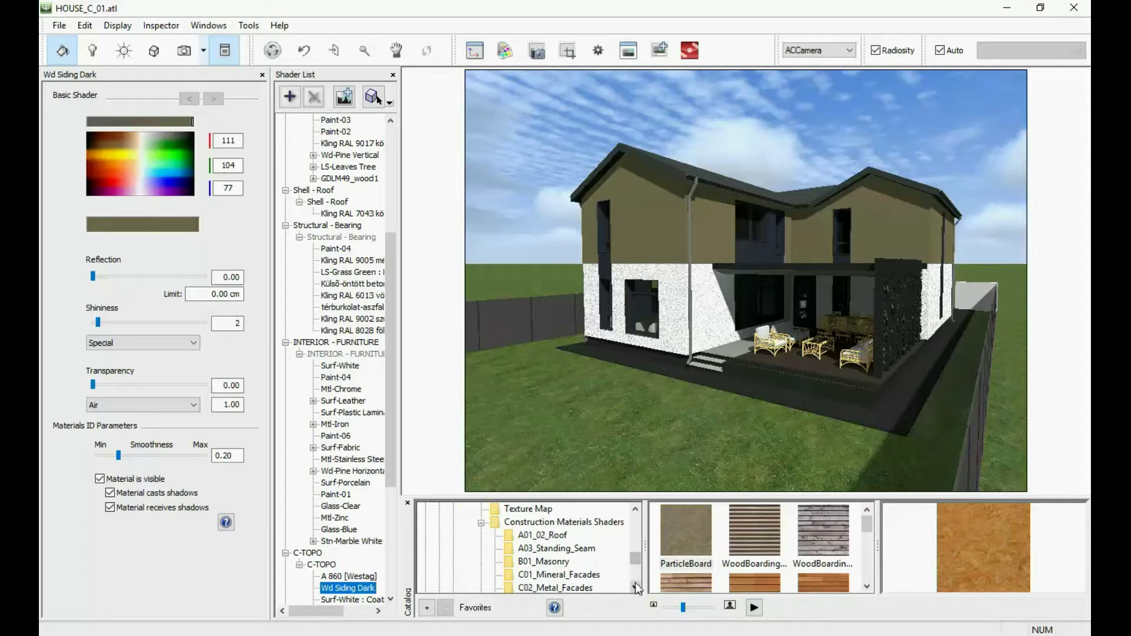
left_click(556, 574)
Step: Try WoodBoarding_01 on the upper-floor siding and replace it with the WoodBoarding_04 shader
left_click_drag(866, 520, 645, 220)
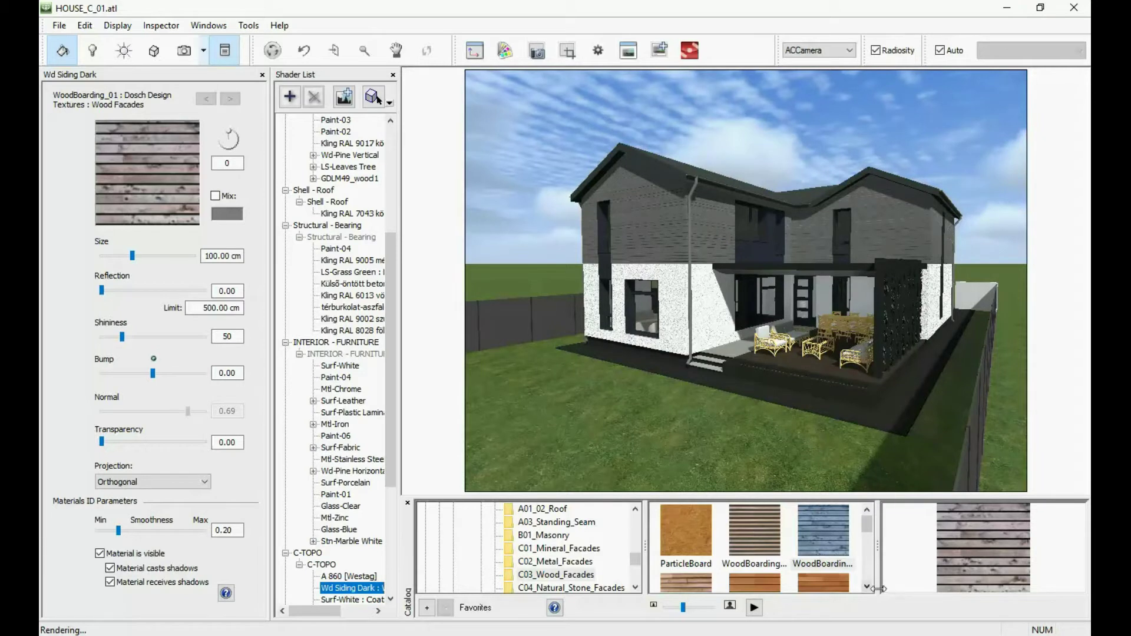
left_click(866, 586)
left_click(866, 586)
left_click(822, 530)
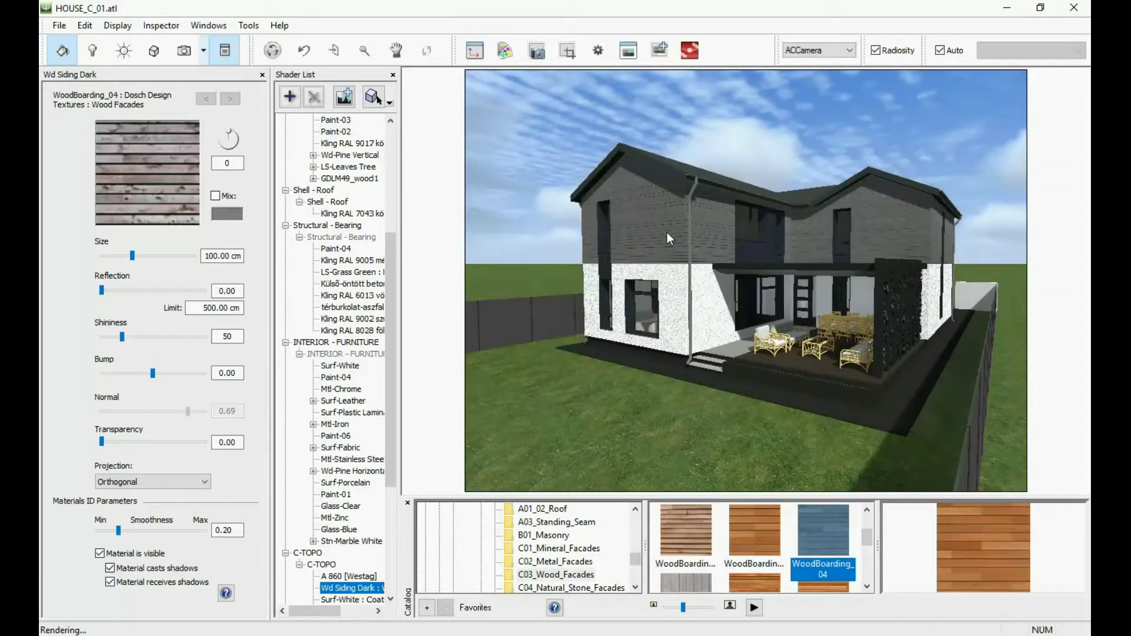
left_click_drag(666, 232, 666, 232)
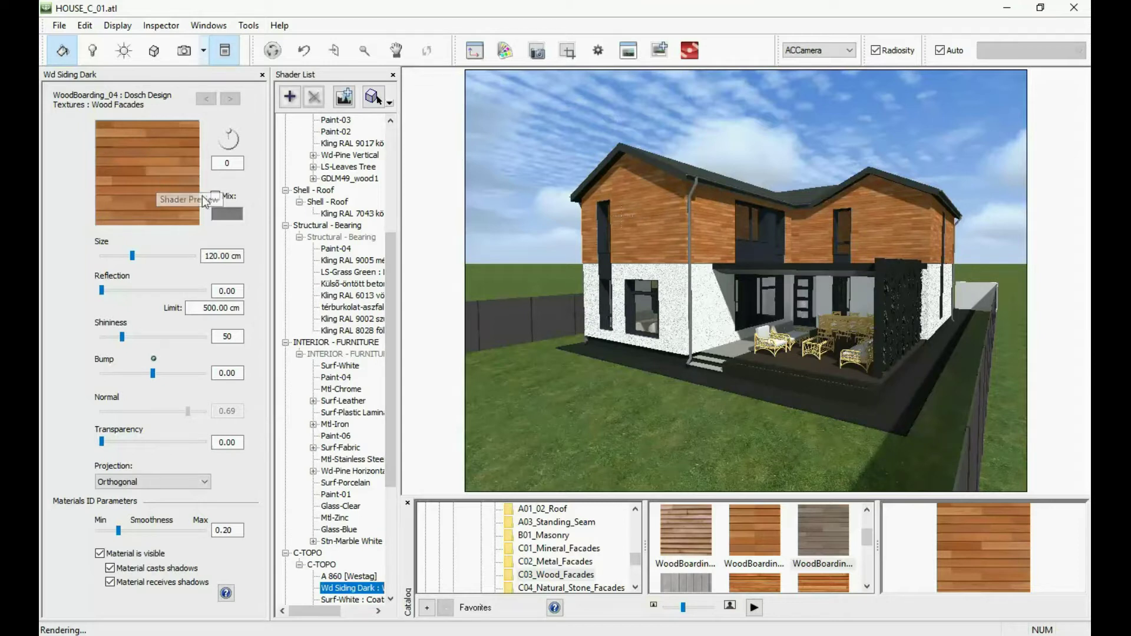
Step: Enable color mixing on the upper-floor WoodBoarding_04 shader and set the mix color to dark gray (103, 103, 103)
left_click(216, 196)
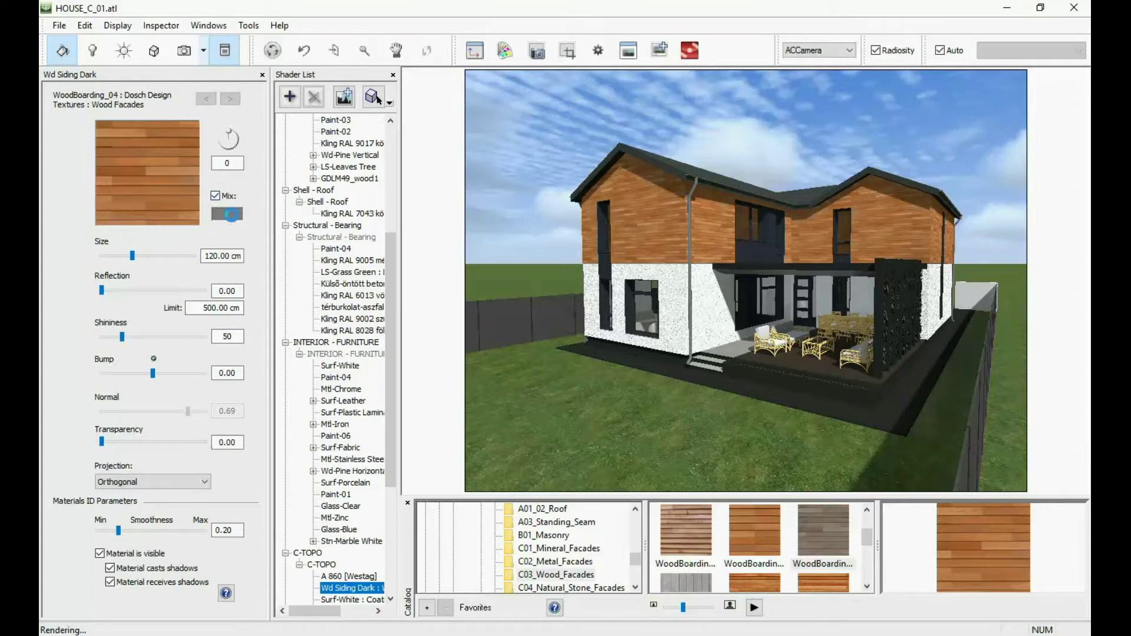
left_click(230, 214)
mouse_move(723, 306)
left_mouse_down()
mouse_move(724, 318)
mouse_move(726, 306)
left_mouse_up()
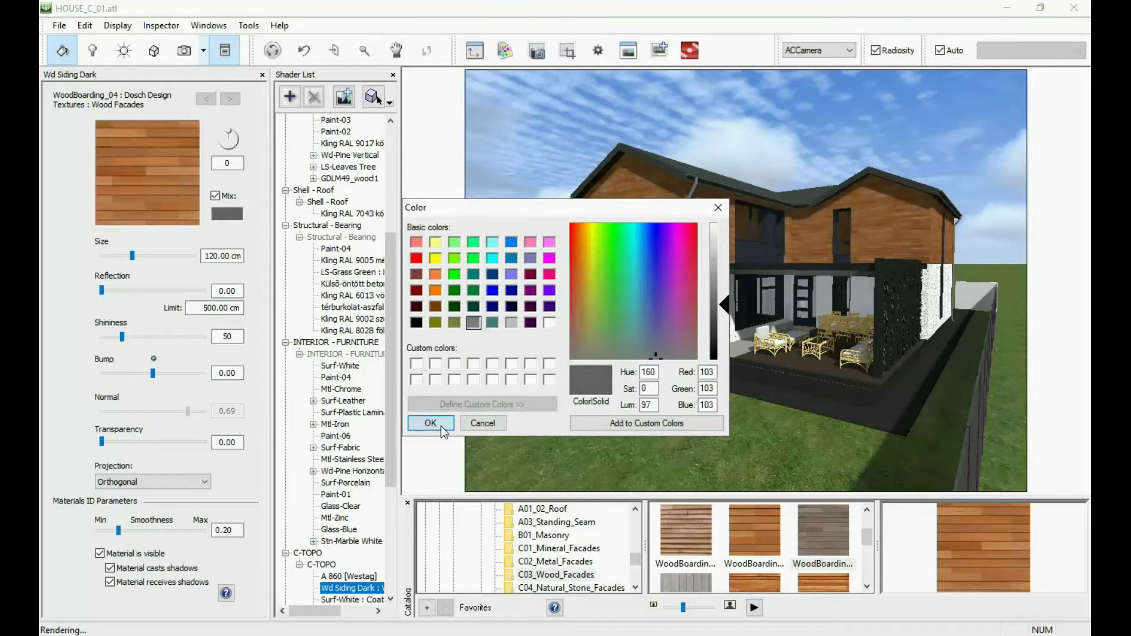
left_click(431, 424)
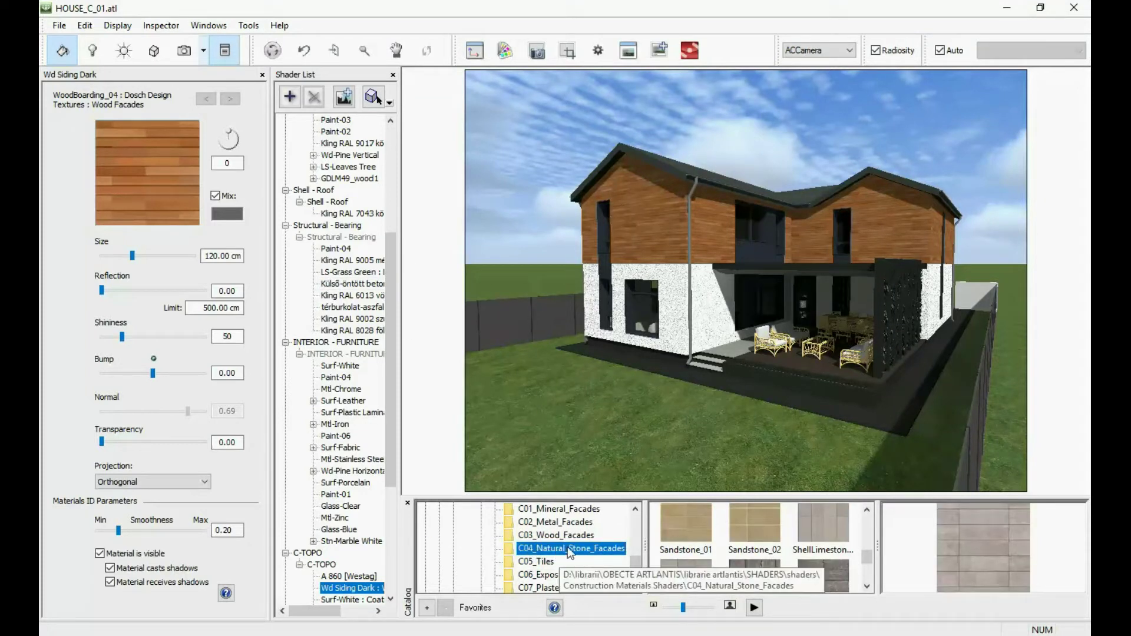
Step: Apply NaturalStoneLayer_01 from the C04_Natural_Stone_Facades folder to the house plinth and the terrace base
left_click_drag(865, 559, 867, 522)
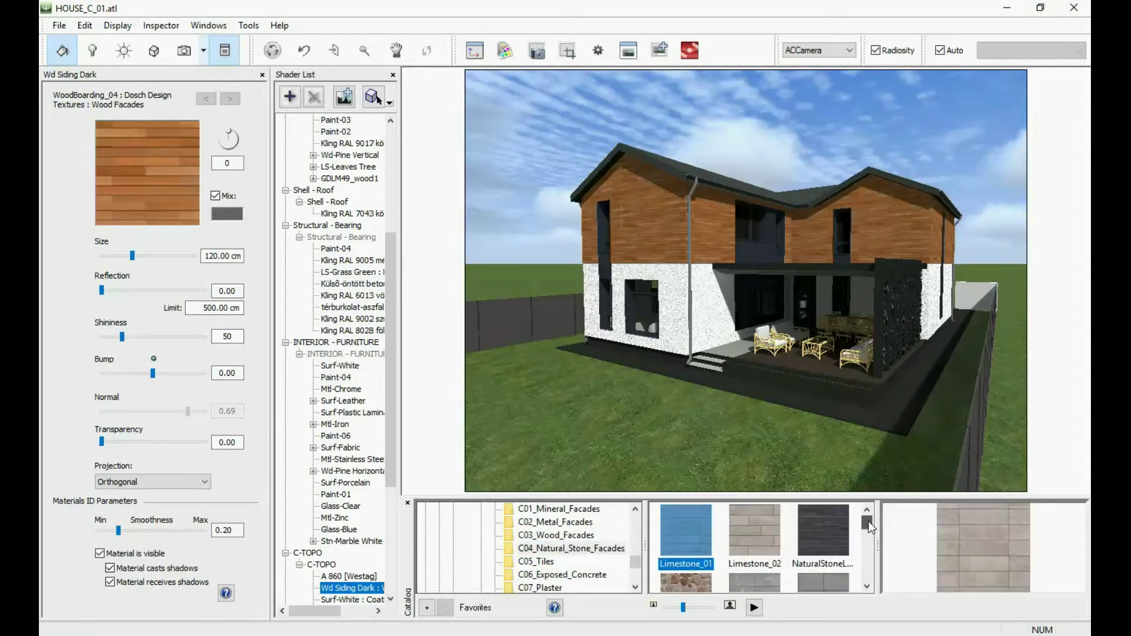
left_click(824, 530)
left_click(659, 356)
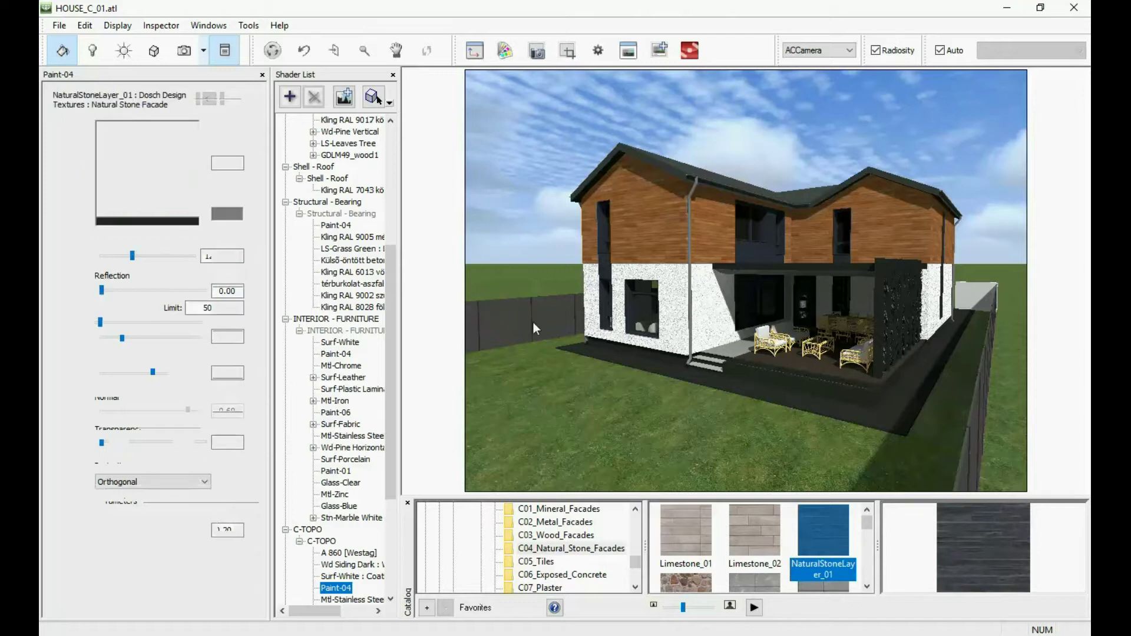
left_click_drag(808, 539, 811, 388)
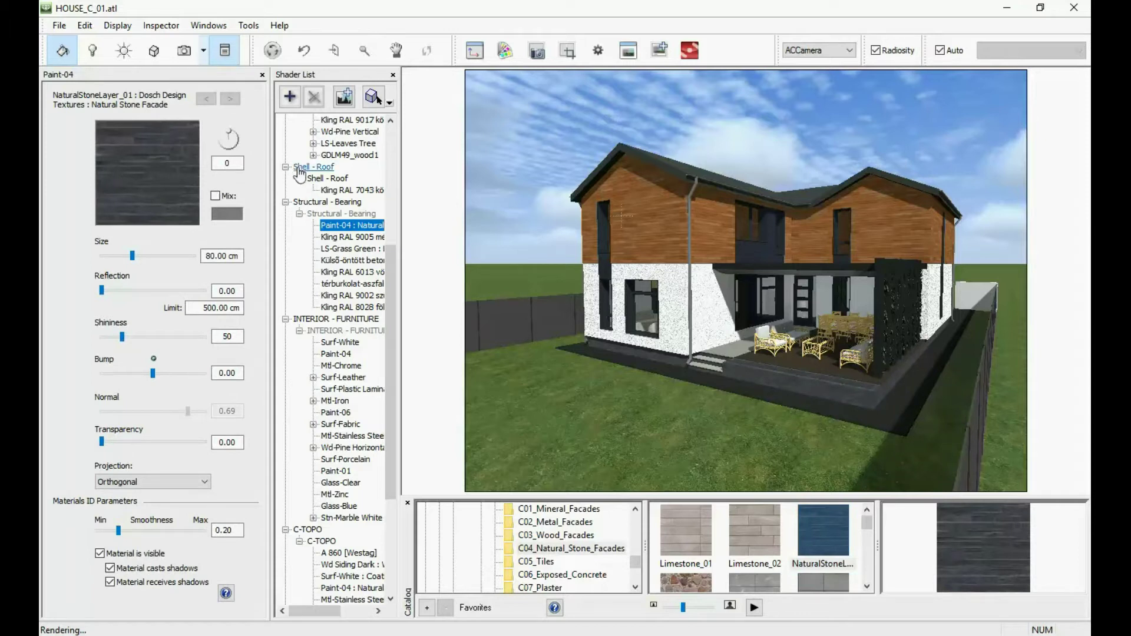
Step: Enlarge the catalog and open the D04_Mineral_Floors folder under Construction Materials Shaders
left_click(555, 563)
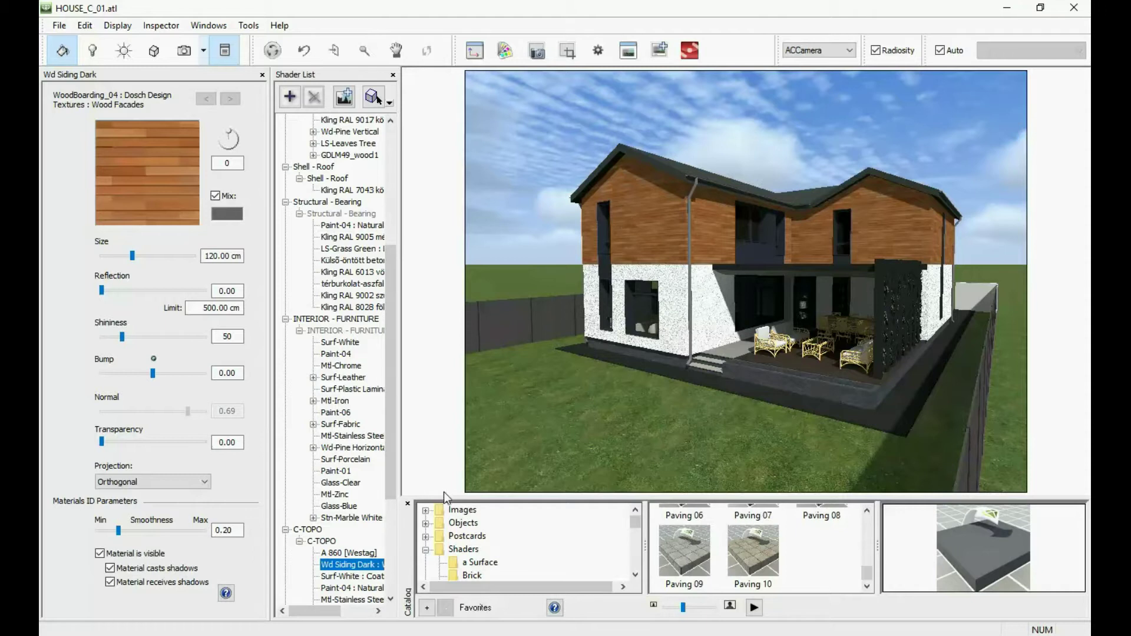
left_click_drag(448, 497, 457, 416)
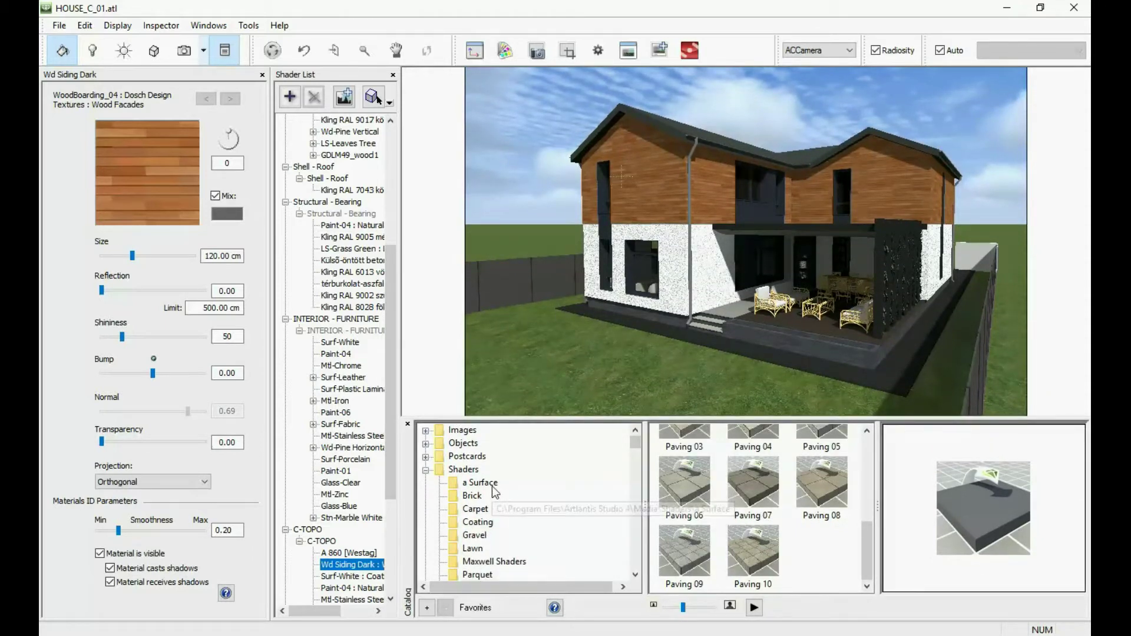
scroll(511, 504, "down", 5)
left_click(572, 469)
scroll(572, 472, "down", 1)
left_click(571, 469)
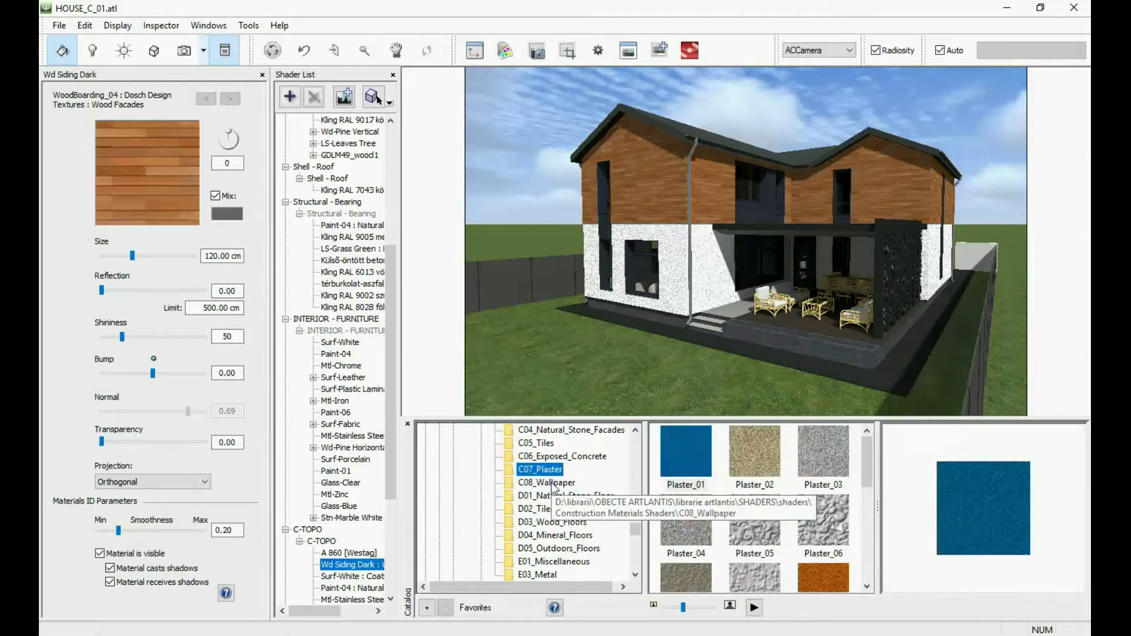
left_click(556, 535)
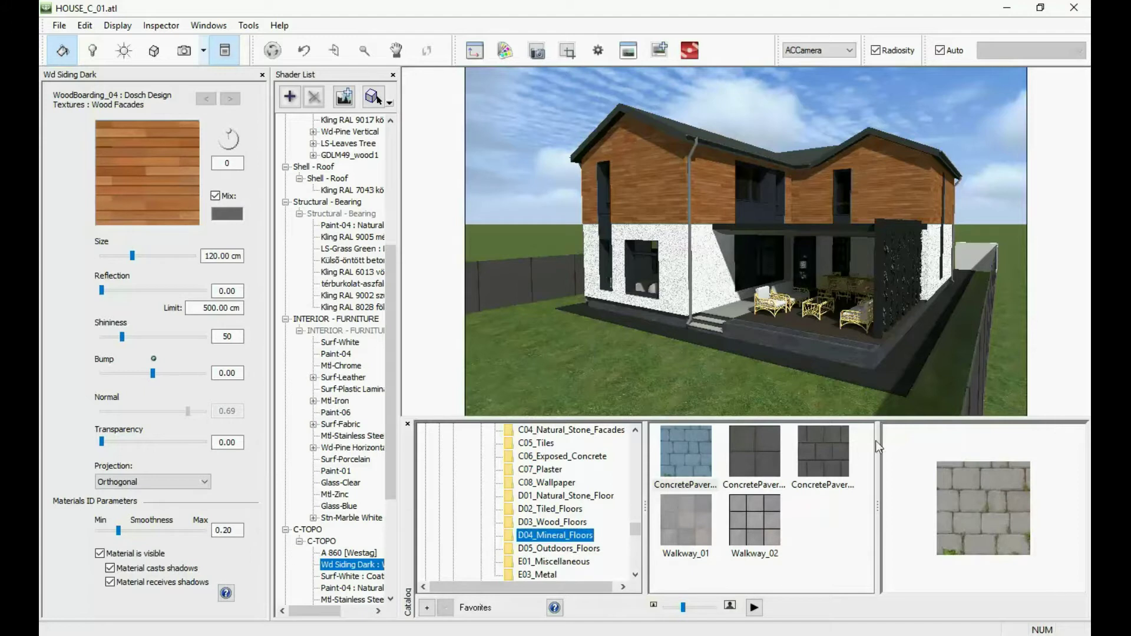
Step: Apply ConcretePavers_02 to the paving around the house and mix it with dark gray (93, 93, 93)
left_click(732, 445)
left_click_drag(741, 461, 733, 348)
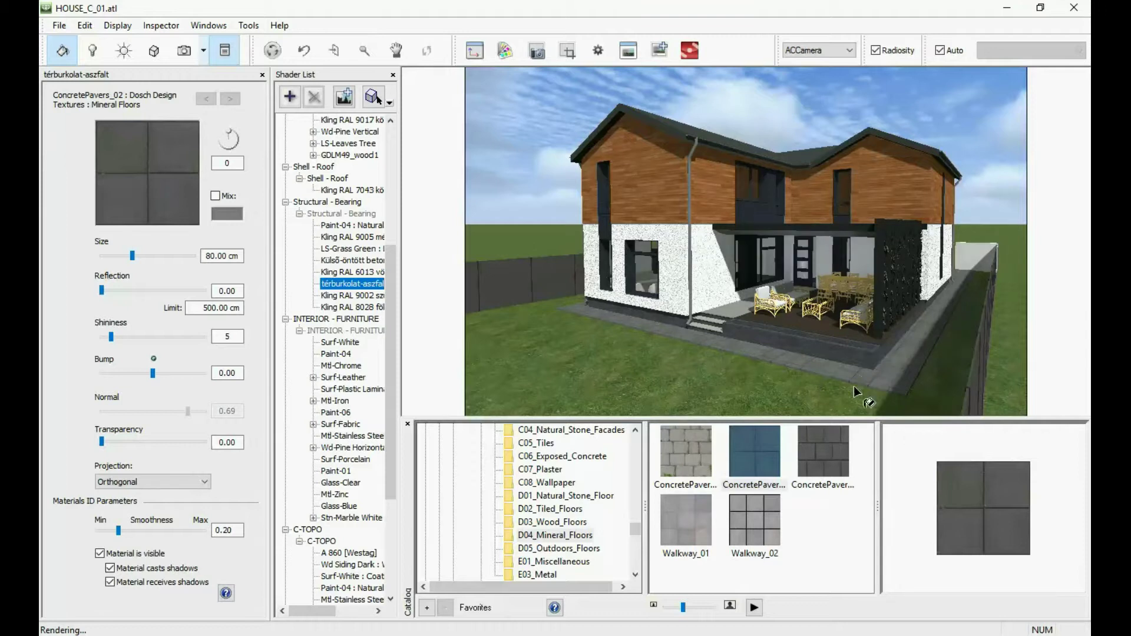
left_click(224, 212)
left_click_drag(722, 300, 716, 310)
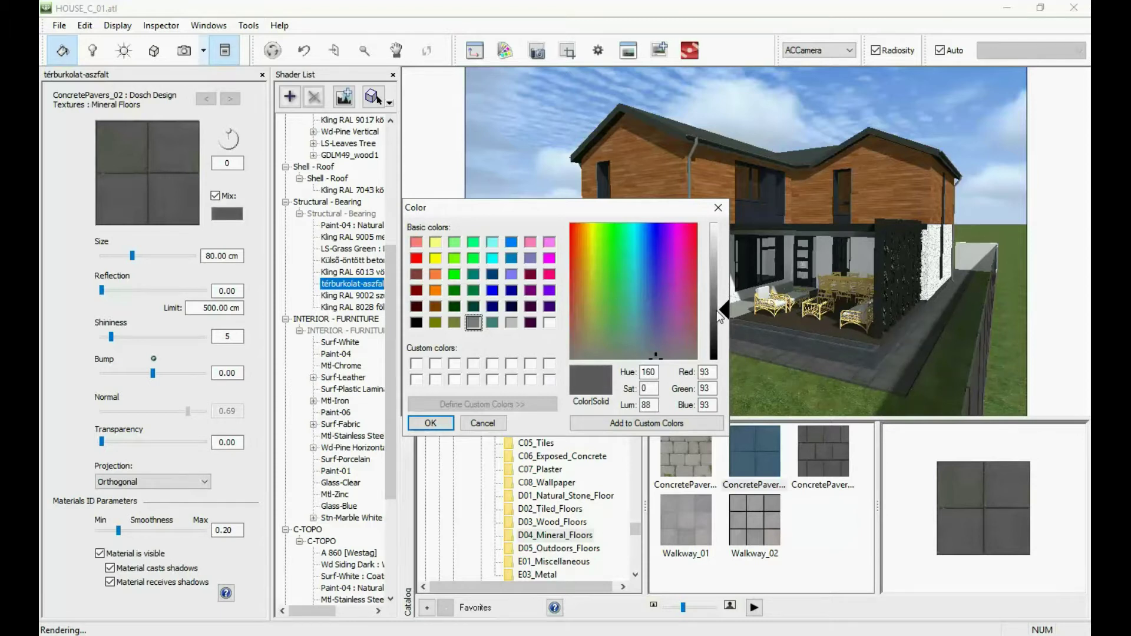
left_click(498, 420)
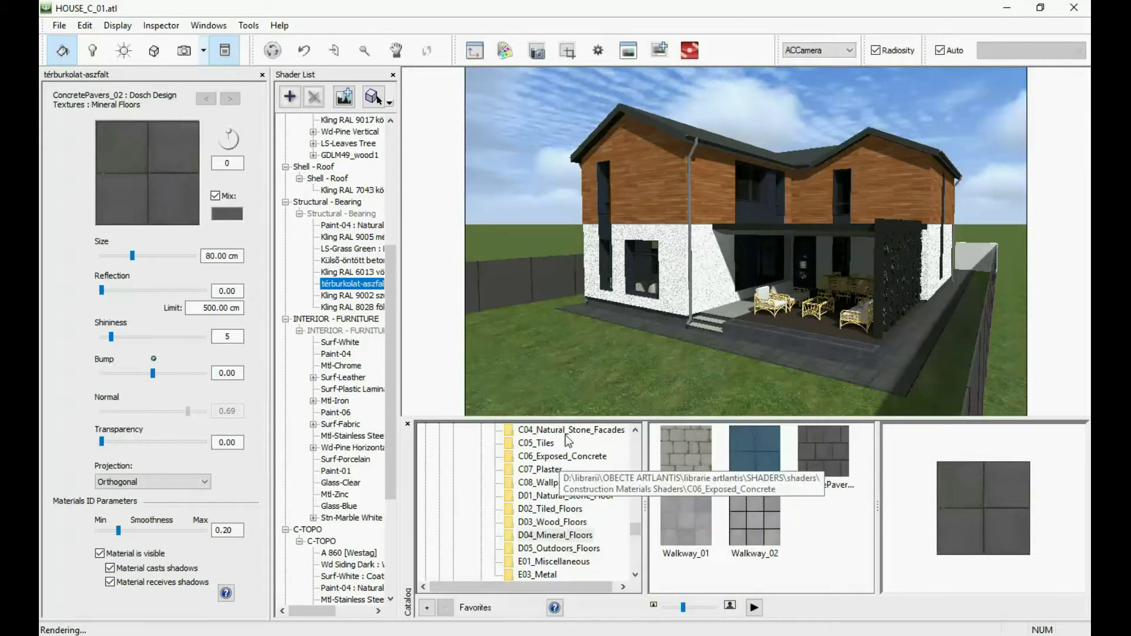
Step: Look through the D03_Wood_Floors shaders and the other catalog folders, and open the wood textures in cg textures
left_click(557, 522)
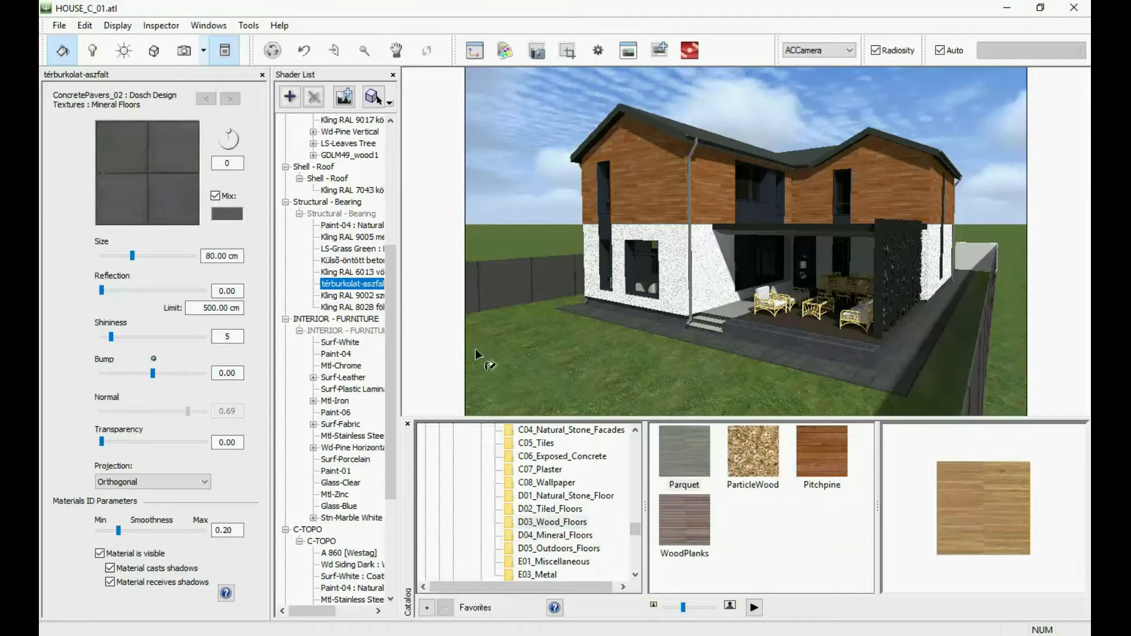
left_click_drag(637, 528, 625, 563)
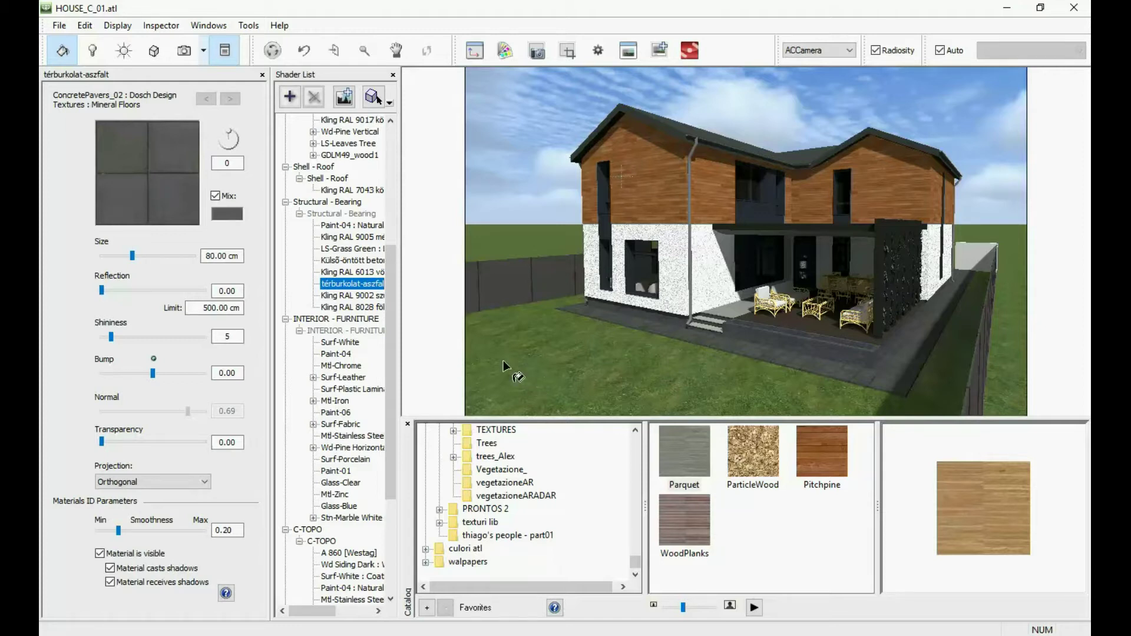
scroll(491, 480, "up", 2)
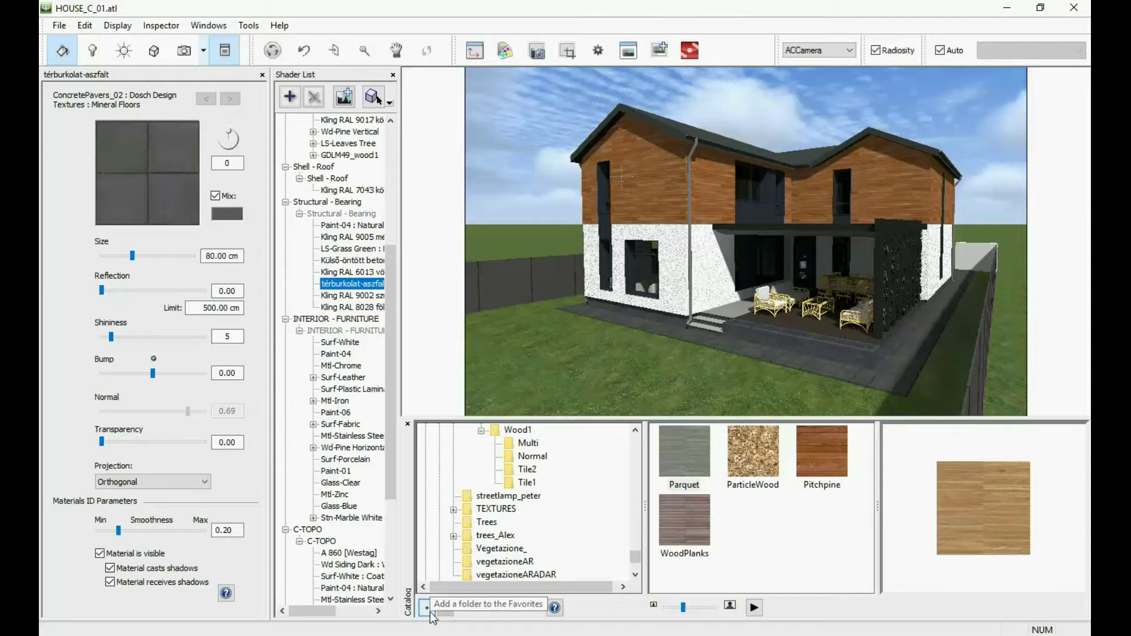
scroll(477, 545, "down", 2)
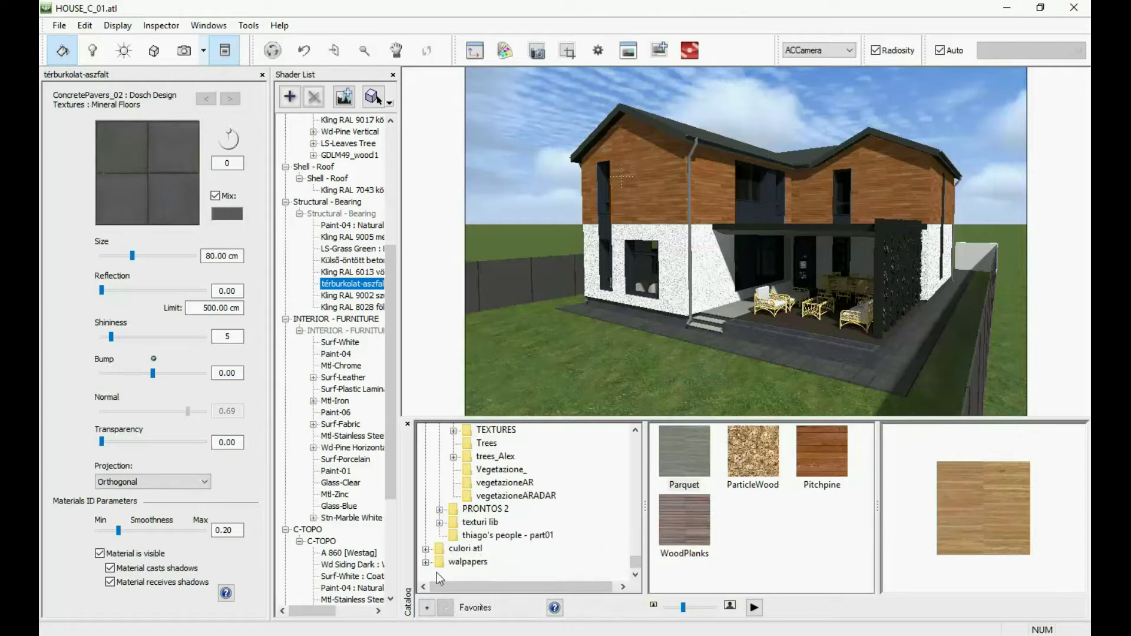
scroll(475, 524, "up", 5)
scroll(474, 522, "up", 8)
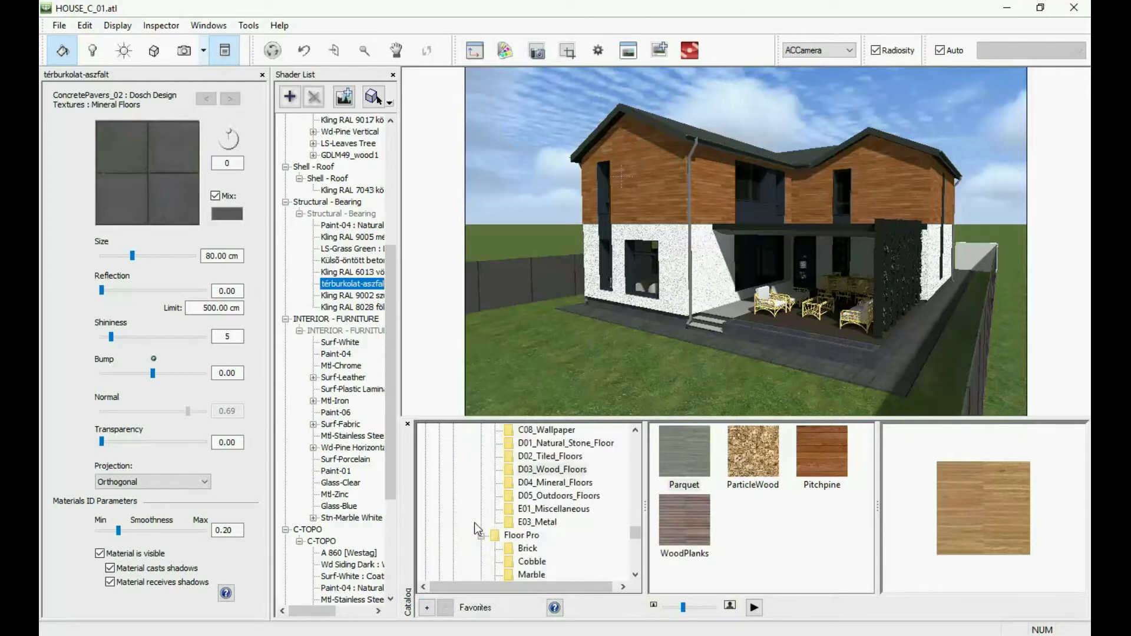
left_click(537, 526)
left_click_drag(866, 588, 864, 585)
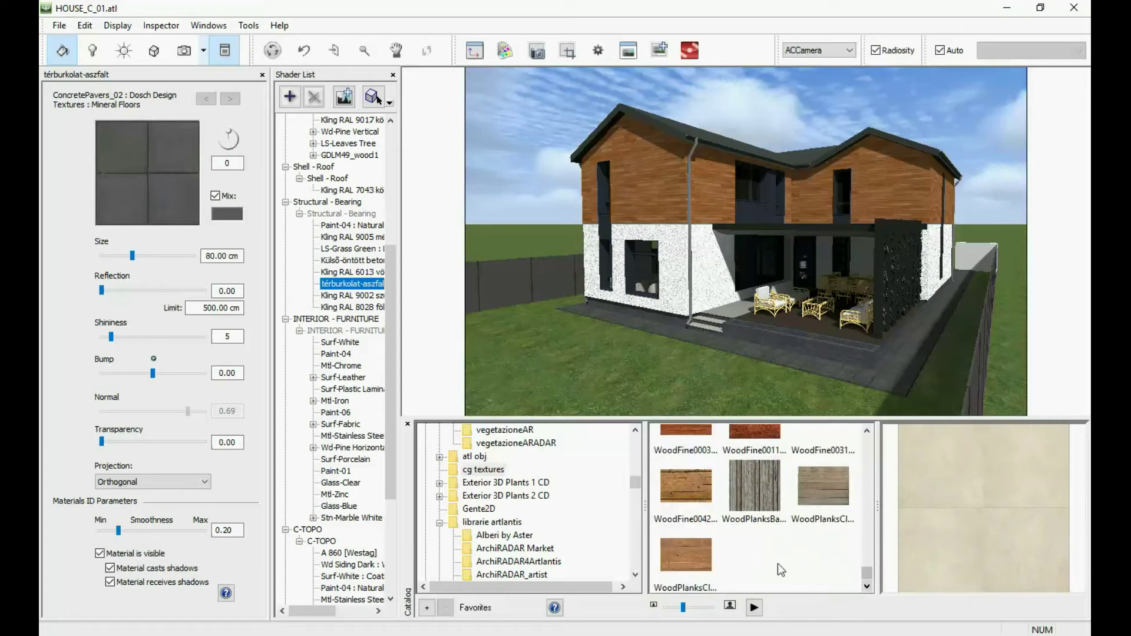
Step: Compare the wood plank images in cg textures and apply WoodPlanksBare0054_2_S.jpg to the terrace deck
left_click(763, 507)
left_click(674, 478)
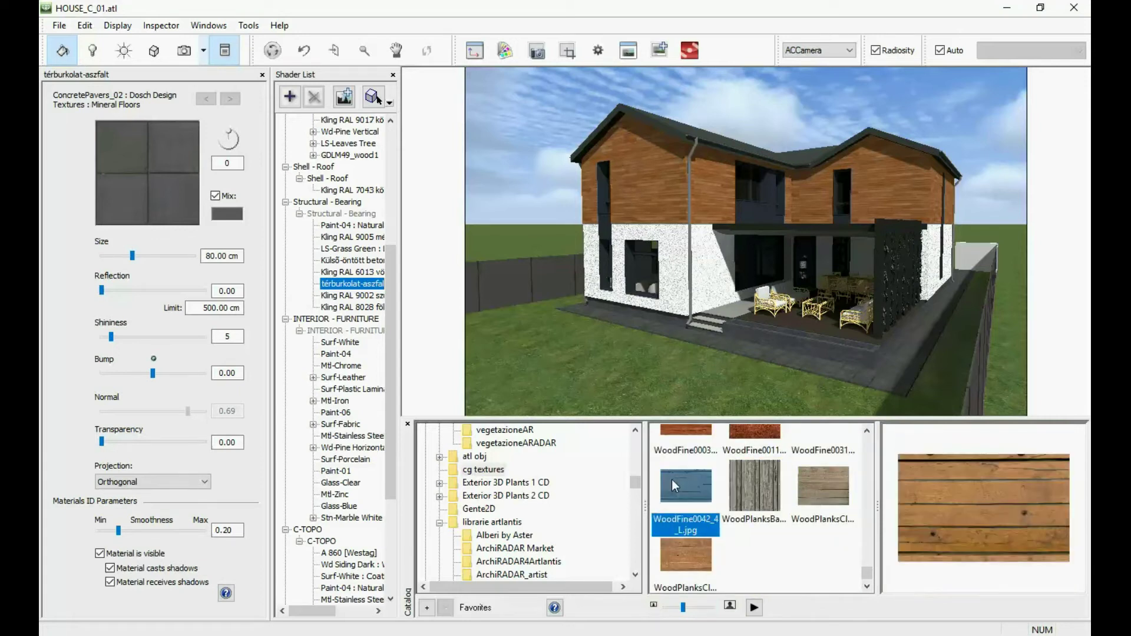
left_click(774, 484)
left_click(842, 487)
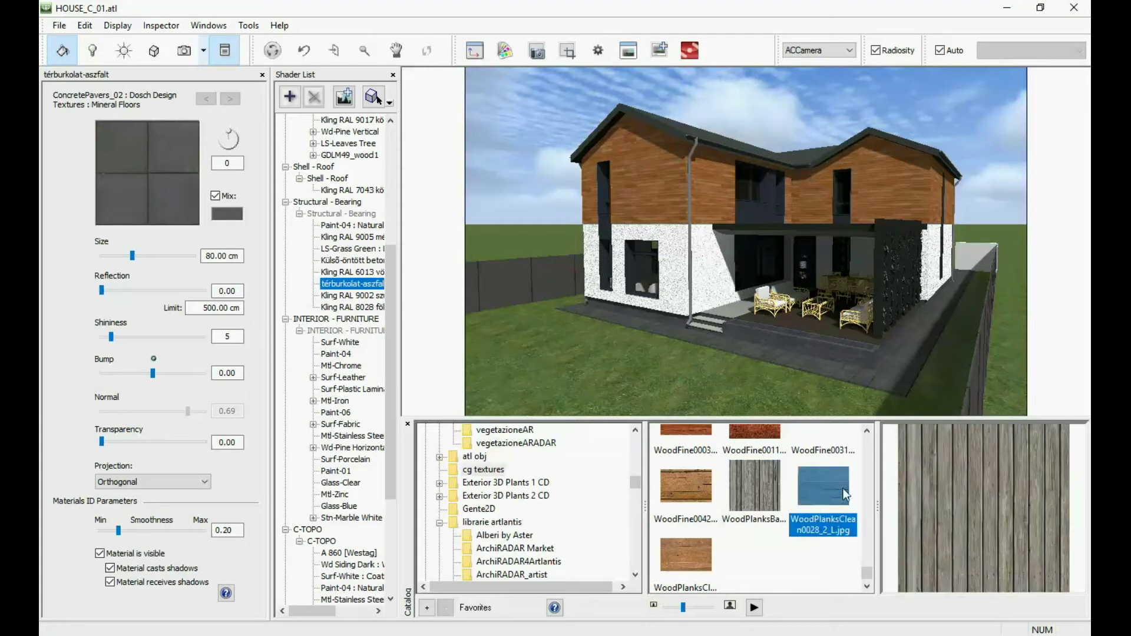
left_click(669, 572)
left_click_drag(666, 574, 801, 280)
left_click_drag(759, 471, 789, 317)
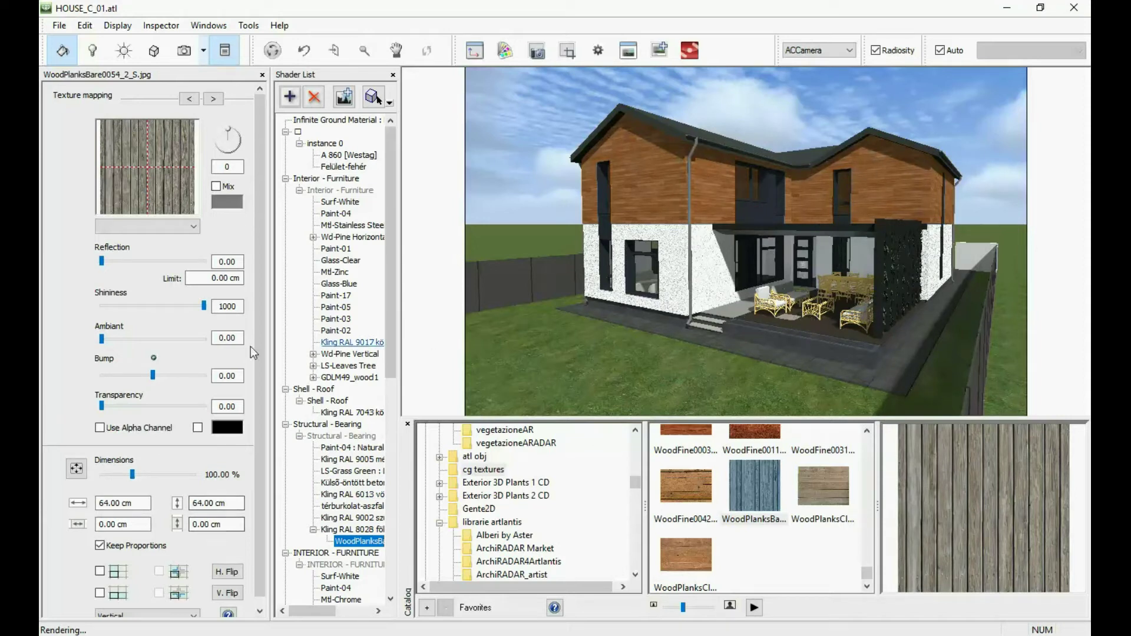
Step: Repeat the deck's plank texture in both directions at 120 × 120 cm, mixed with dark gray (93, 93, 93)
left_click(99, 572)
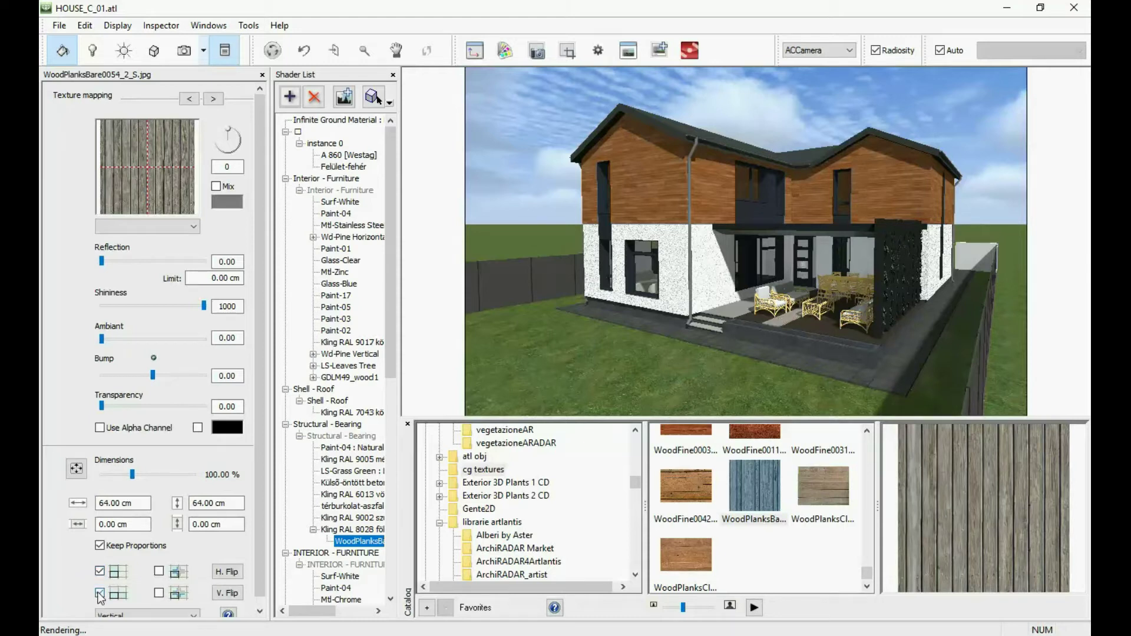
left_click(216, 187)
left_click(227, 202)
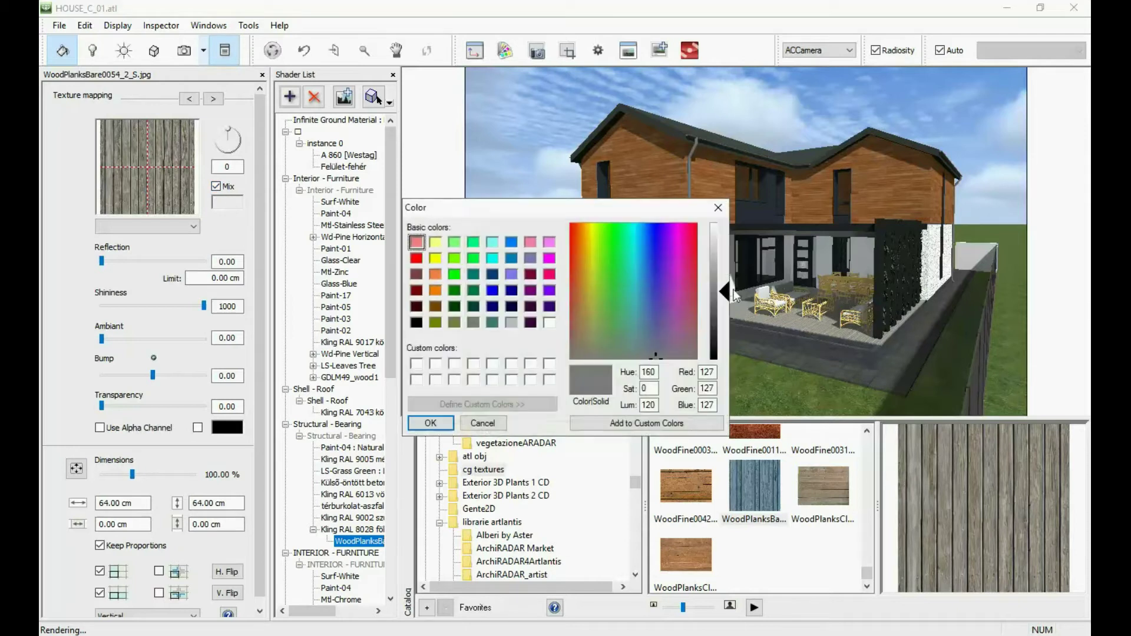
left_click_drag(723, 295, 722, 313)
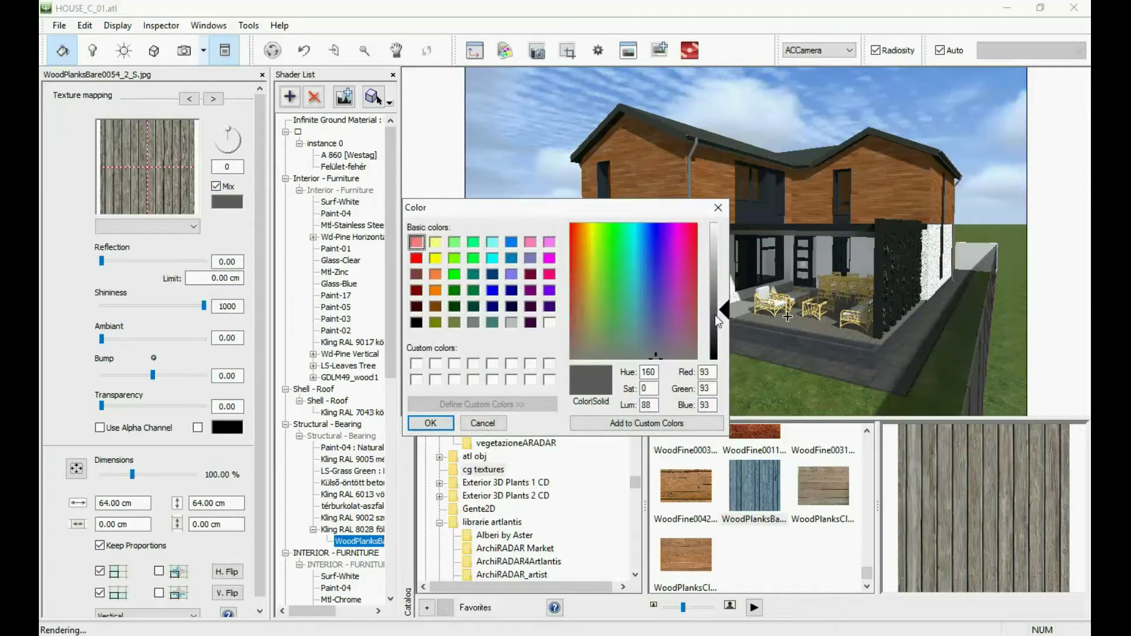
left_click(430, 424)
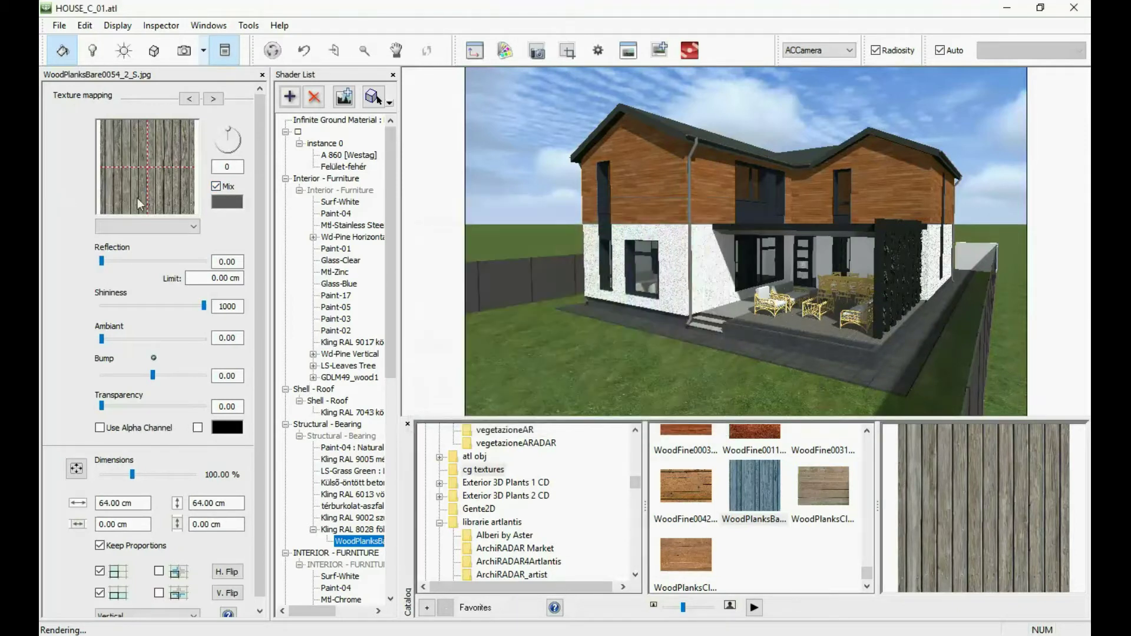
left_click_drag(134, 503, 43, 496)
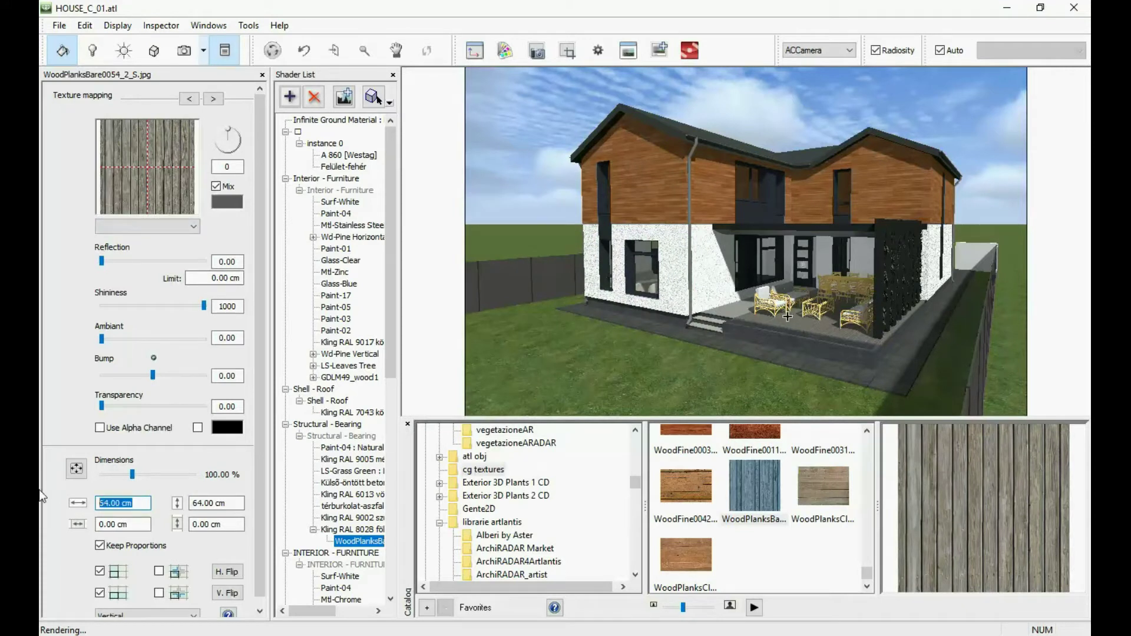
key("Tab")
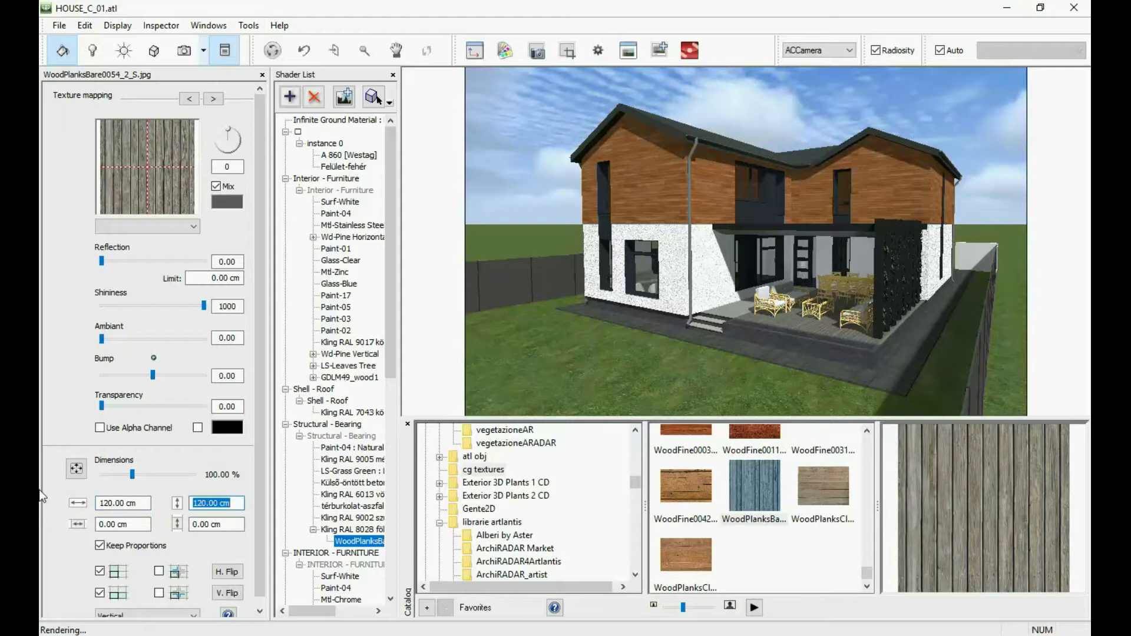
Step: Bring the camera closer to the terrace and rotate the plank texture on the deck
left_click(184, 50)
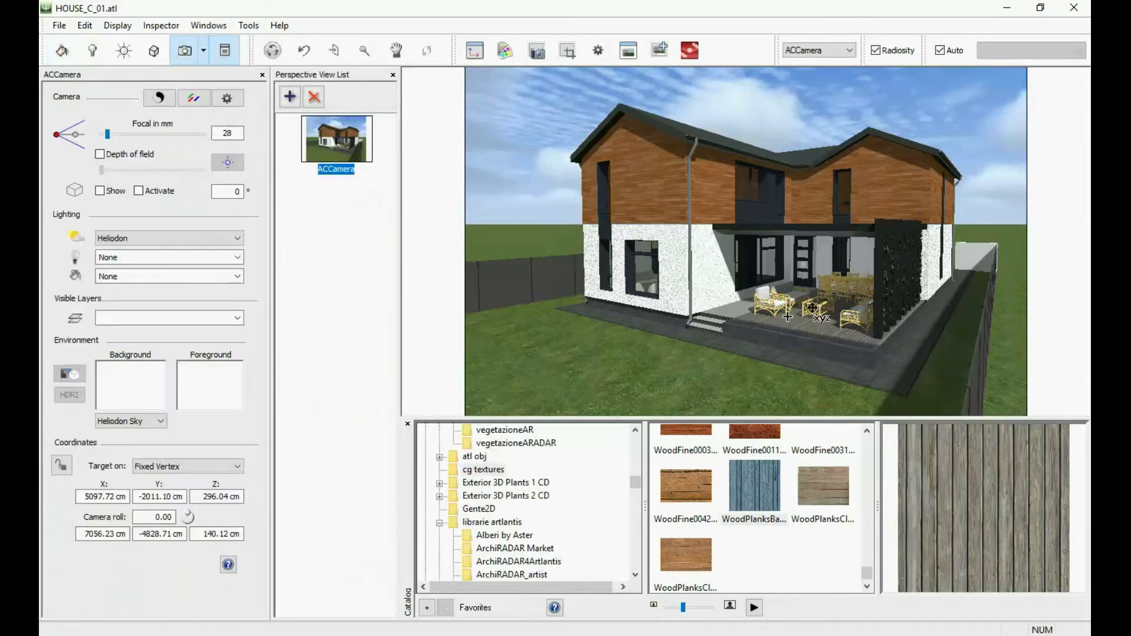
double_click(812, 308)
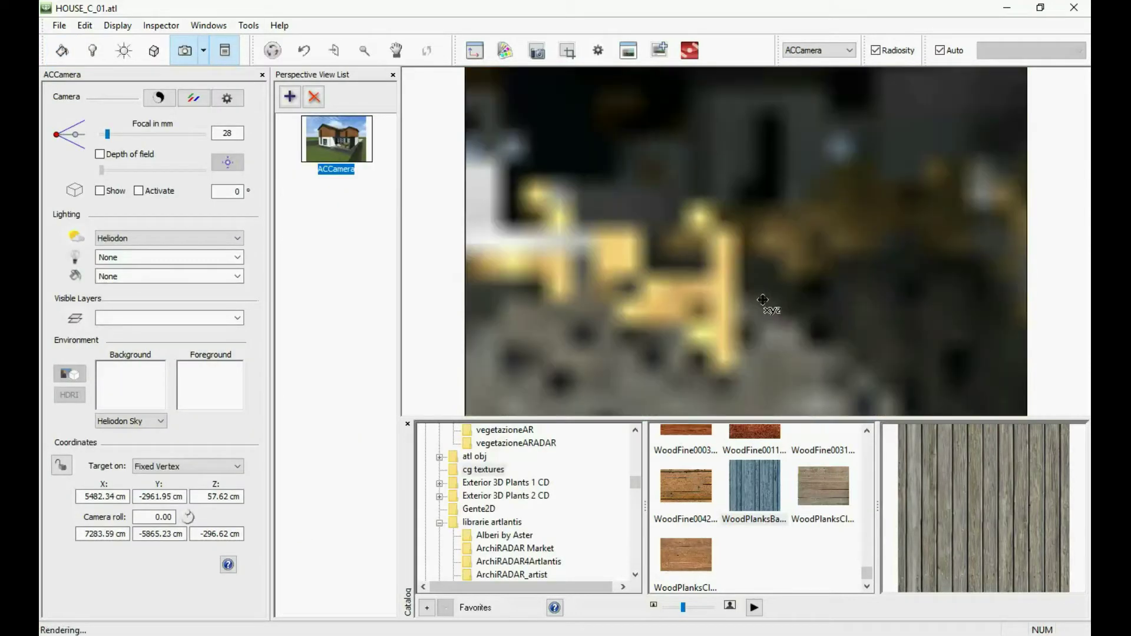
scroll(762, 301, "down", 3)
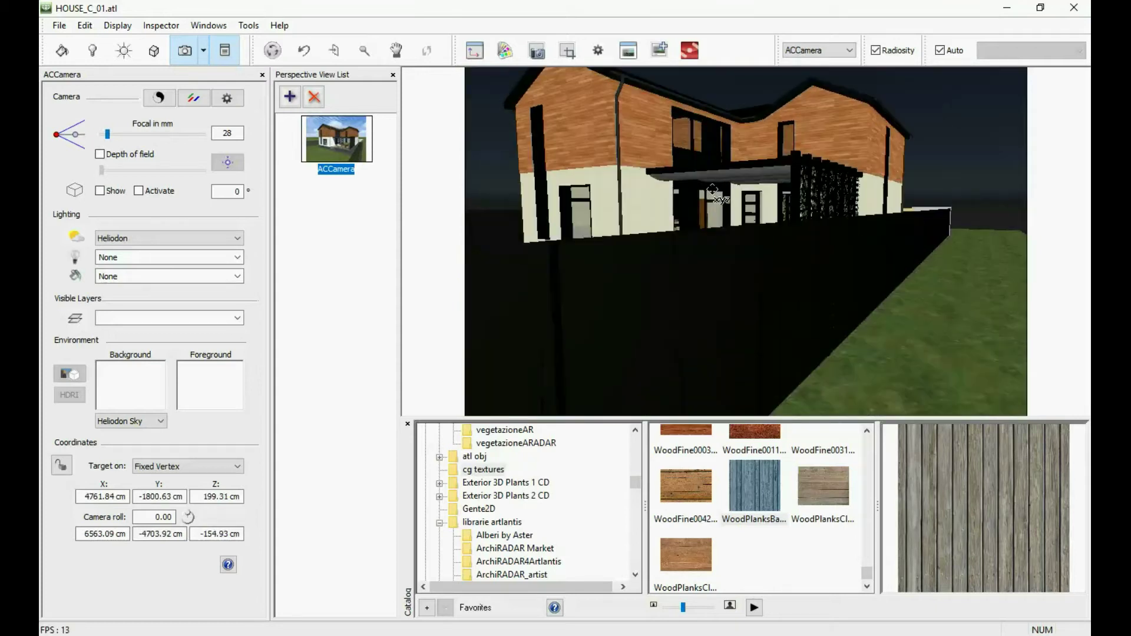
key("ctrl+z")
left_click(62, 50)
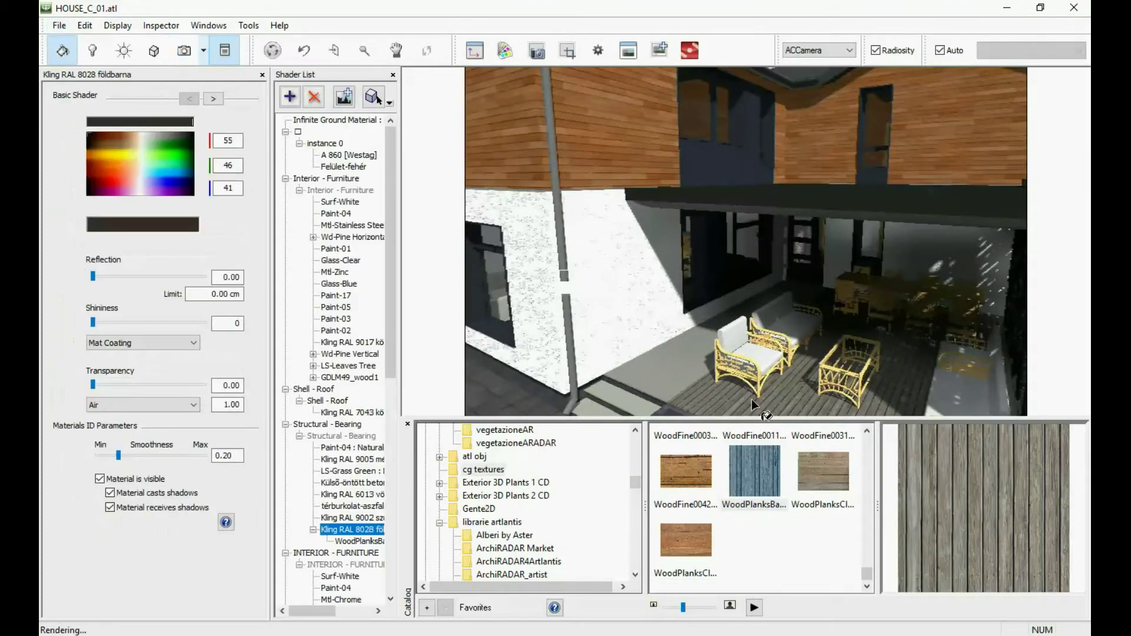
left_click_drag(752, 401, 756, 396)
left_click(723, 401)
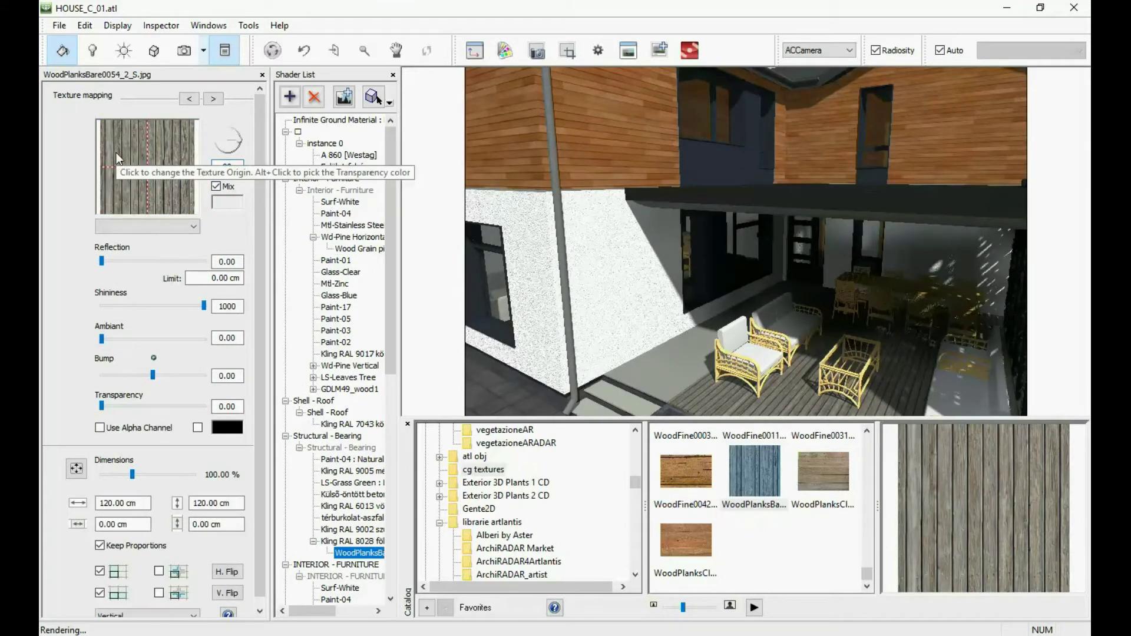
Step: Apply WoodPlanksBare0054_2_S.jpg to the gray strip beside the deck, repeated both ways at 120 × 120 cm with color mixing enabled
left_click(184, 50)
left_click_drag(823, 323, 820, 324)
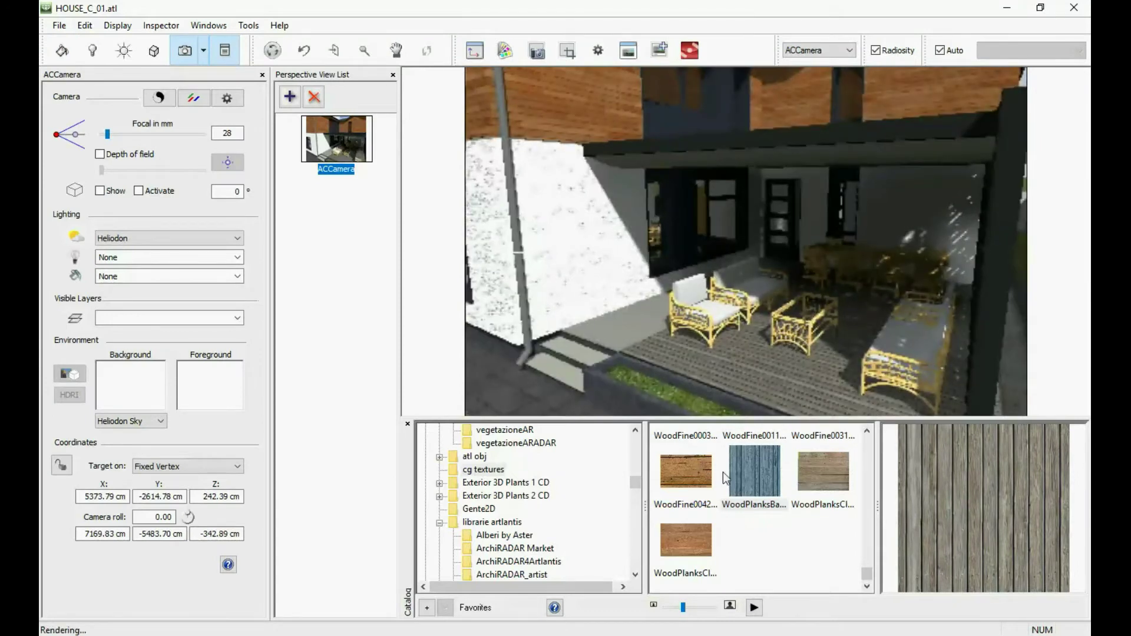
left_click_drag(754, 471, 638, 320)
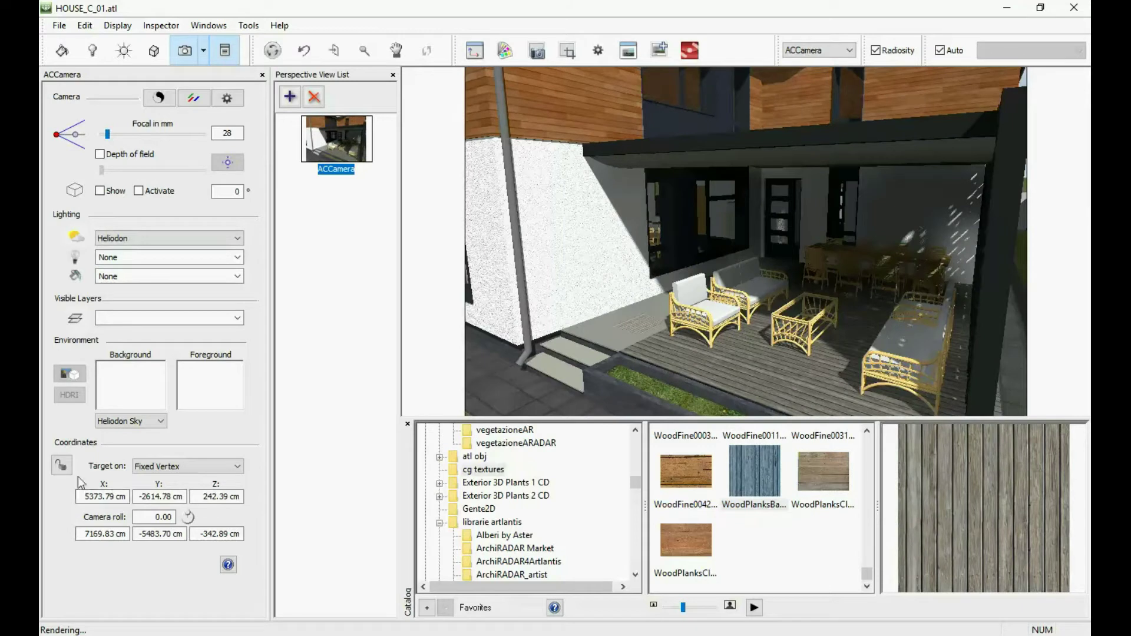
double_click(637, 318)
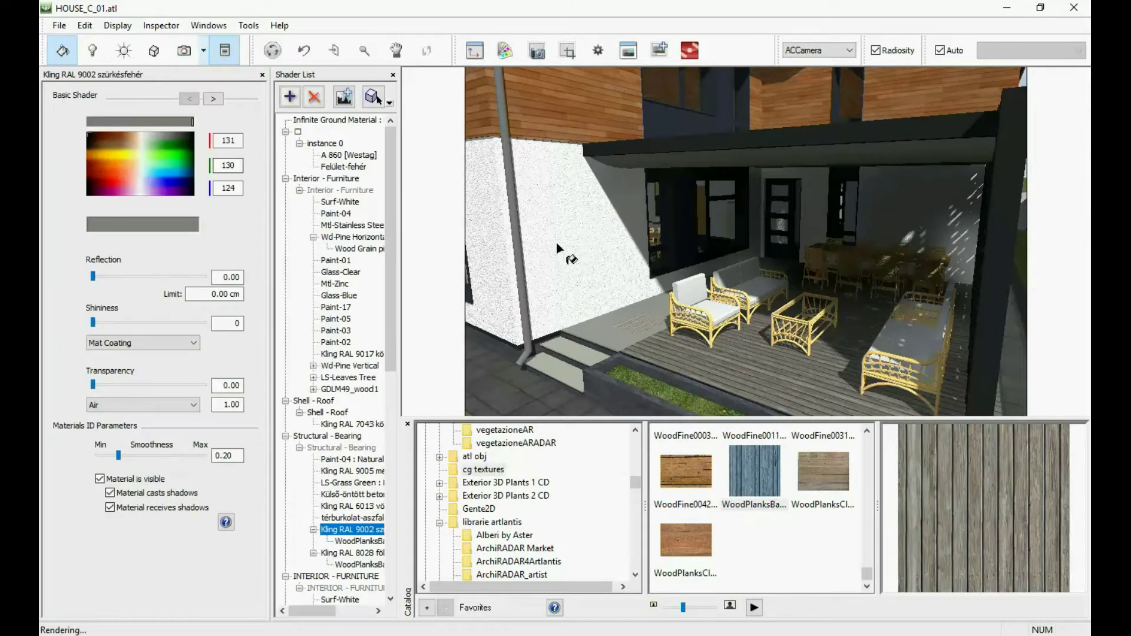
left_click(647, 327)
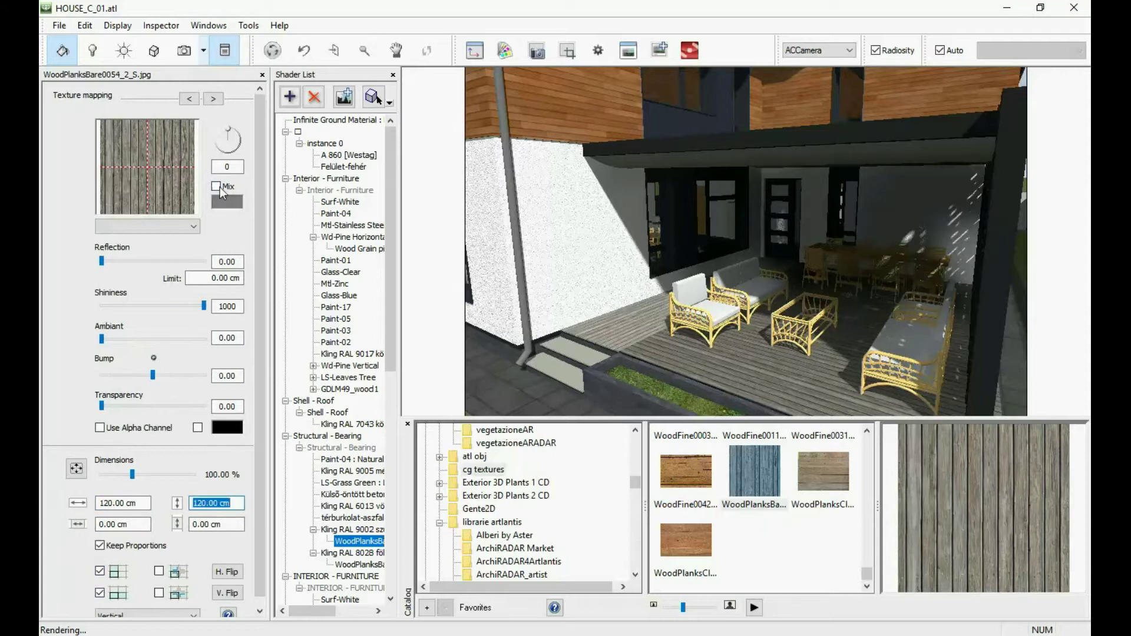
left_click(217, 186)
left_click(202, 371)
Step: Apply the WoodPlanksBare0054_2_S.jpg texture to the terrace steps with repetition in both directions, orthogonal projection and color mixing
left_click(585, 352)
left_click(147, 614)
left_click(130, 528)
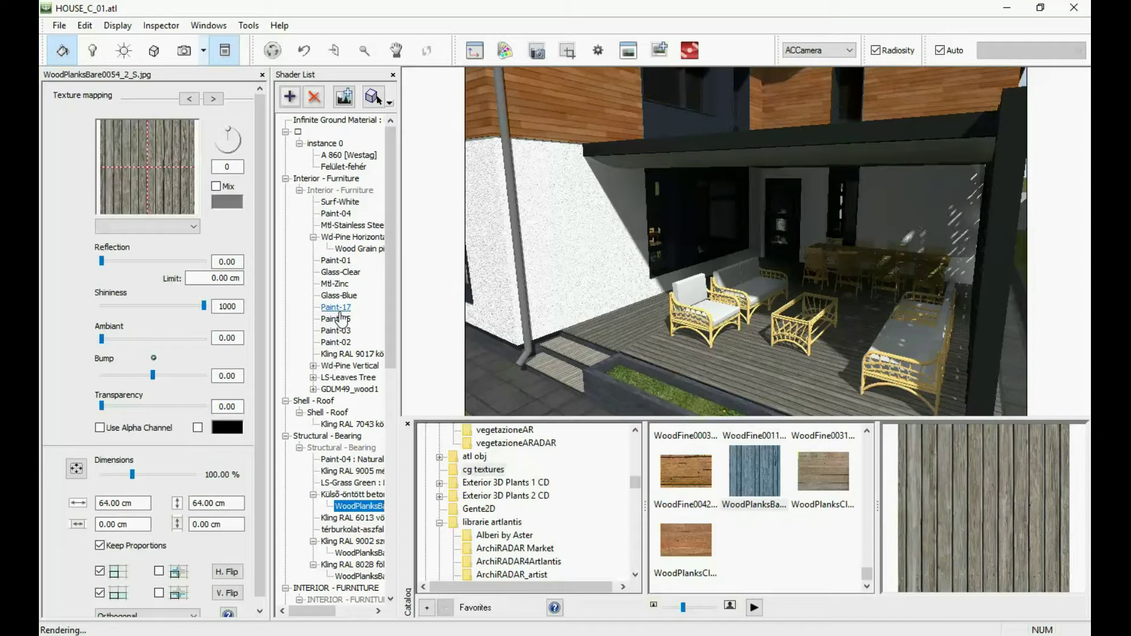
left_click(217, 186)
key("Escape")
Step: Move the camera to a low, near-frontal view of the covered terrace and return to editing shaders
left_click(184, 50)
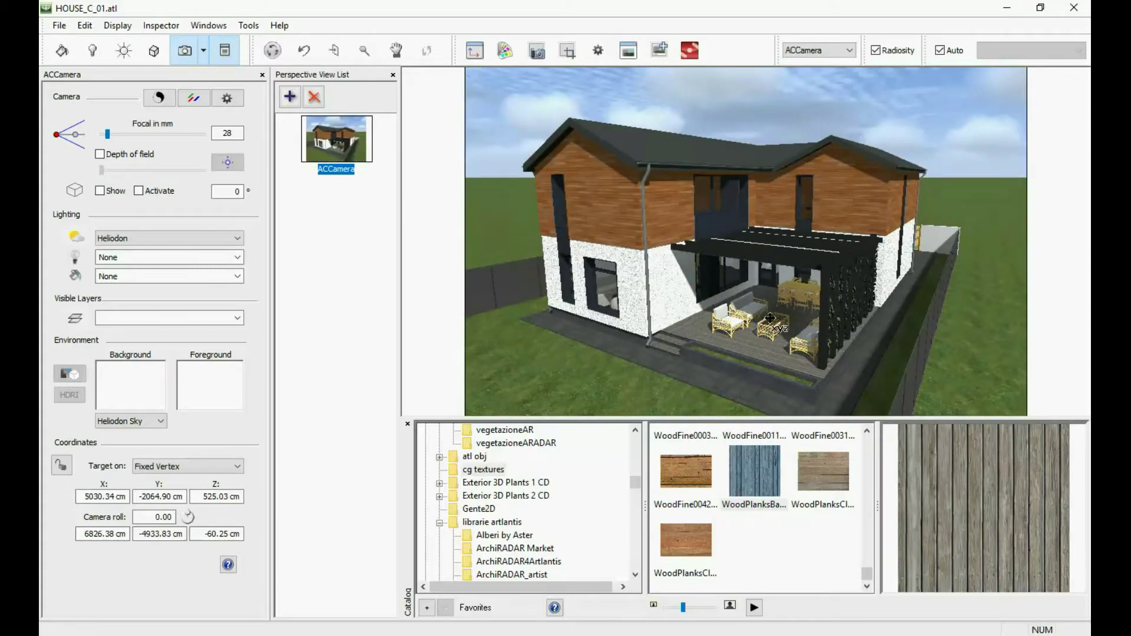
left_click_drag(777, 318, 783, 212)
scroll(783, 213, "down", 2)
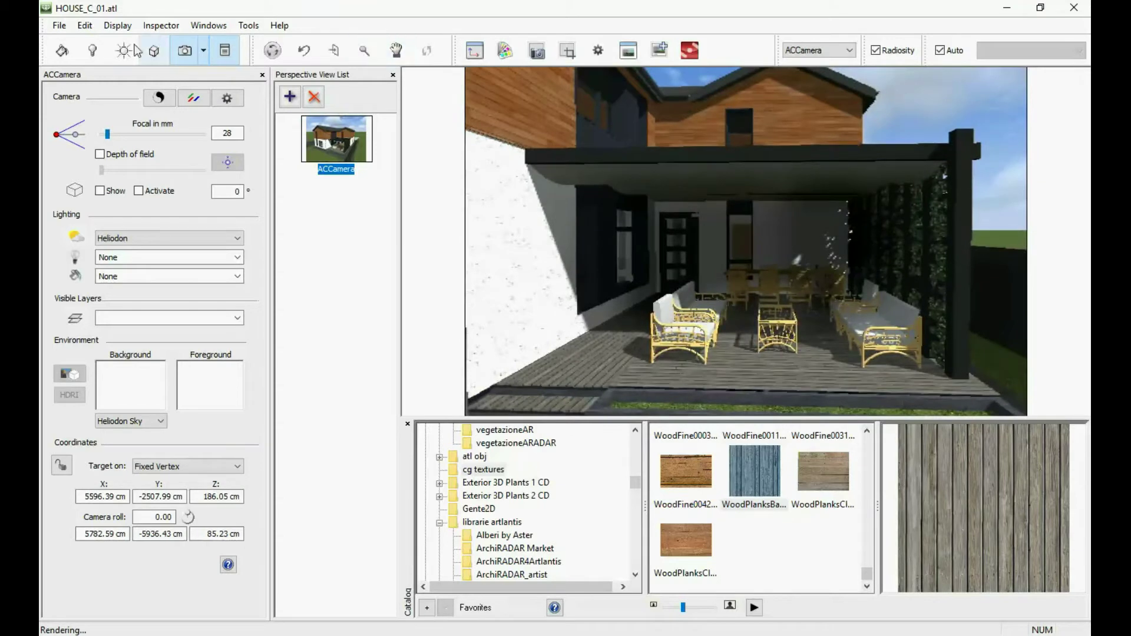
left_click(63, 52)
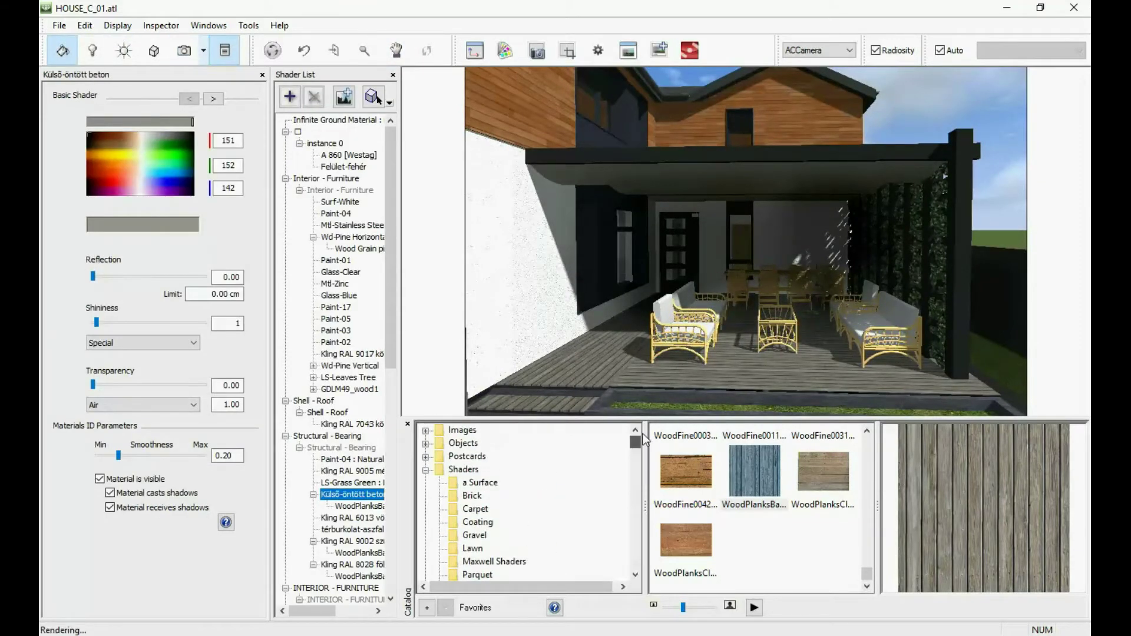
Step: Apply the Sunblind shader from the a Surface folder to the white ceiling panel of the terrace canopy
left_click(479, 483)
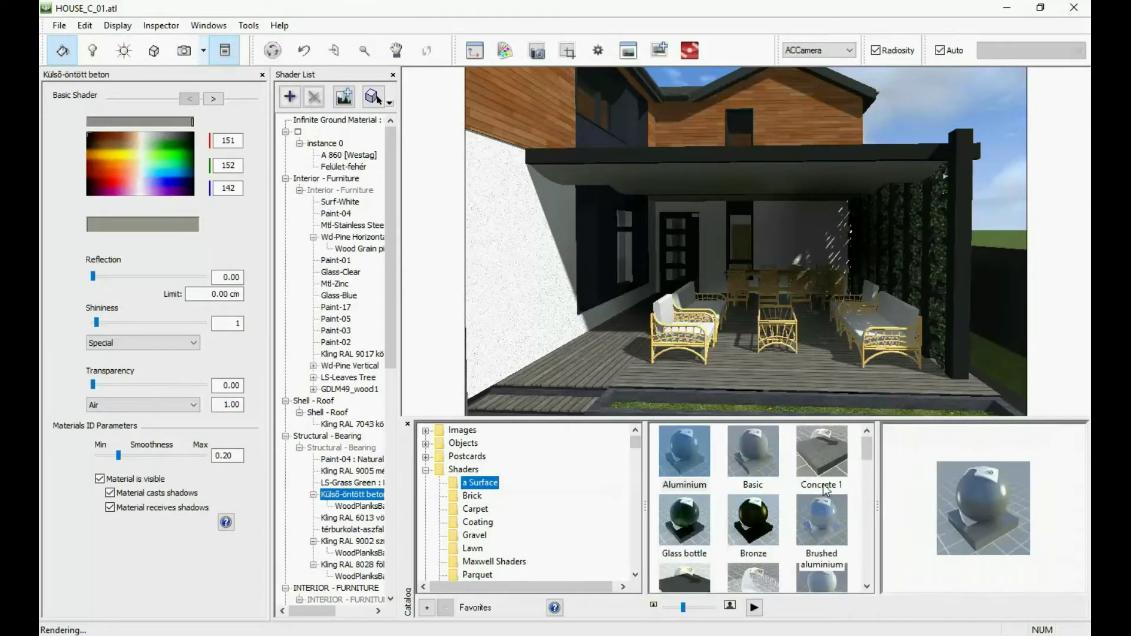
left_click(866, 587)
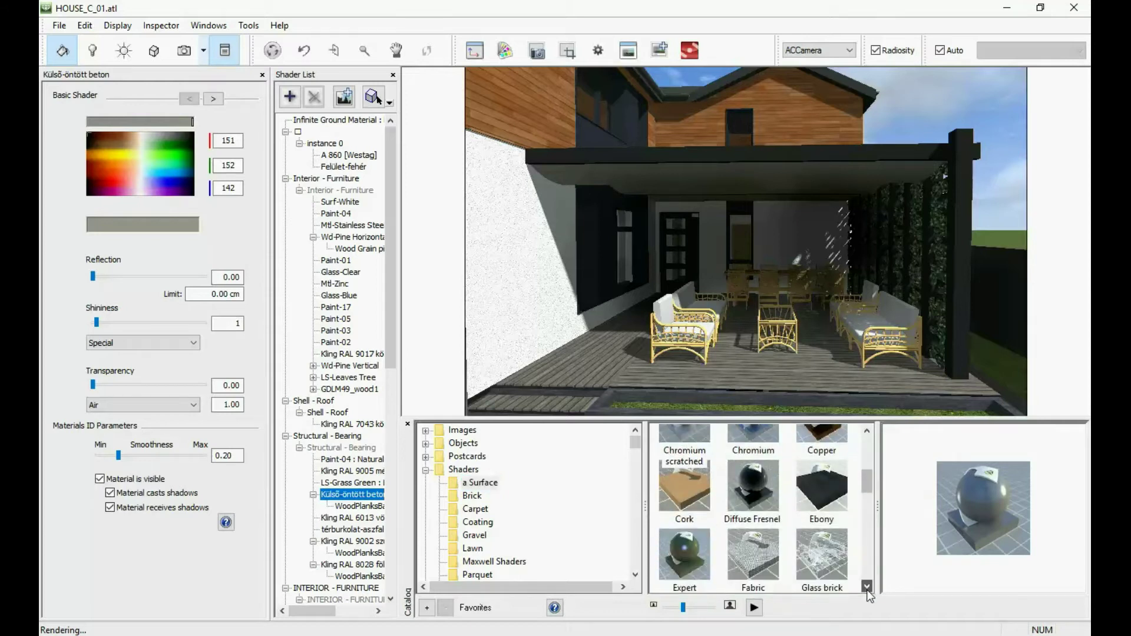
left_click(866, 586)
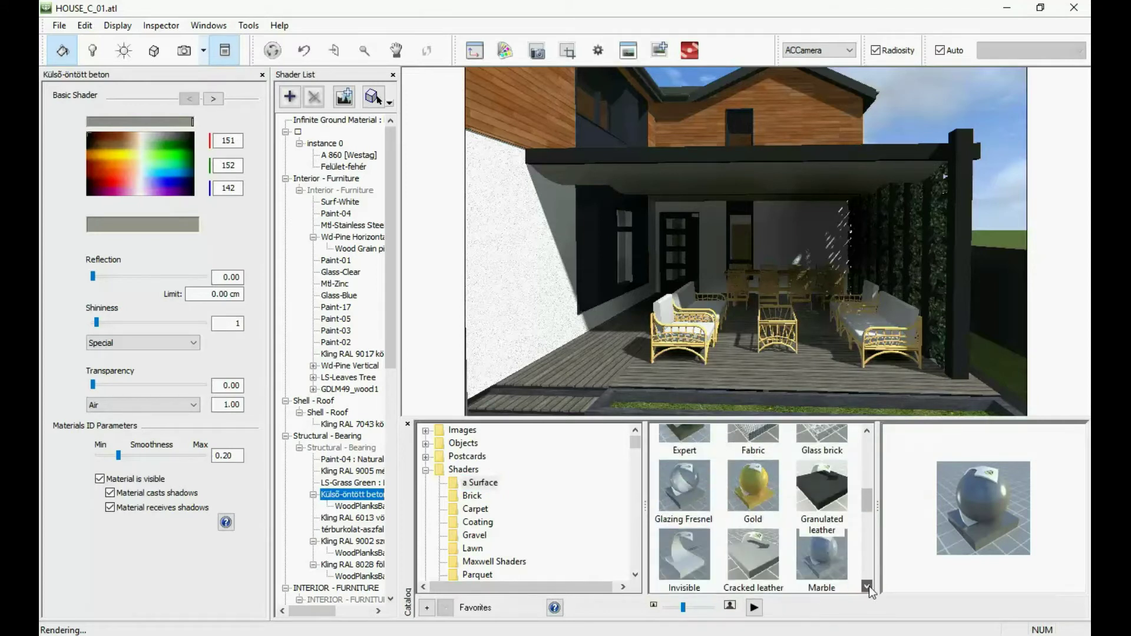
left_click(866, 587)
left_click(866, 586)
left_click(866, 587)
left_click(867, 586)
left_click(866, 587)
left_click(867, 586)
left_click(866, 586)
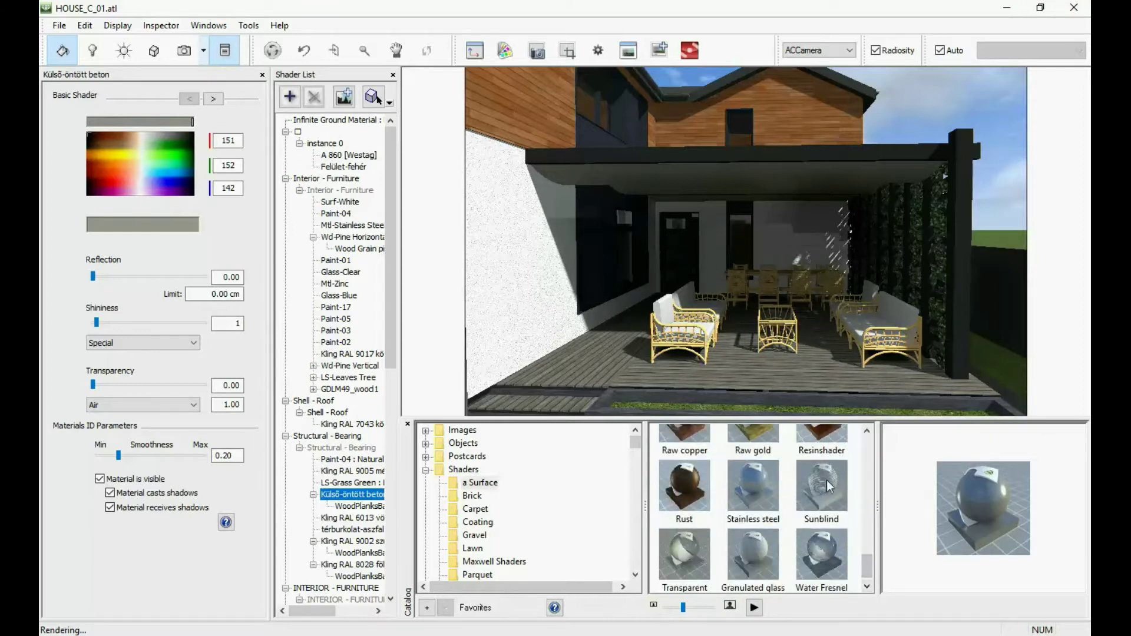
left_click(825, 479)
left_click_drag(826, 479, 817, 177)
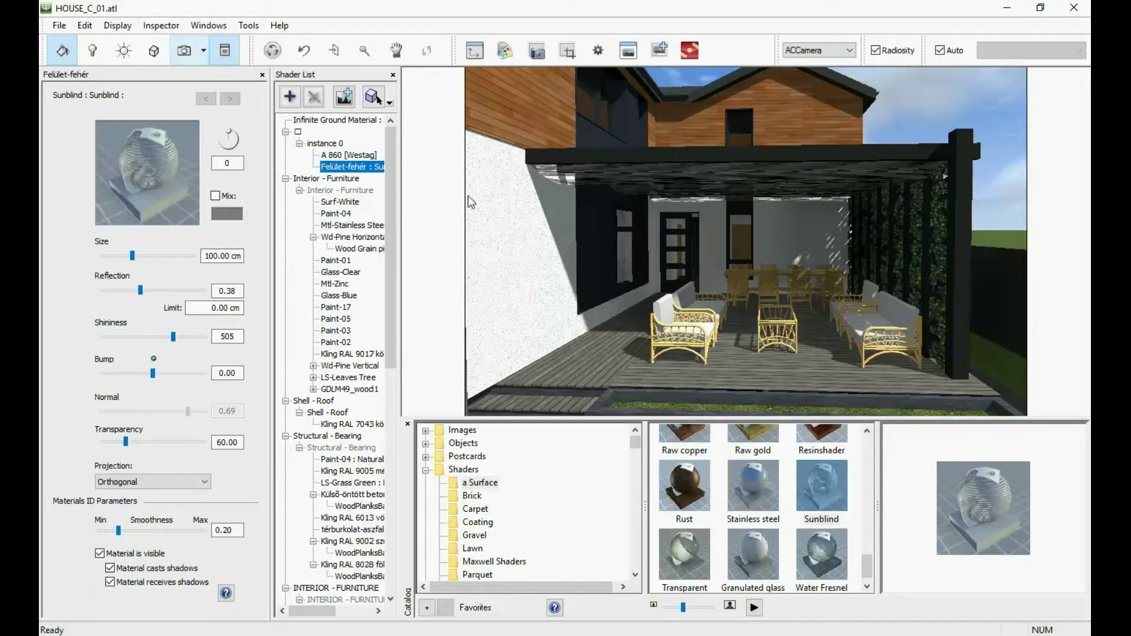
Step: Apply the Fabric shader from the a Surface folder to the seat cushions of the terrace furniture
left_click_drag(950, 218, 932, 228)
middle_click_drag(725, 306, 756, 340)
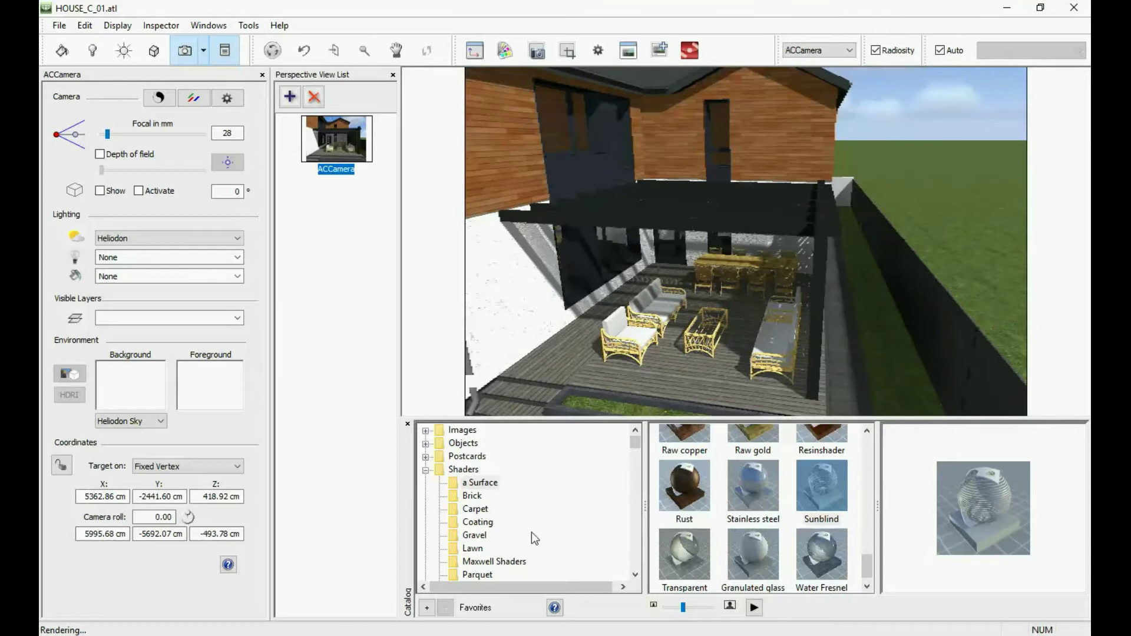
scroll(532, 532, "down", 2)
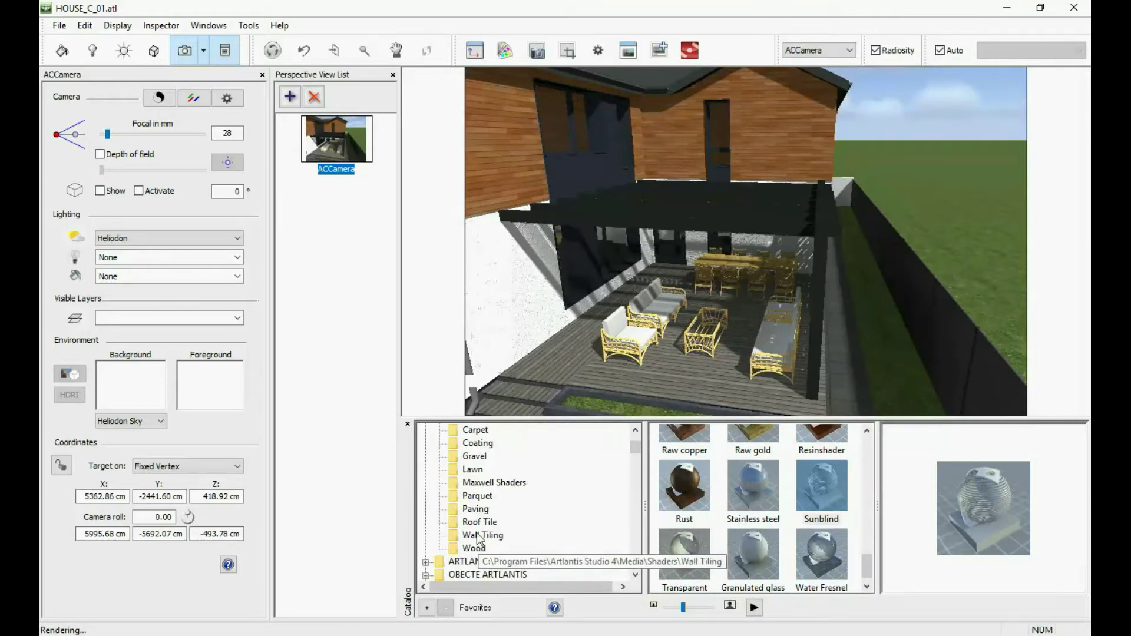
scroll(488, 526, "up", 2)
left_click(462, 476)
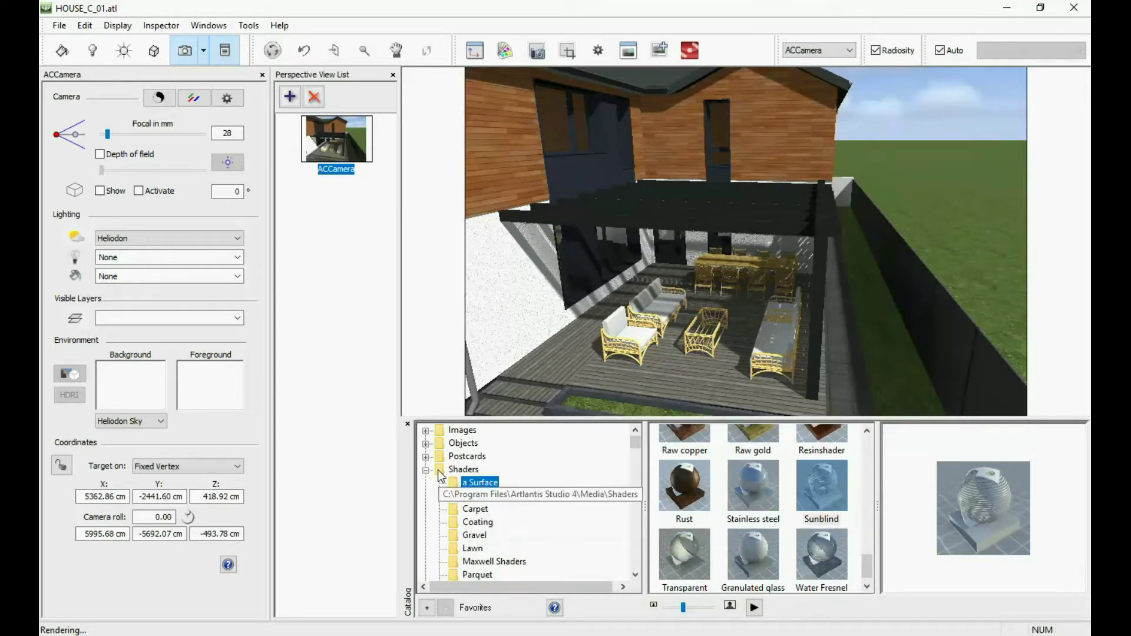
left_click(426, 476)
left_click(425, 475)
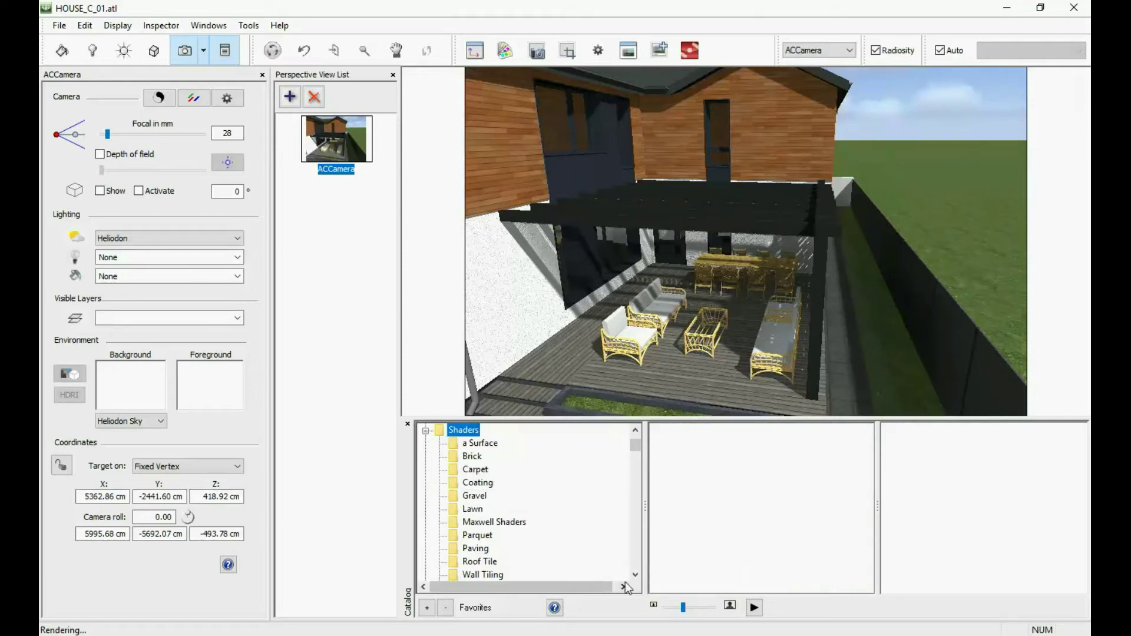
scroll(636, 580, "down", 1)
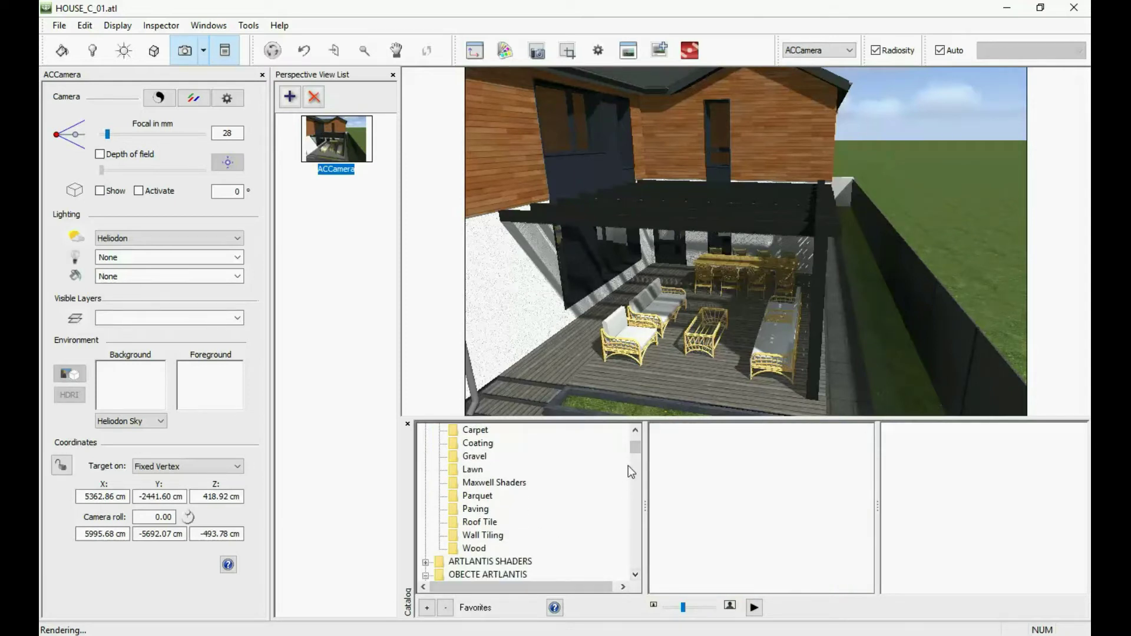
left_click_drag(635, 451, 635, 438)
left_click(478, 482)
left_click(867, 586)
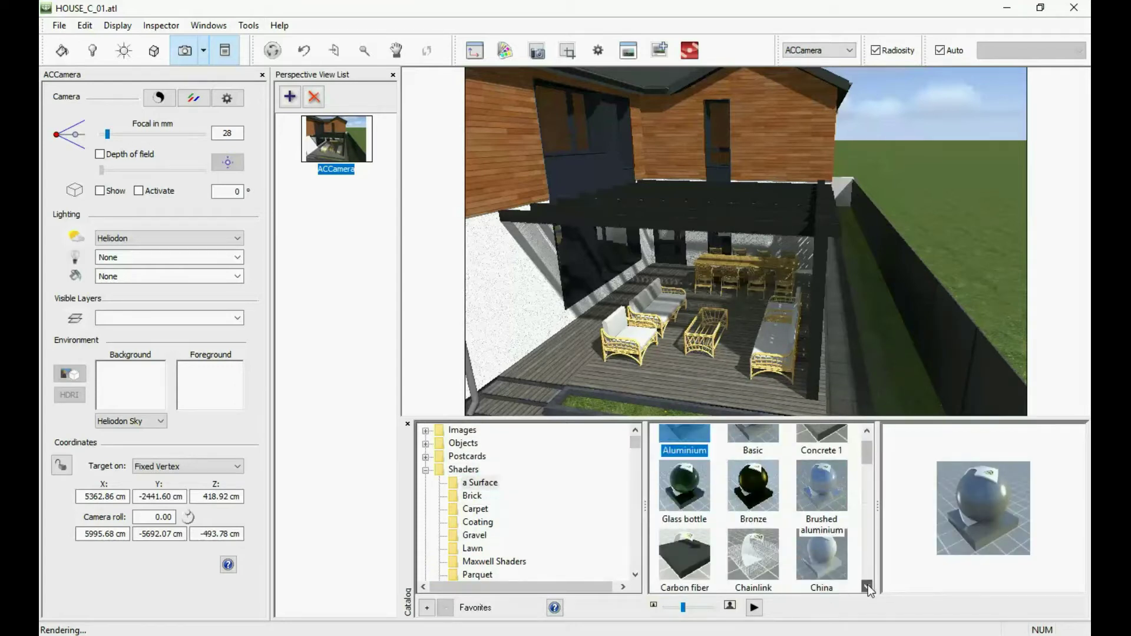
left_click_drag(746, 521, 630, 331)
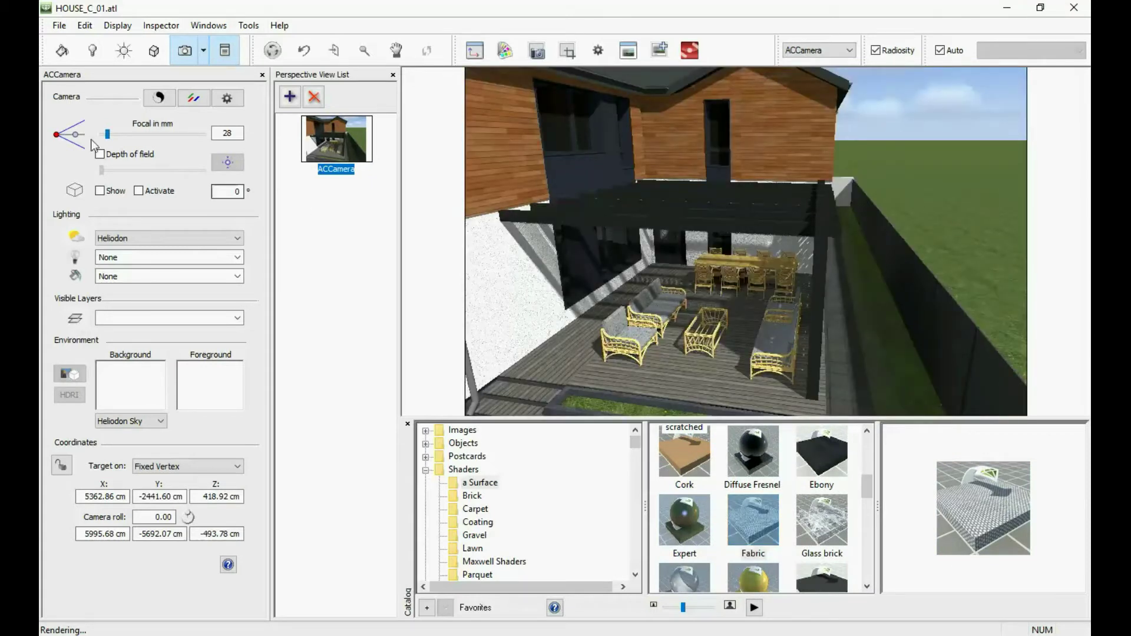
Step: Enable color mixing on the cushions' Fabric shader and set the mix color to white, RGB 255, 255, 255
left_click(215, 195)
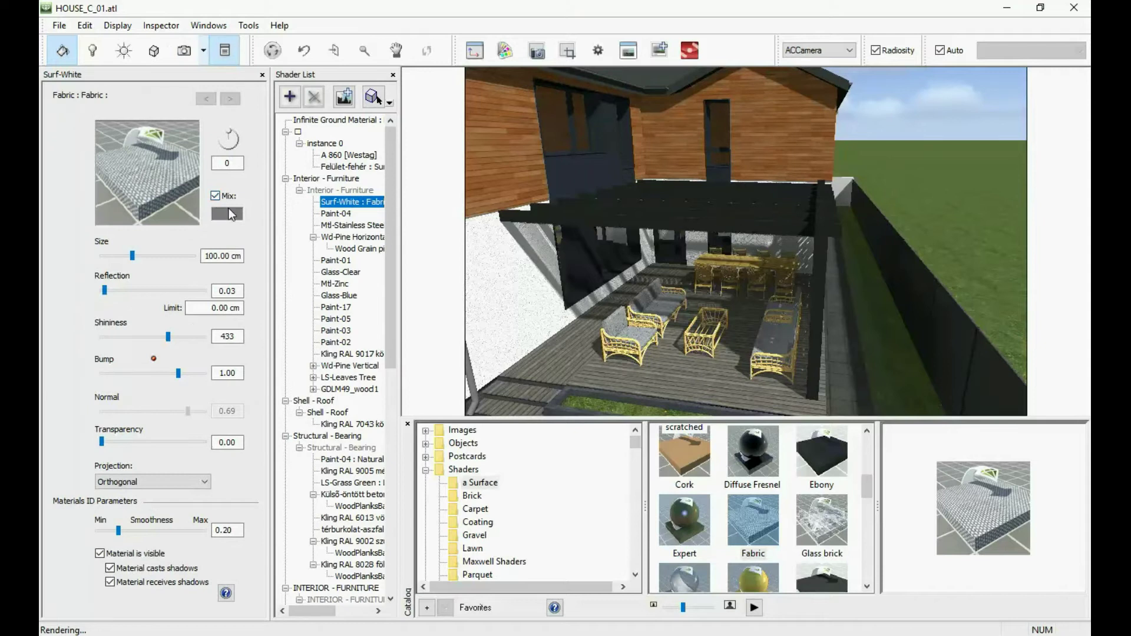
left_click(229, 211)
left_click(723, 229)
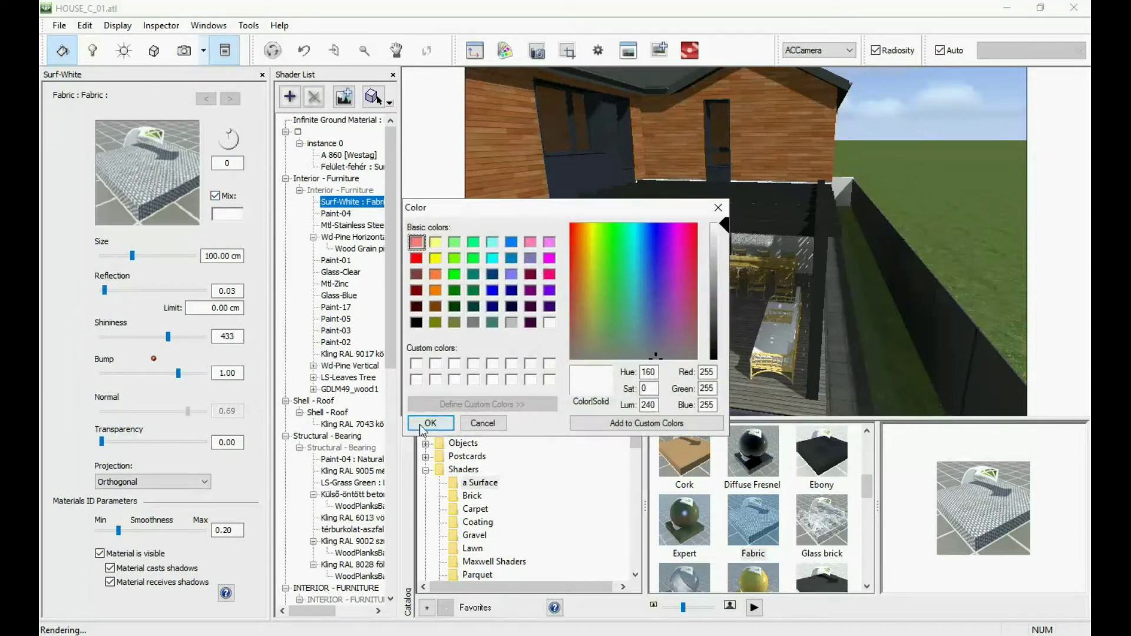
left_click(421, 425)
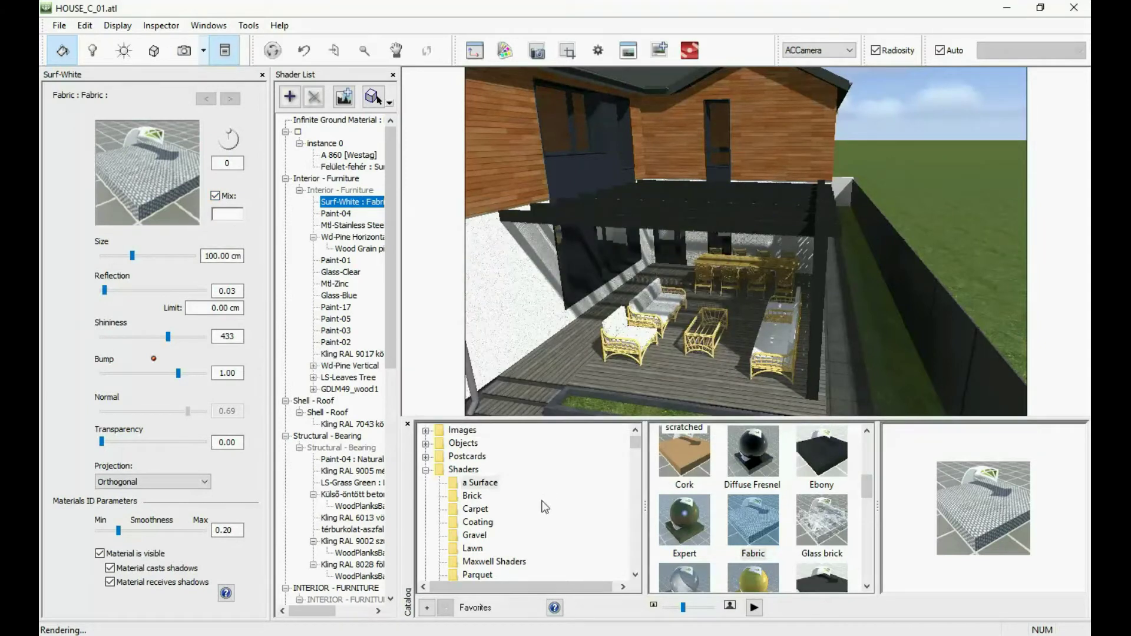
Step: Apply 33d573376a43a4b8faeecbf43e7b1141.jpg from the cg textures folder to the black pergola structure, repeated both ways with orthogonal projection
left_click_drag(635, 443, 634, 560)
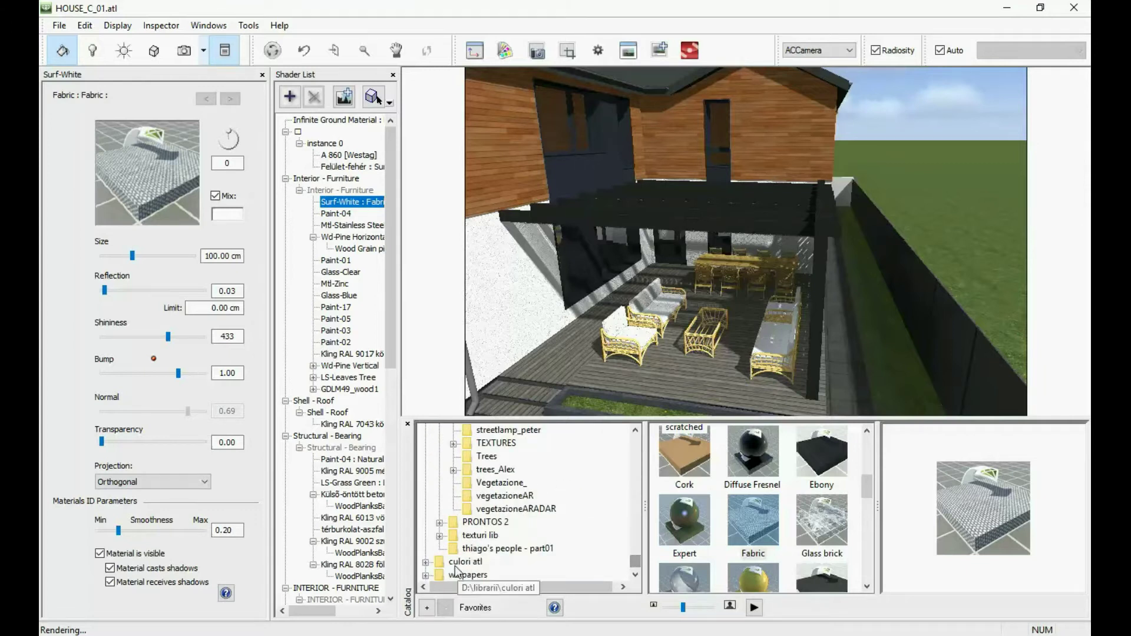
scroll(477, 522, "up", 10)
left_click(604, 297)
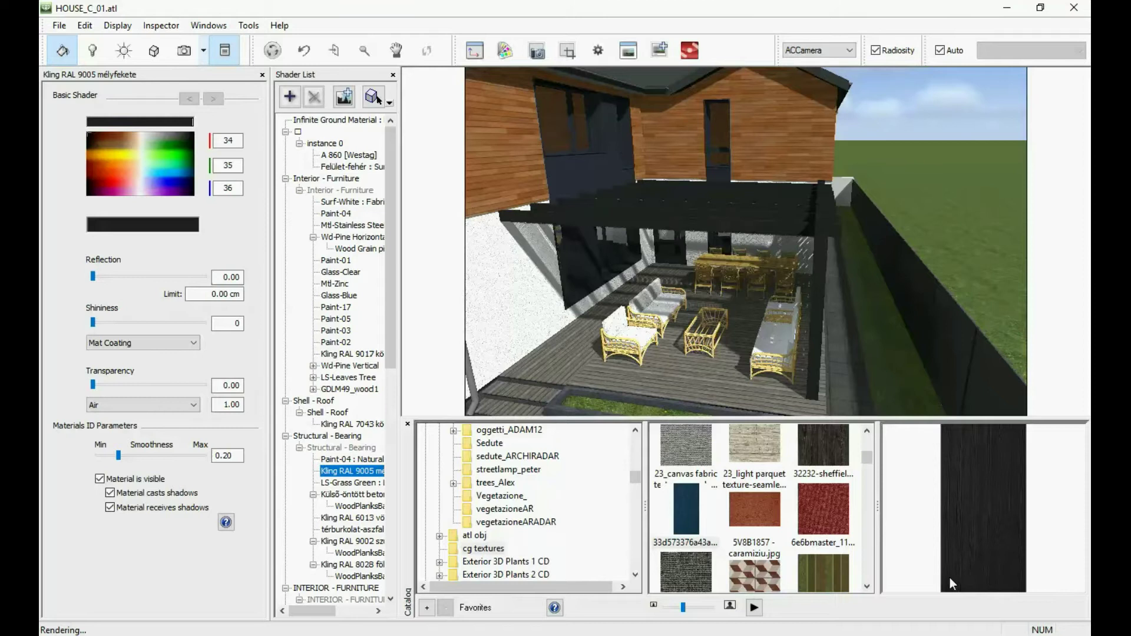
left_click_drag(678, 513, 726, 223)
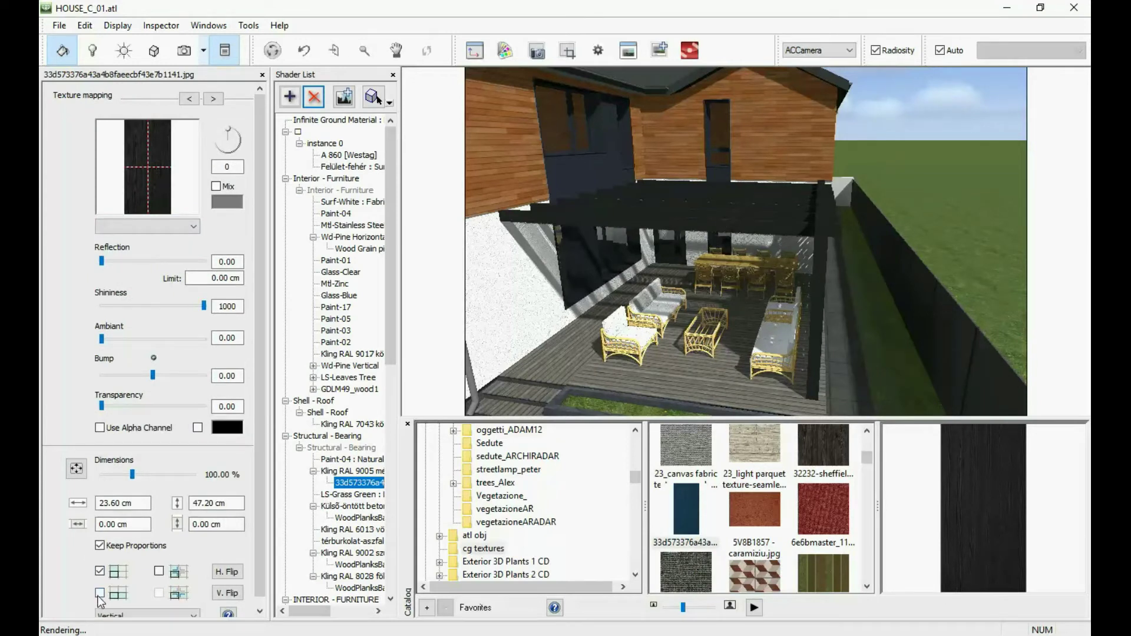
left_click(141, 615)
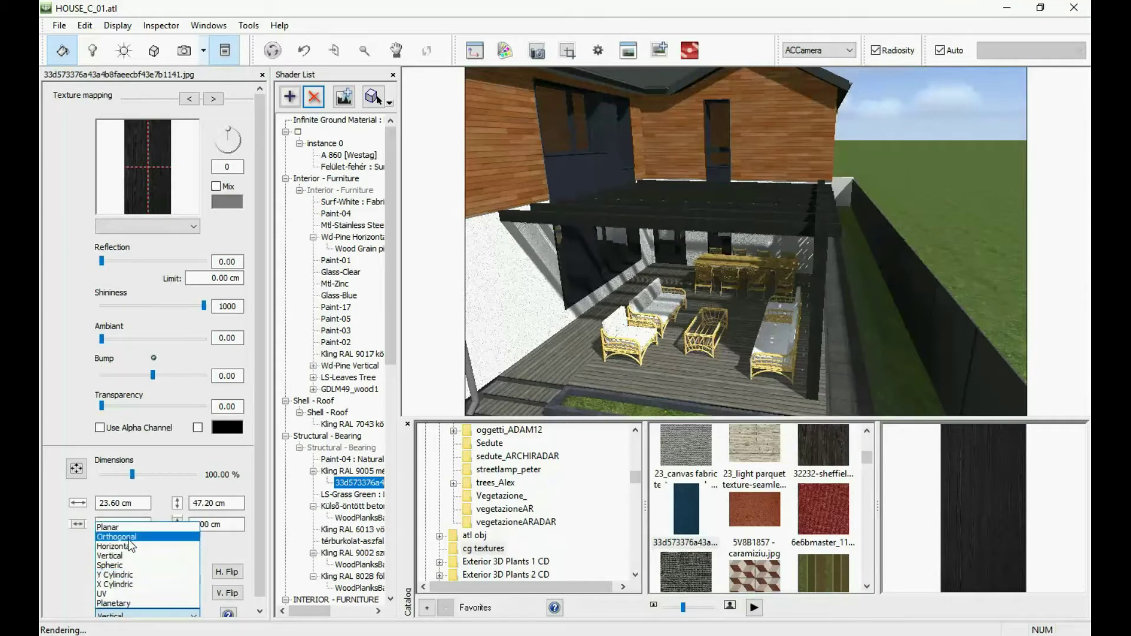
left_click(130, 537)
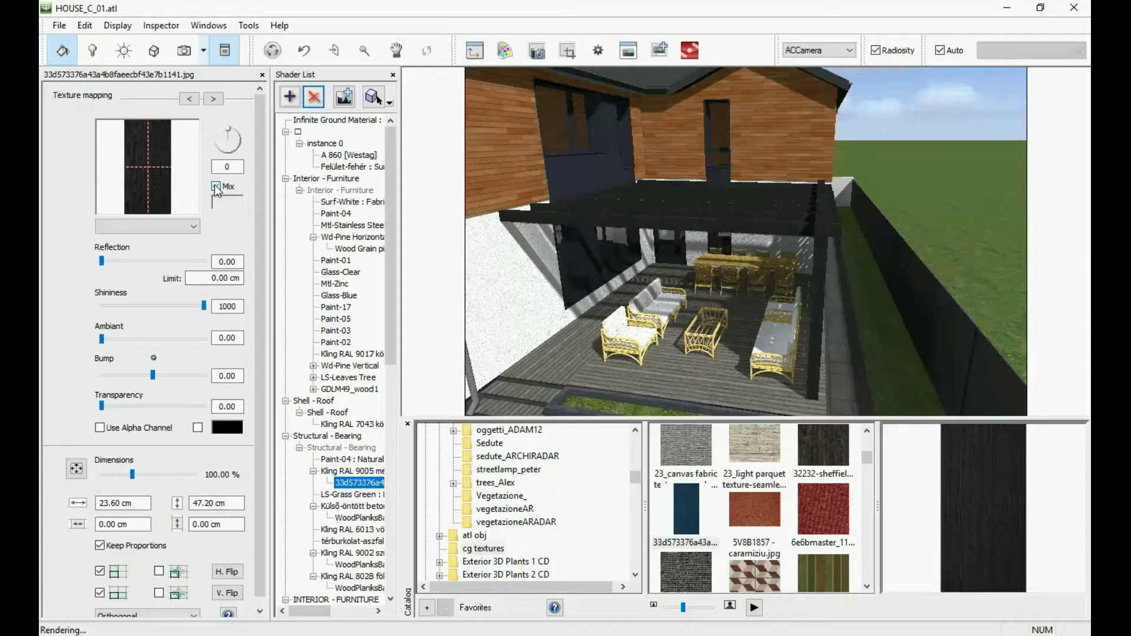
Step: Mix the pergola's dark wood texture with a mid gray, RGB 153, 153, 153
left_click(226, 203)
left_click(726, 287)
left_click_drag(726, 282, 729, 278)
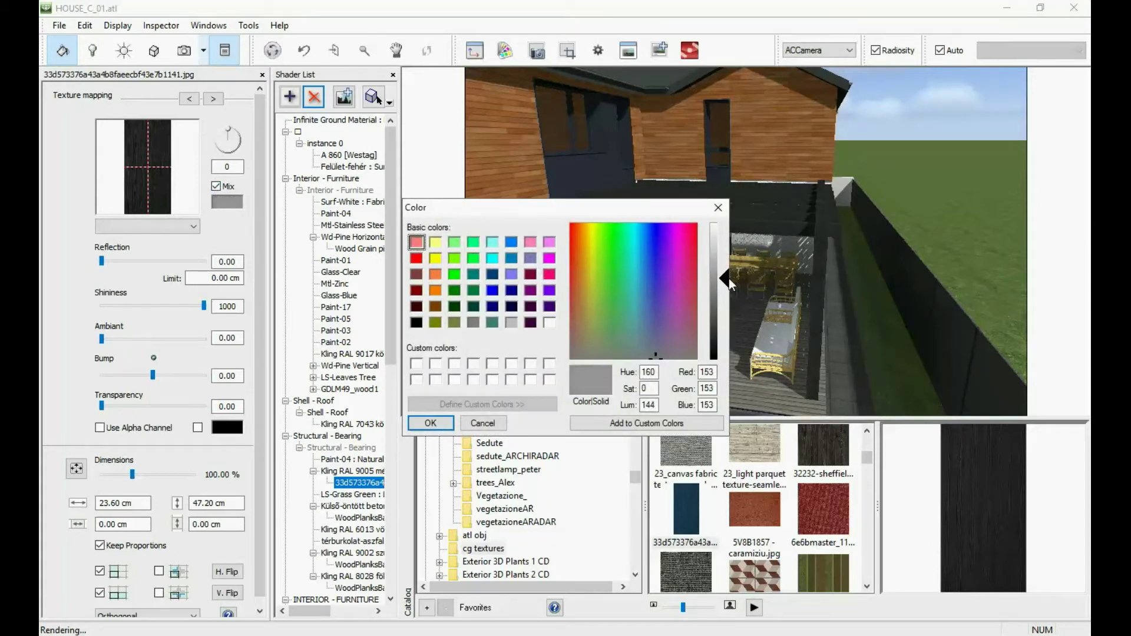
left_click(430, 423)
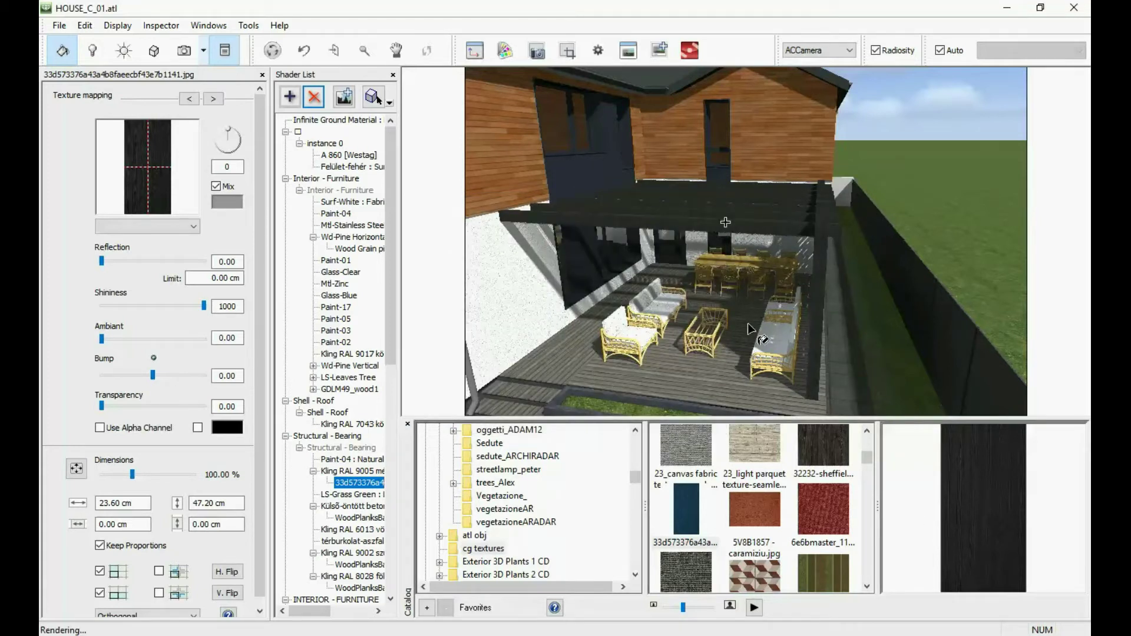
Step: Remove the original pine wood textures from the wicker seating frames, the dining table and the dining chairs
left_click_drag(686, 514, 642, 354)
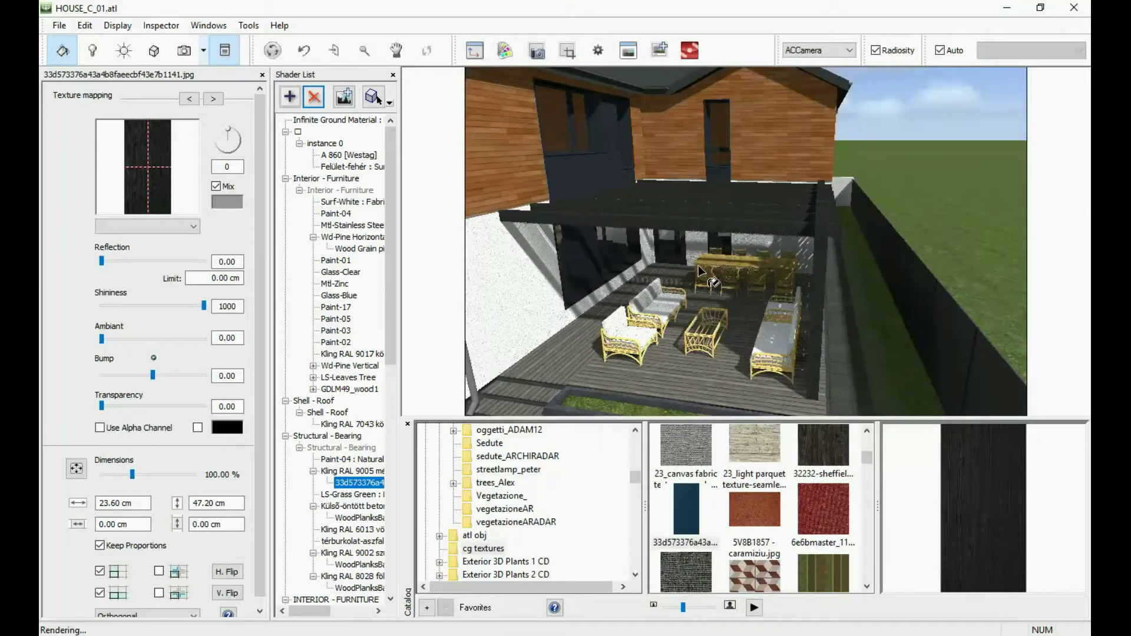
left_click(694, 348)
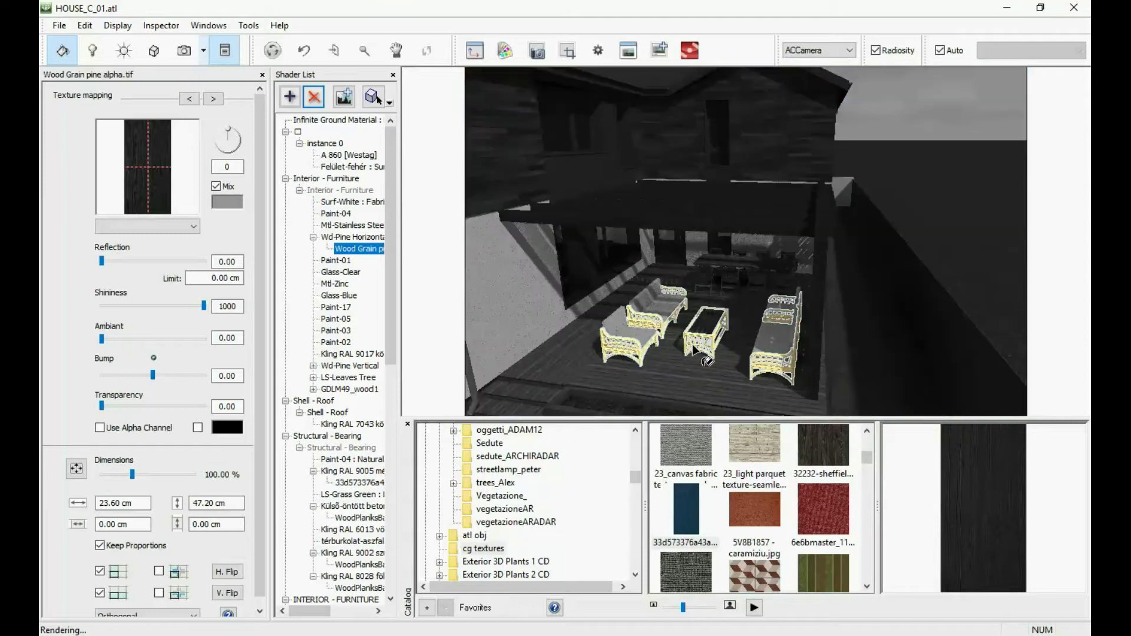
left_click(315, 94)
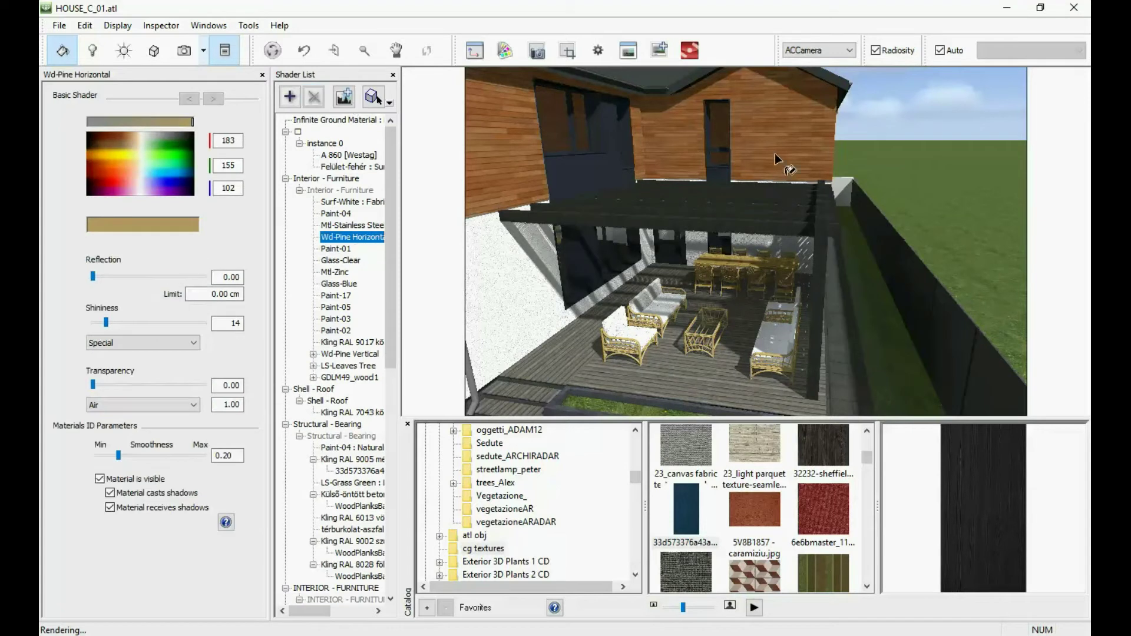
left_click(722, 265)
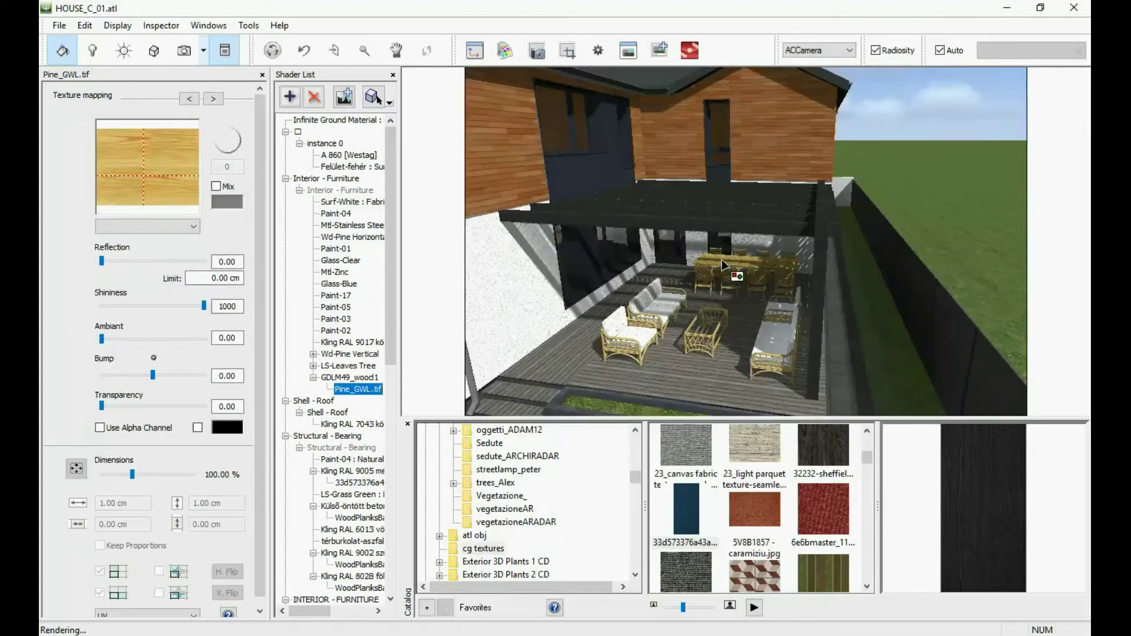
left_click(315, 96)
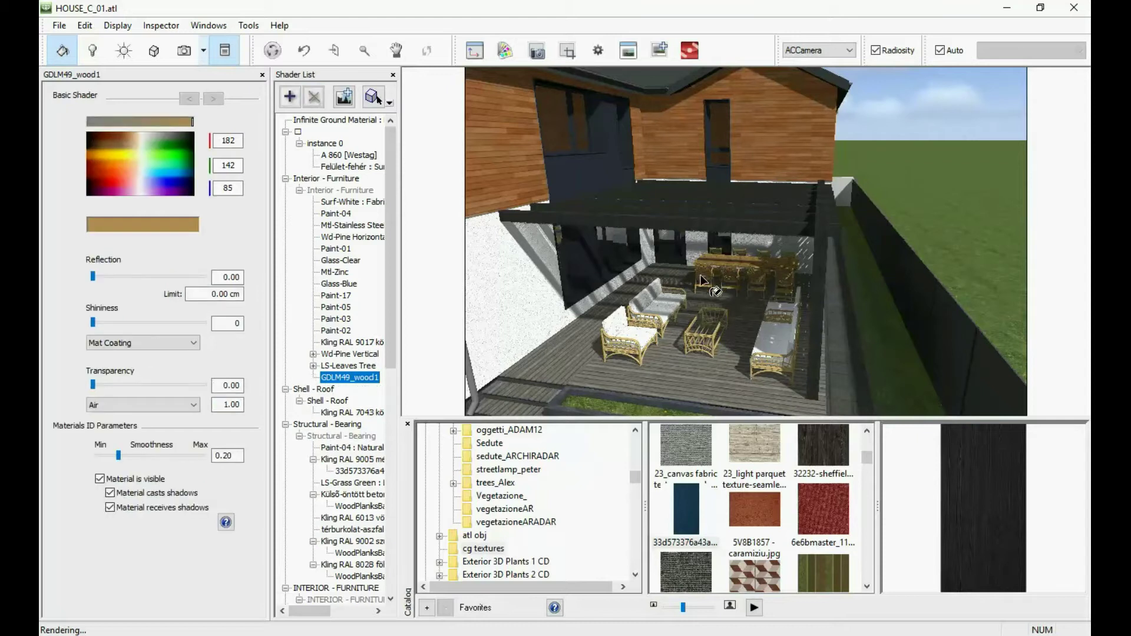
left_click(701, 279)
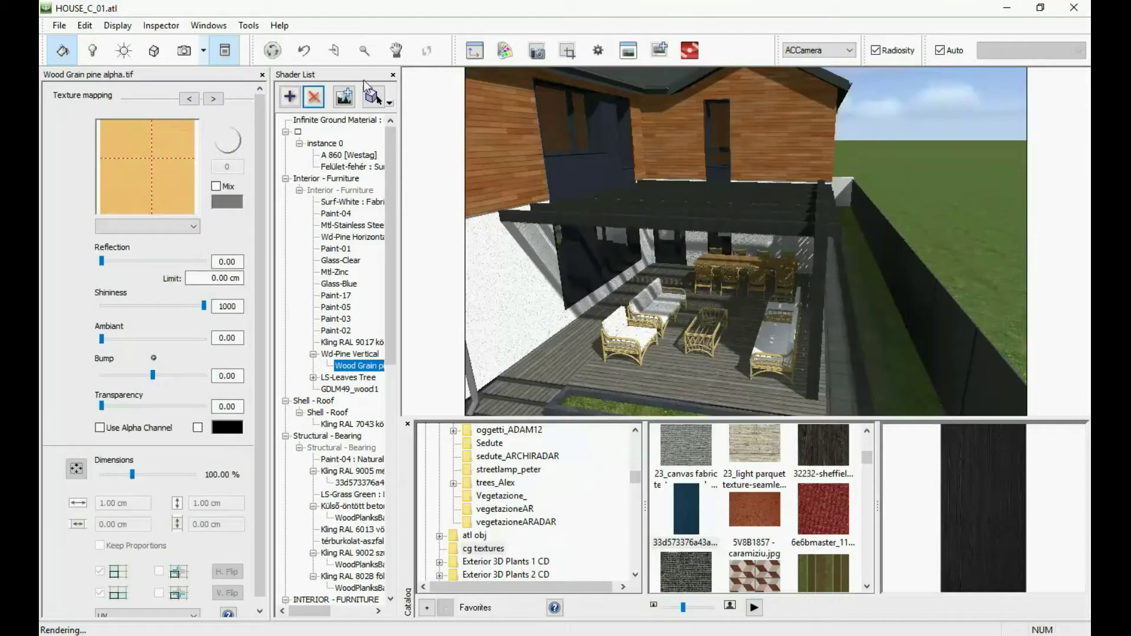
left_click(316, 102)
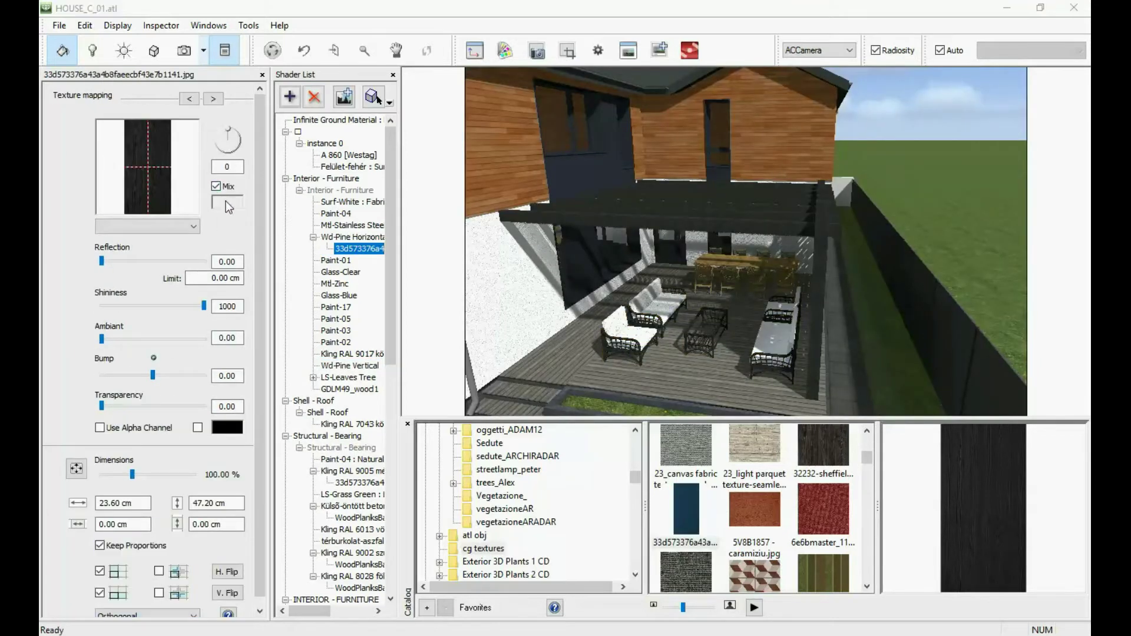
Step: Texture the seating frames, dining table and chairs with 33d573376a43a4b8faeecbf43e7b1141.jpg, repeated both ways, orthogonal, with a gray color mix
left_click(227, 202)
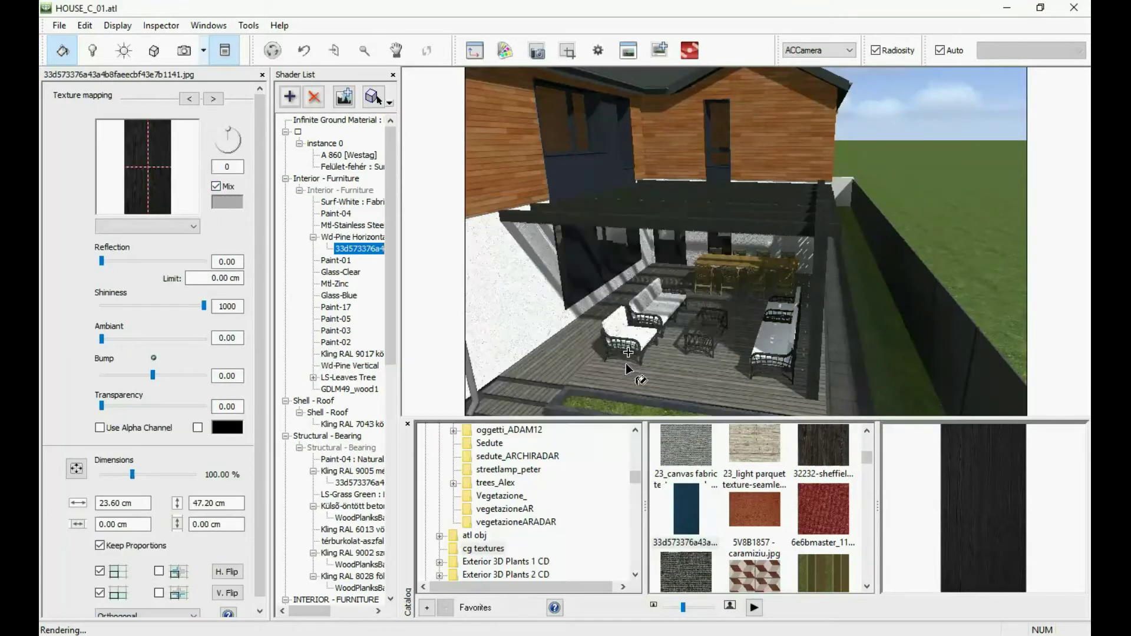
left_click_drag(724, 272, 724, 267)
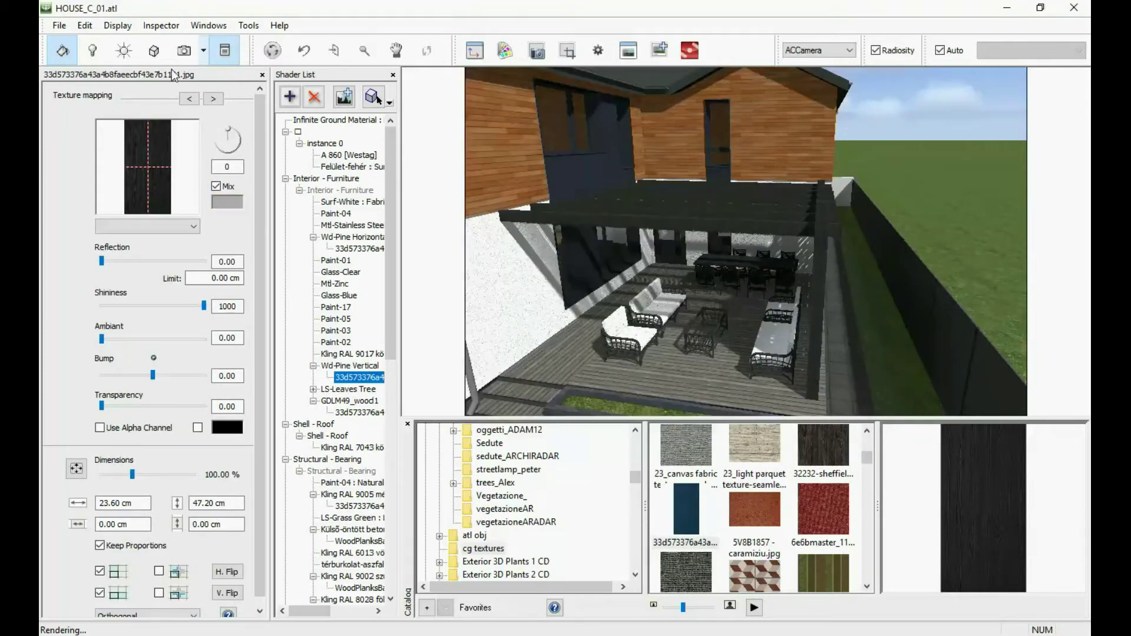
Step: Move the camera to a raised view of the terrace that includes the steps, planter and surrounding paving
left_click(185, 50)
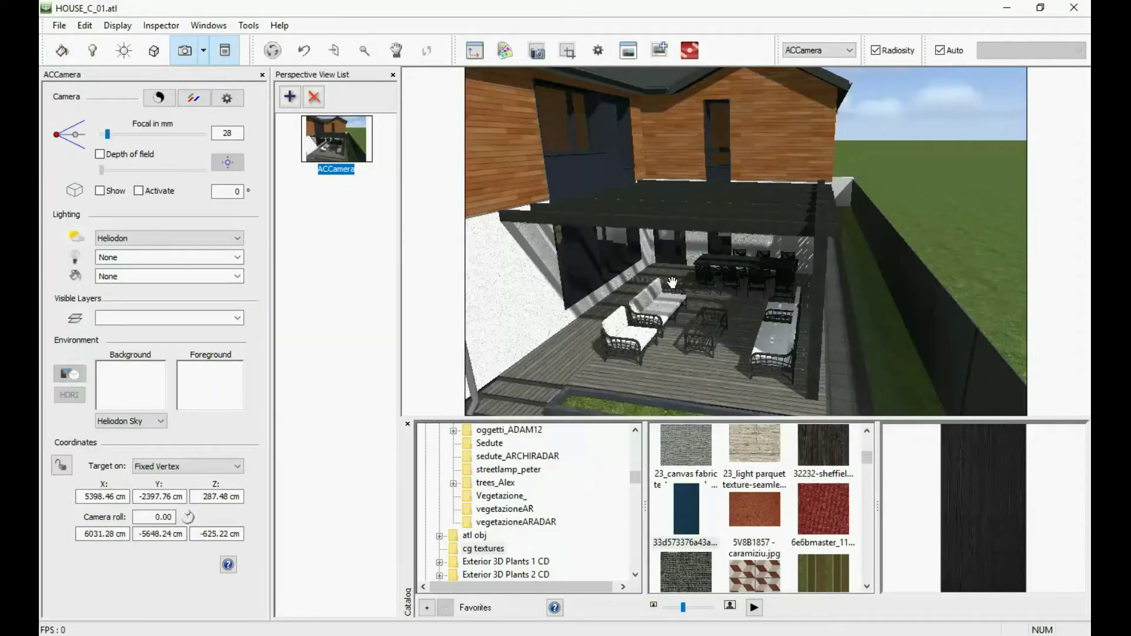
left_click_drag(672, 283, 733, 187)
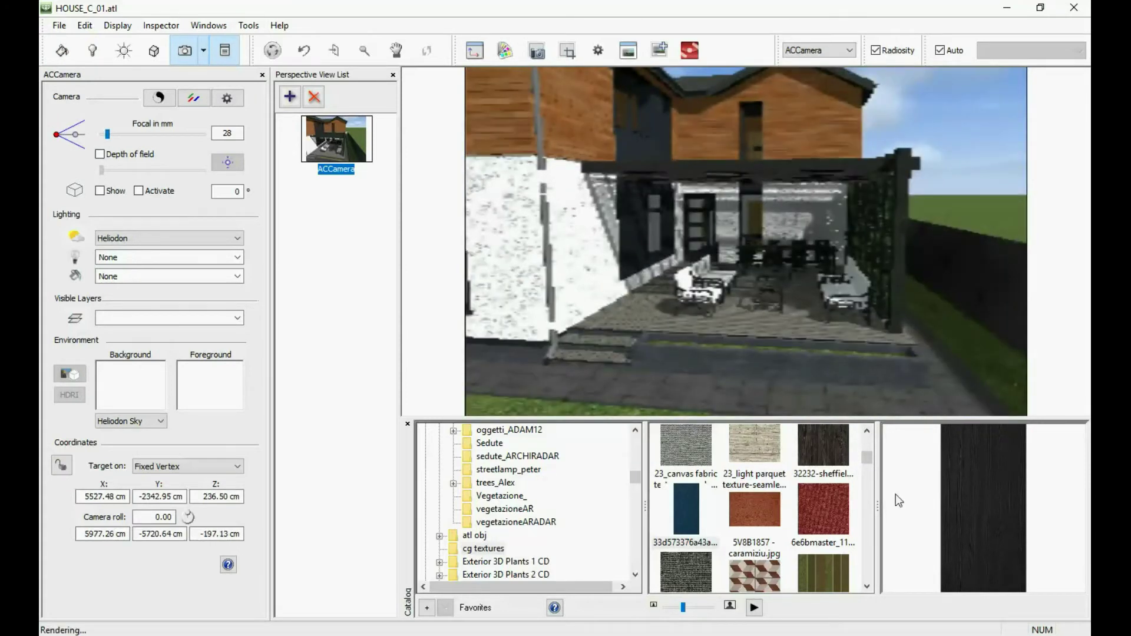
left_click_drag(808, 344, 518, 417)
Step: Place a Cornflower 1 from the VB Visual Plants Volume 1 flowers in the terrace planter, at the end beside the steps
left_click_drag(635, 479, 635, 483)
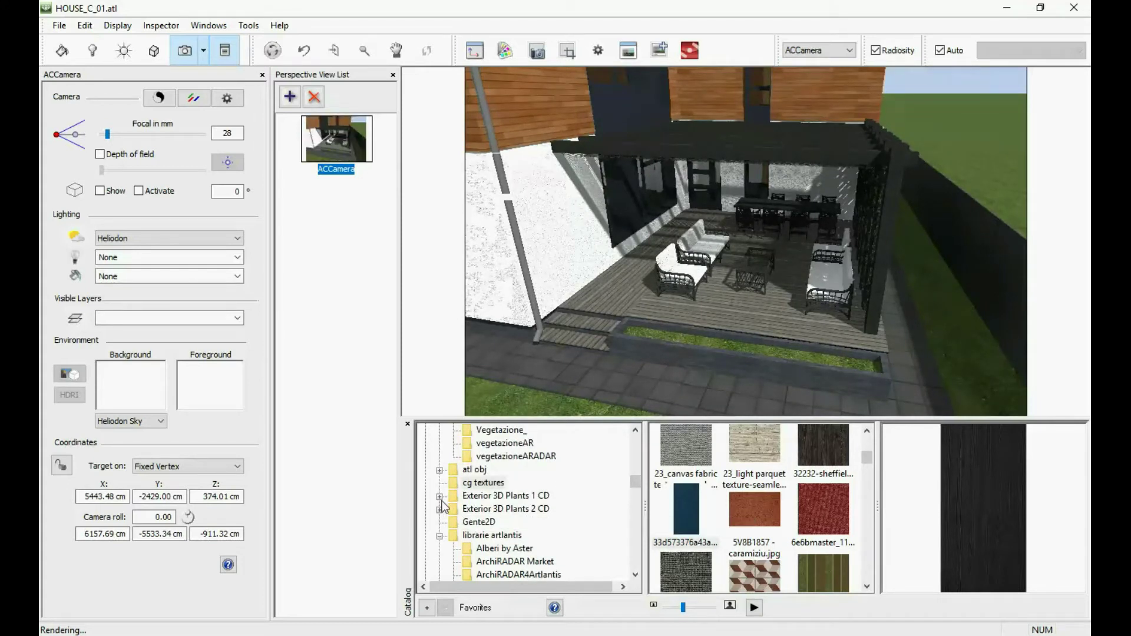
left_click(439, 496)
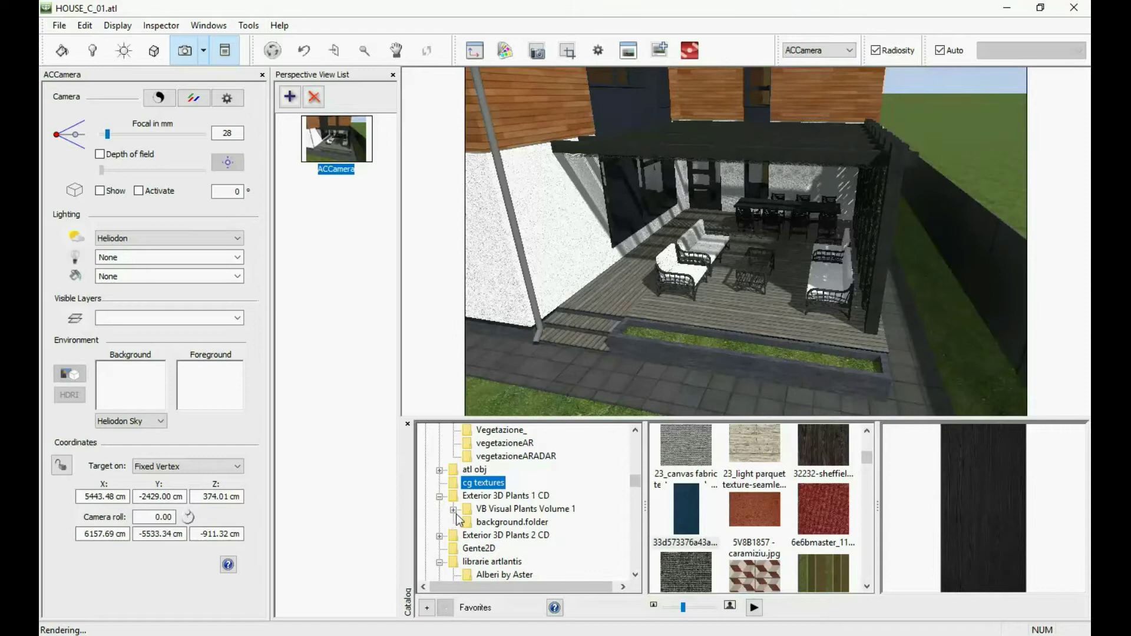
left_click(453, 508)
left_click(467, 549)
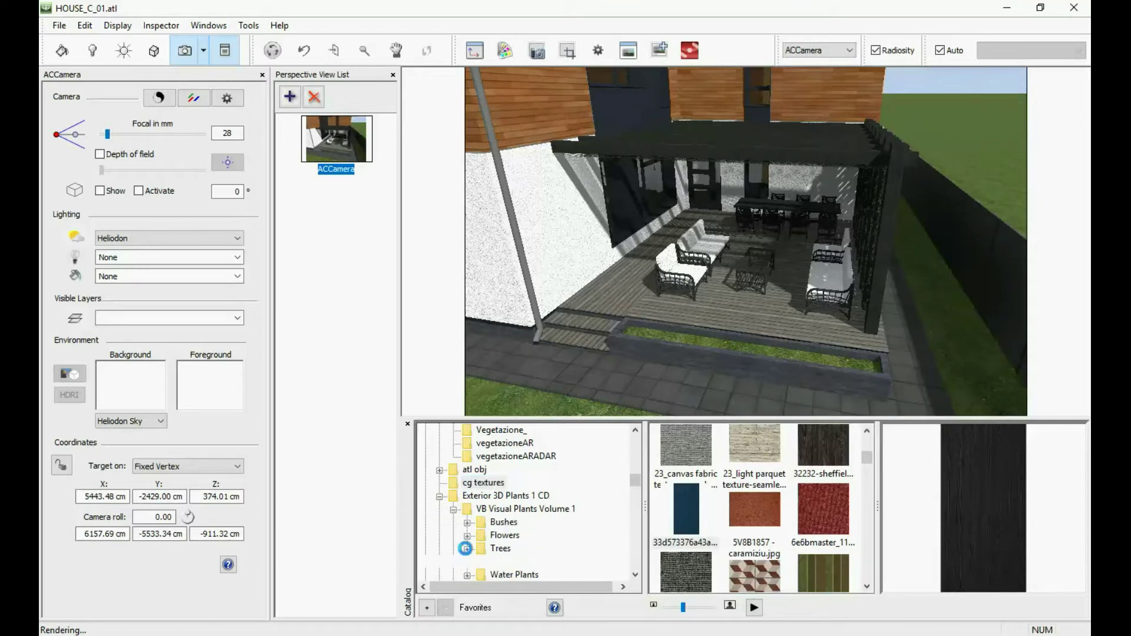
scroll(476, 545, "down", 4)
scroll(476, 510, "up", 2)
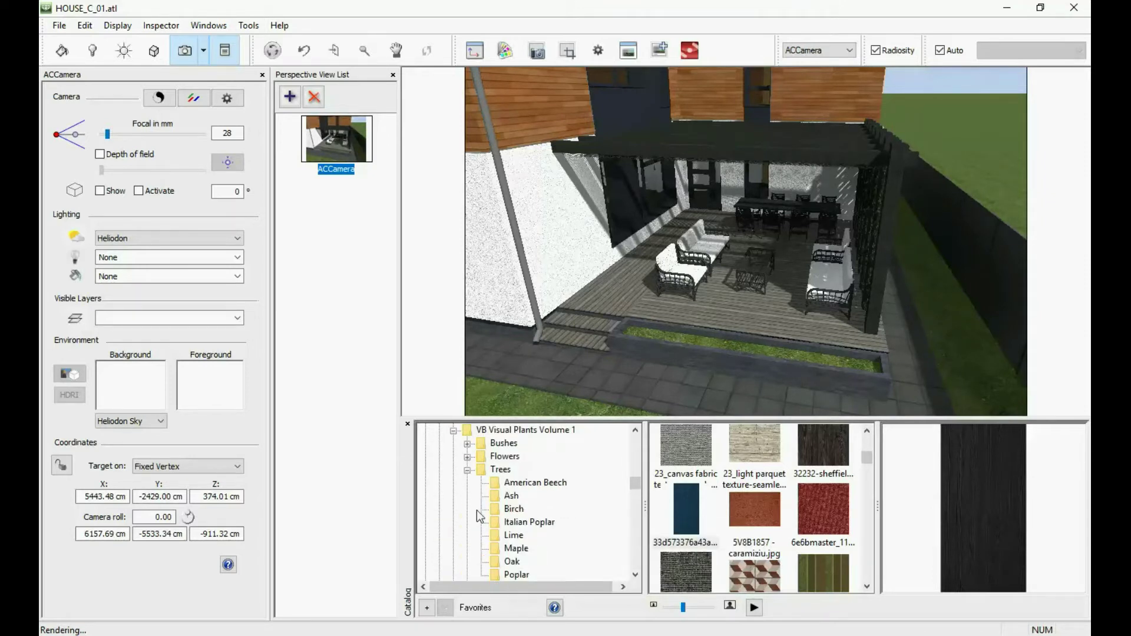
left_click(467, 457)
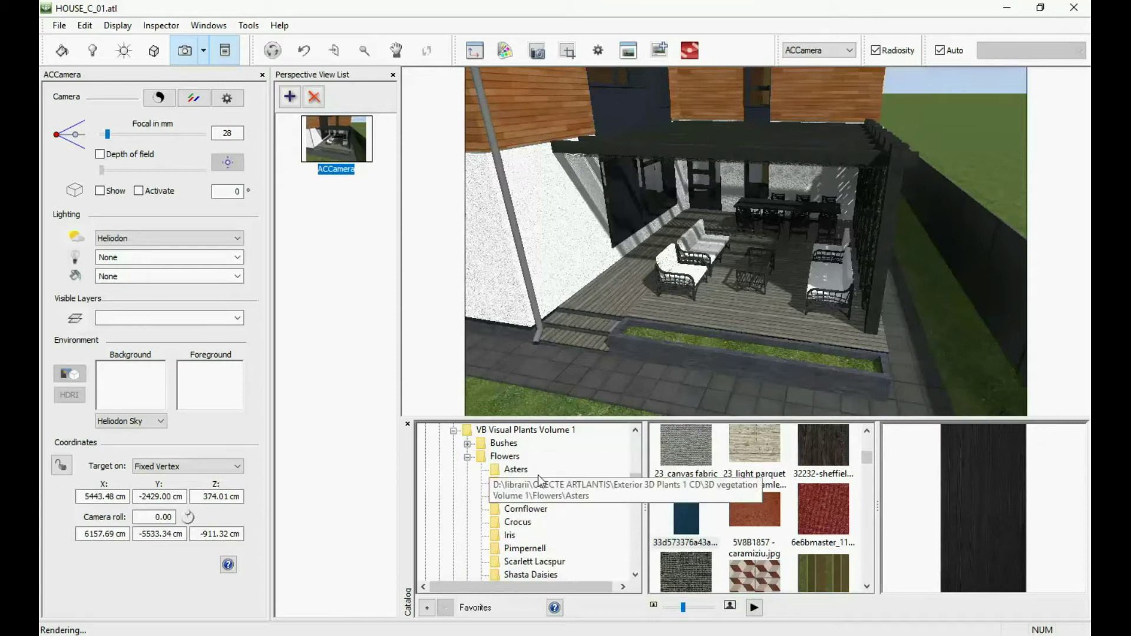
left_click(525, 508)
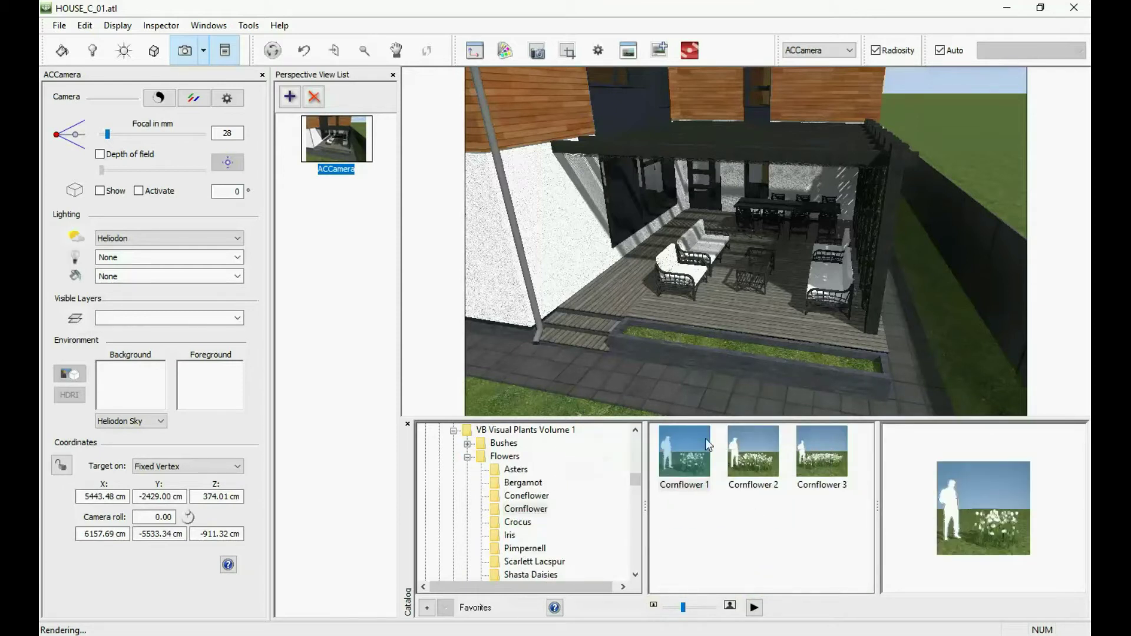
left_click_drag(681, 475, 651, 332)
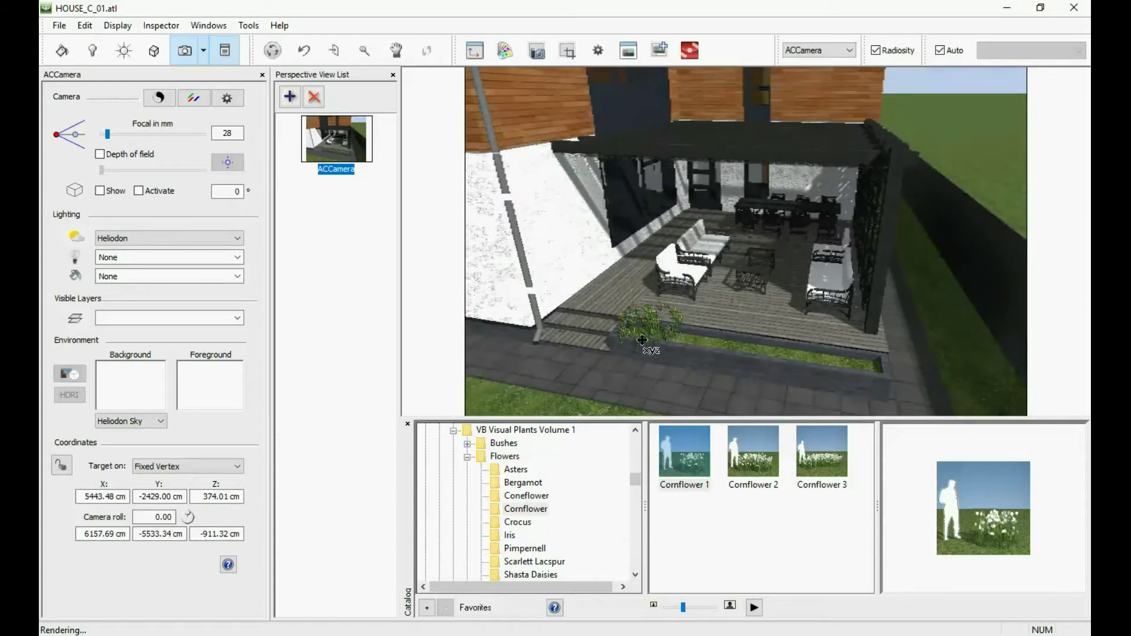
Step: Fine-tune the cornflower's position in the 2D top view so it sits at the step end of the terrace planter
left_click(154, 51)
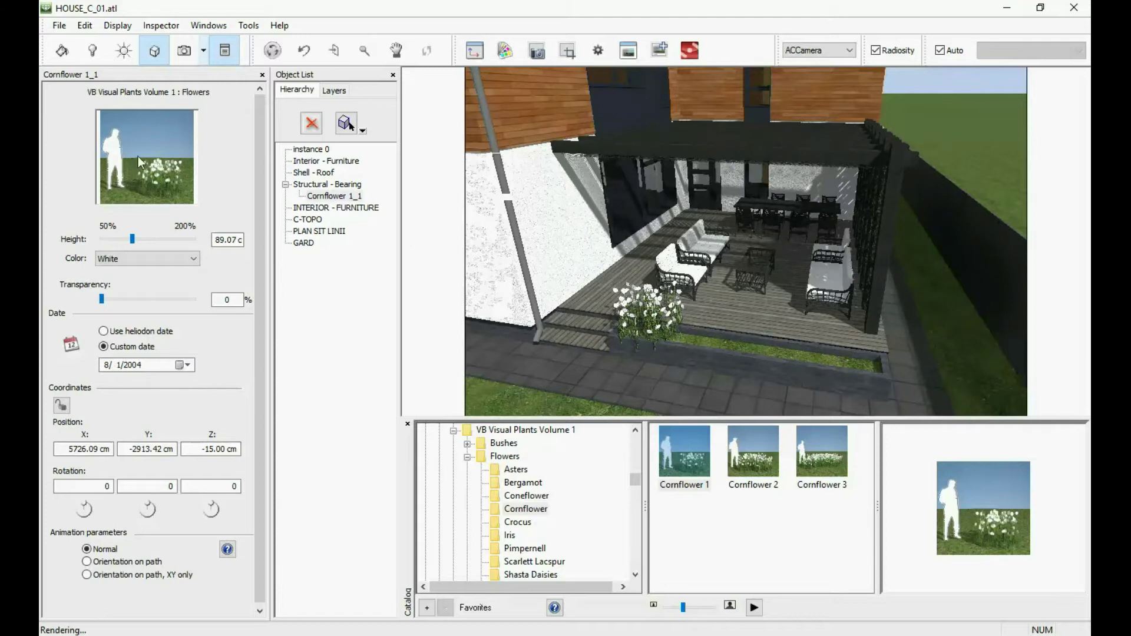
left_click(474, 52)
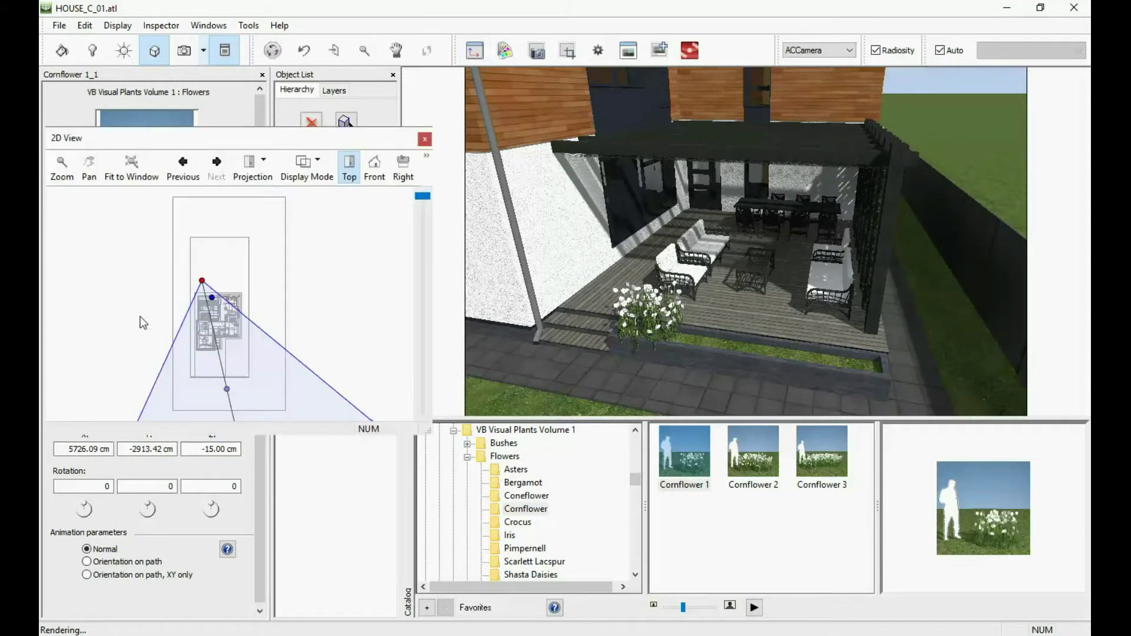
scroll(233, 295, "up", 5)
left_click_drag(264, 265, 266, 261)
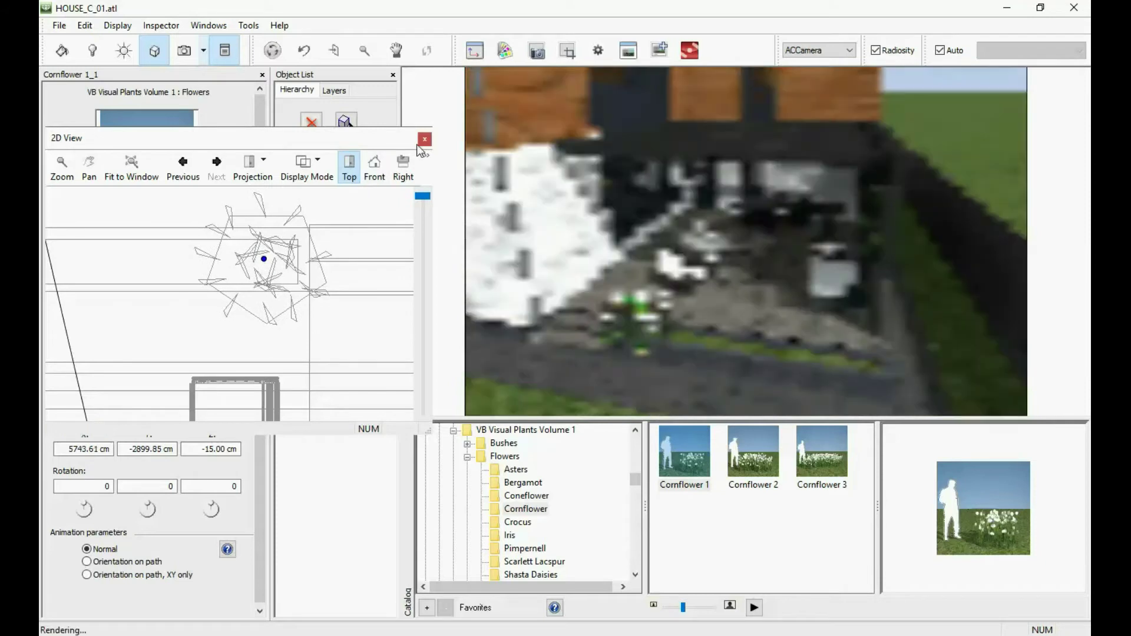
left_click(424, 140)
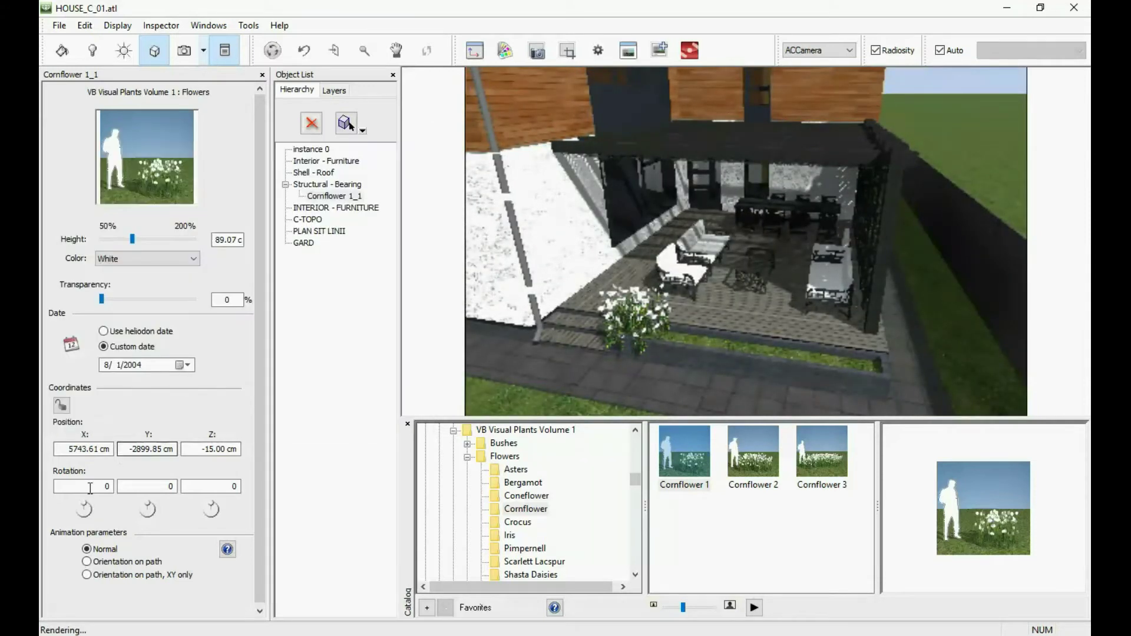
Step: Reduce the cornflower's height to 46.67 cm and set its date to the custom 8/1/2004
left_click(103, 331)
left_click_drag(133, 238, 103, 239)
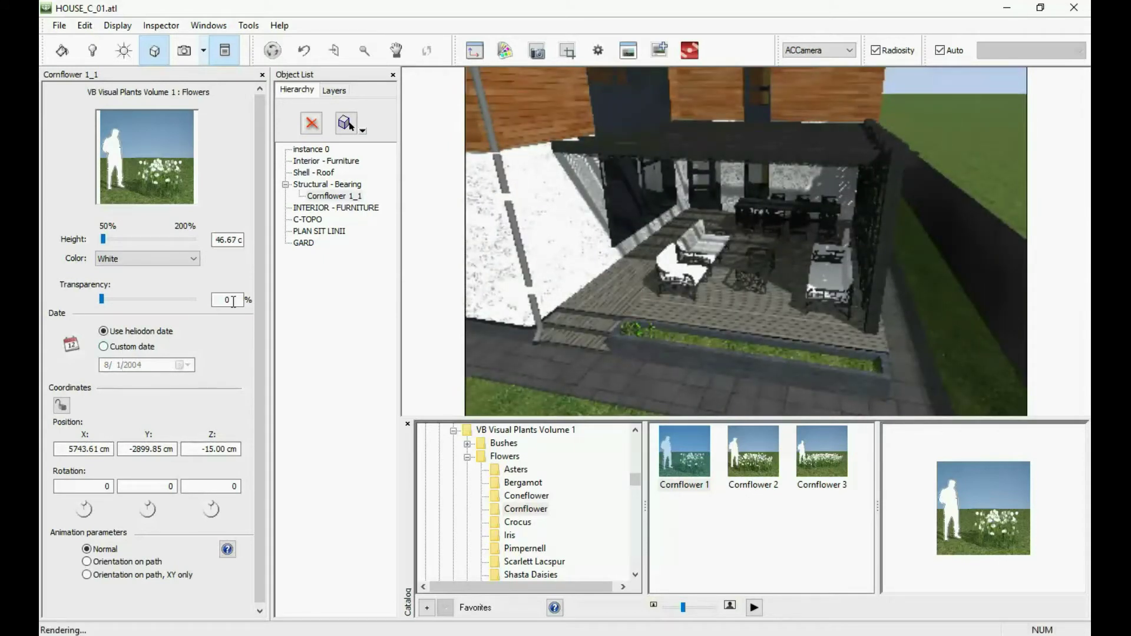
left_click(105, 347)
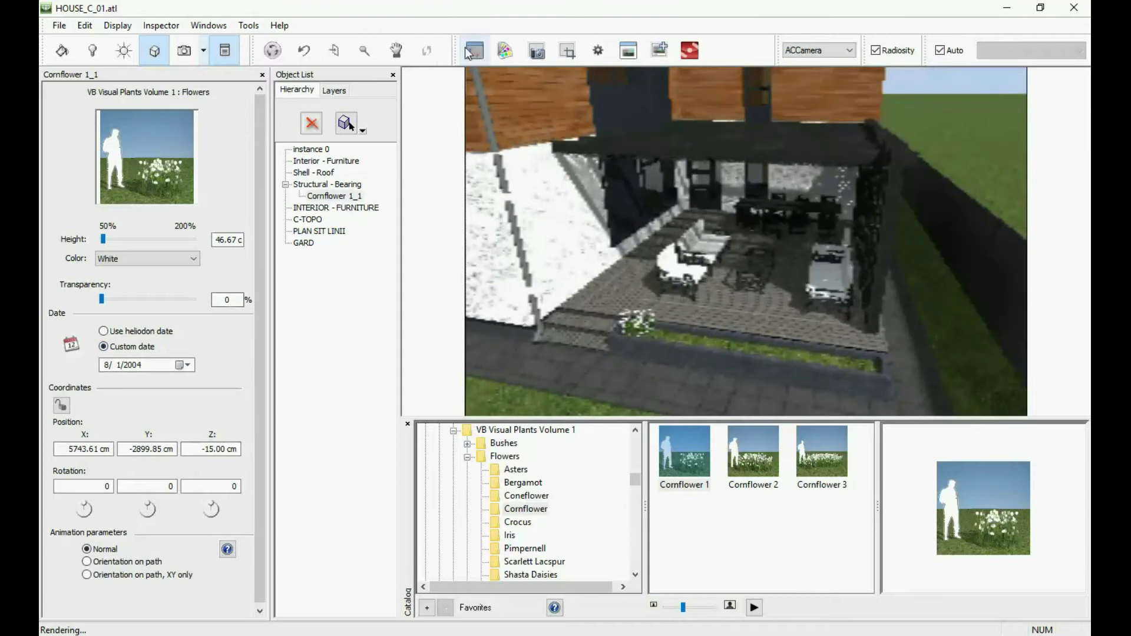
Step: Duplicate the cornflower along the terrace planter in the 2D top view to fill it with a row of ten plants
left_click(474, 50)
scroll(259, 260, "down", 3)
middle_click_drag(259, 261, 319, 293)
scroll(273, 261, "up", 3)
scroll(273, 265, "down", 3)
scroll(318, 286, "down", 2)
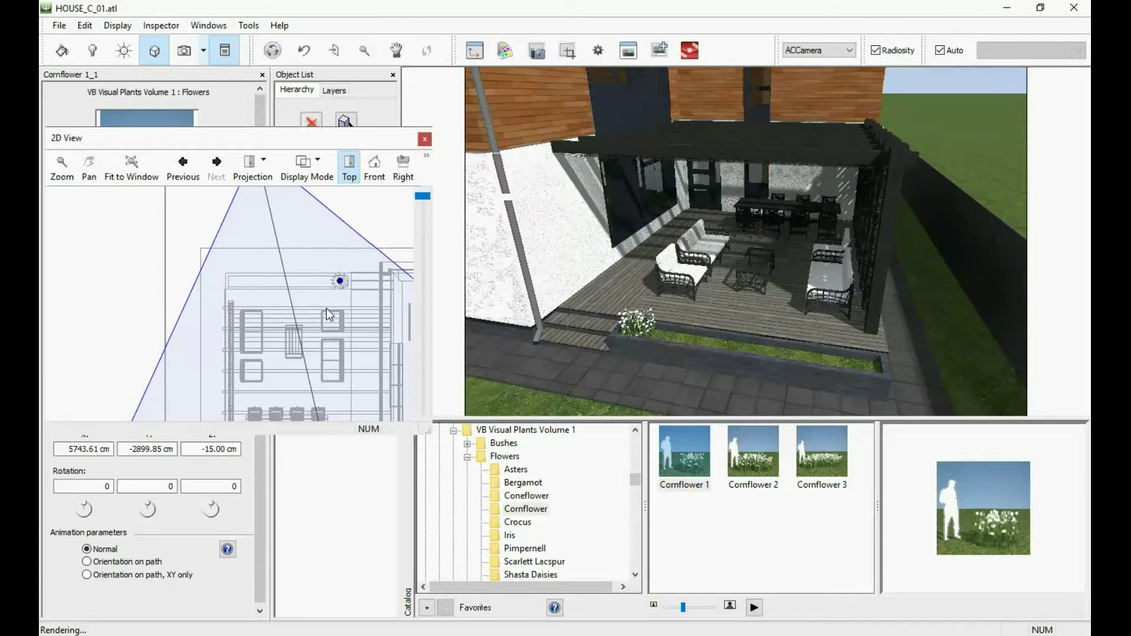
left_click_drag(340, 284, 276, 284, "ctrl")
scroll(321, 287, "up", 2)
left_click_drag(276, 284, 143, 284, "ctrl")
Step: Copy a cornflower to the planter beside the entrance trellis and duplicate it along that planter in the 2D top view
scroll(203, 303, "down", 3)
scroll(224, 238, "up", 3)
scroll(260, 288, "down", 3)
scroll(265, 303, "up", 4)
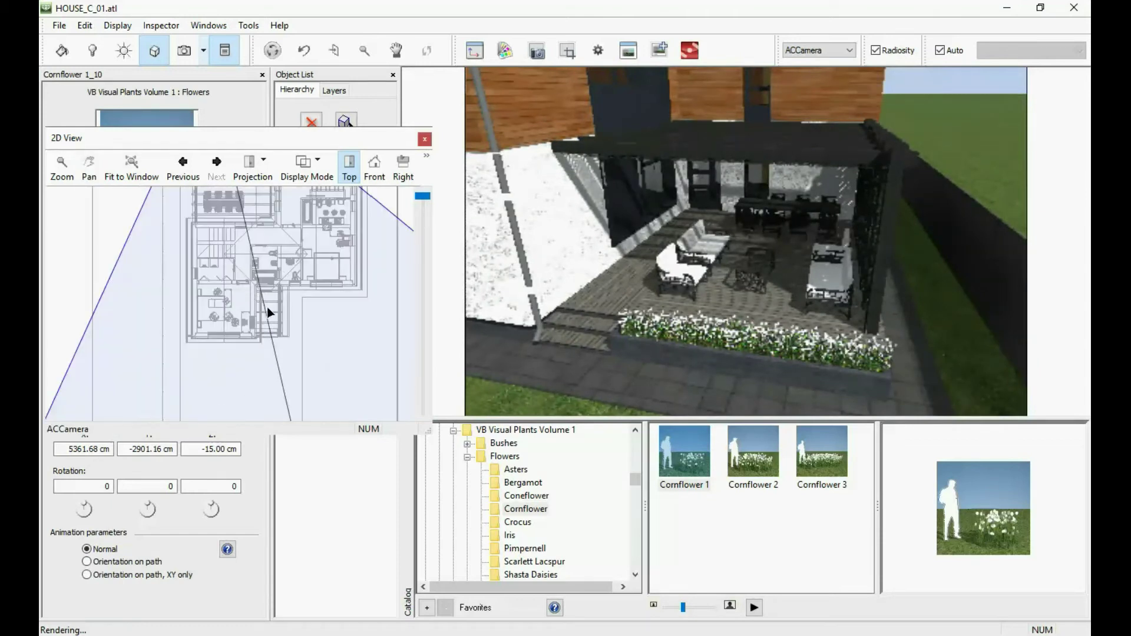
scroll(288, 291, "up", 3)
scroll(236, 265, "down", 3)
middle_click_drag(188, 192, 199, 210)
left_click_drag(196, 198, 224, 270, "ctrl")
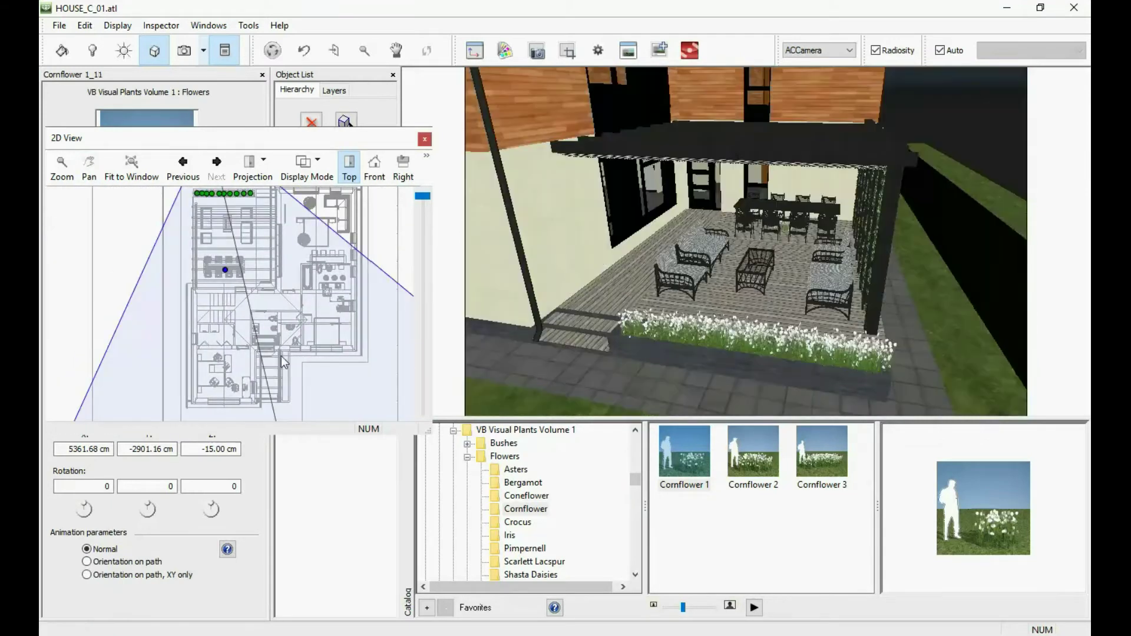
scroll(287, 357, "up", 3)
left_click_drag(290, 221, 291, 321, "ctrl")
left_click_drag(290, 321, 325, 318, "ctrl")
scroll(339, 297, "down", 3)
Step: Move the camera to the entrance side of the house and reposition the heliodon's sun to light that facade
left_click_drag(291, 237, 303, 406)
left_click_drag(697, 221, 571, 254)
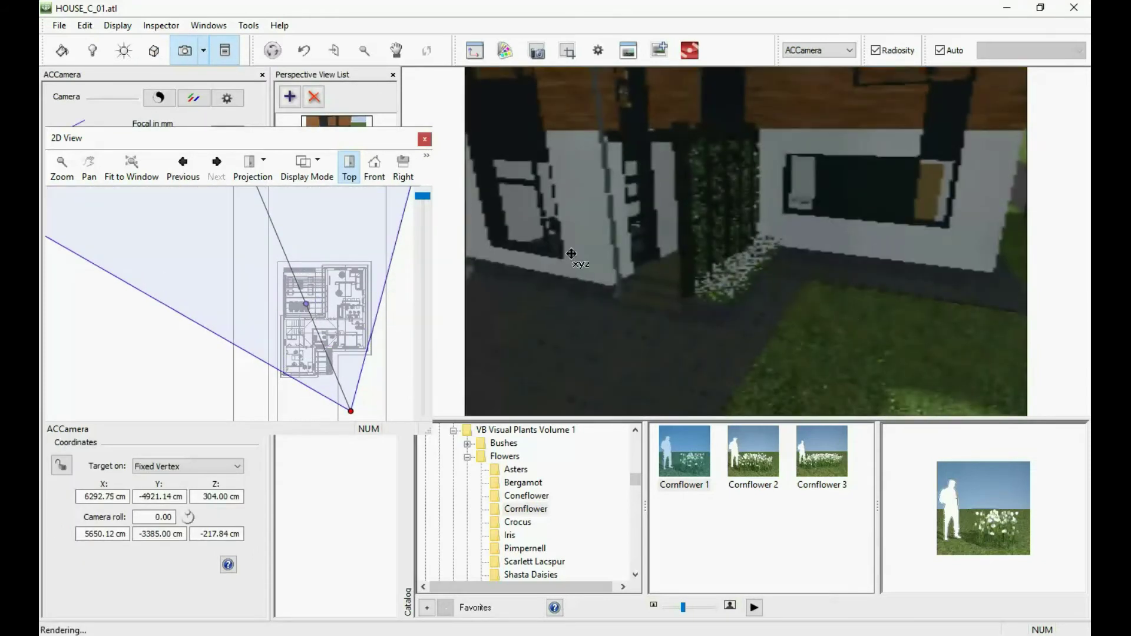
left_click(124, 50)
mouse_move(137, 239)
left_mouse_down()
mouse_move(189, 306)
mouse_move(286, 388)
left_mouse_up()
left_click_drag(750, 150, 705, 187)
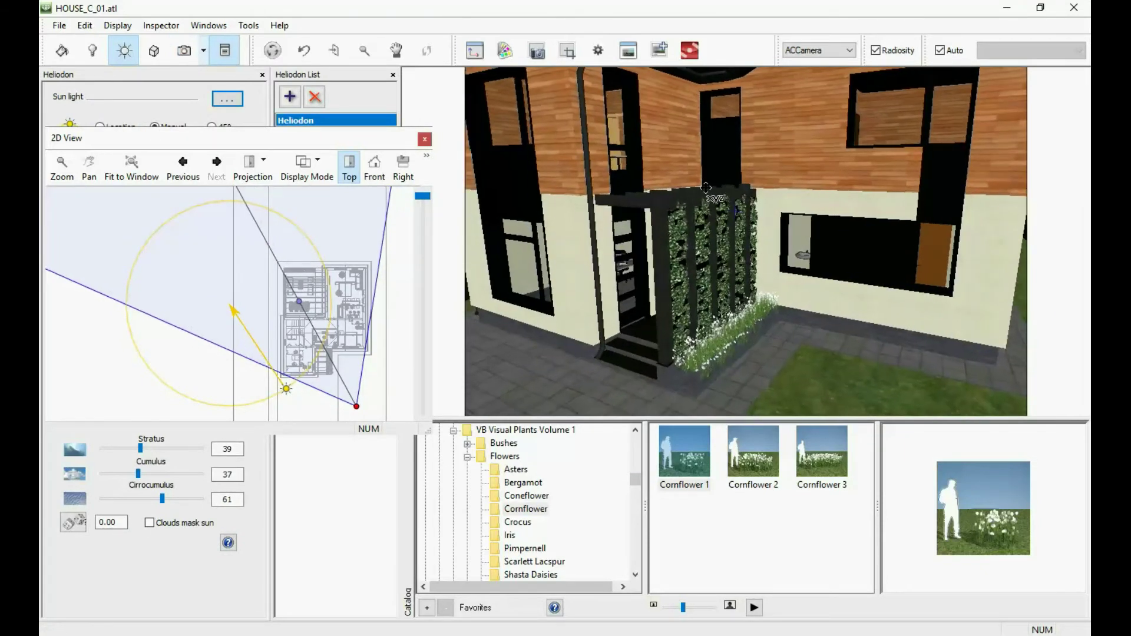
left_click(424, 139)
Step: Remove the leaf texture from the trellis's climbing plant and paste the lawn's Lawn 05 shader onto its LS-Leaves Tree material
double_click(627, 370)
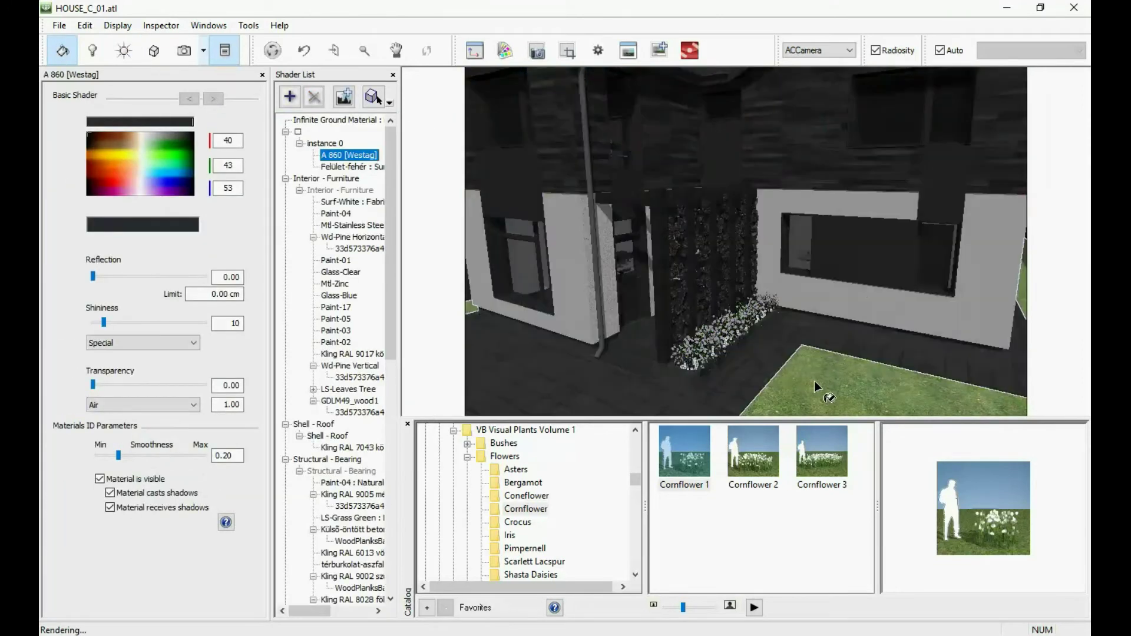
left_click(814, 380)
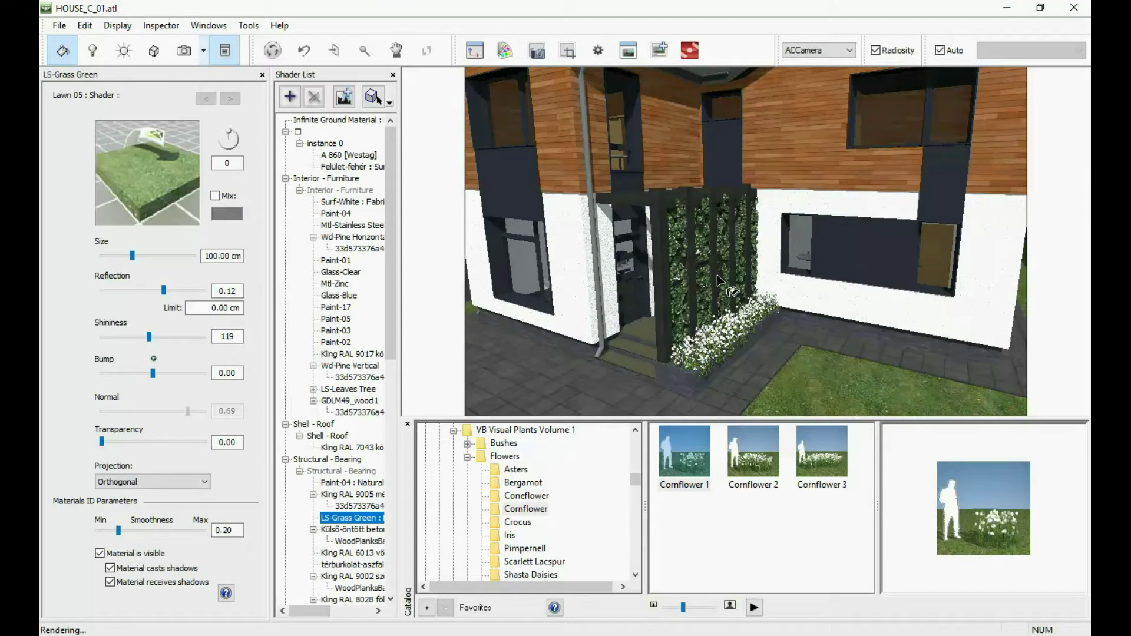
left_click(700, 286)
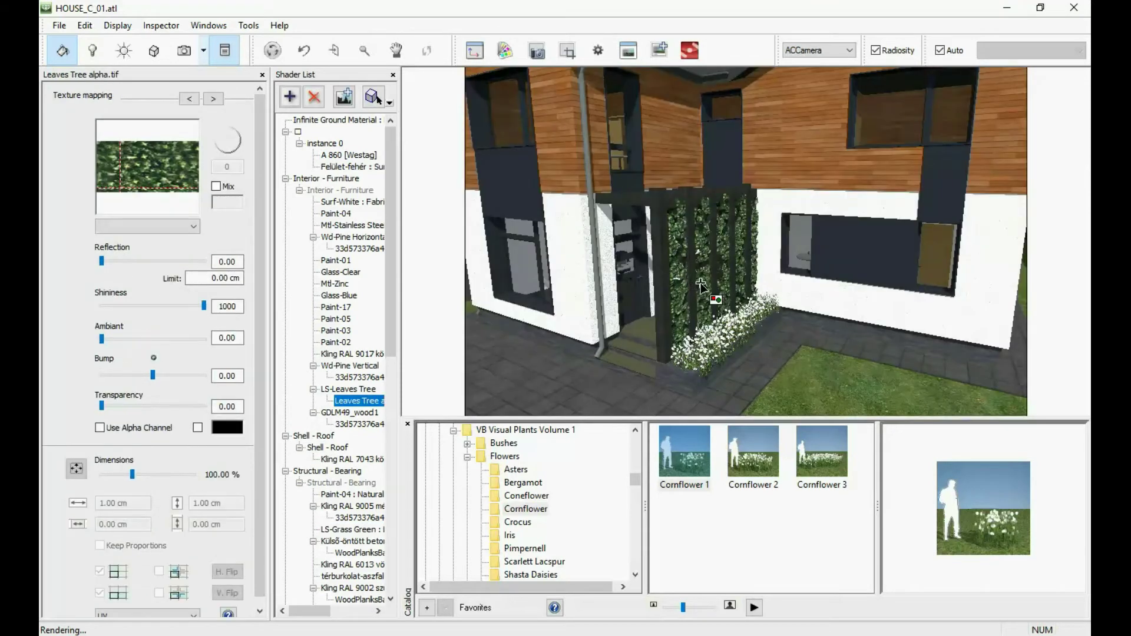
key("Left")
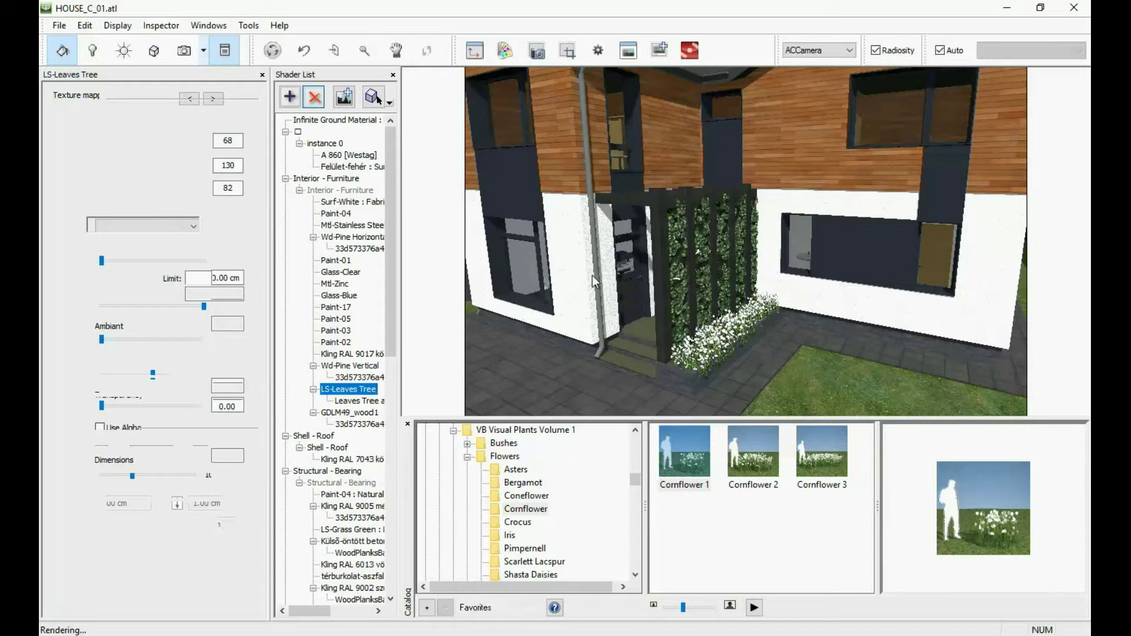
key("Left")
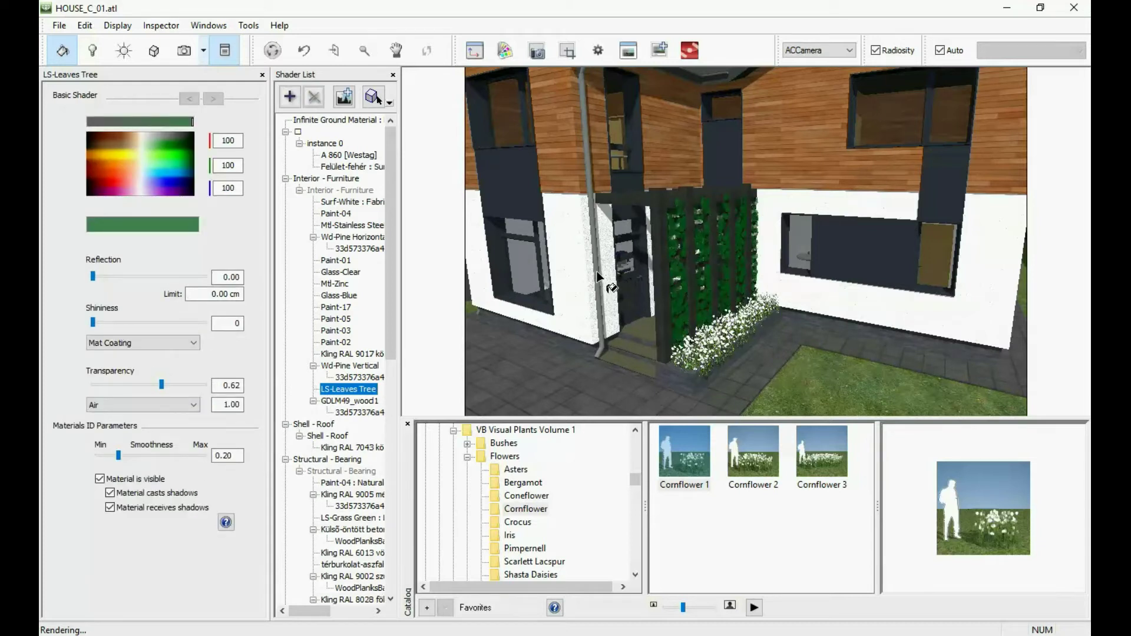
key("ctrl+v")
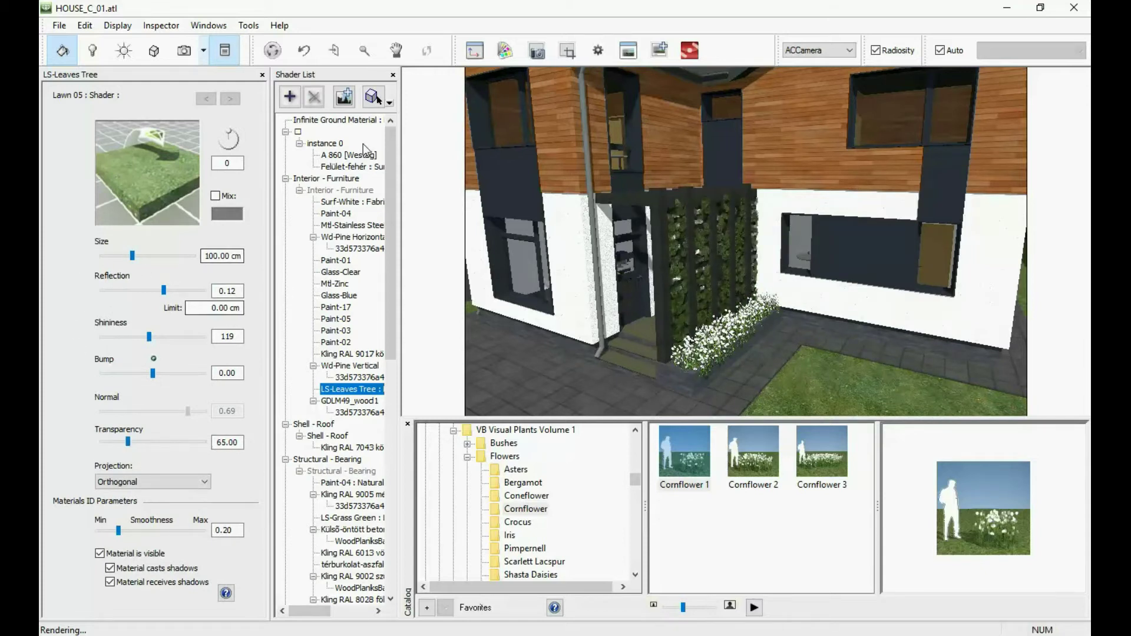
Step: Apply the StoneFloor_22 shader from D01_Natural_Stone_Floor to the entrance steps and porch floor, with the camera aimed at the doorway
left_click(194, 58)
left_click_drag(645, 322, 634, 392)
left_click_drag(630, 484, 635, 435)
scroll(530, 545, "down", 5)
left_click(442, 468)
scroll(543, 528, "down", 5)
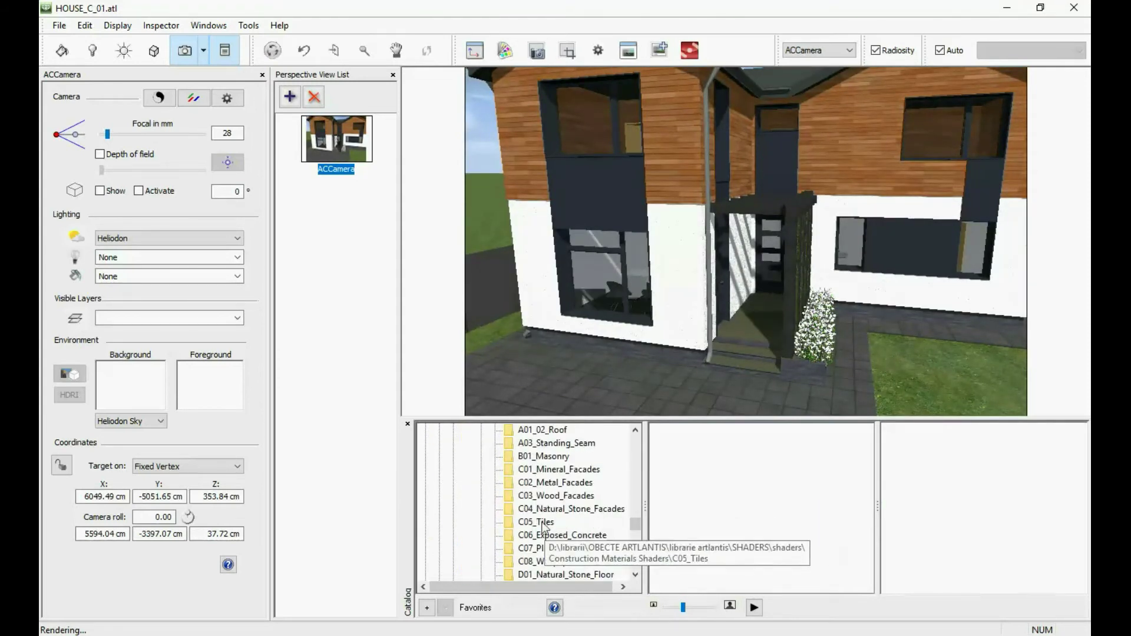
left_click(542, 521)
left_click(547, 535)
left_click(566, 574)
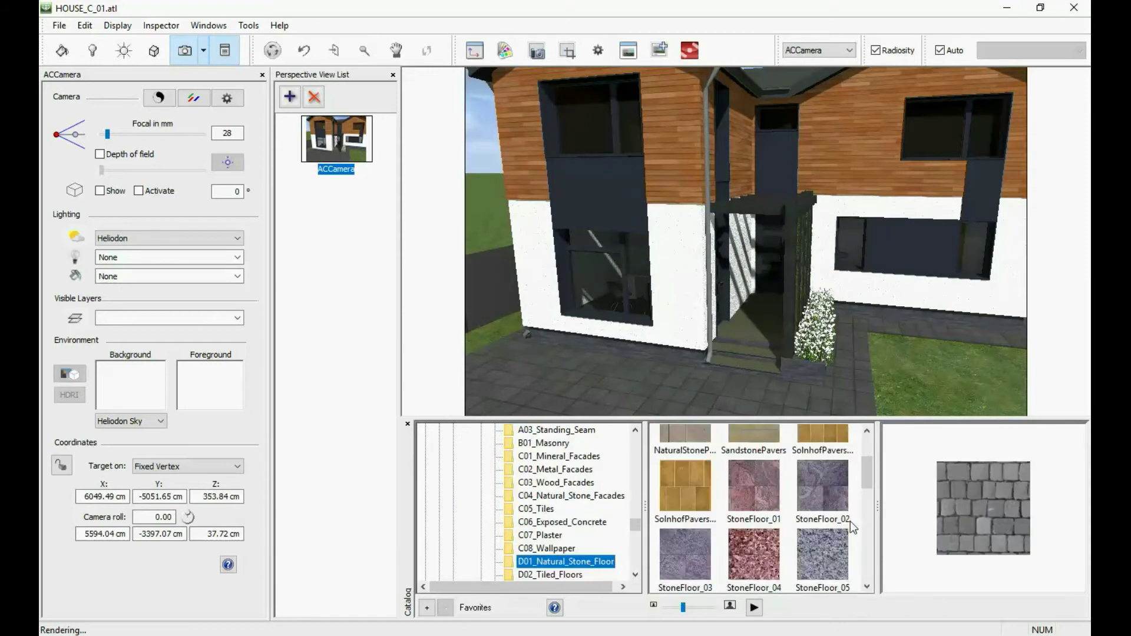
scroll(850, 521, "down", 5)
left_click(760, 486)
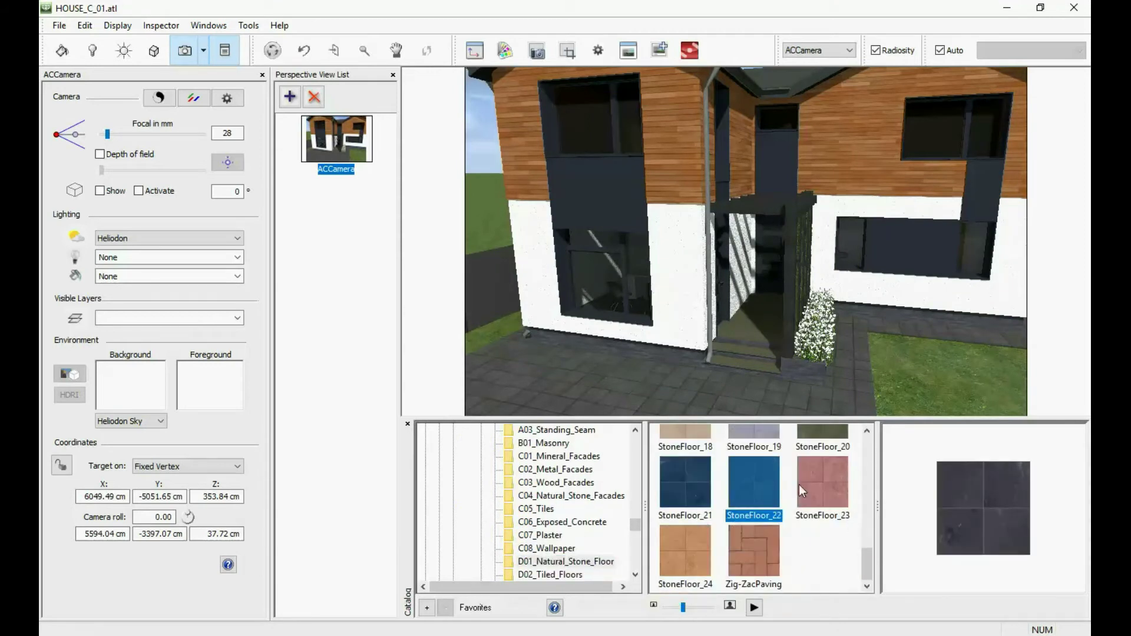
left_click_drag(748, 484, 747, 323)
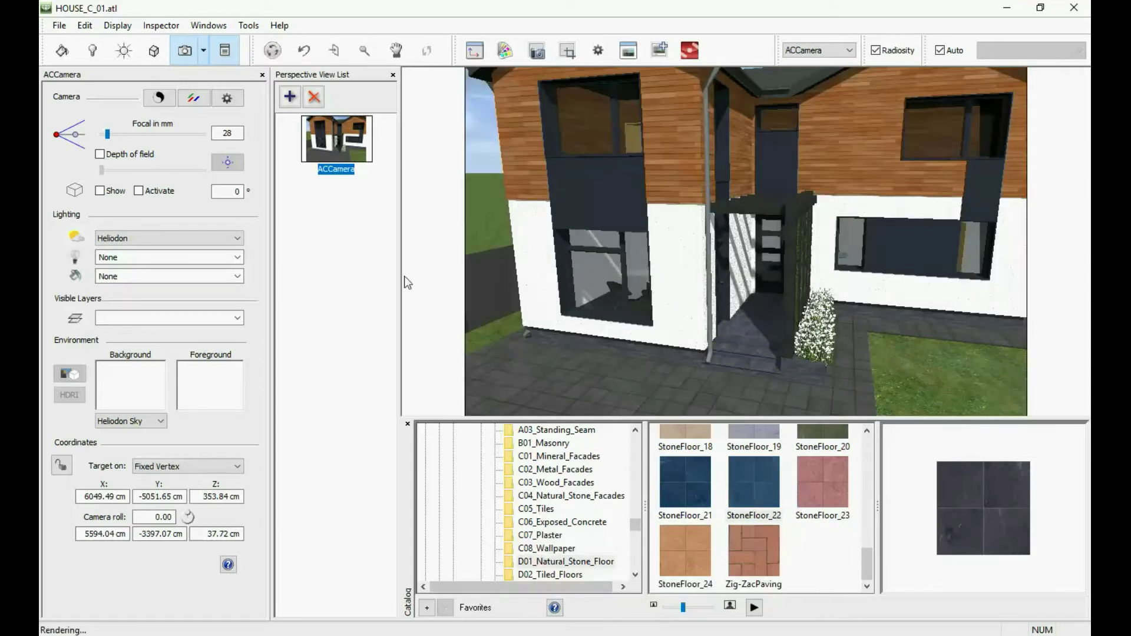
Step: Mix the entrance steps' StoneFloor_22 shader with a dark gray, RGB 102, 102, 102
left_click_drag(886, 365, 836, 354)
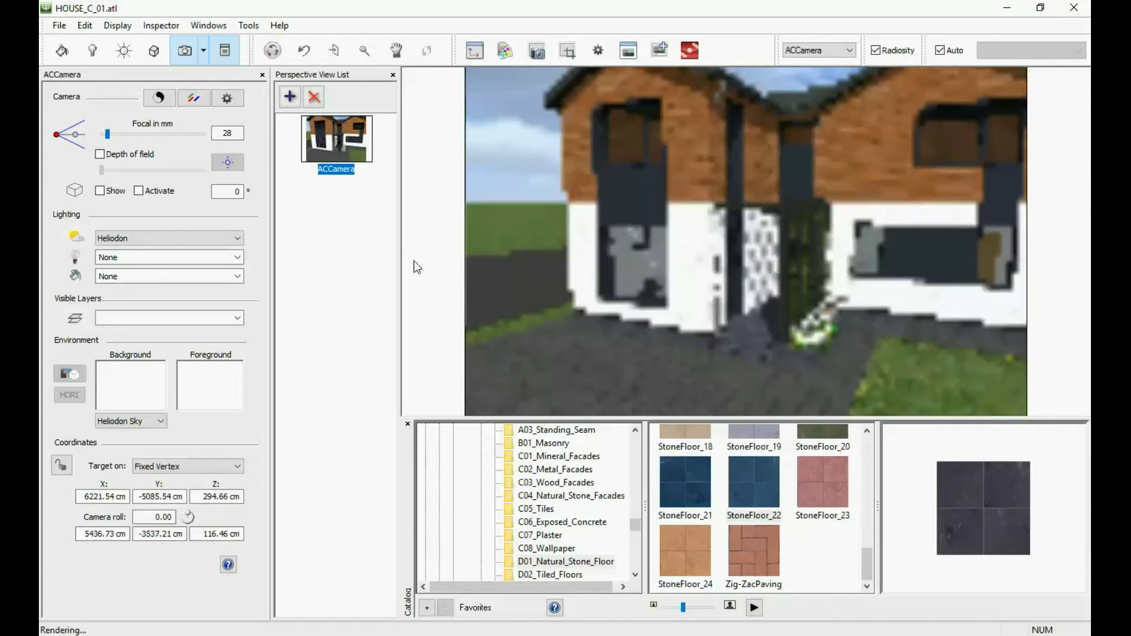
left_click(62, 50)
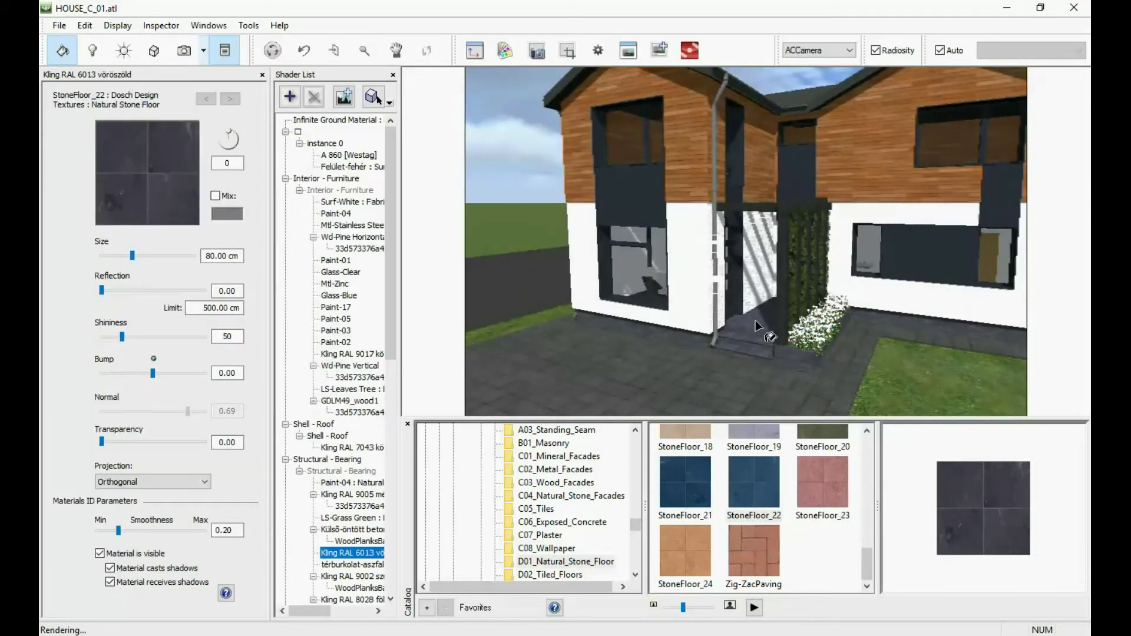
left_click(226, 213)
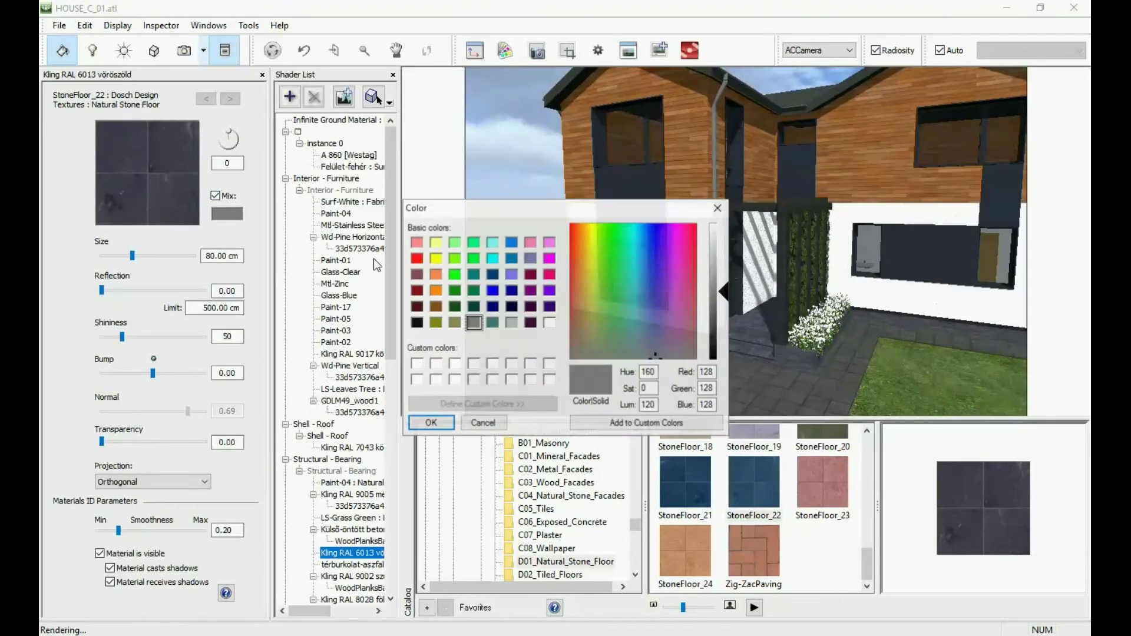
left_click(719, 306)
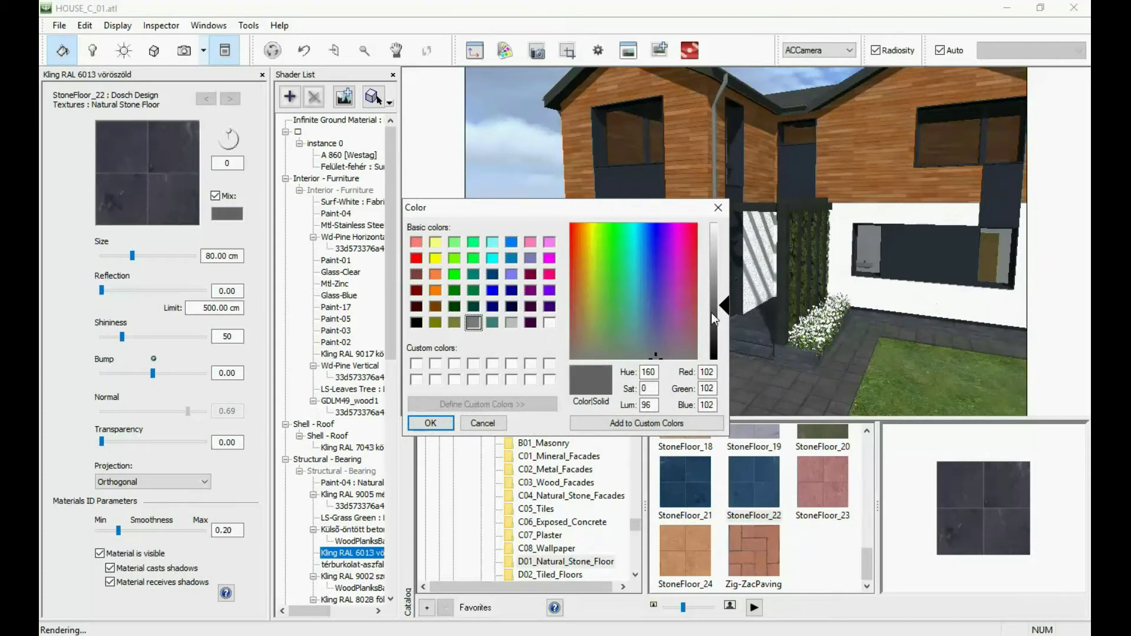
left_click(431, 423)
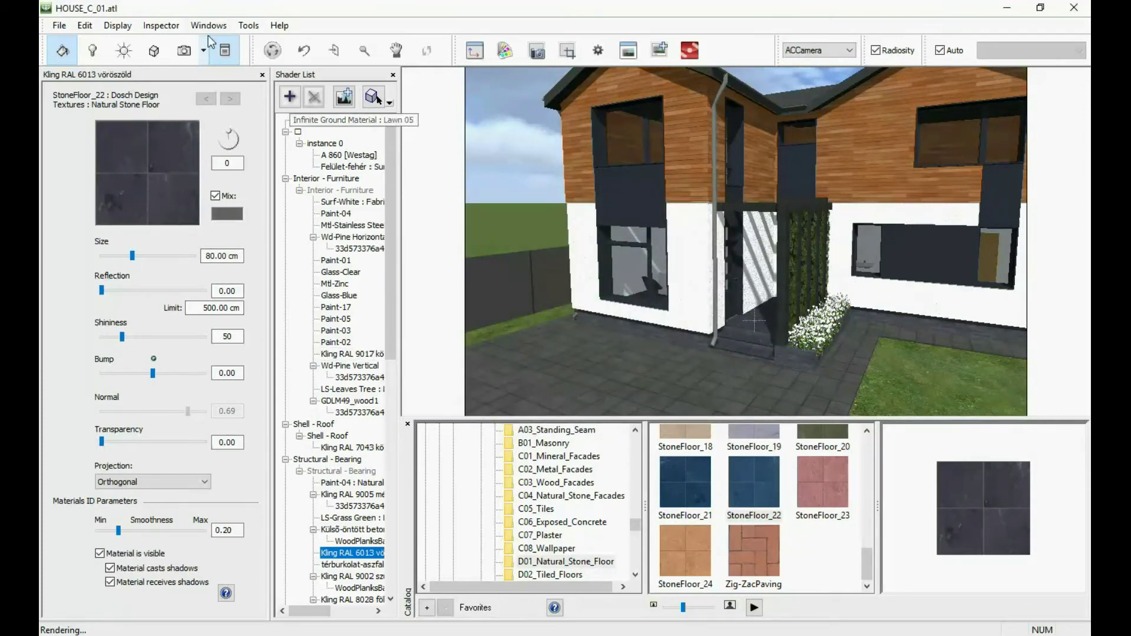
Step: Move the camera to a slightly raised view of the entrance facade that includes the gable, trellis and paving
left_click(184, 50)
left_click_drag(652, 286, 714, 269)
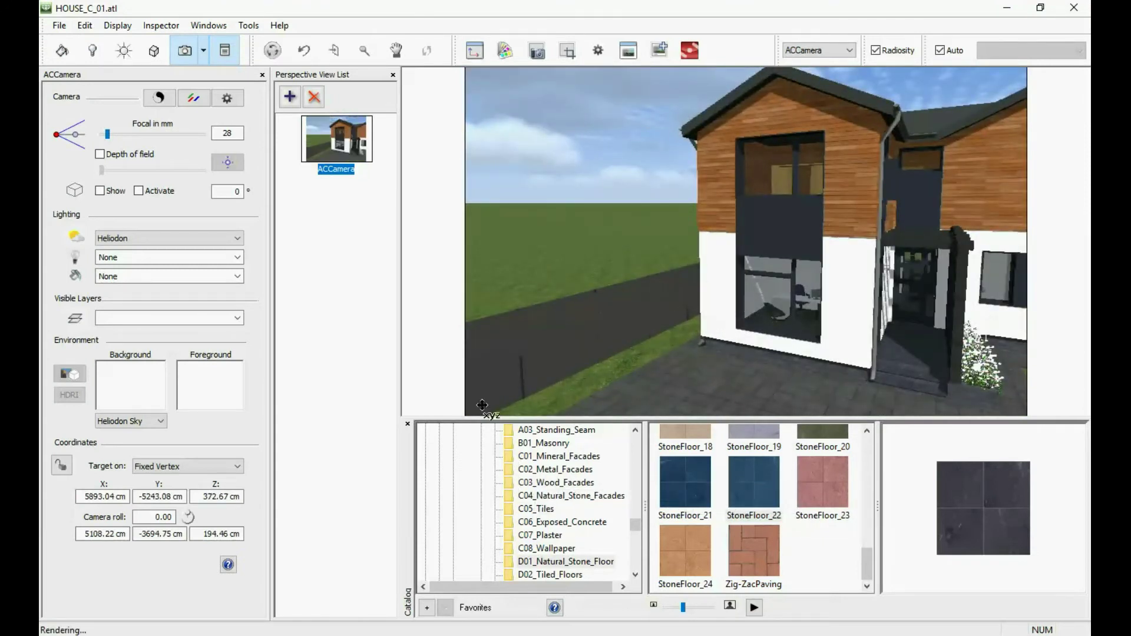
left_click_drag(779, 187, 610, 165)
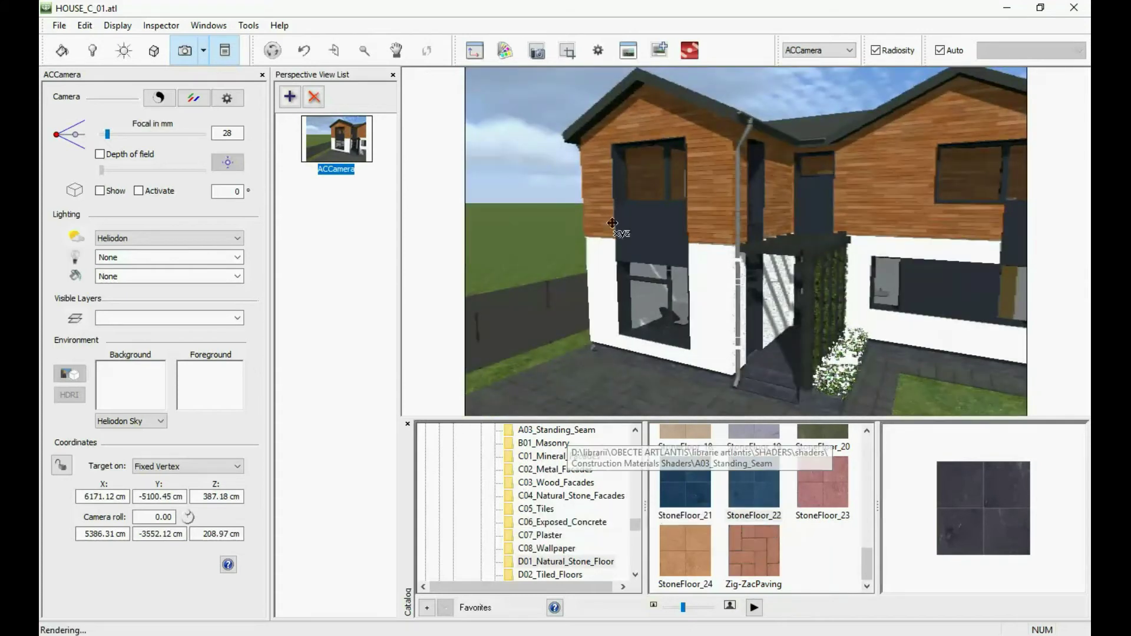
Step: Apply the Glazing Fresnel shader from the a Surface shader folder to the house's window glass
left_click_drag(635, 524, 634, 439)
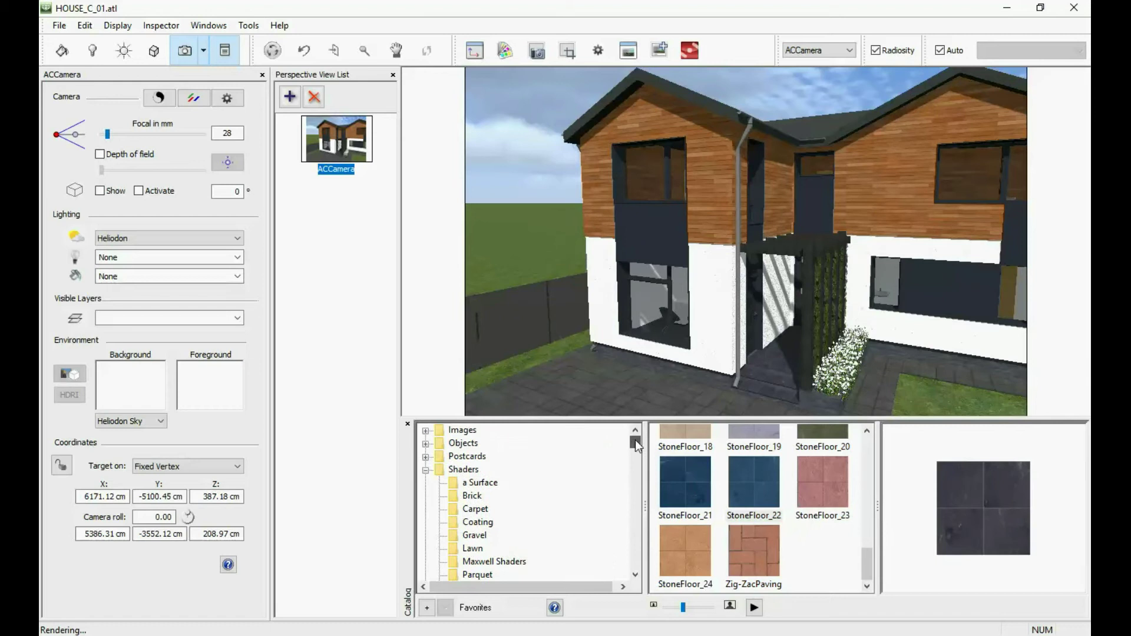
left_click(493, 483)
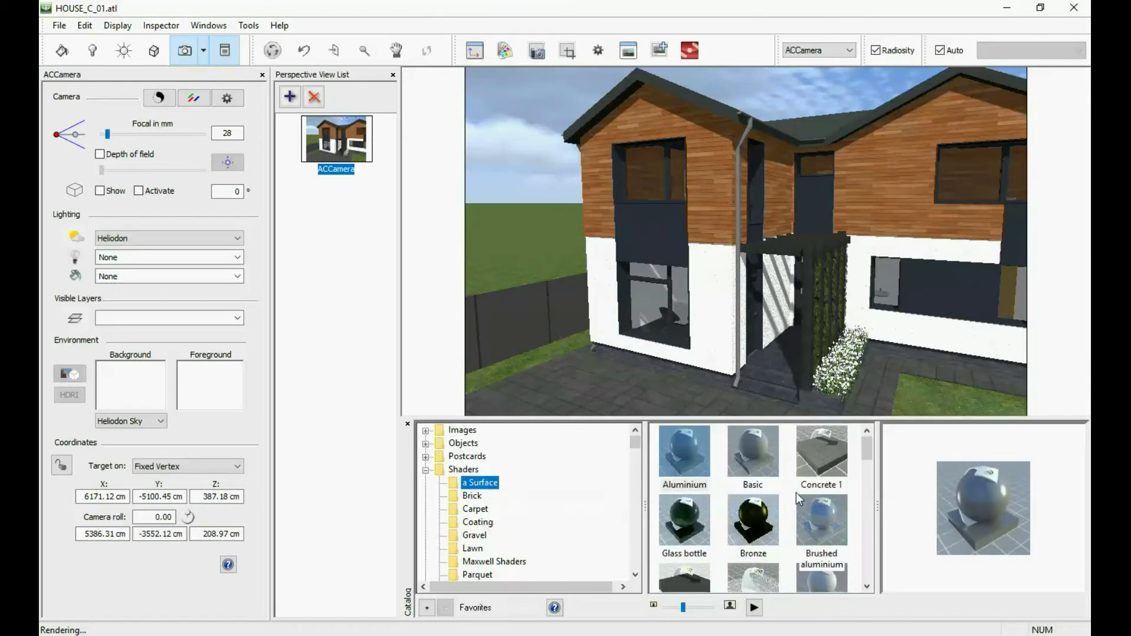
scroll(868, 586, "down", 4)
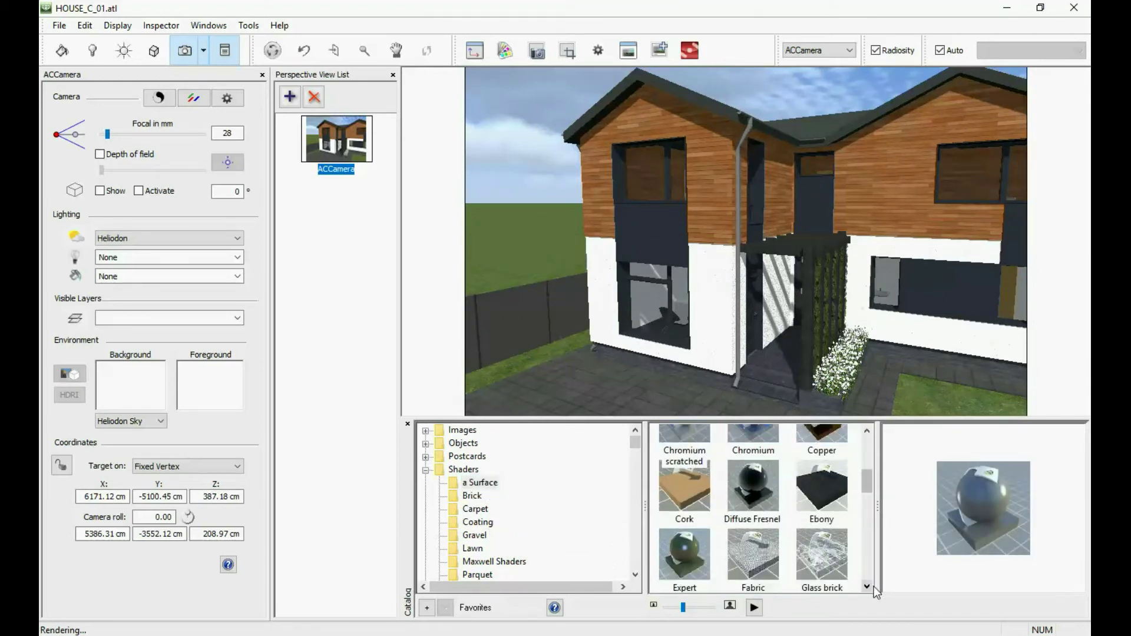
scroll(871, 591, "down", 2)
left_click_drag(670, 469, 649, 305)
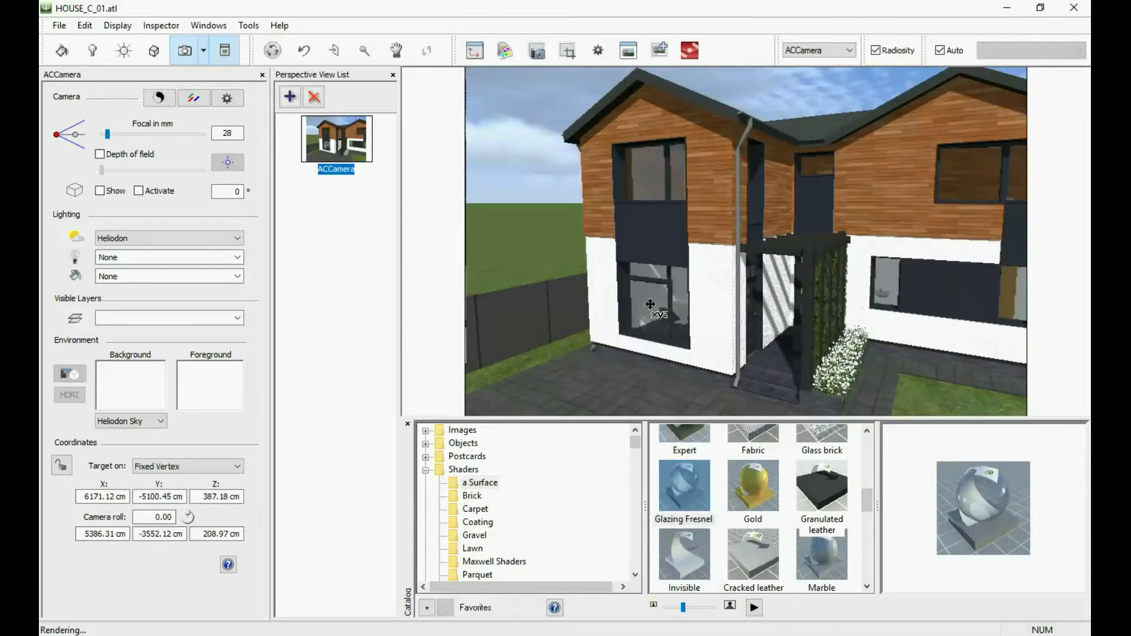
Step: Set the window glass shader's Fresnel transition to 0.44 and shininess to 935, and check the reflections from a lower entrance view
left_click(62, 52)
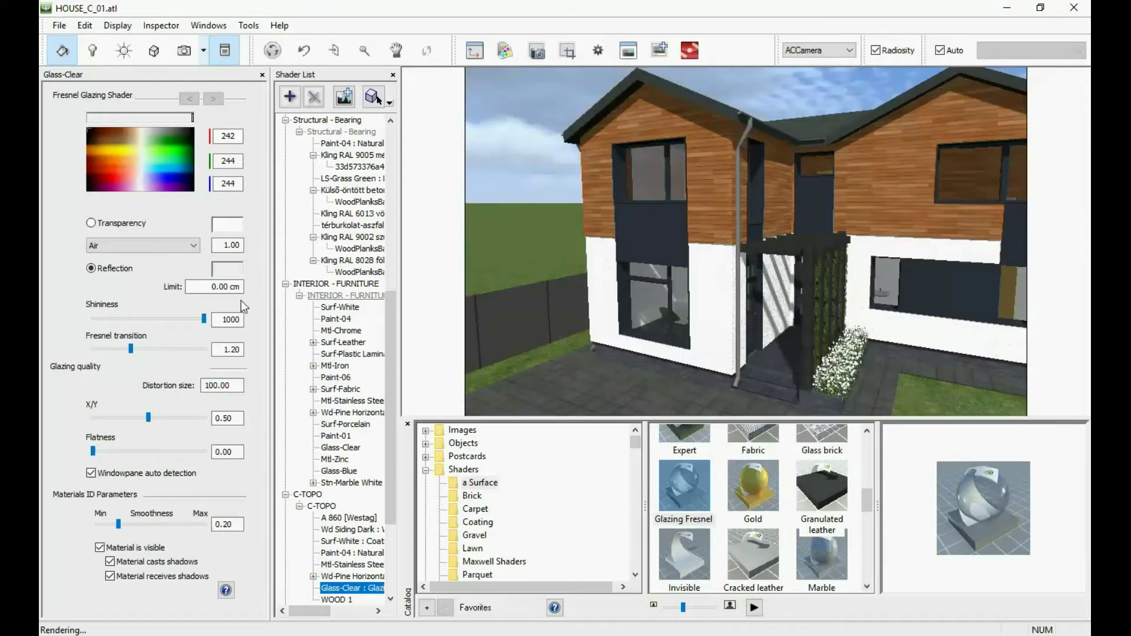
left_click_drag(128, 348, 105, 349)
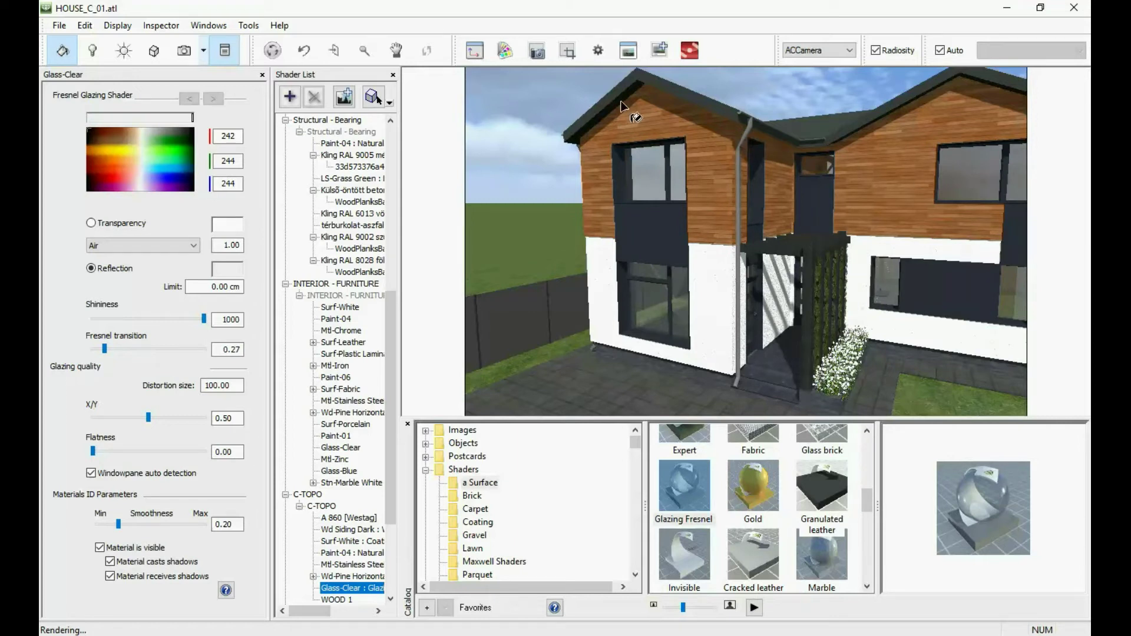
left_click(154, 320)
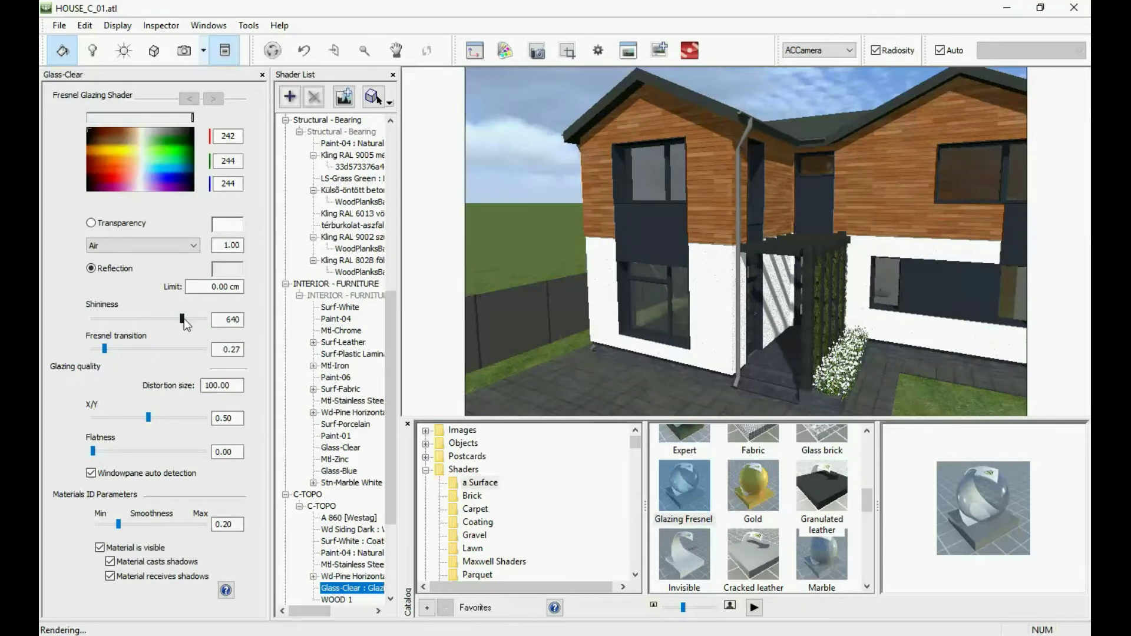
left_click_drag(183, 319, 200, 319)
left_click_drag(104, 348, 111, 347)
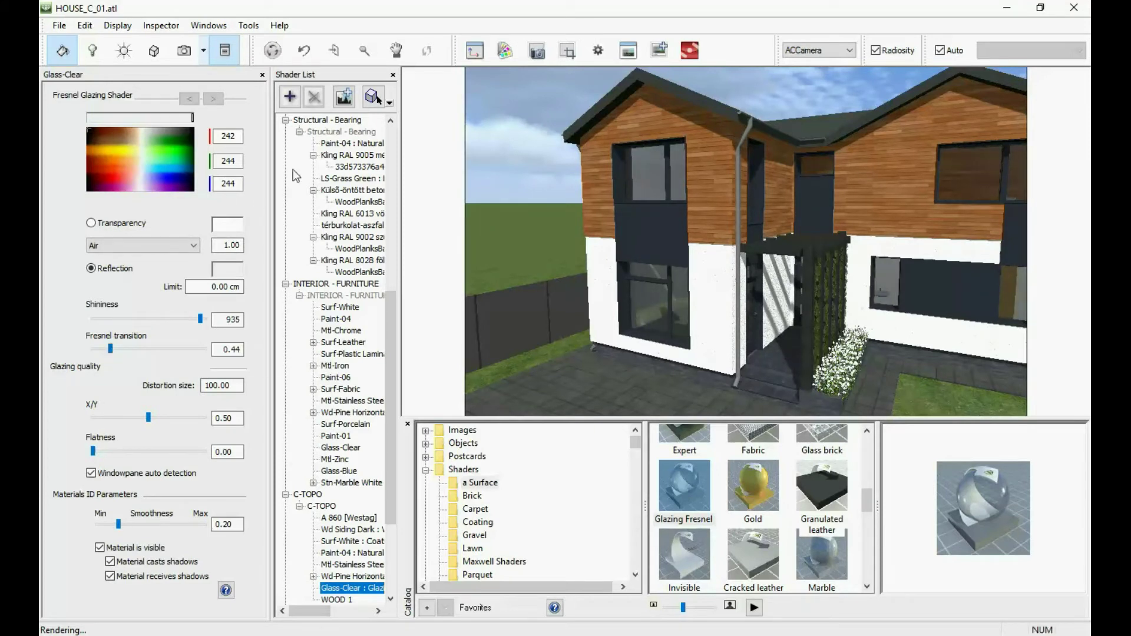
left_click(184, 50)
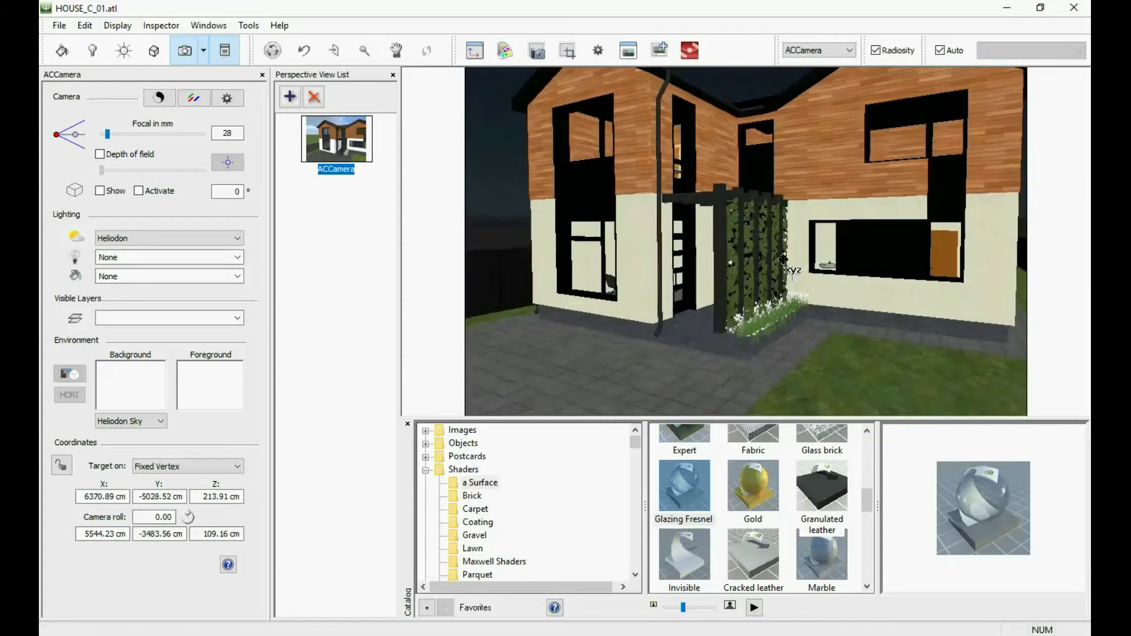
left_click(59, 53)
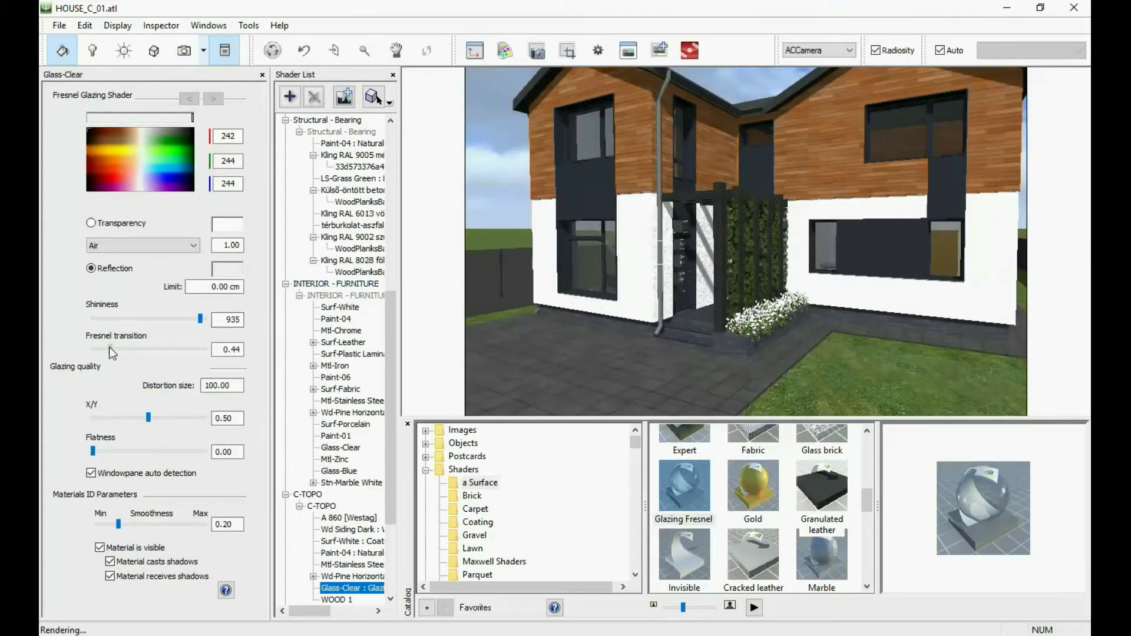
Step: Apply the Chainlink fencing shader to the panels of the boundary fence beside the house
left_click(184, 50)
left_click_drag(547, 243, 727, 353)
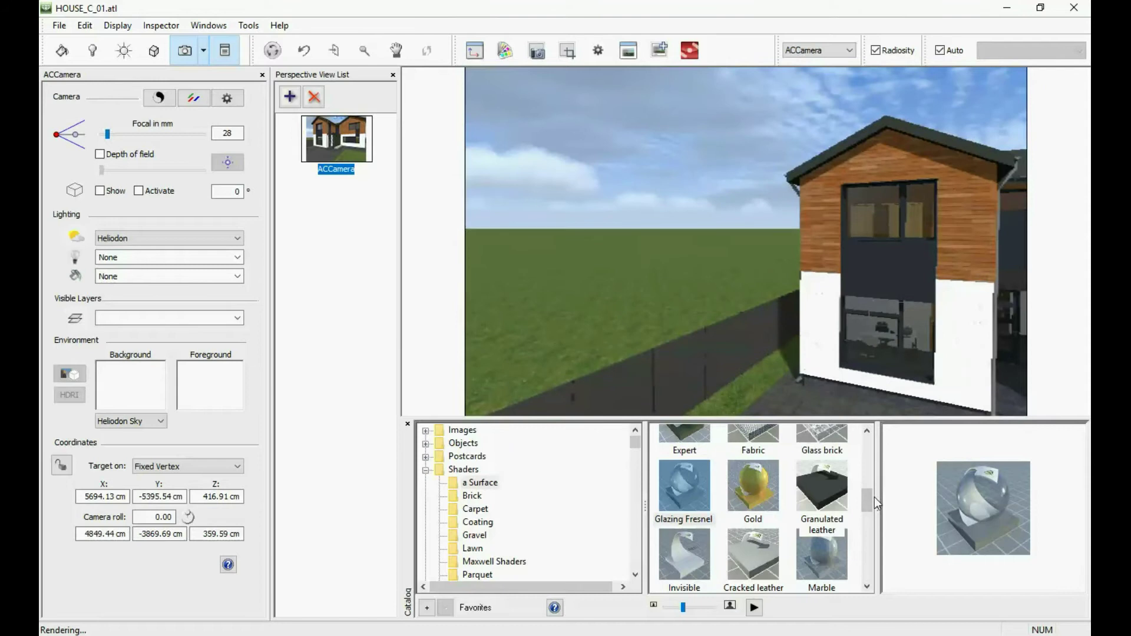
left_click(868, 434)
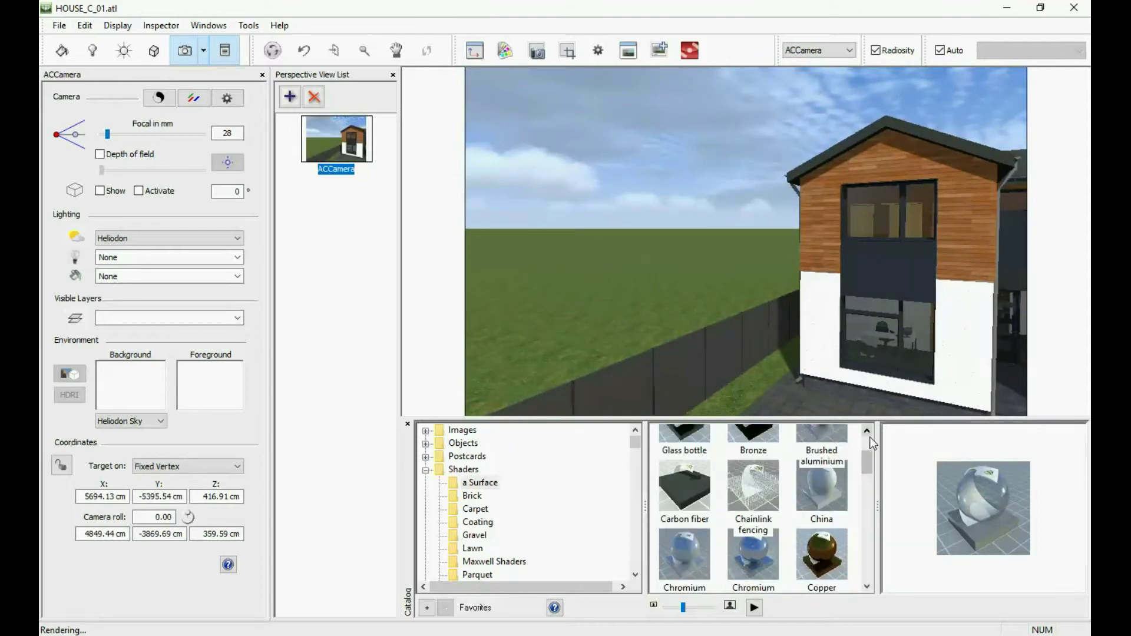
left_click(748, 488)
left_click_drag(678, 377, 677, 377)
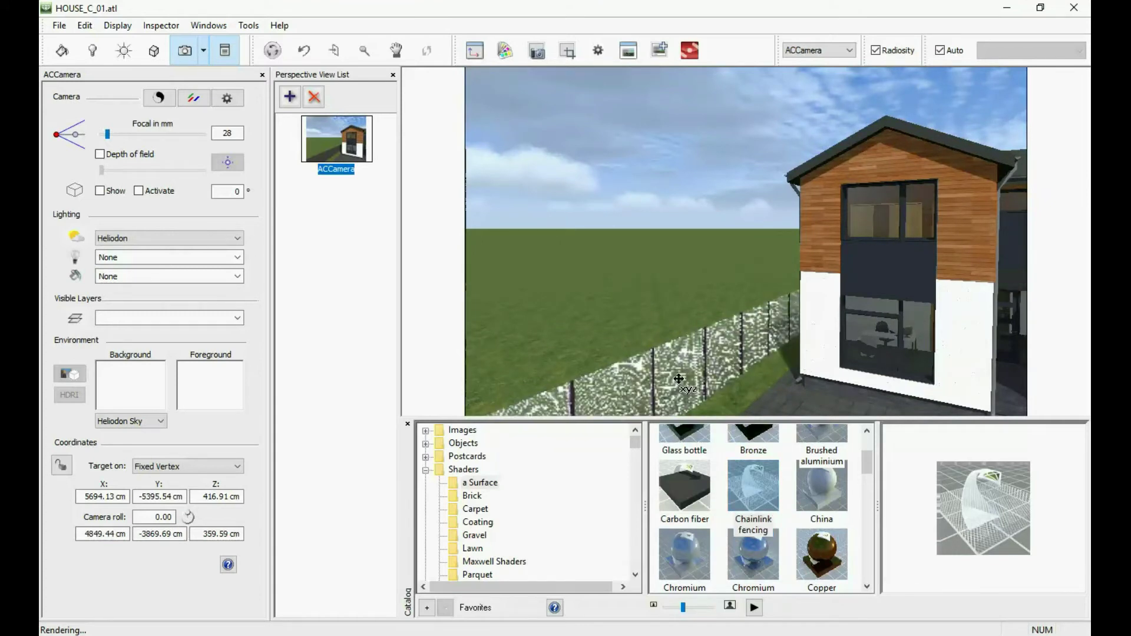
Step: Mix the chain-link shader with a dark gray, RGB 62, 62, 62, and apply the Chromium scratched shader to the fence posts
left_click(62, 50)
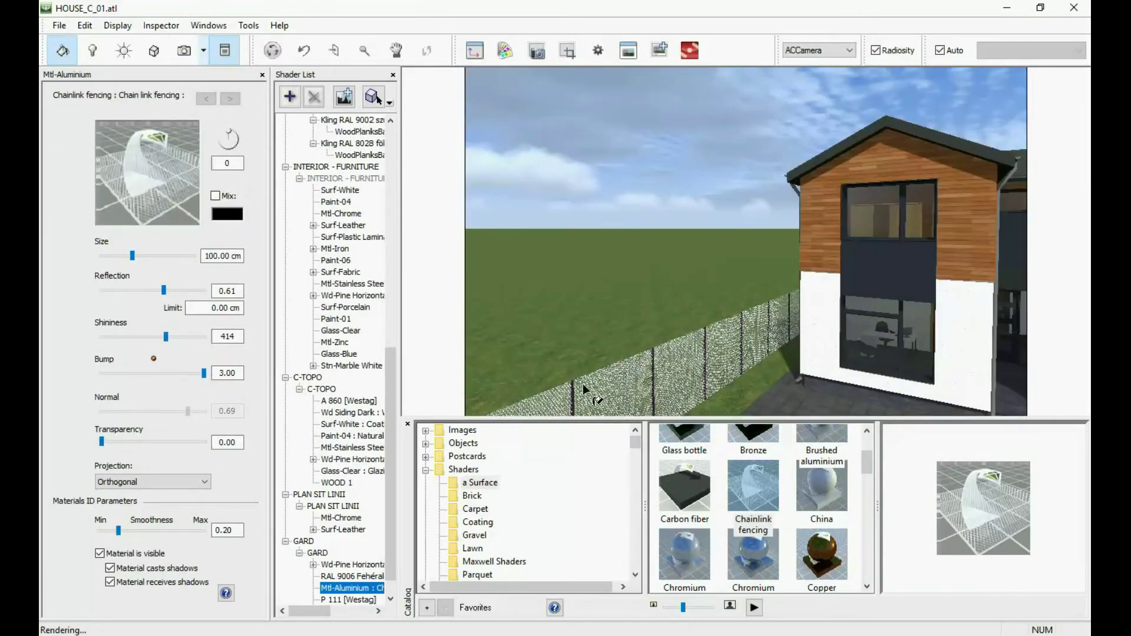
left_click(226, 213)
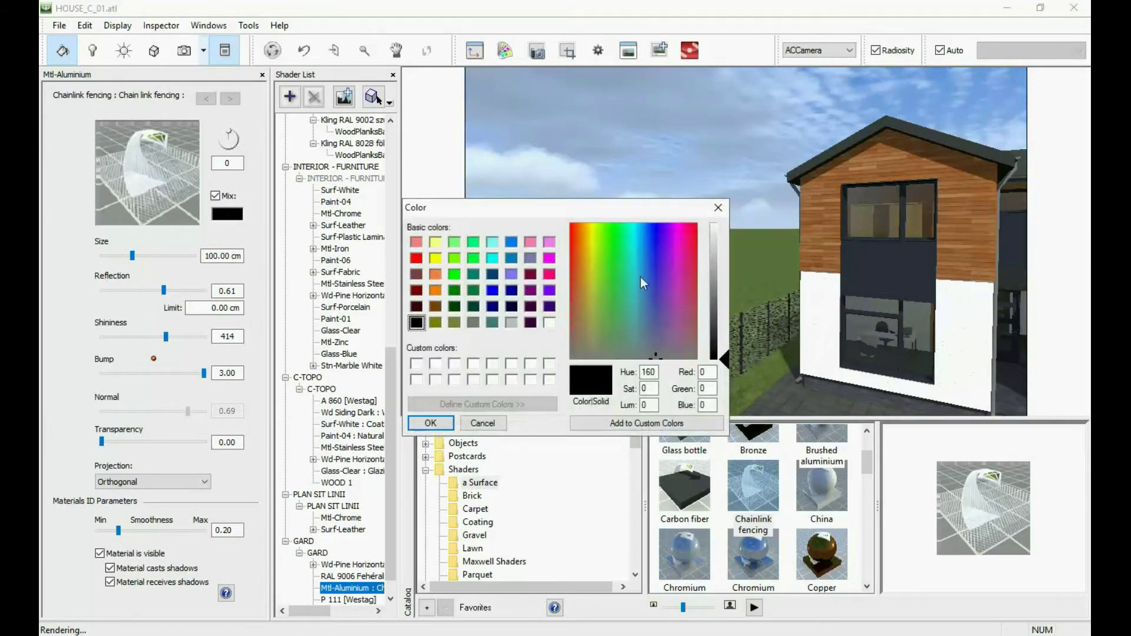
left_click_drag(716, 309, 720, 327)
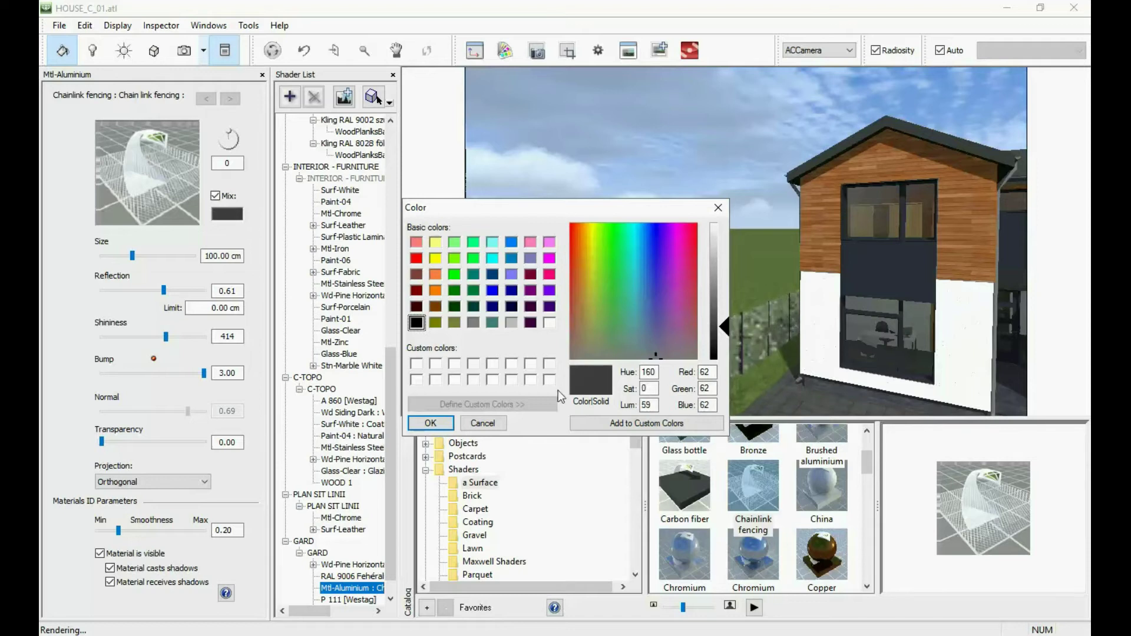
left_click(431, 423)
left_click_drag(687, 562, 653, 364)
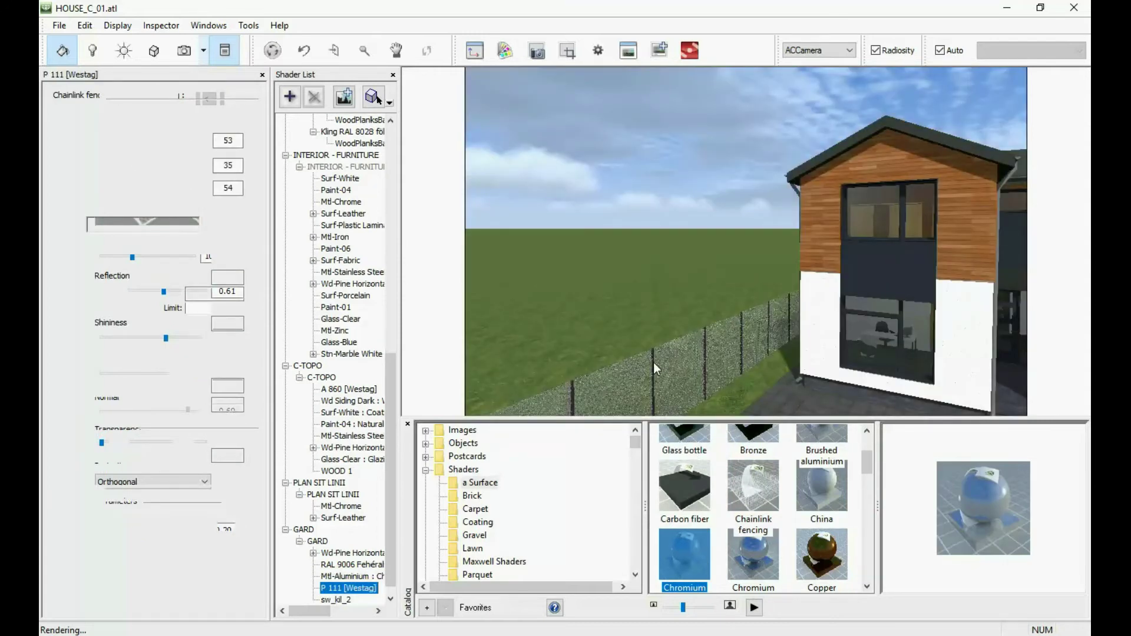
Step: Copy the white Coating 003 shader from the ground-floor facade onto the street fence's solid walls, with the camera facing the gate
key("ctrl+5")
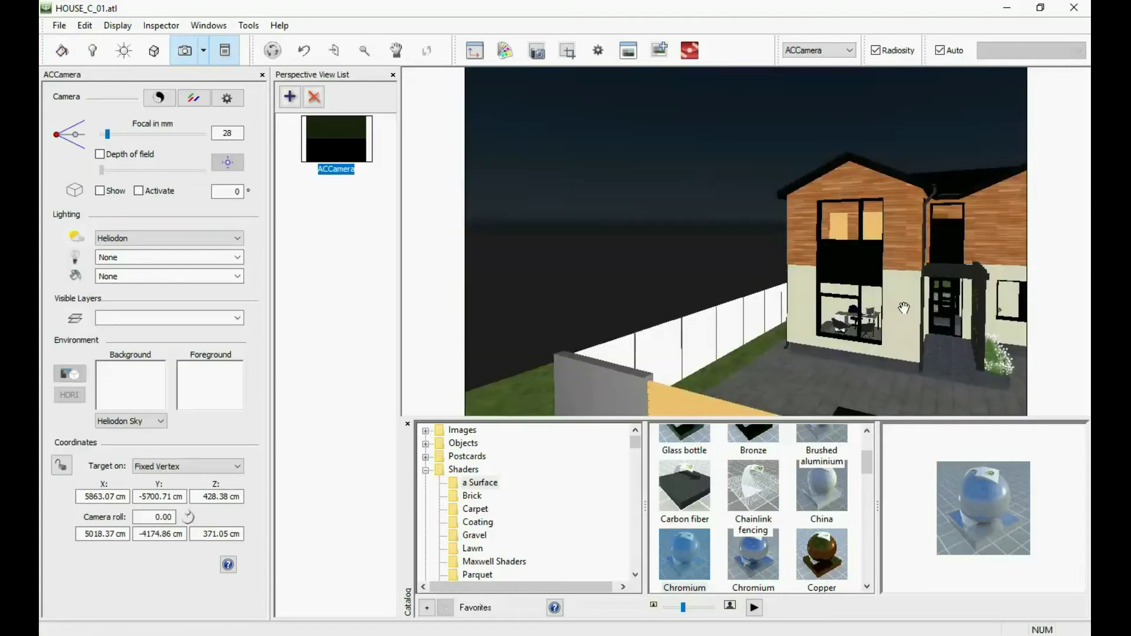
left_click_drag(843, 271, 866, 272)
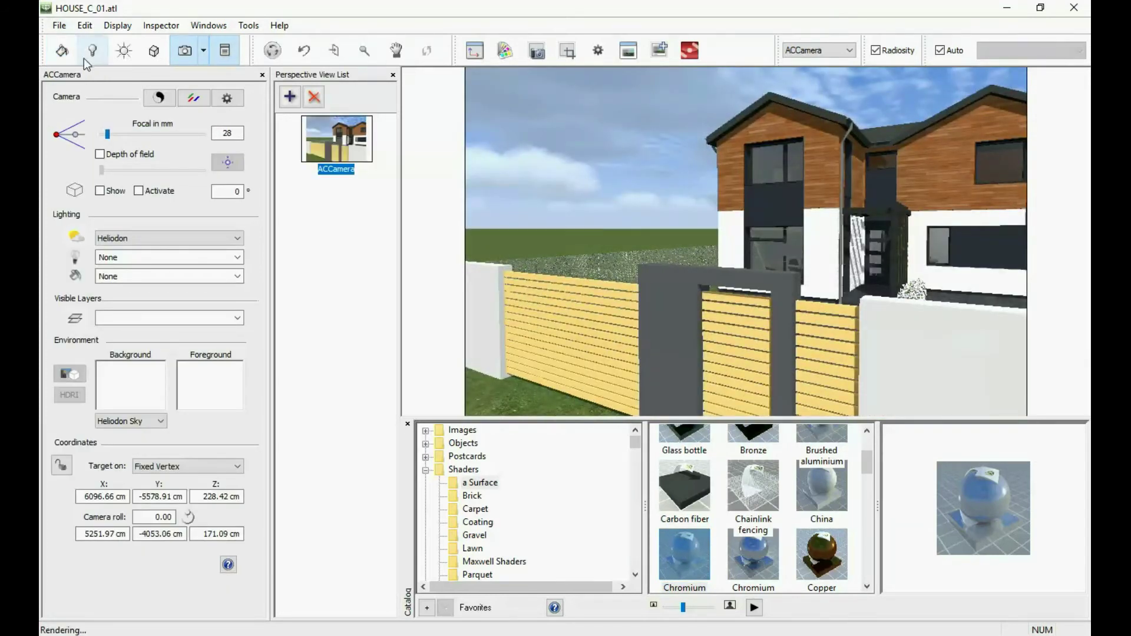
key("ctrl+1")
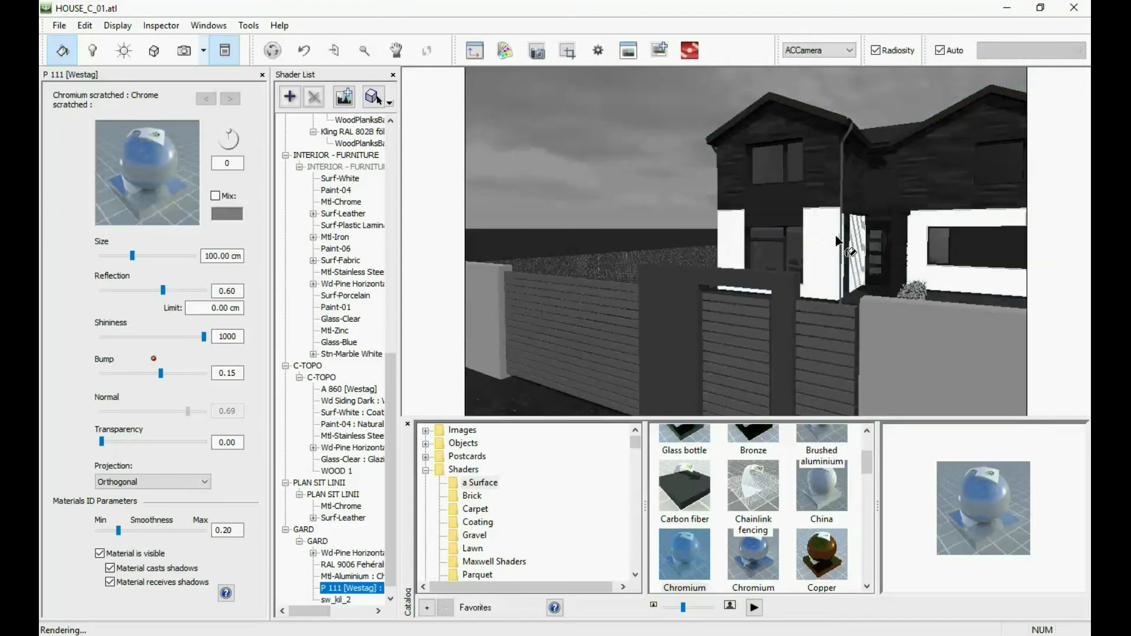
left_click(836, 238)
left_click(909, 328)
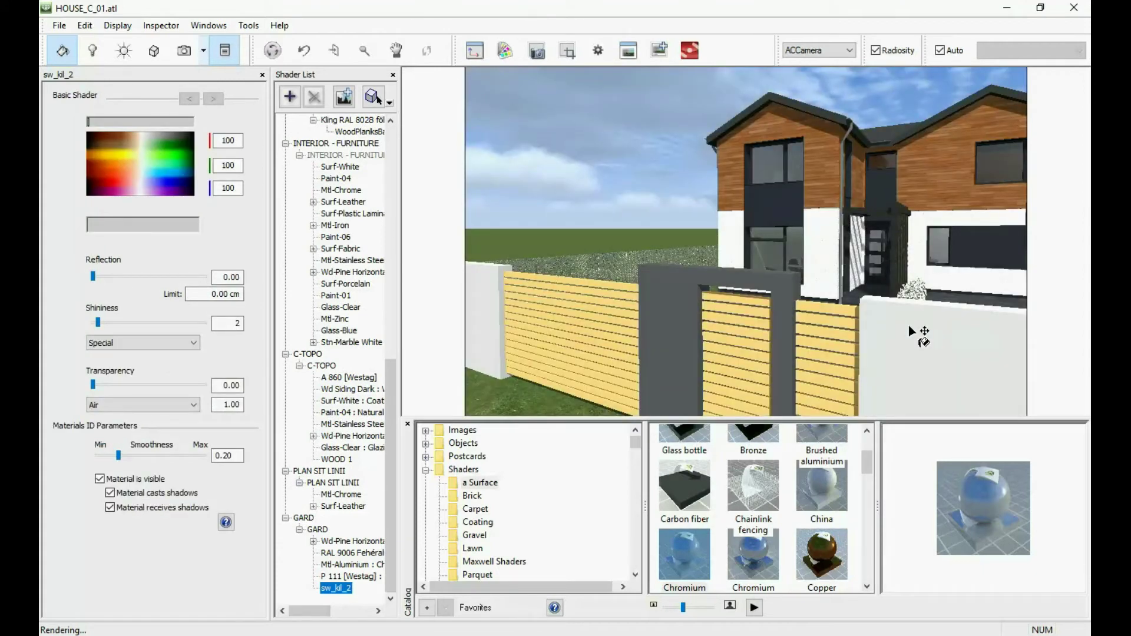
left_click(908, 325)
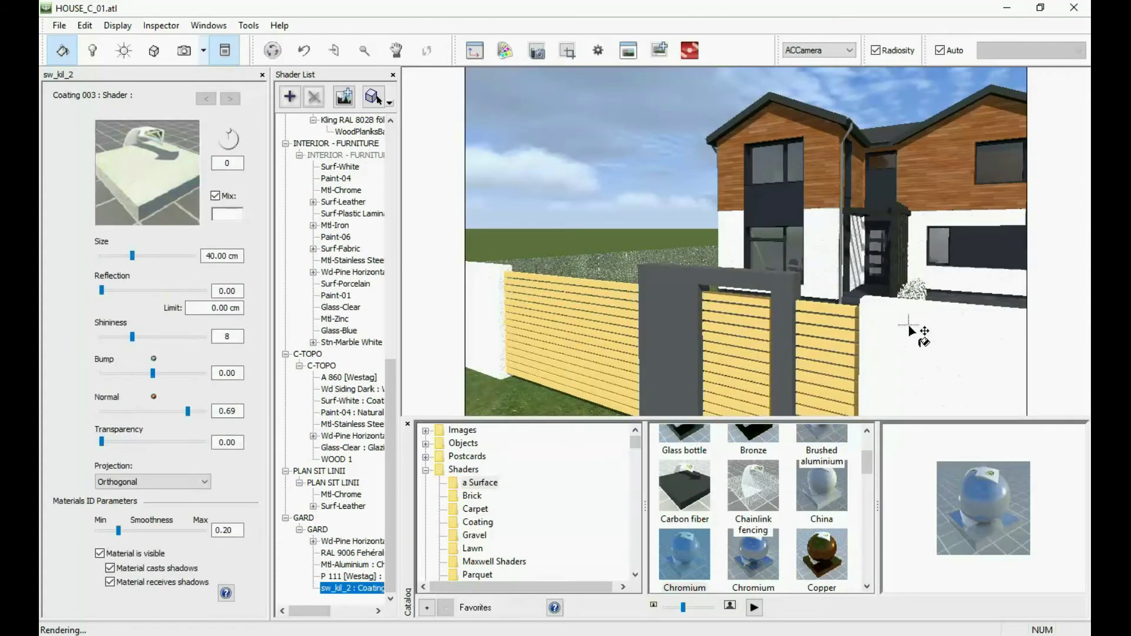
Step: Paste the Coating 003 shader onto the gate frame and mix it with a dark gray, RGB 51, 51, 51
left_click(675, 305)
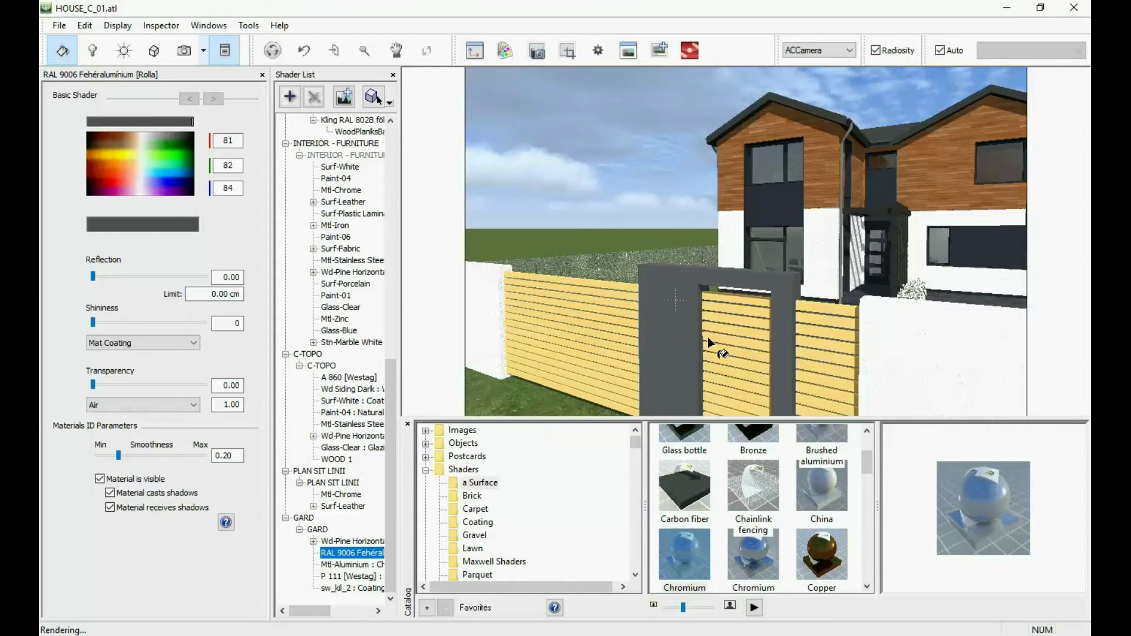
left_click(682, 355)
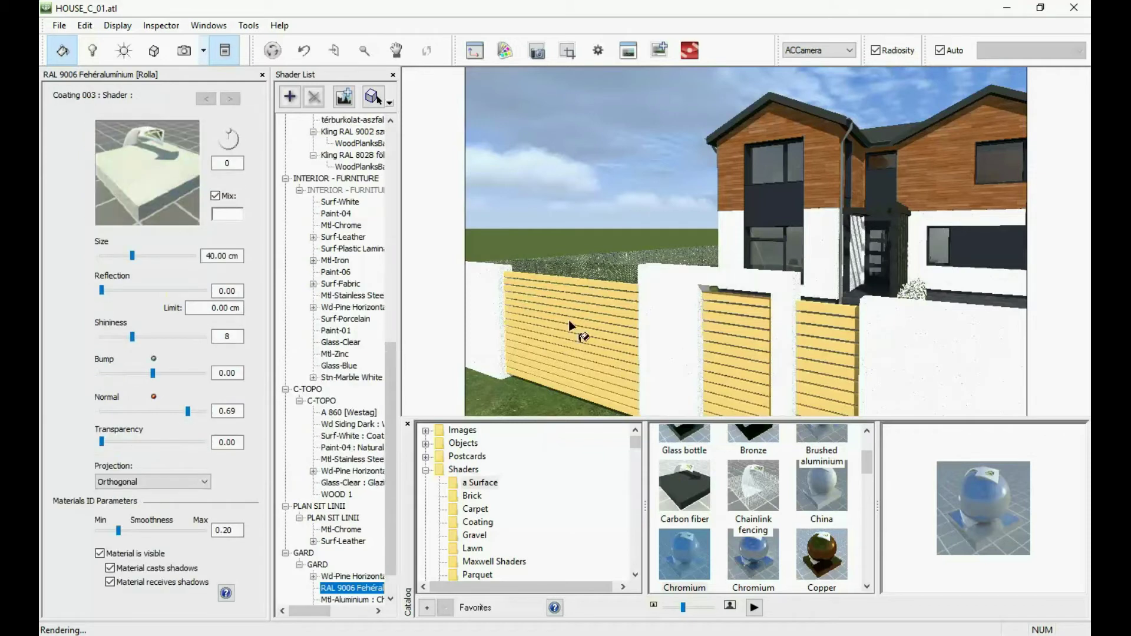
left_click(217, 213)
left_click(718, 308)
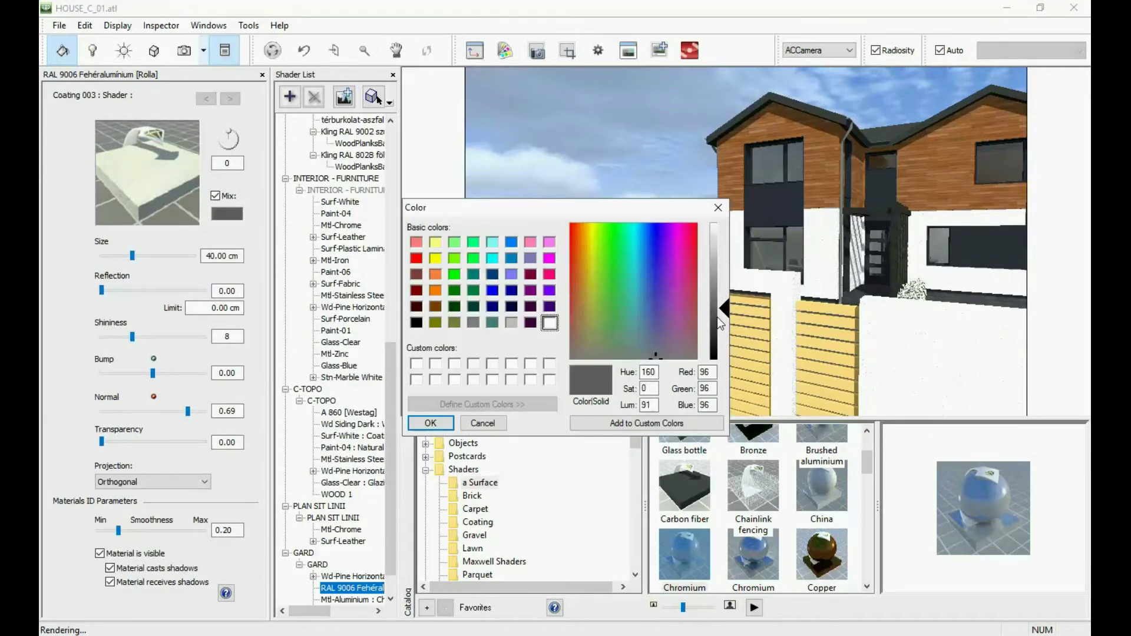
left_click(716, 318)
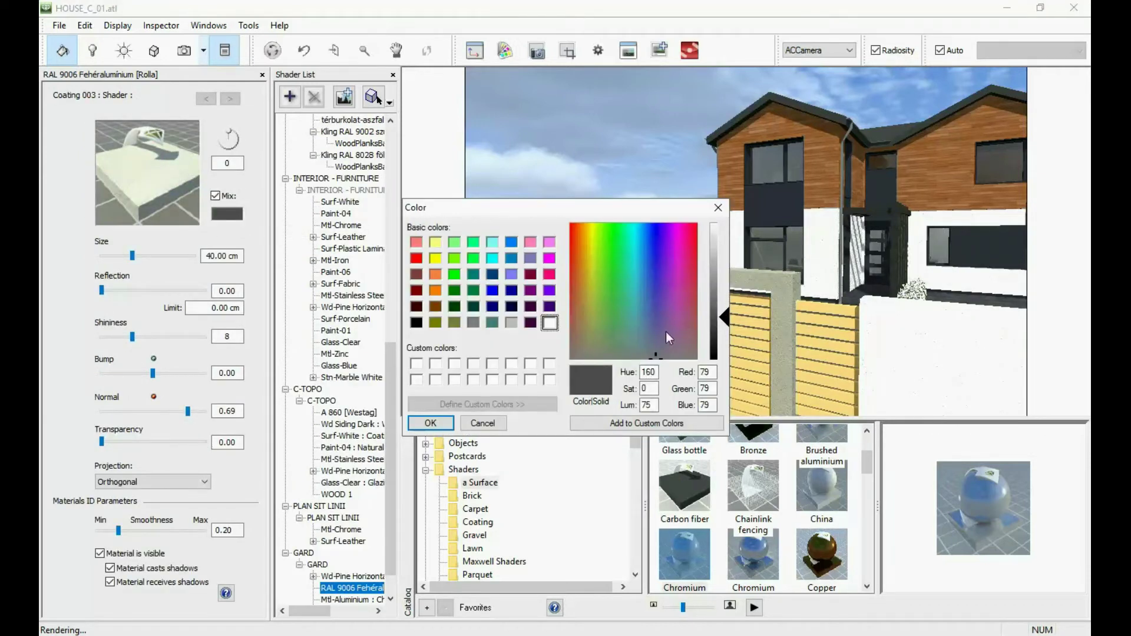
left_click(717, 334)
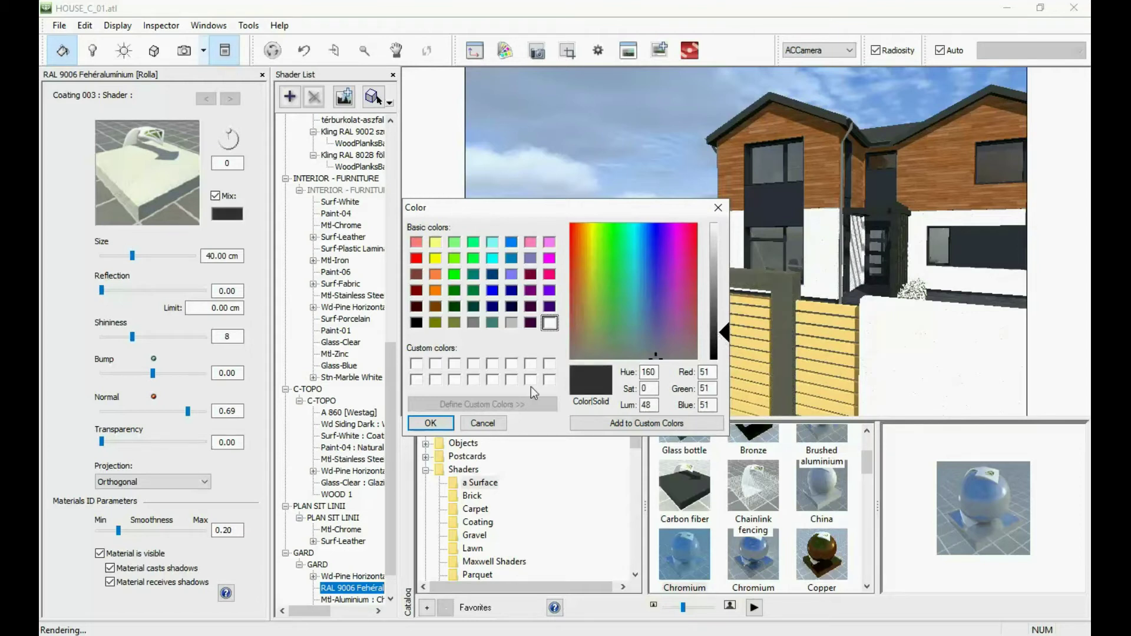
left_click(430, 422)
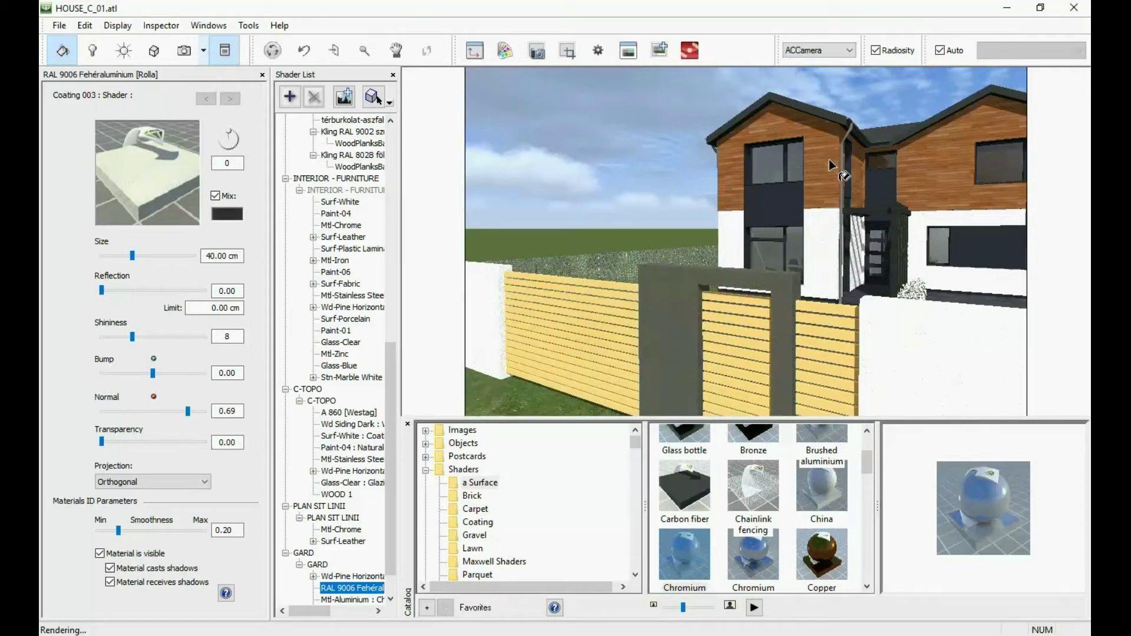
Step: Replace the fence and gate slats' pine texture with the facade siding's WoodBoarding_04 shader and set its size to 140.64 cm
left_click(756, 117)
key("ctrl+v")
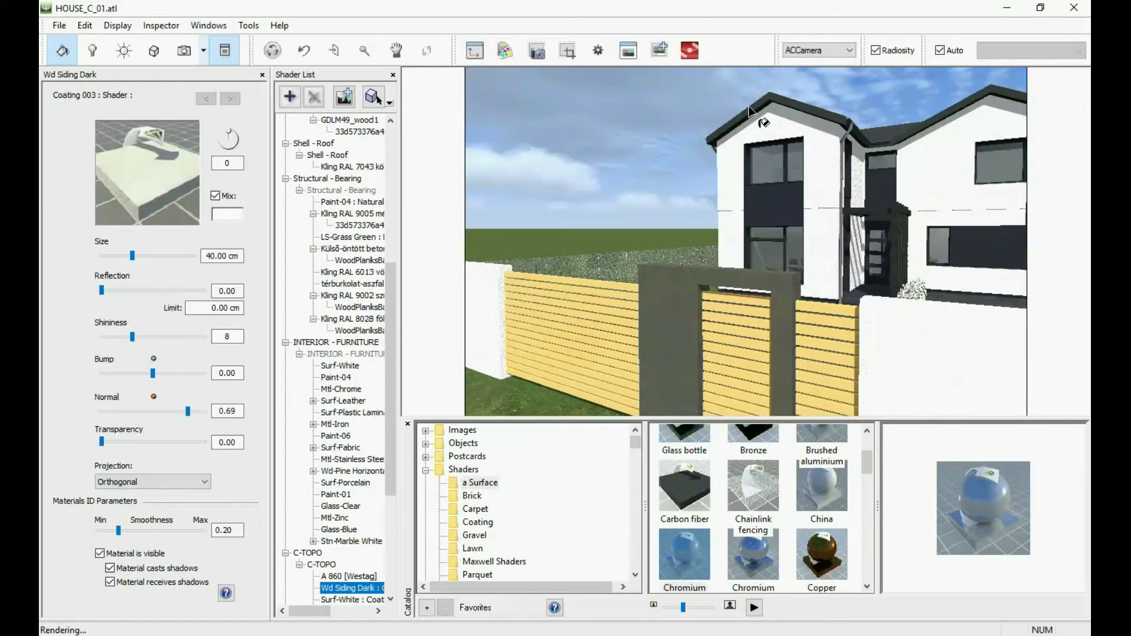
key("ctrl+z")
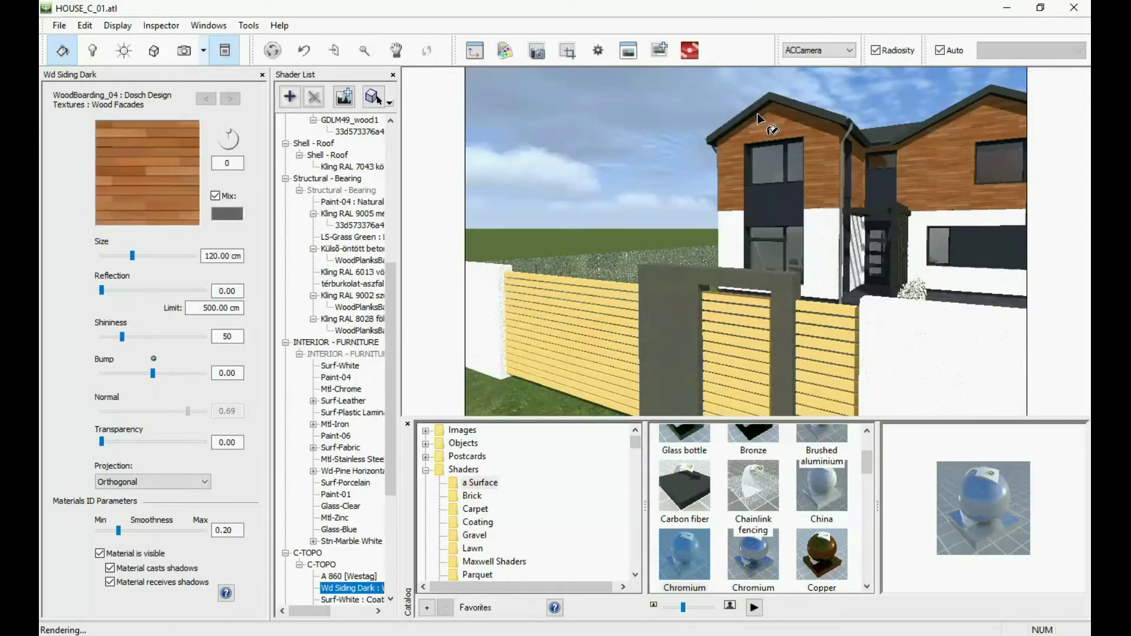
left_click(563, 349)
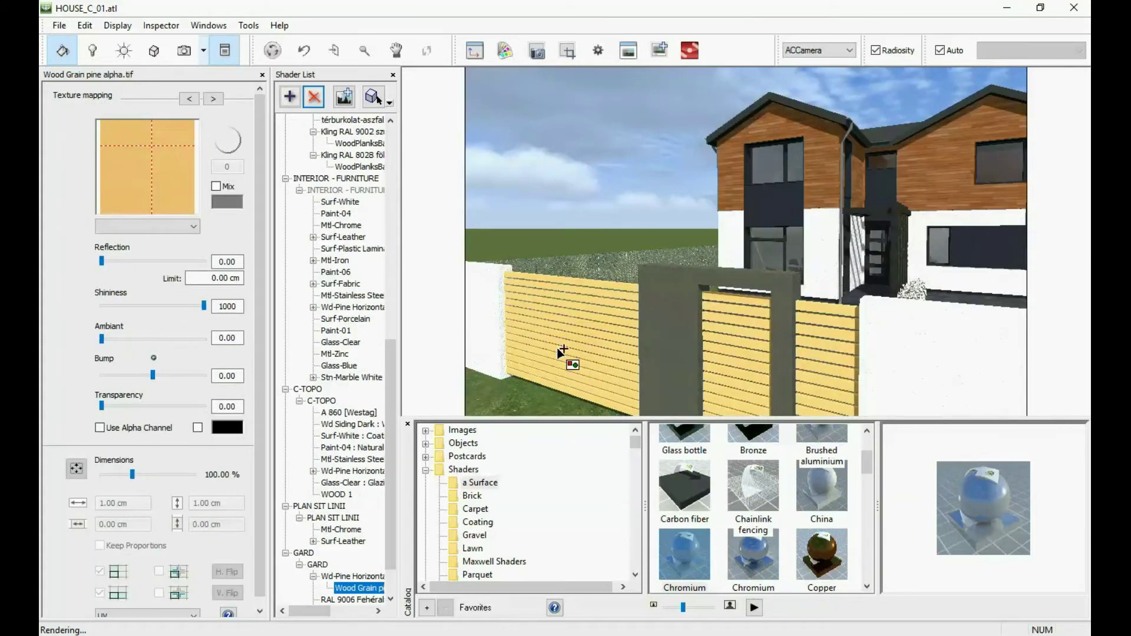
key("Up")
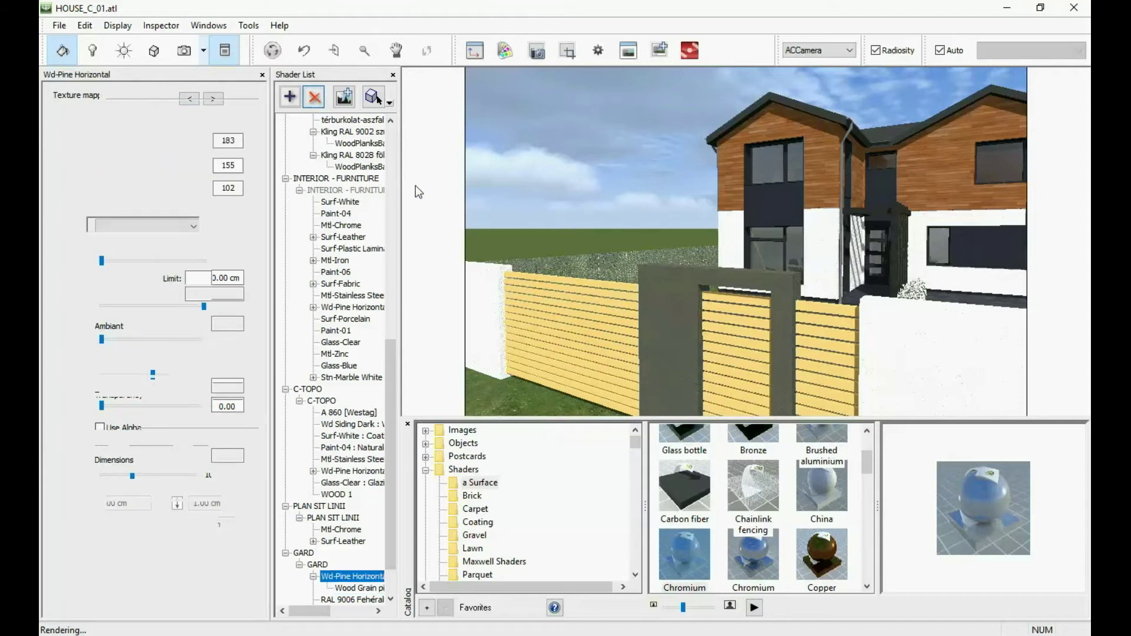
left_click(558, 313)
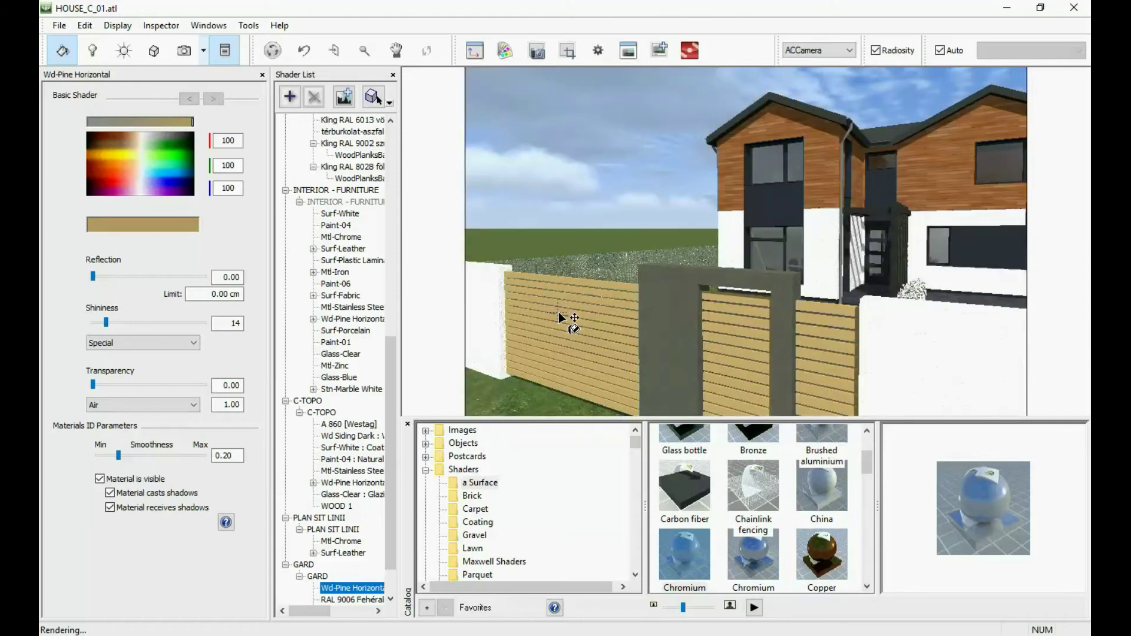
left_click_drag(558, 313, 559, 314)
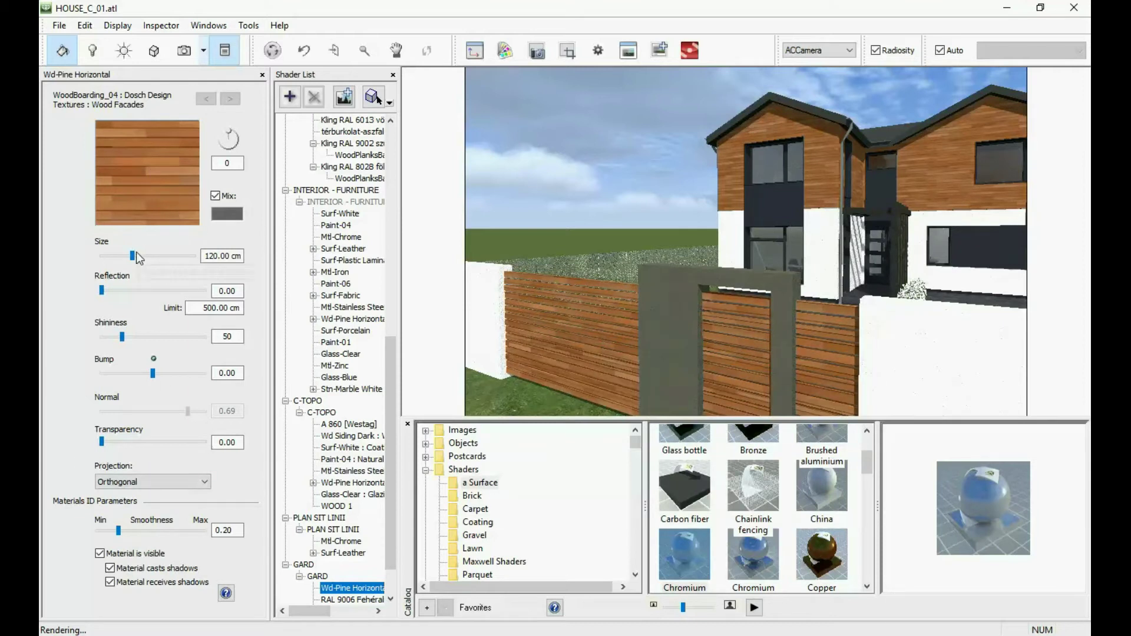
left_click_drag(131, 255, 143, 253)
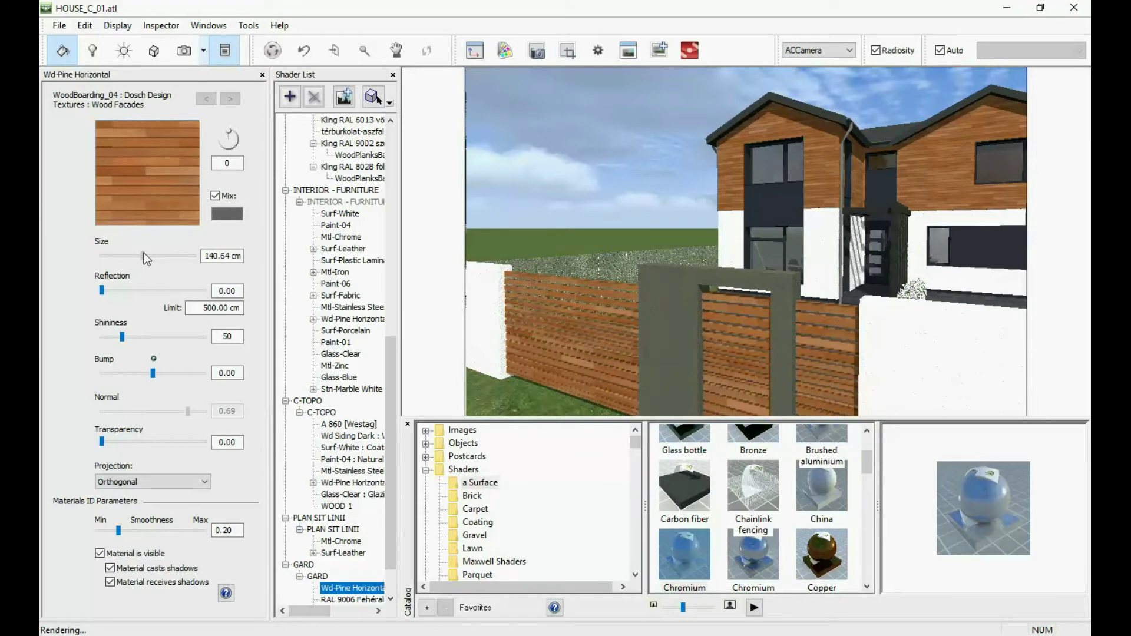
Step: Raise and reframe the perspective camera to show the whole house and front yard over the street fence
left_click(196, 56)
left_click_drag(694, 166, 836, 220)
scroll(823, 208, "up", 5)
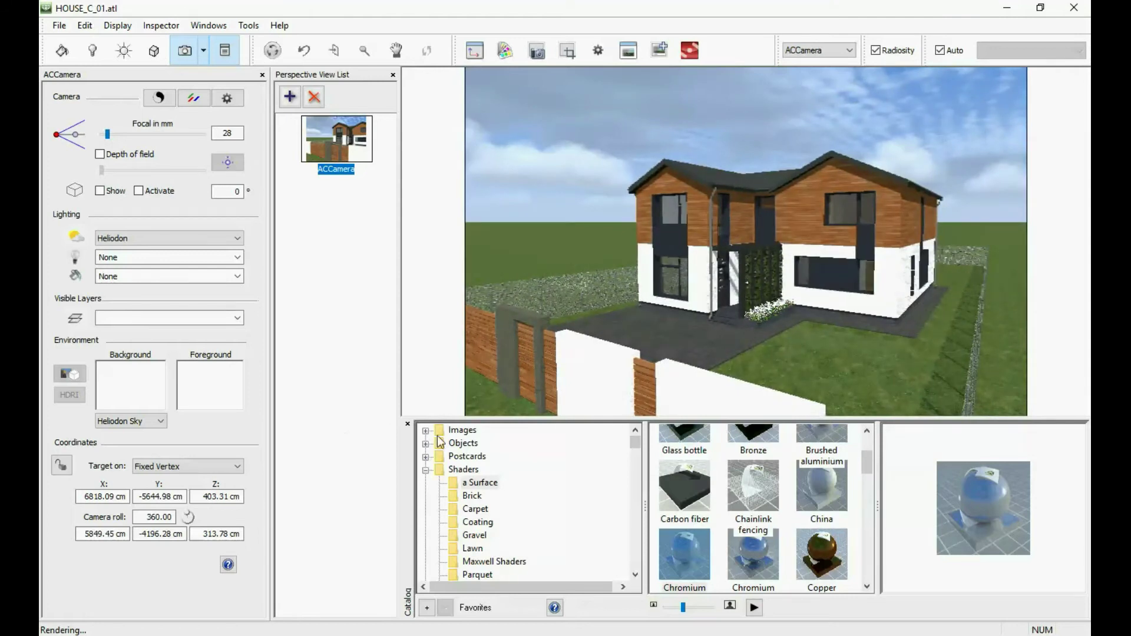
Step: Open the BB_ArchiRADAR billboard tree collection in the librarie artlantis object library
left_click(425, 471)
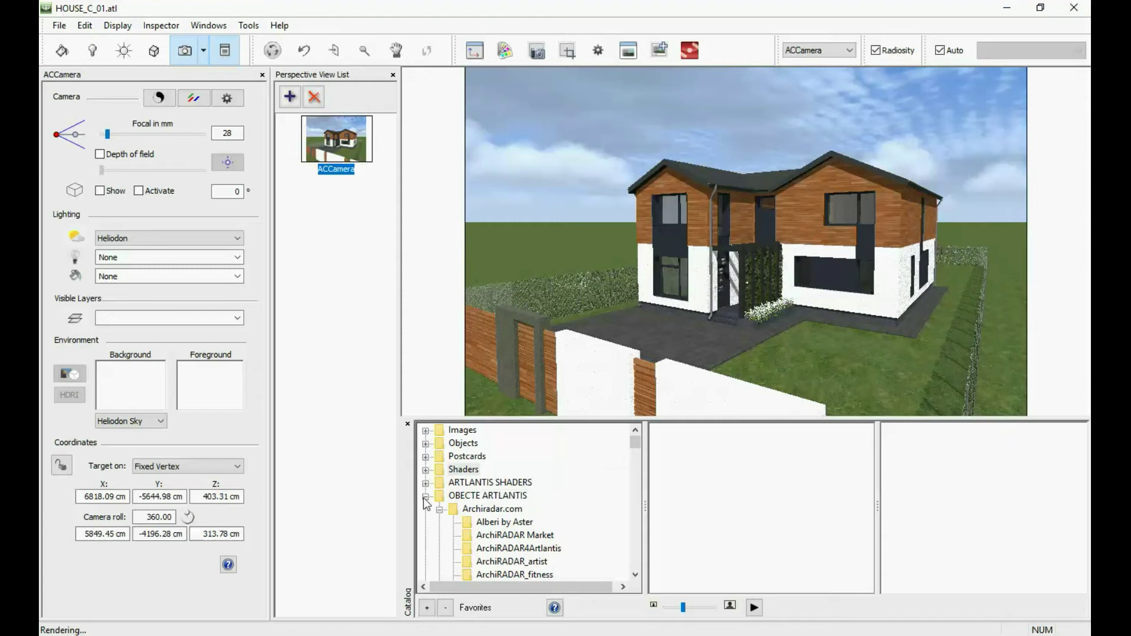
left_click(424, 496)
left_click(425, 496)
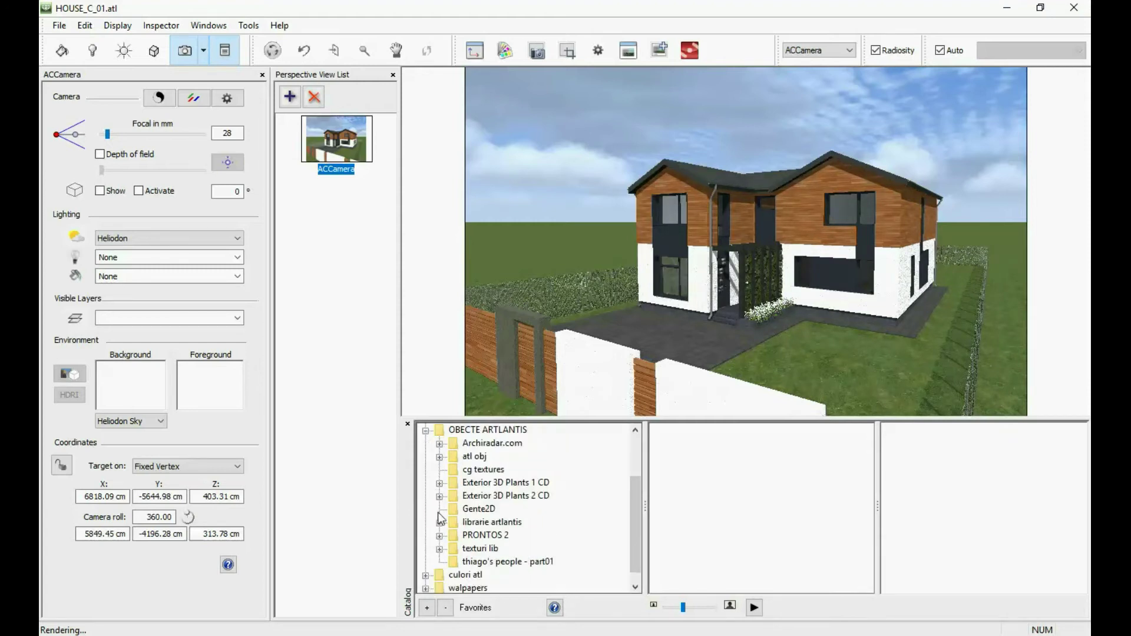
left_click(438, 522)
scroll(454, 495, "down", 5)
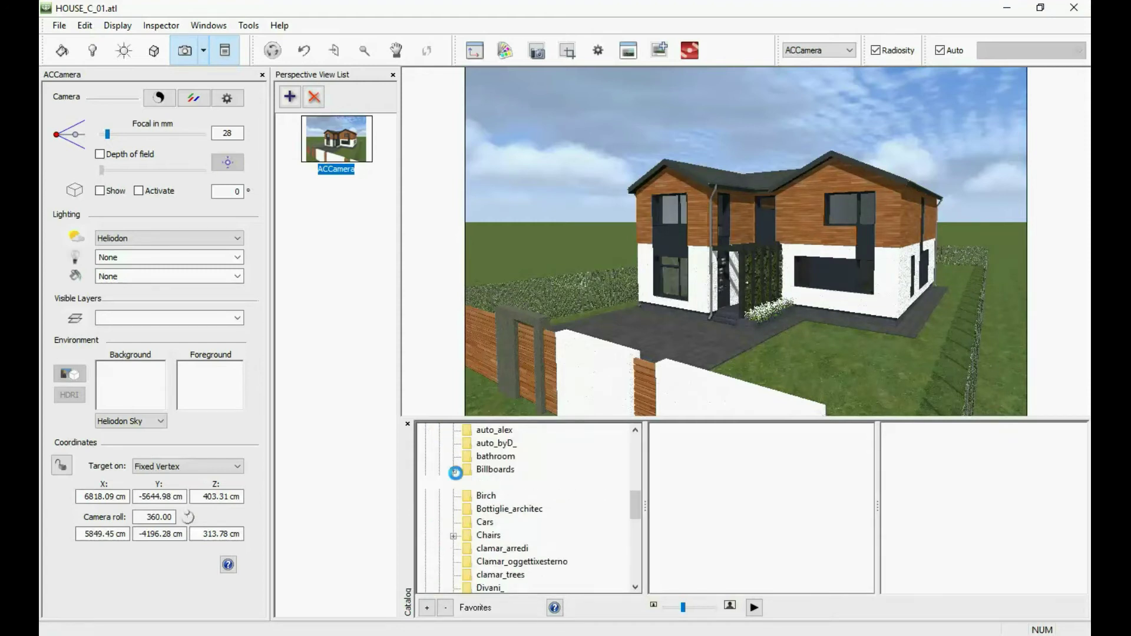
left_click(453, 470)
left_click(518, 489)
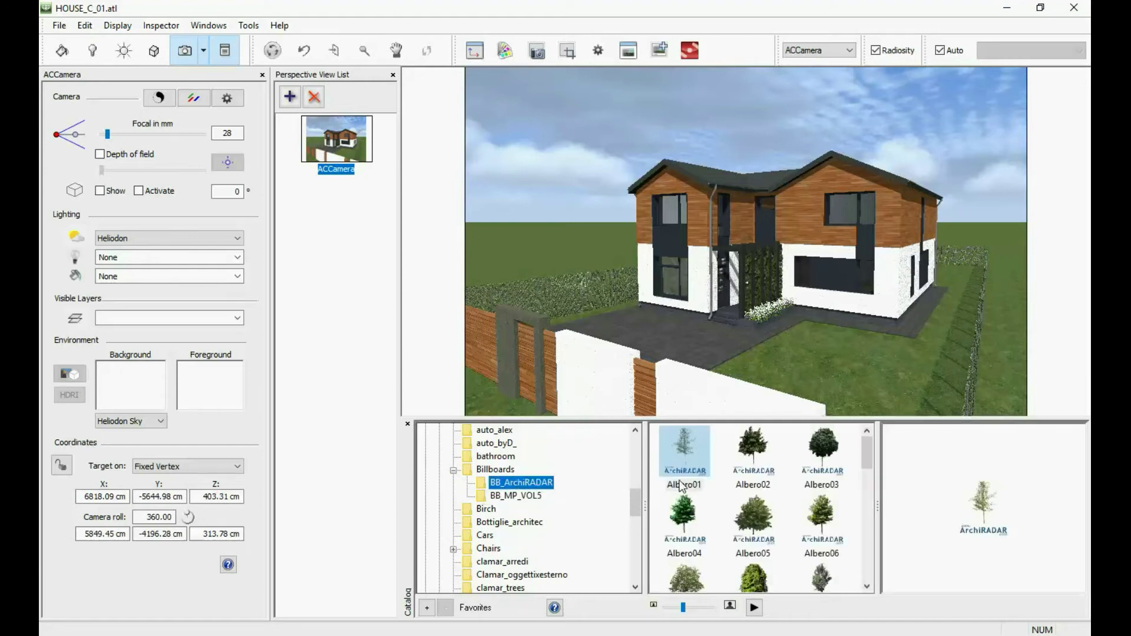
left_click_drag(756, 526, 909, 390)
left_click_drag(975, 298, 979, 294)
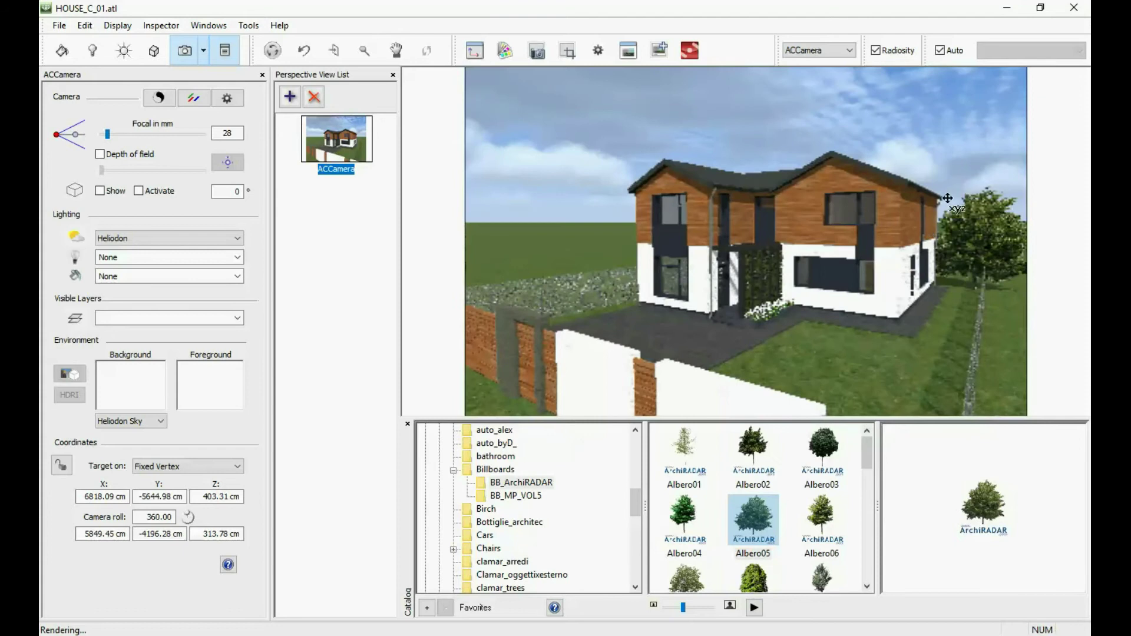
key("ctrl+z")
Step: Place an Albero06 tree with 33% transparency and an Albero02 tree with 40% transparency along the fence at the house's right side
left_click_drag(813, 533, 965, 298)
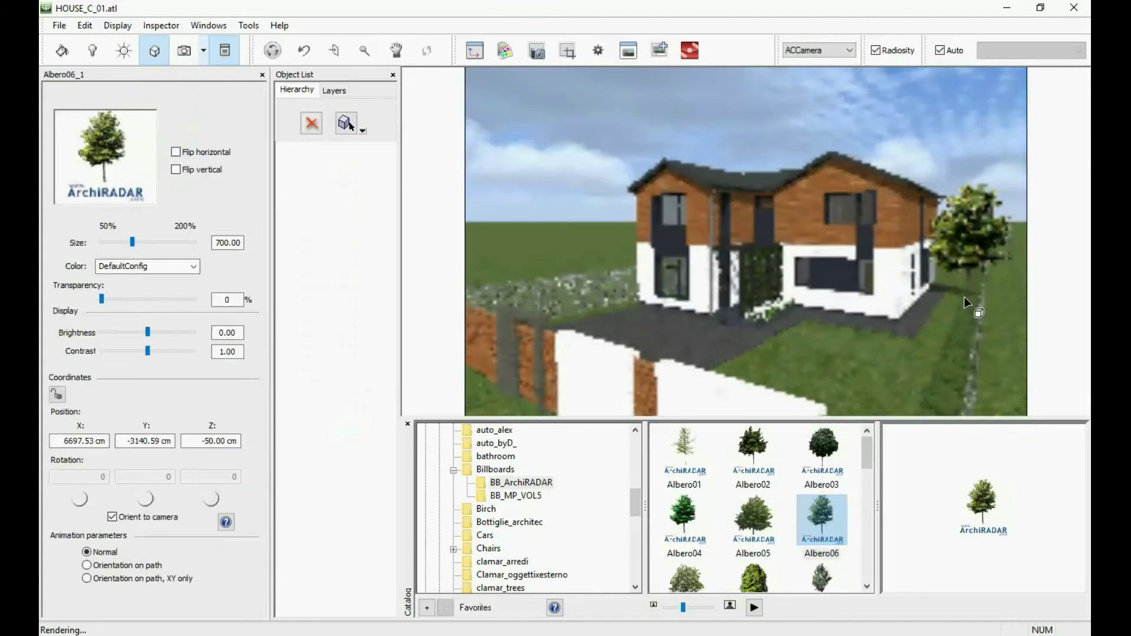
left_click_drag(101, 300, 132, 300)
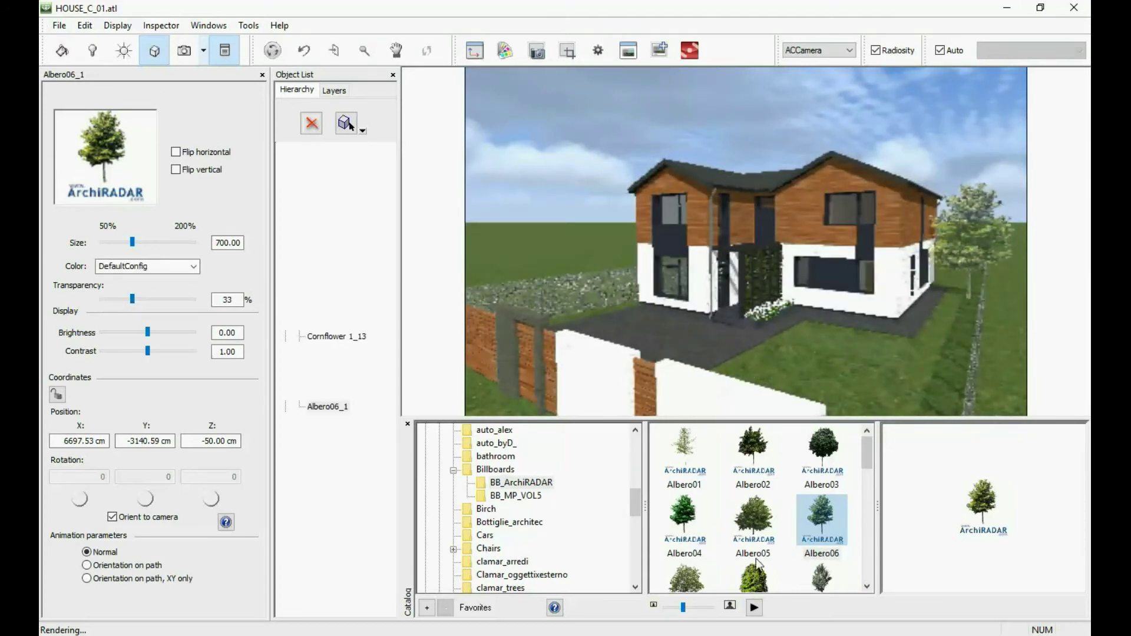
left_click_drag(764, 460, 956, 333)
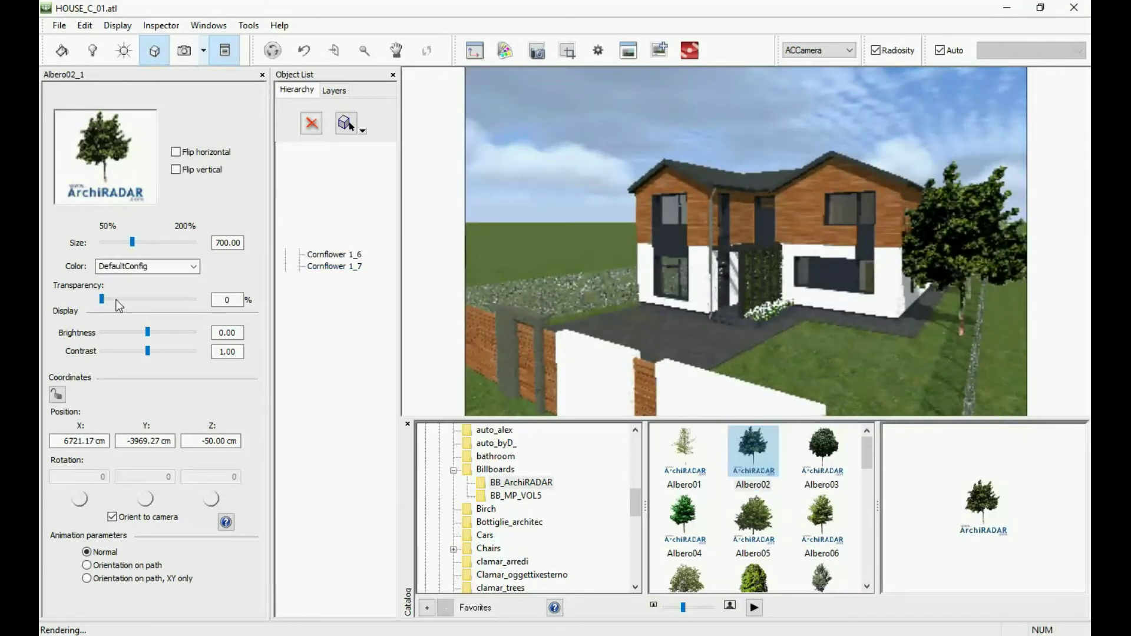
left_click_drag(105, 299, 138, 299)
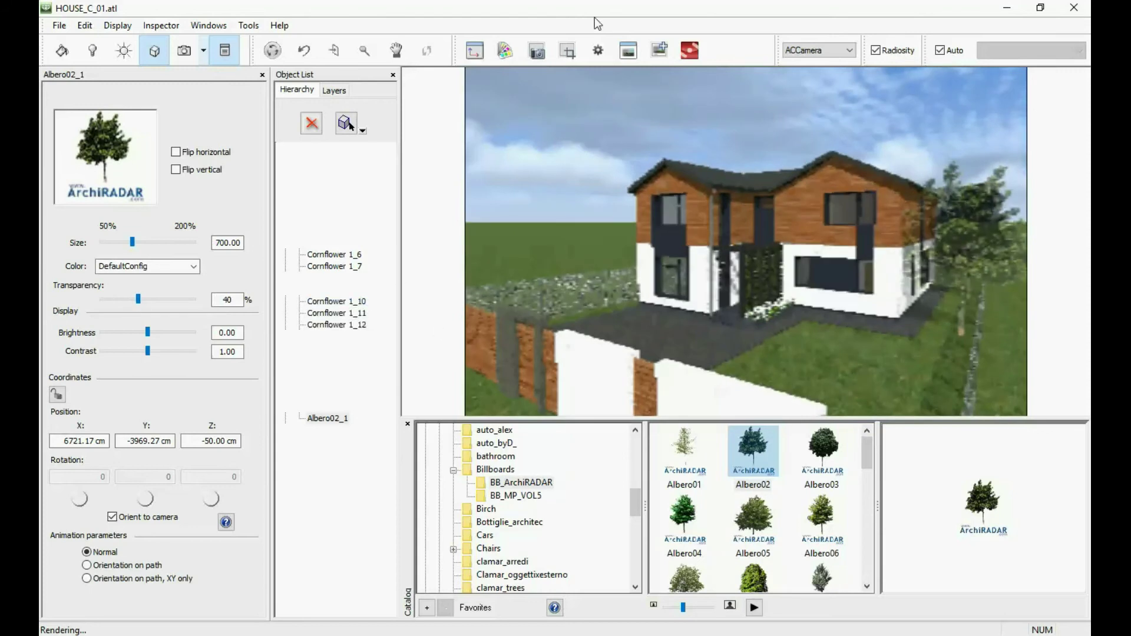
left_click_drag(964, 332, 1005, 337)
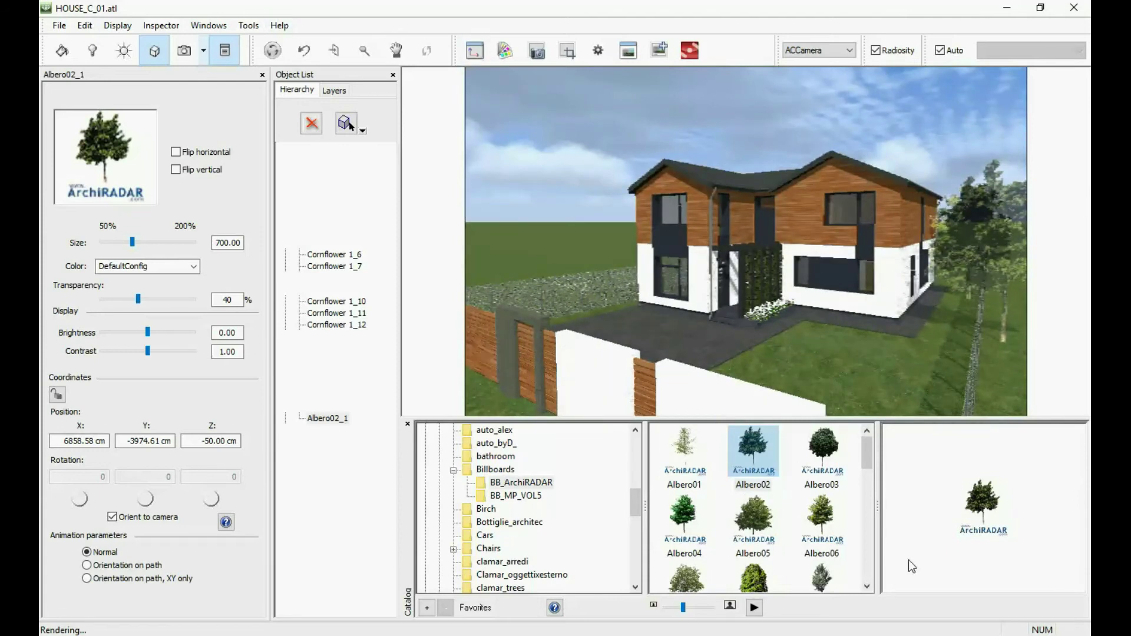
Step: Place a semi-transparent Albero05 tree, move it in plan to the house's left boundary, and add two Albero06 trees there
left_click_drag(756, 531, 860, 366)
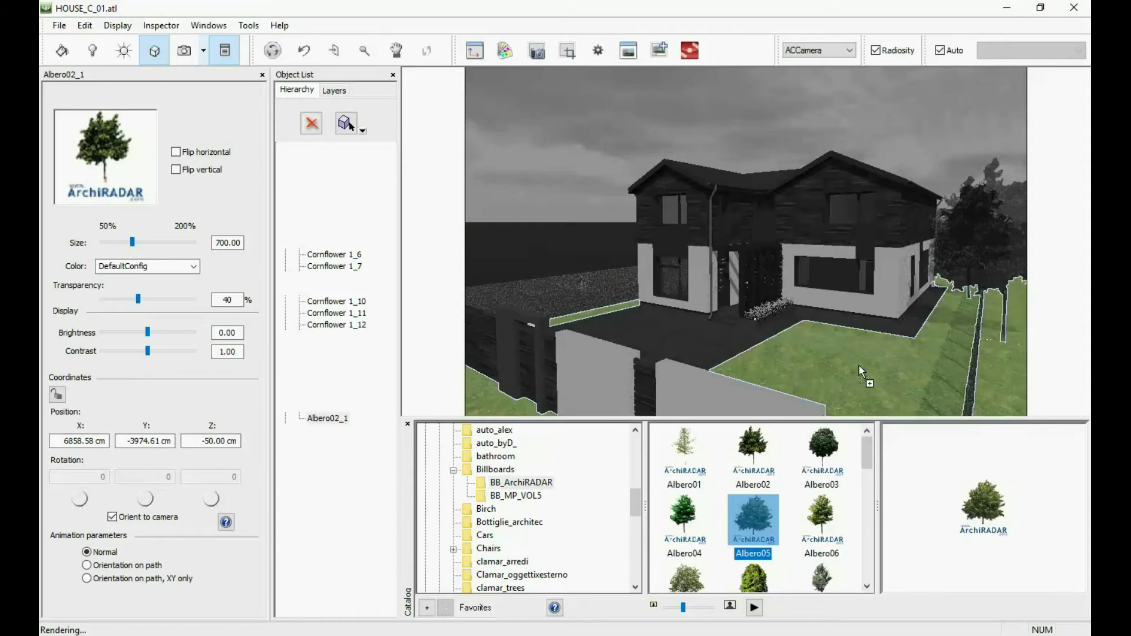
left_click_drag(137, 300, 126, 298)
left_click(475, 52)
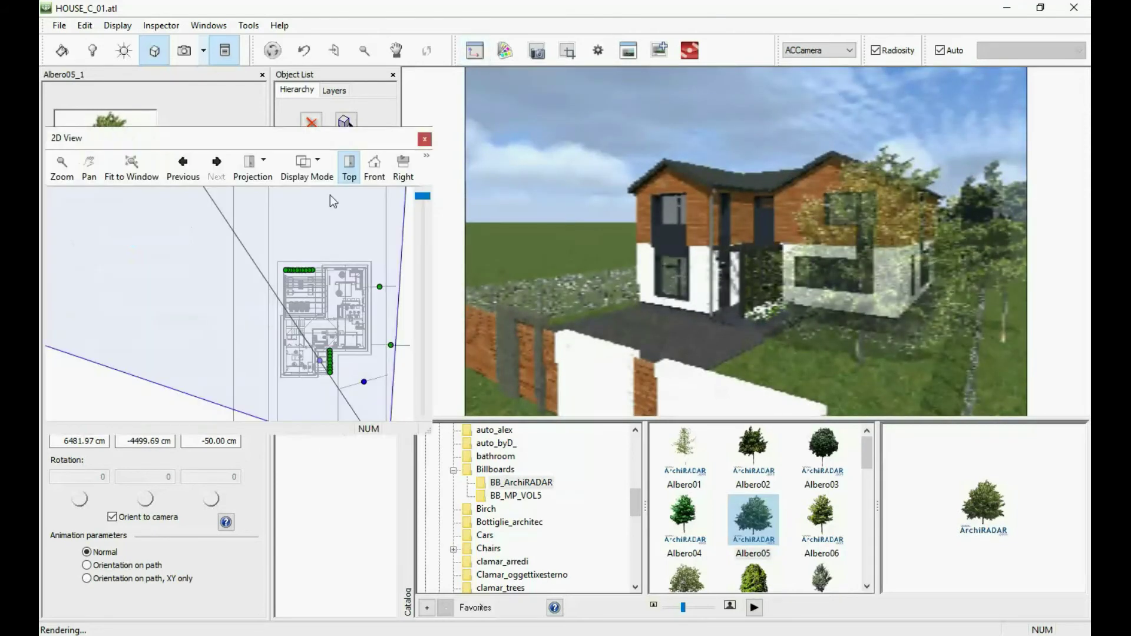
mouse_move(365, 384)
left_mouse_down()
mouse_move(279, 347)
mouse_move(265, 365)
mouse_move(270, 319)
left_mouse_up()
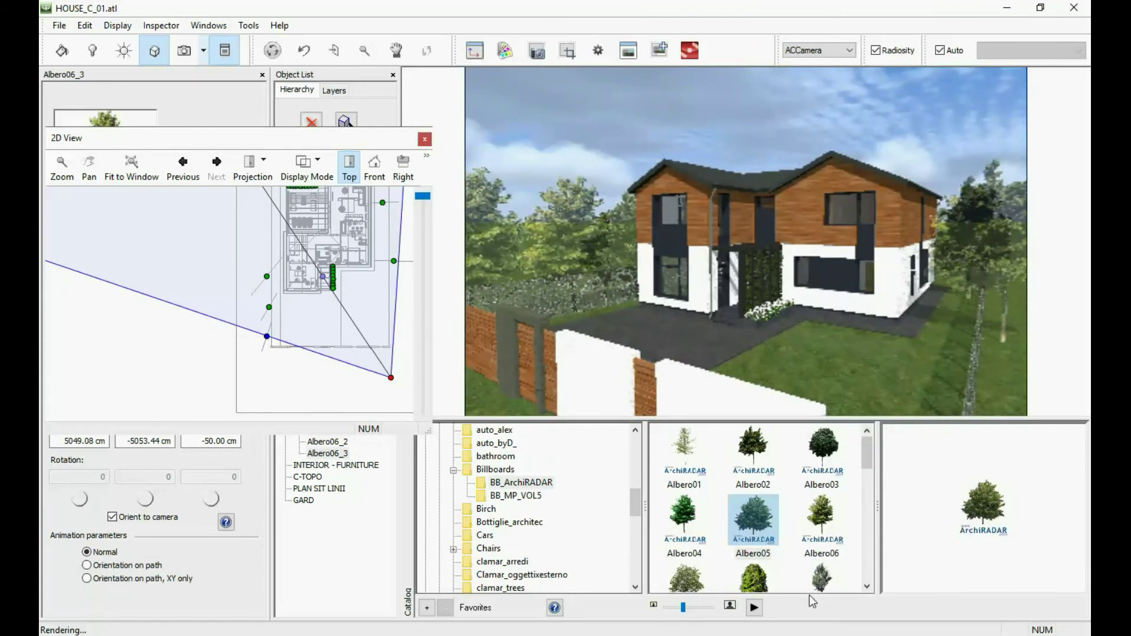
Step: Place an Albero09 tree with 28% transparency, shrink it to about 375, and move it in plan toward the plot's front right corner
scroll(812, 596, "down", 1)
left_click_drag(821, 550, 953, 413)
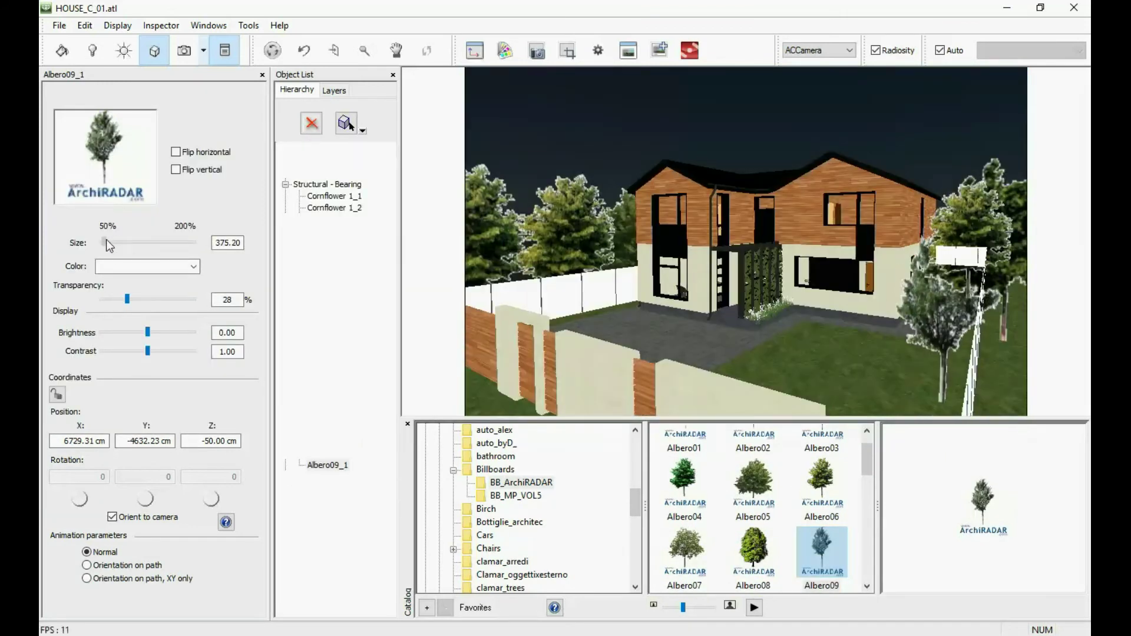
left_click_drag(387, 316, 384, 340)
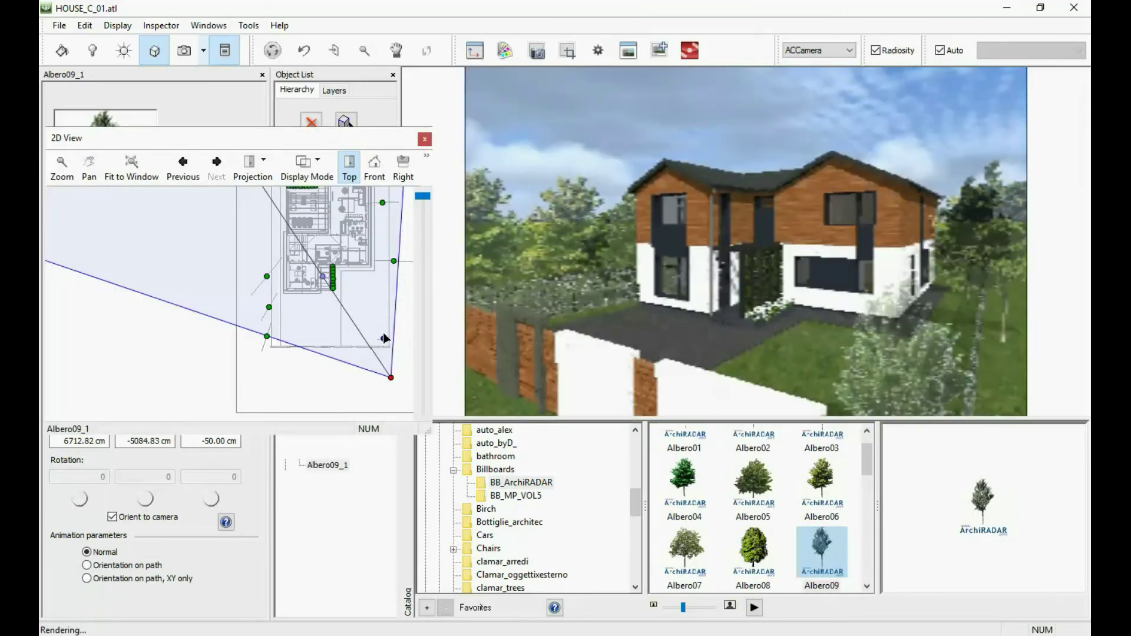
Step: Move the camera in plan closer to the house, past the street fence, to frame the front facade and driveway
left_click(425, 140)
left_click(535, 57)
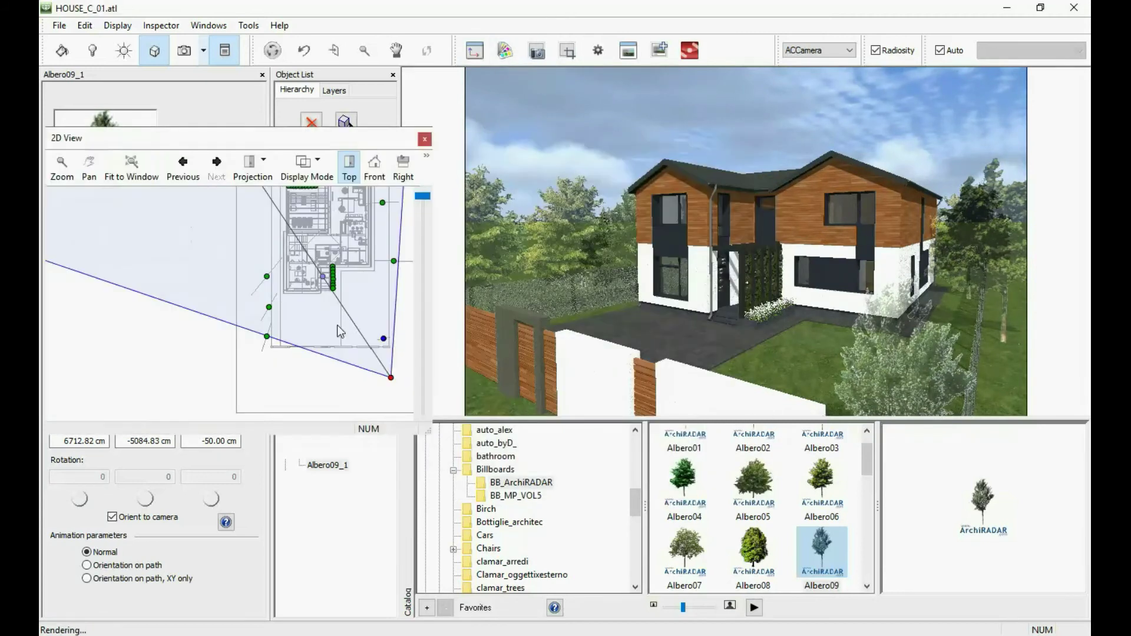
left_click_drag(391, 377, 368, 358)
left_click(184, 51)
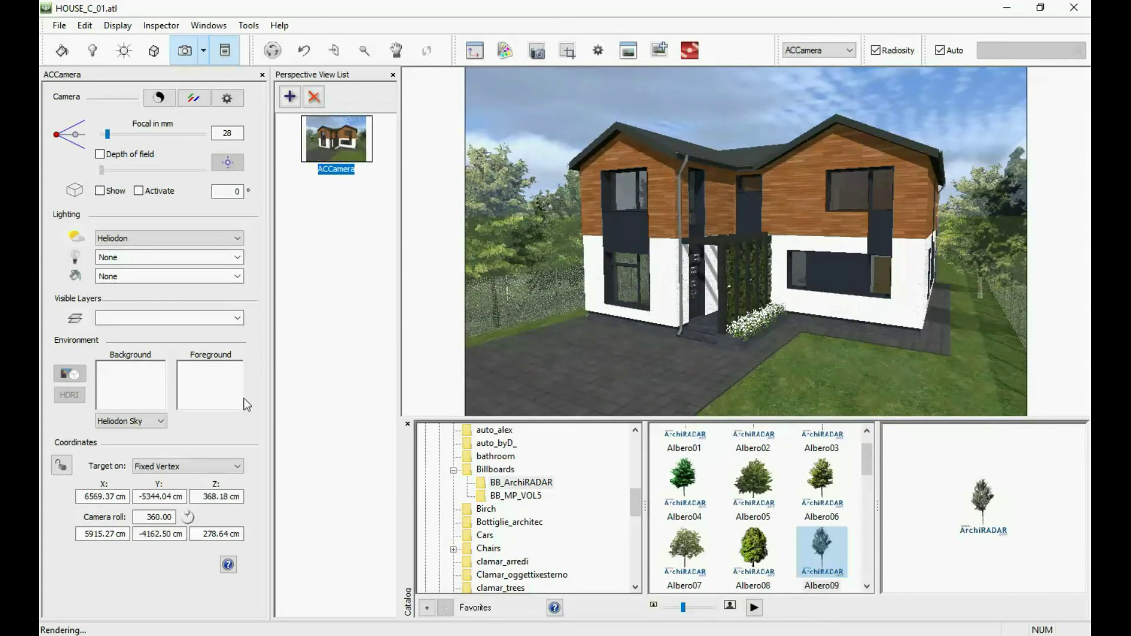
Step: Place the MP_DONNA_37 billboard from the BB_MP_VOL5 collection on the driveway paving and set its transparency to 14%
left_click(515, 494)
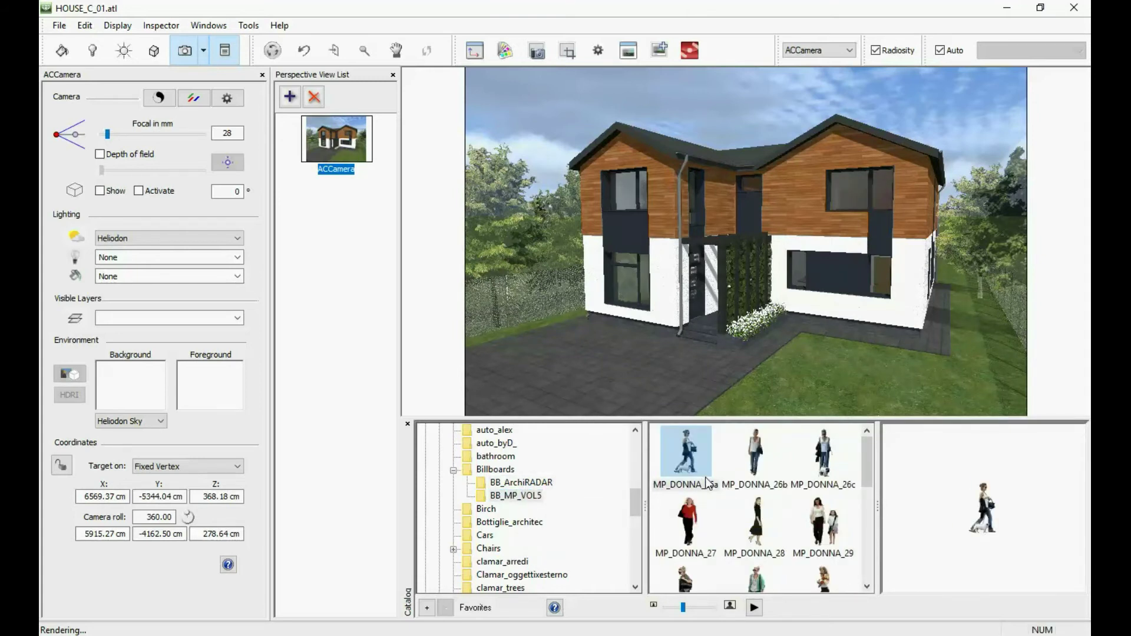
left_click_drag(864, 464, 874, 517)
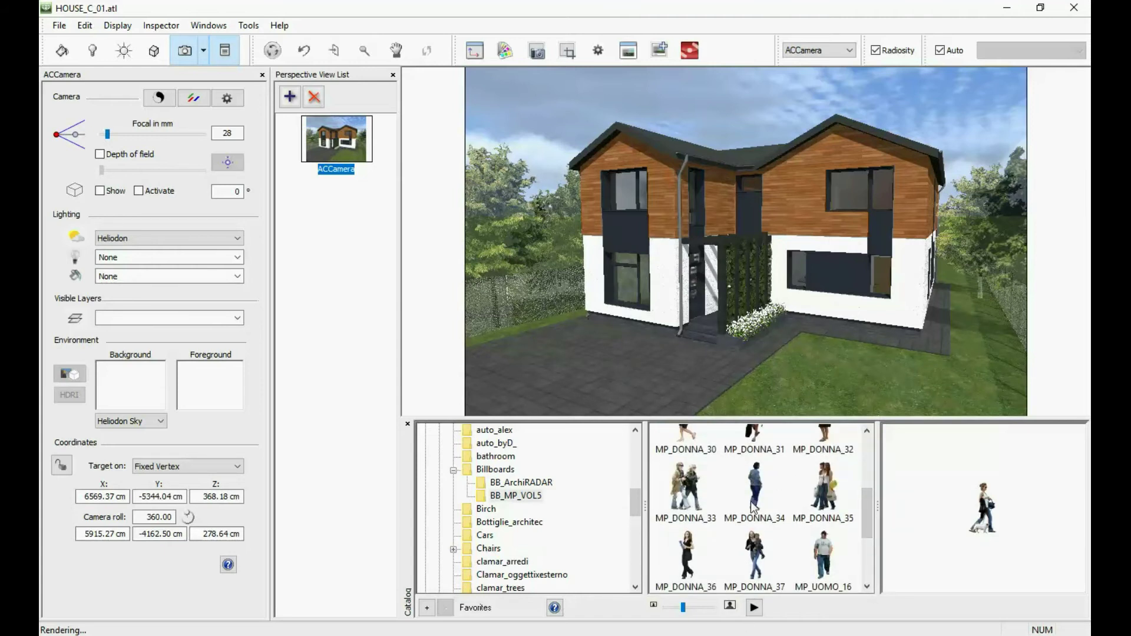
left_click_drag(755, 564, 648, 362)
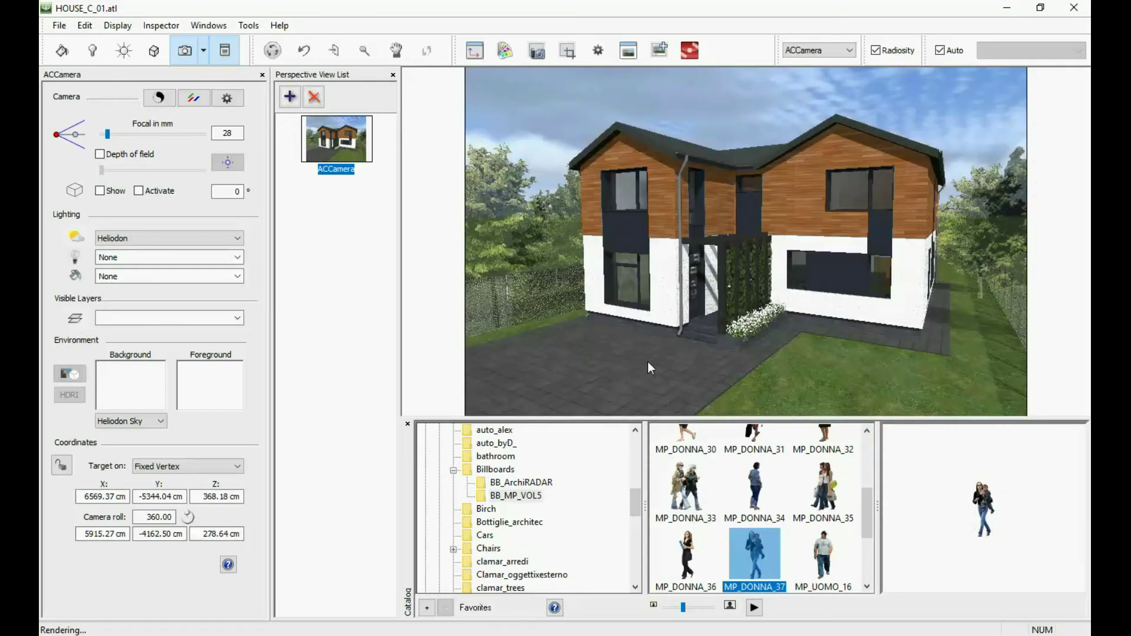
left_click_drag(100, 298, 115, 299)
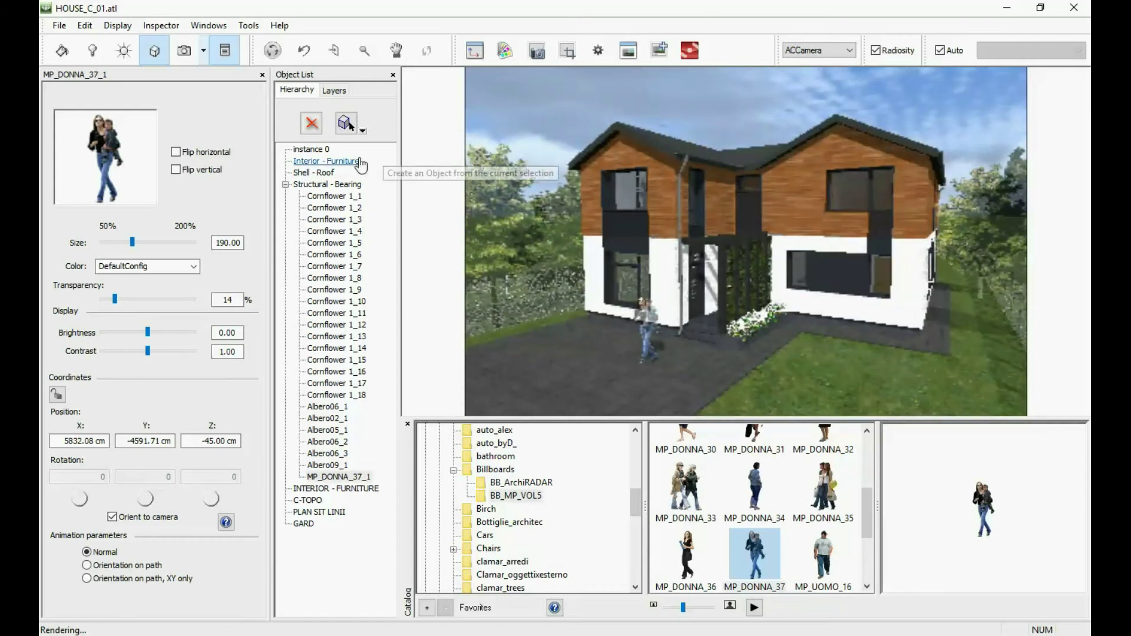
Step: Raise the camera to show the roof and apply the Mercurey01 roof tile shader to it
left_click(261, 75)
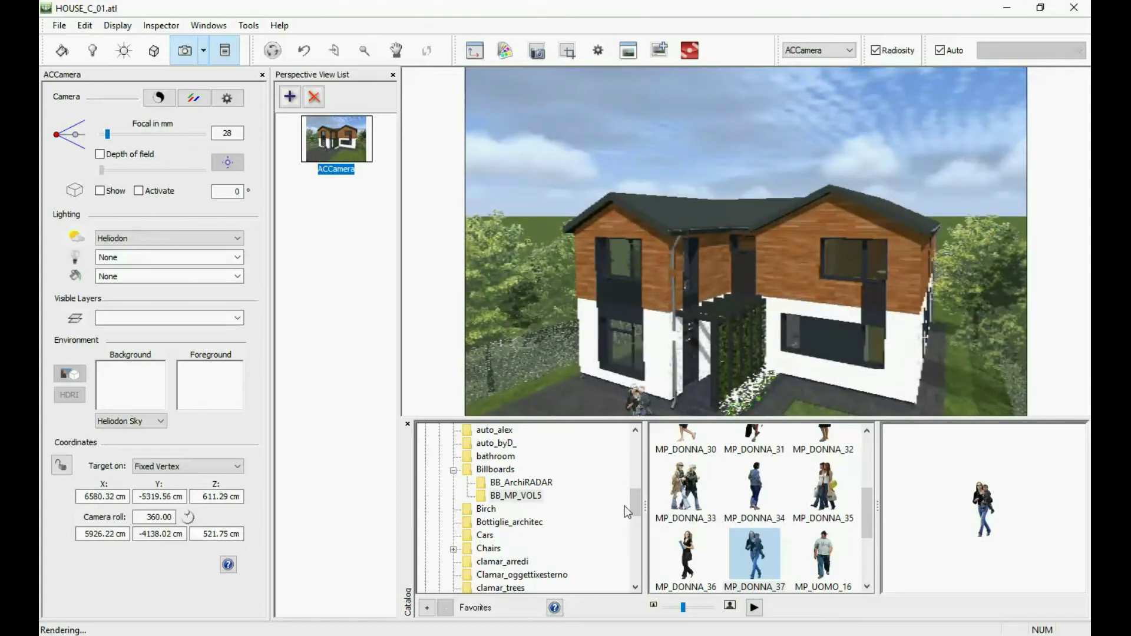
left_click_drag(634, 502, 634, 438)
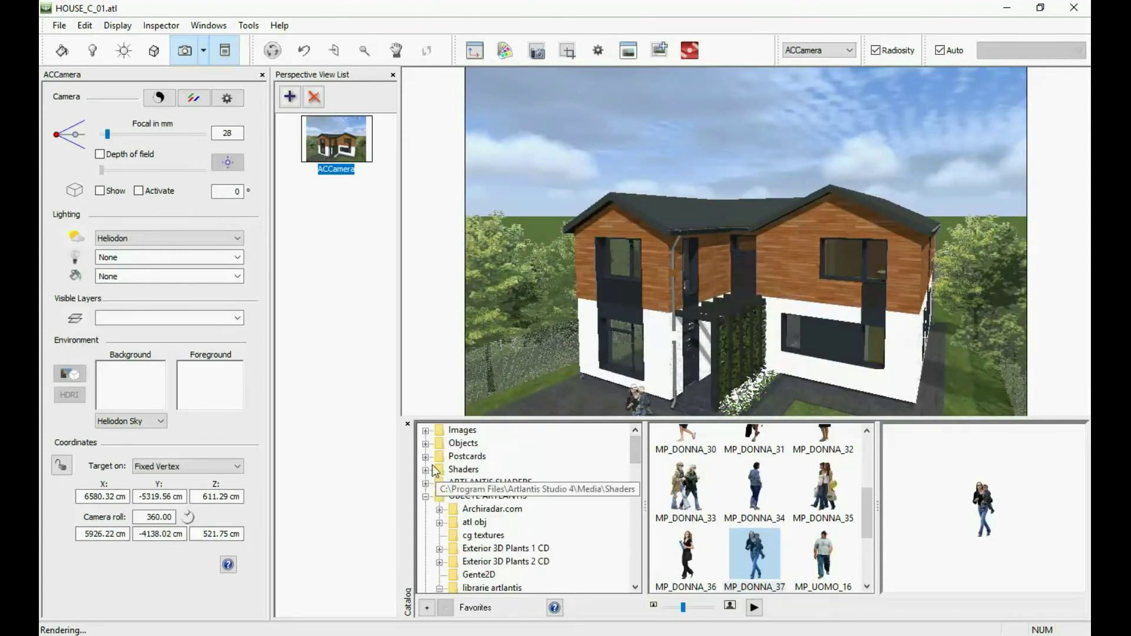
left_click(426, 470)
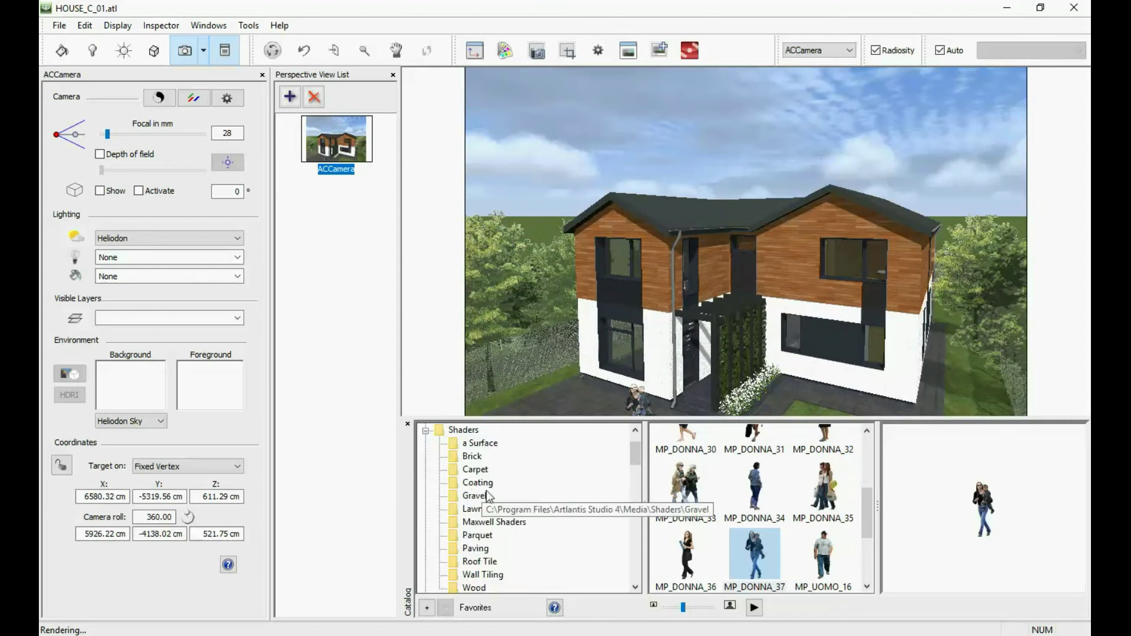
left_click(479, 561)
left_click(773, 468)
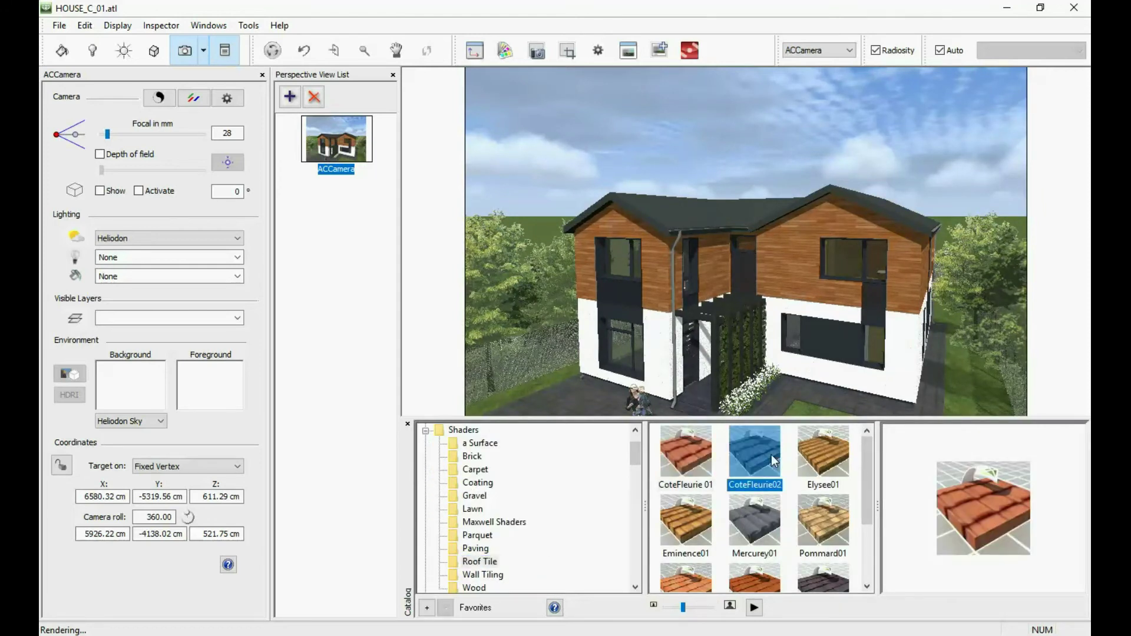
left_click(773, 528)
left_click_drag(691, 205, 691, 205)
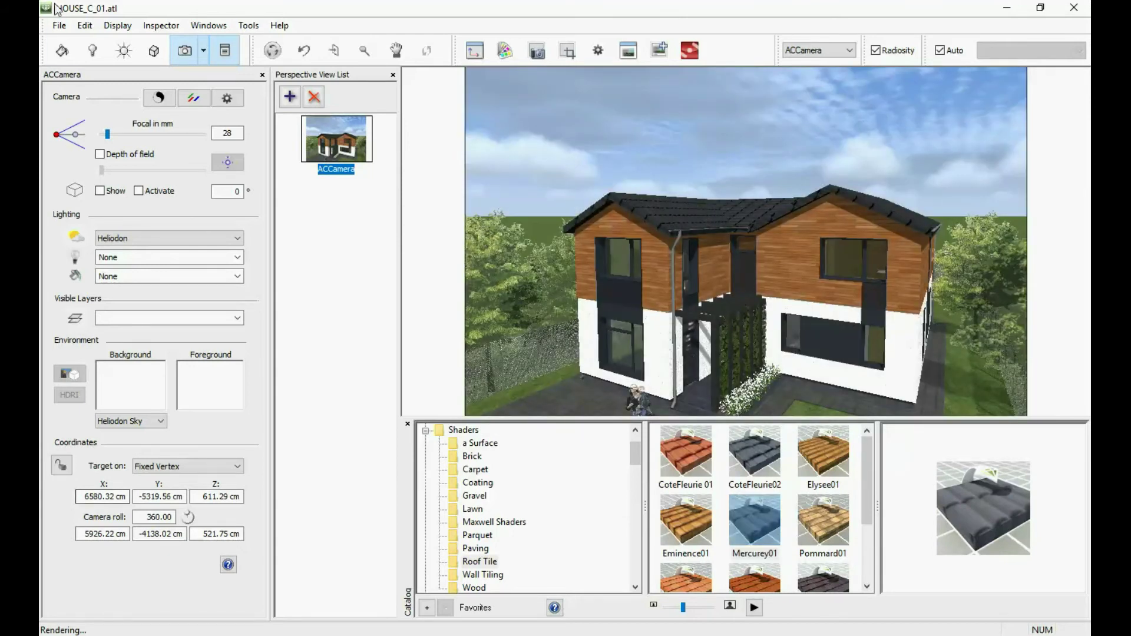
Step: Set the projection of the roof's Mercurey01 shader to Horizontal
left_click(62, 50)
left_click(144, 481)
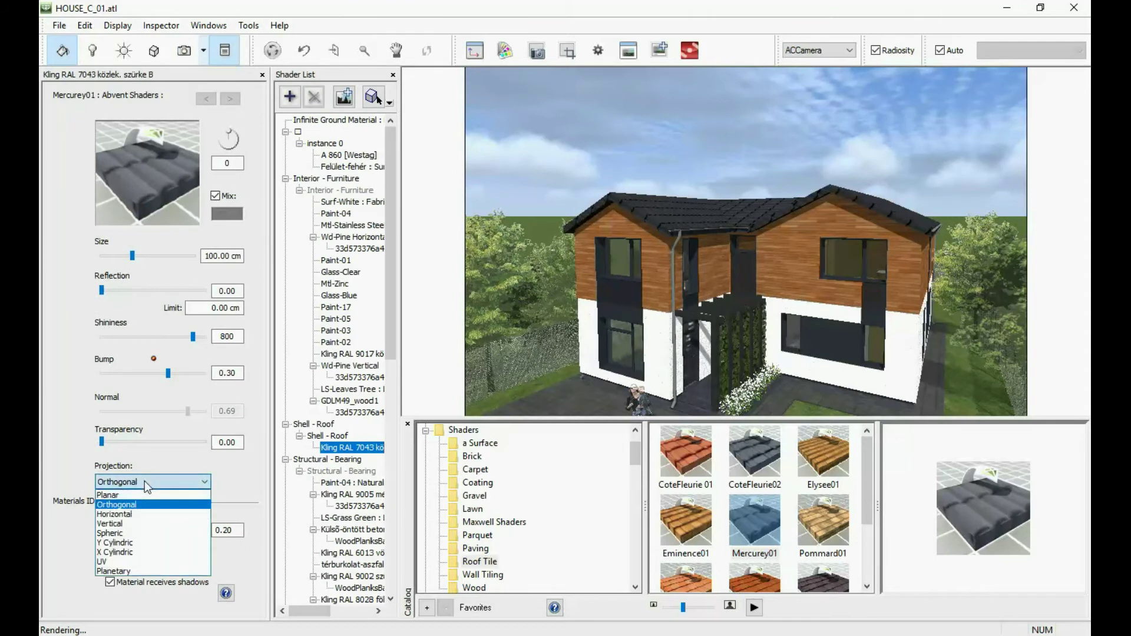
left_click(132, 515)
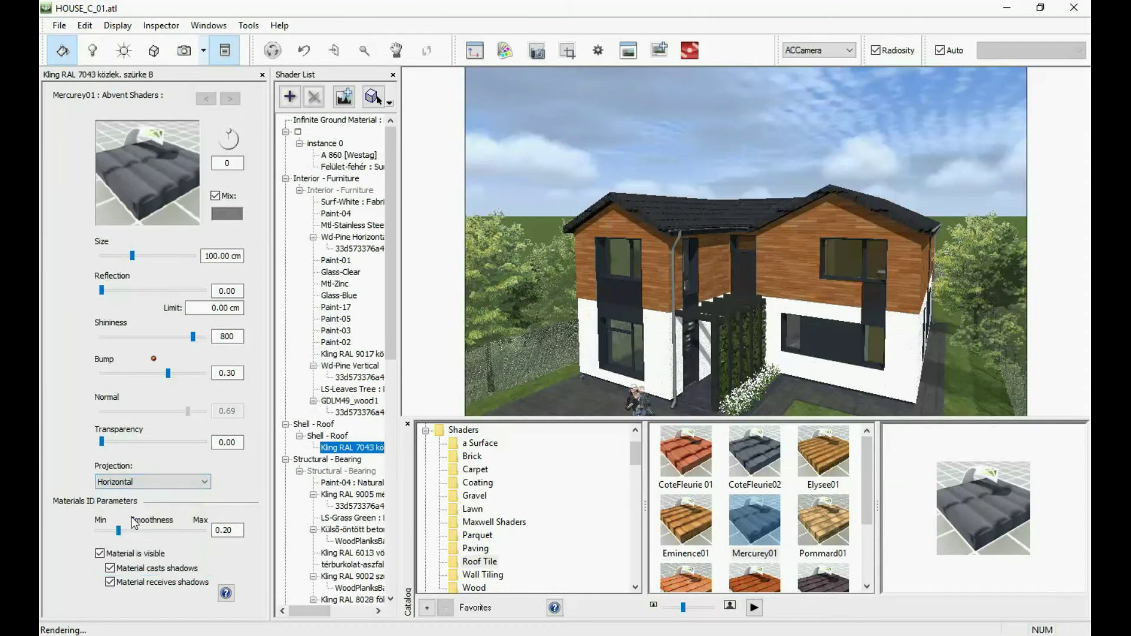
Step: Reposition the camera above the front of the house, using the plan view, for a close view of the roof tiles
left_click(185, 50)
left_click_drag(928, 266, 812, 198)
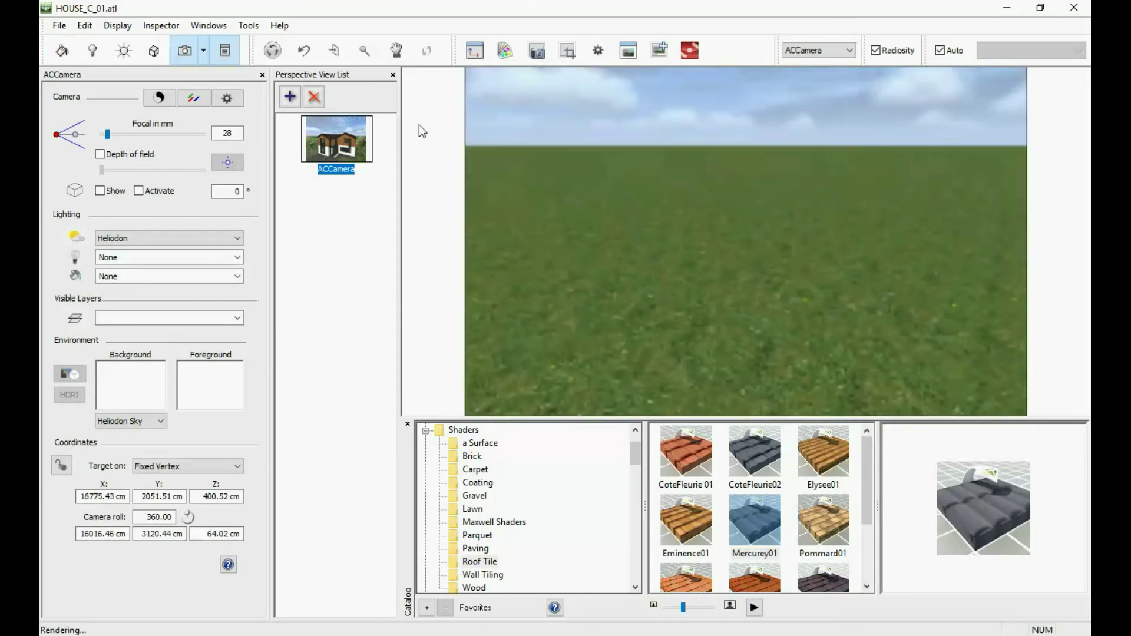
left_click(474, 50)
left_click_drag(349, 230, 342, 336)
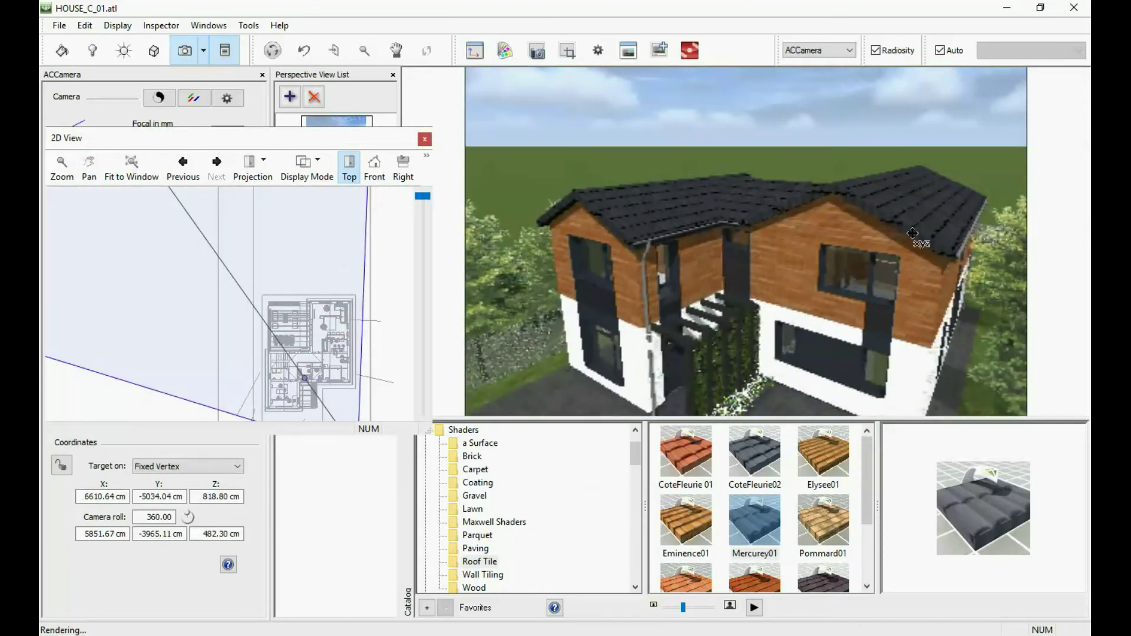
left_click_drag(933, 247, 795, 247)
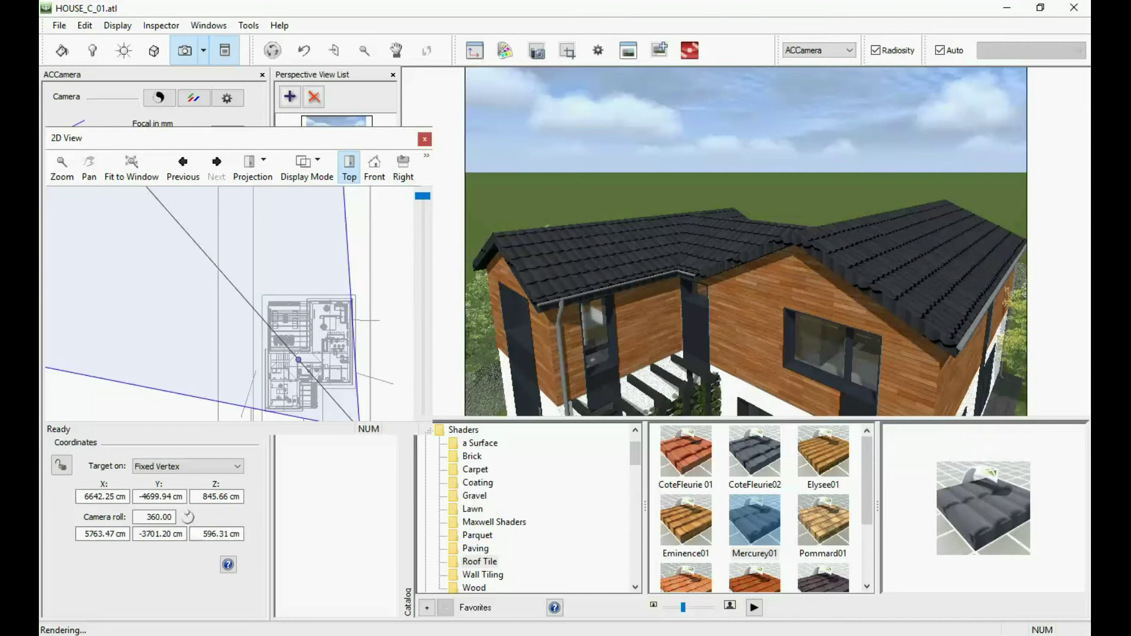
left_click(424, 139)
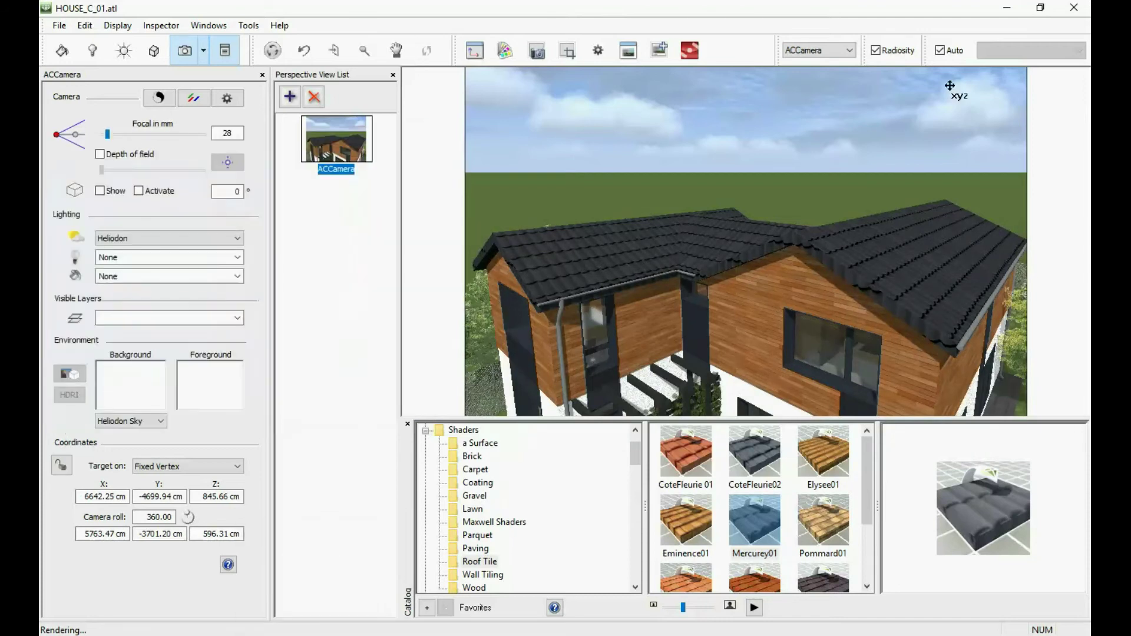
Step: Close Artlantis and the atl folder window, return to the ArchiCAD 3D model, and orbit to the roof above the terrace
left_click(1072, 9)
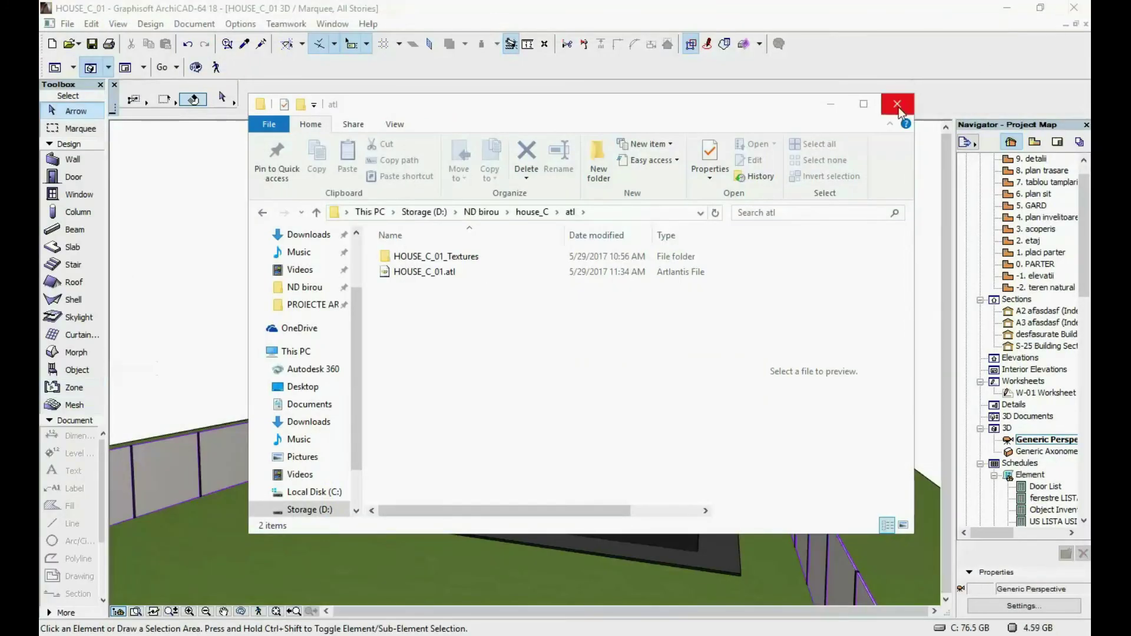
left_click(896, 104)
middle_click_drag(514, 301, 461, 287, "shift")
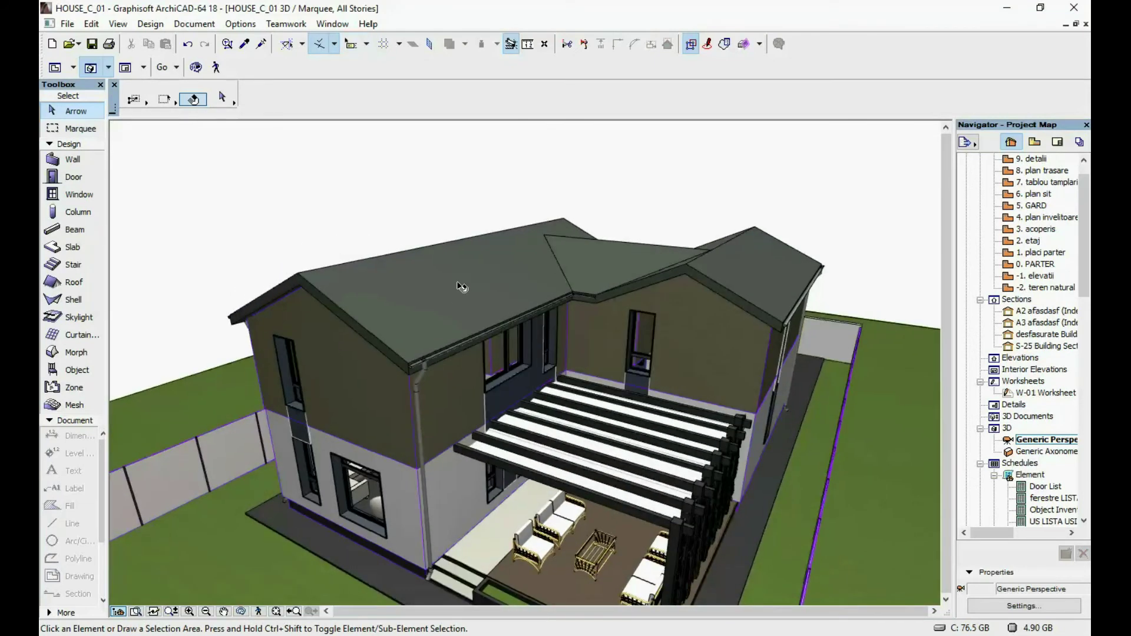
Step: Select all the roofs and set their edge surface to Kling RAL 6003 olívzöld
left_click(71, 282)
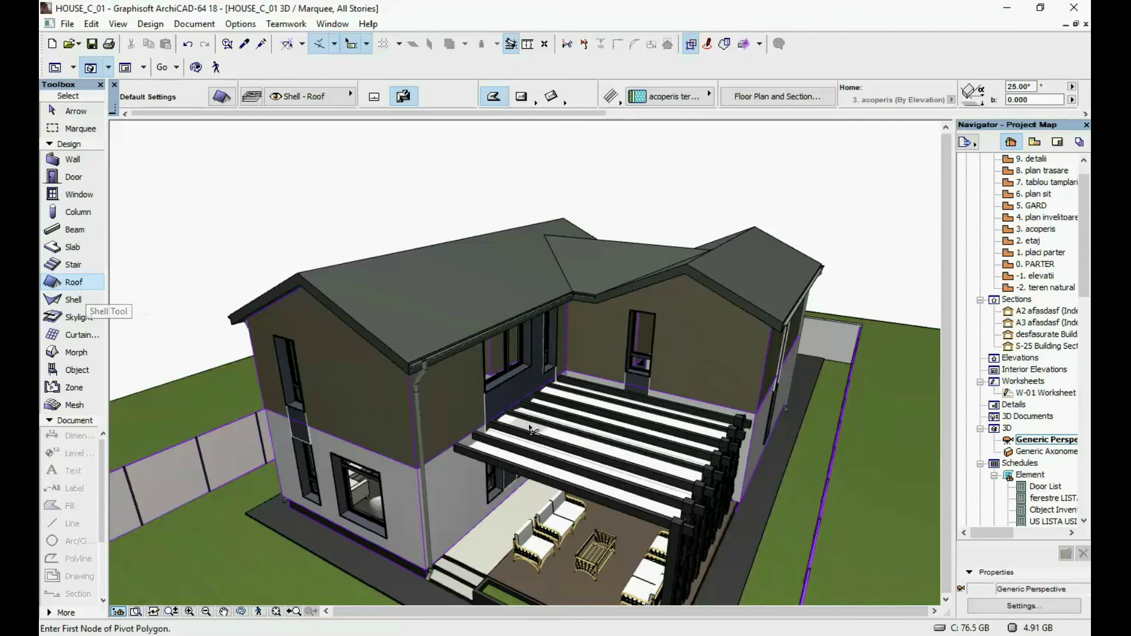
key("ctrl+a")
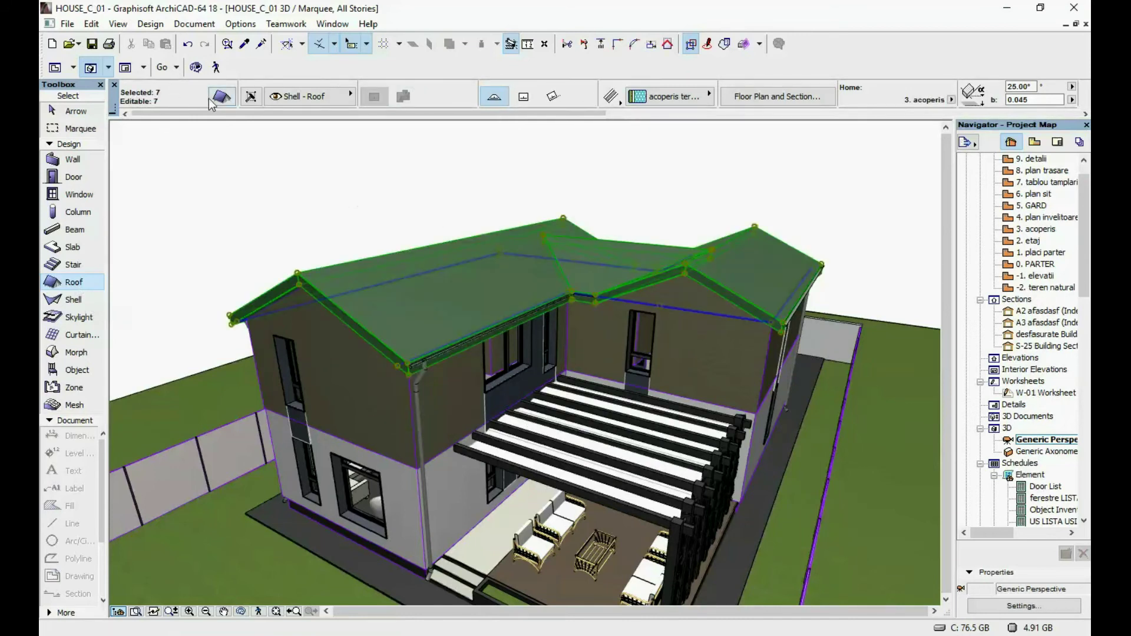
left_click(222, 97)
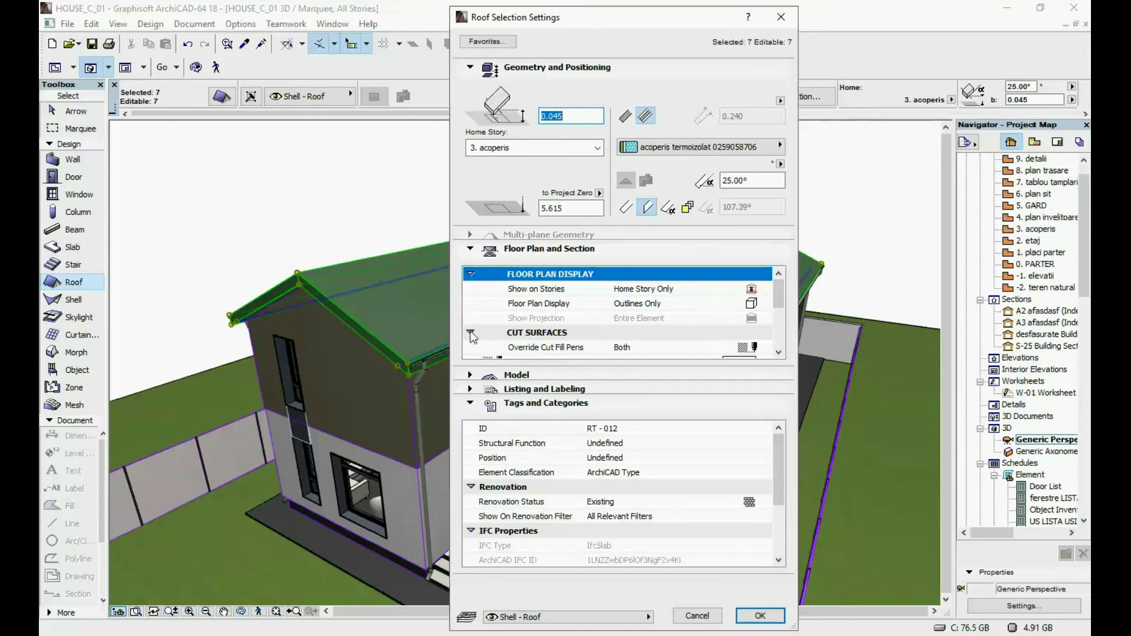
left_click(469, 376)
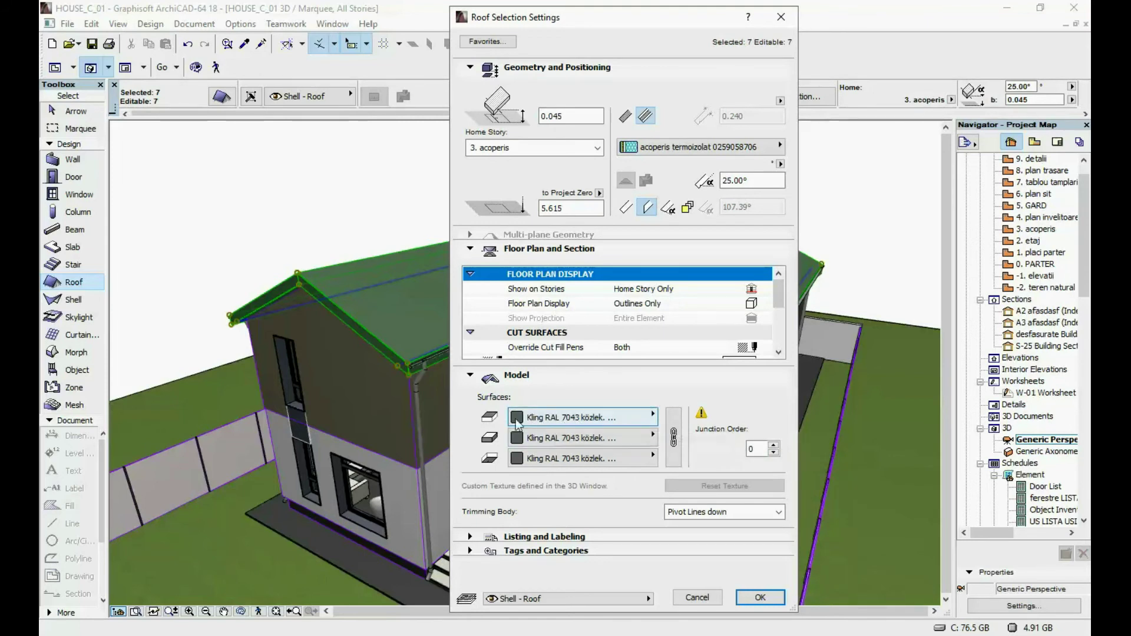
left_click(559, 438)
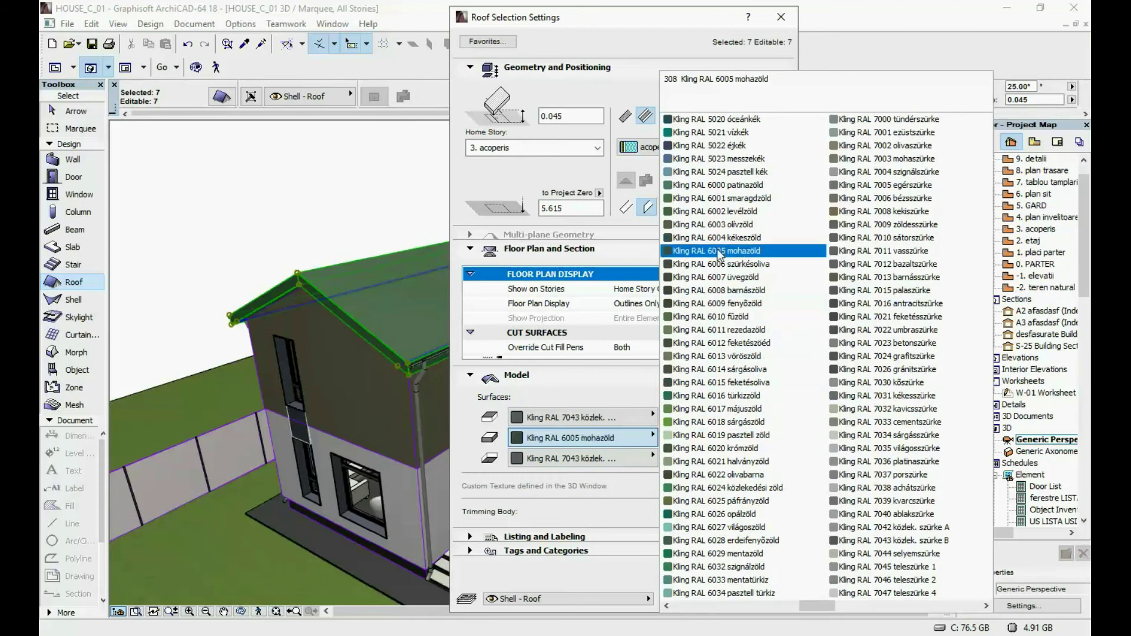
left_click(734, 224)
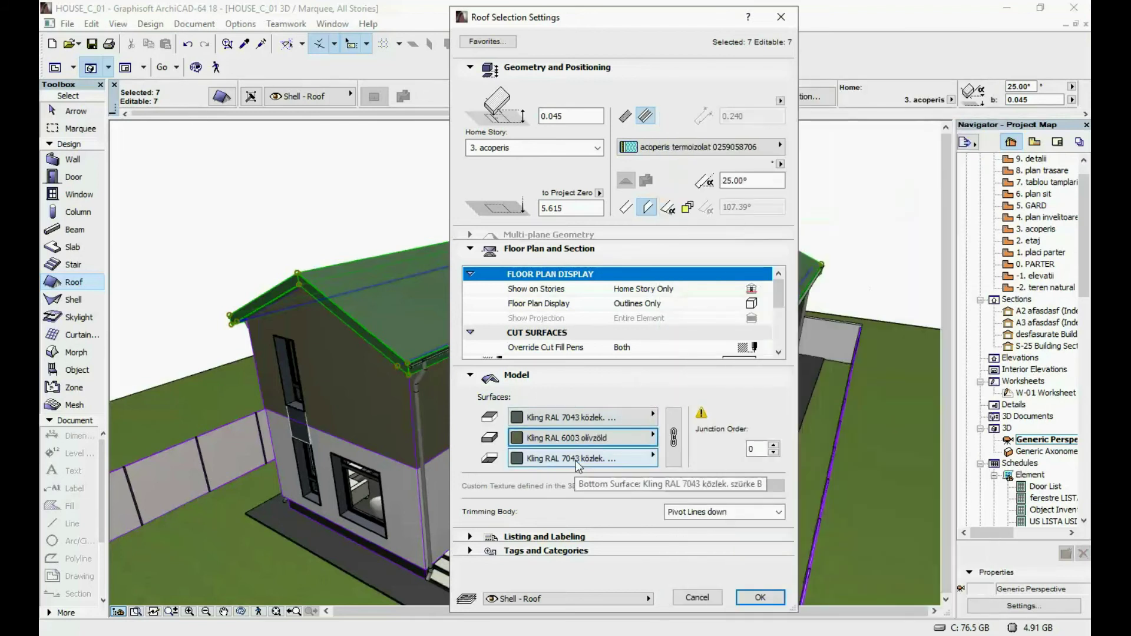
Step: Set the selected roofs' bottom surface to Kling RAL 6004 kékeszöld, apply the settings and clear the selection
left_click(562, 458)
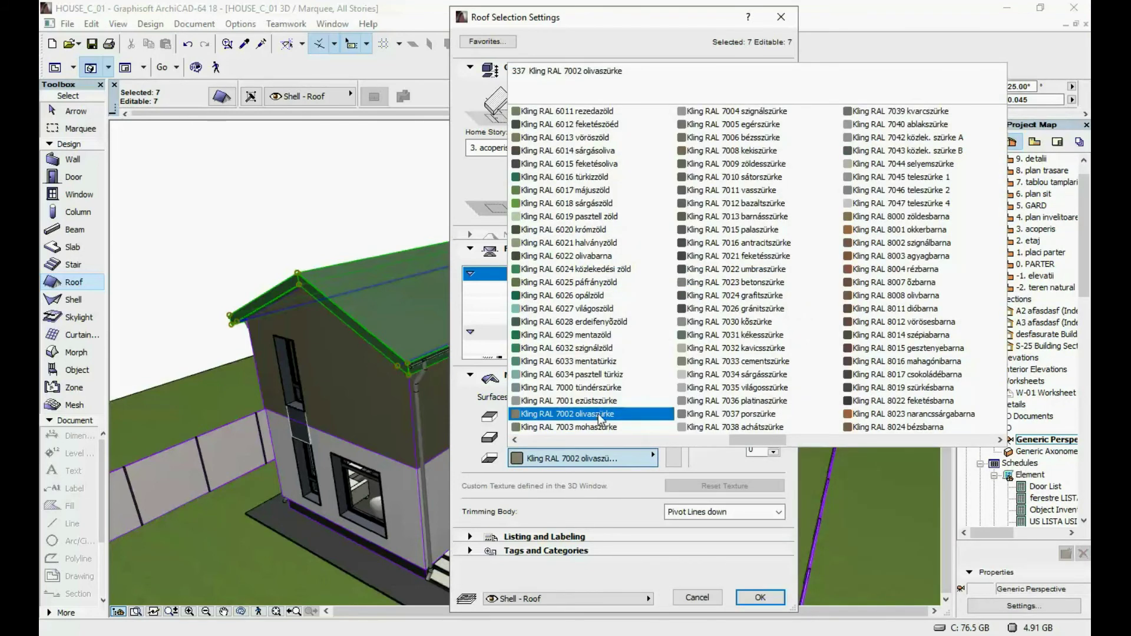
scroll(578, 306, "up", 8)
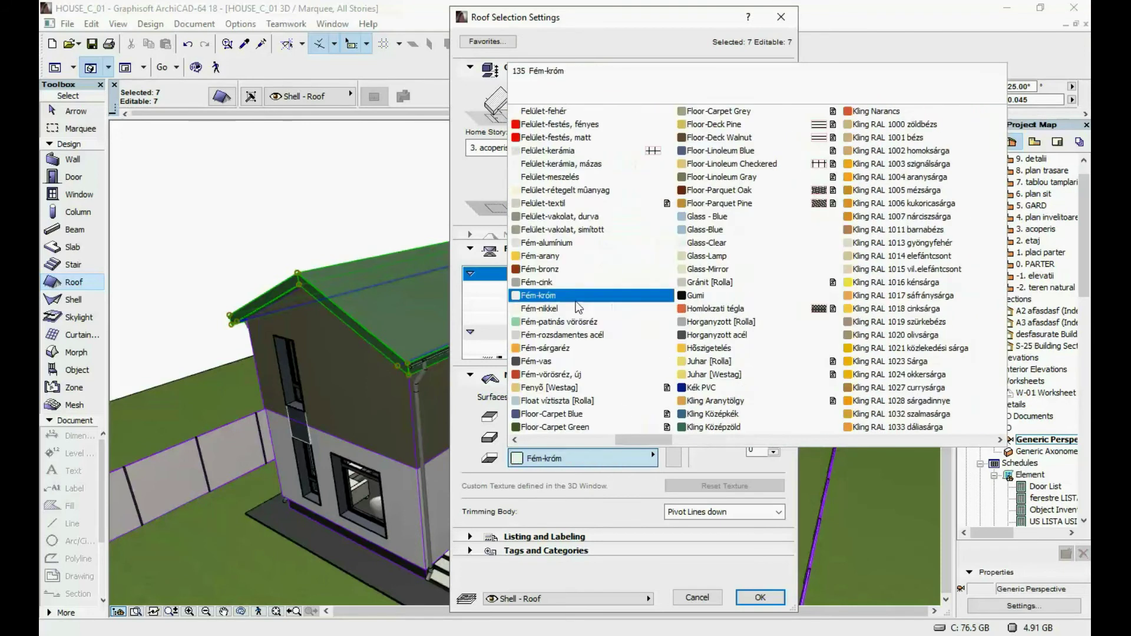
scroll(579, 306, "down", 4)
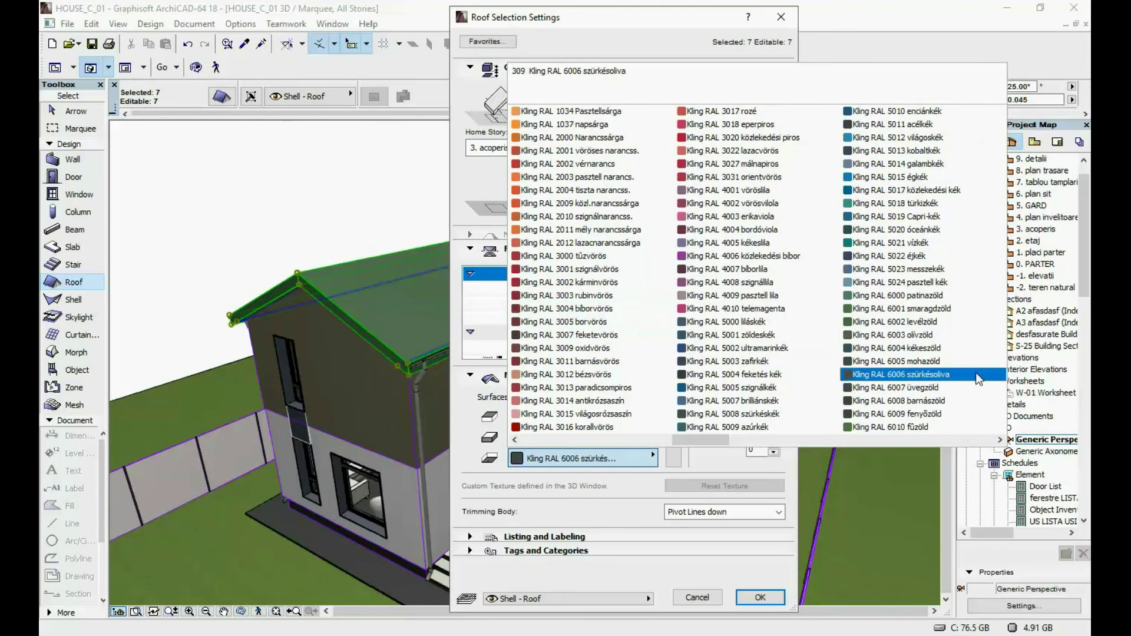
left_click(914, 348)
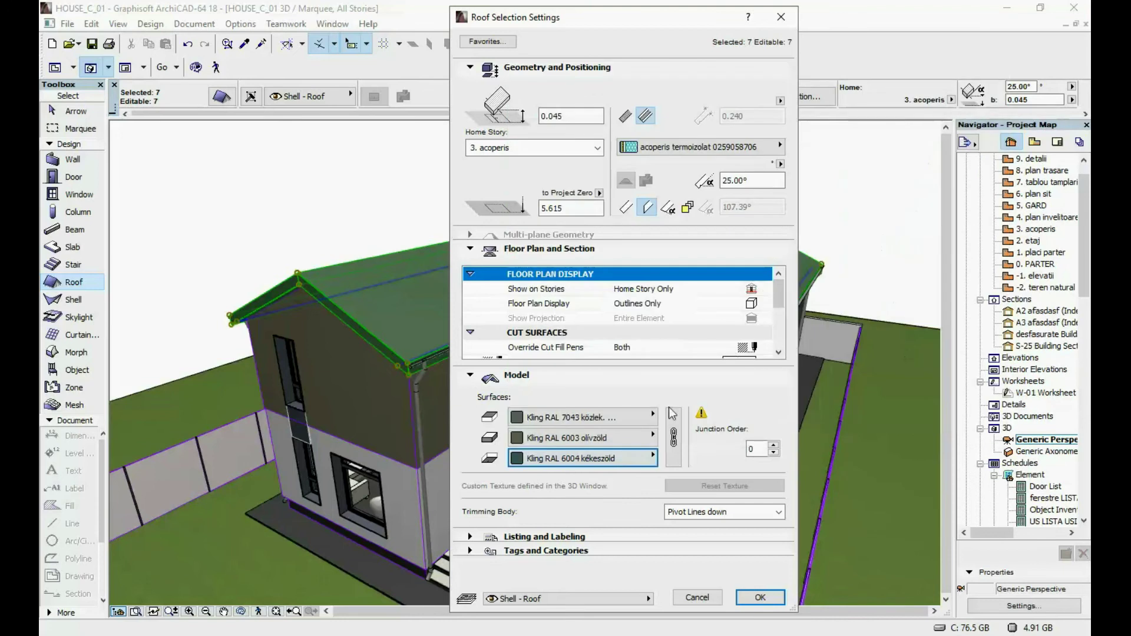
left_click(759, 598)
key("Escape")
mouse_move(442, 286)
middle_mouse_down("shift")
mouse_move(598, 245)
mouse_move(537, 285)
mouse_move(431, 300)
middle_mouse_up("shift")
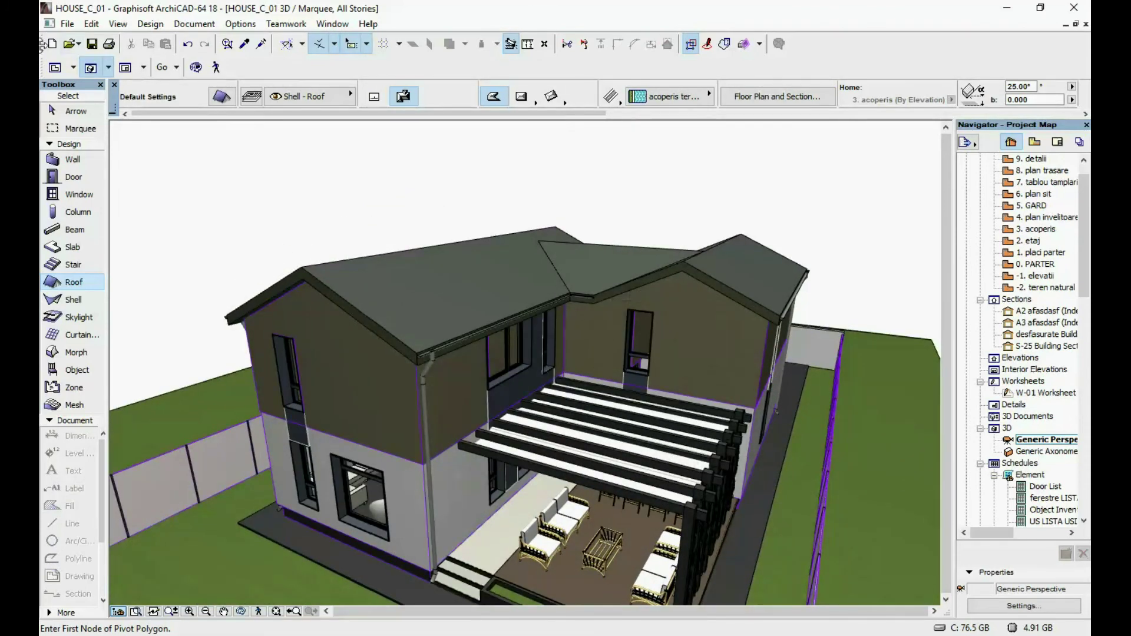
Step: Save the 3D model into the atl folder as a new Artlantis file, HOUSE_C_01_1.atl
left_click(66, 24)
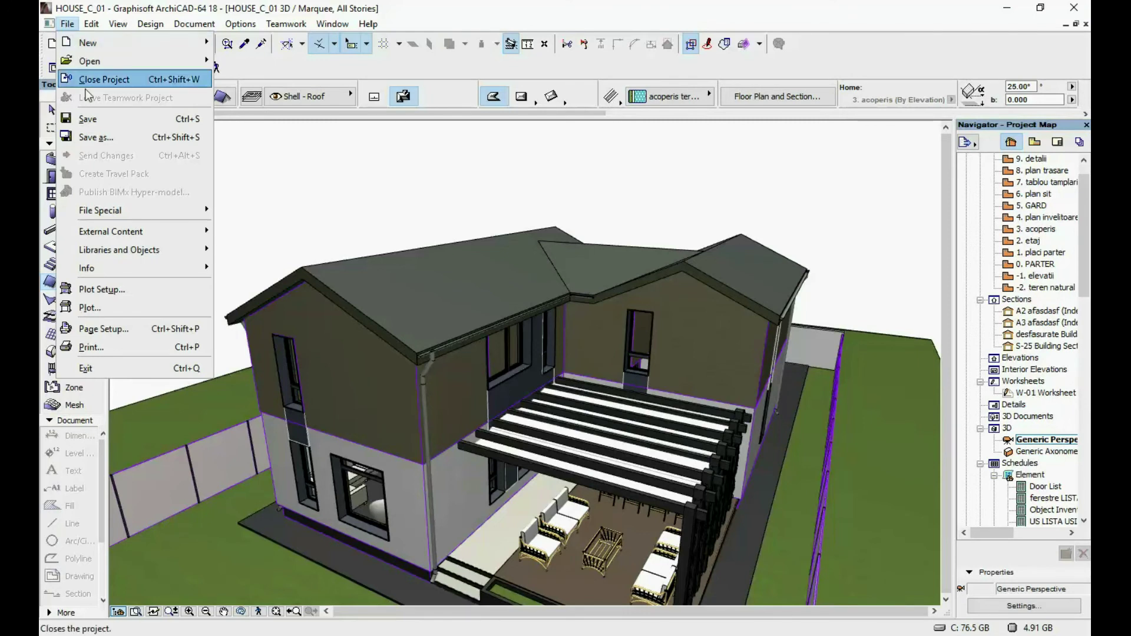
left_click(98, 137)
left_click(661, 494)
type("_b")
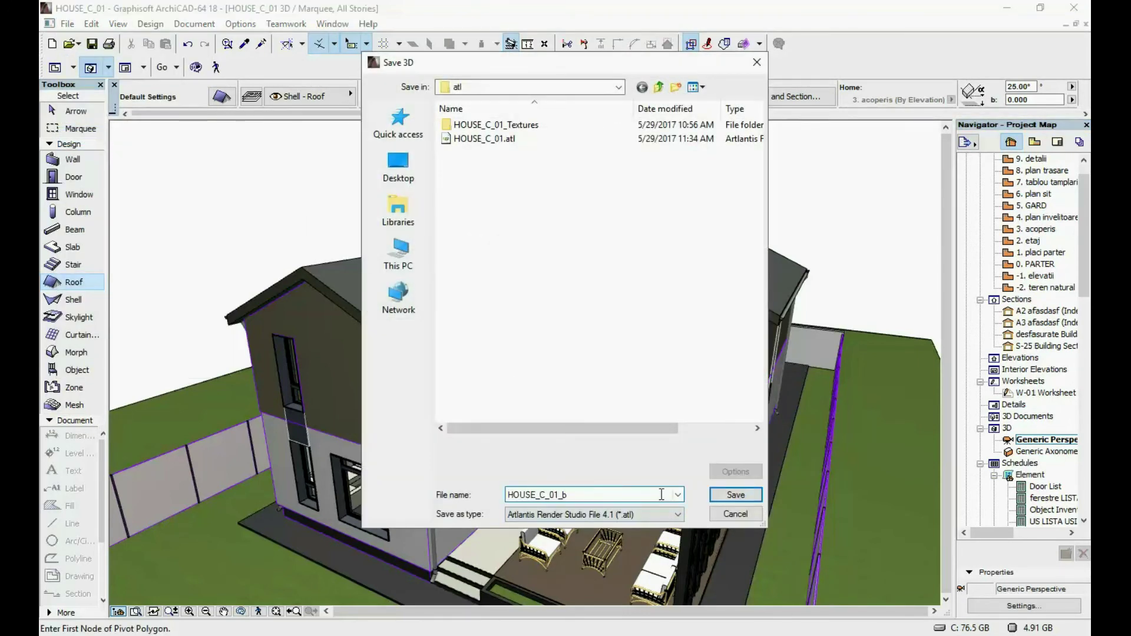
left_click(735, 494)
left_click(735, 446)
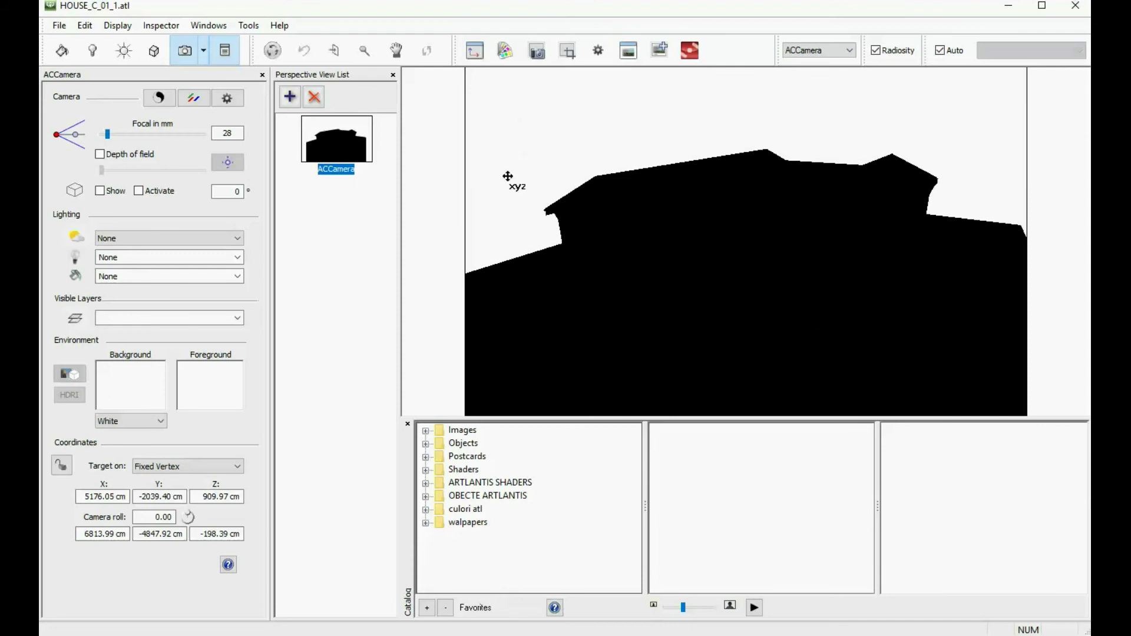
Step: Use HOUSE_C_01.atl as the reference file, replacing the current shaders and importing all its listed elements
left_click(58, 26)
left_click(104, 180)
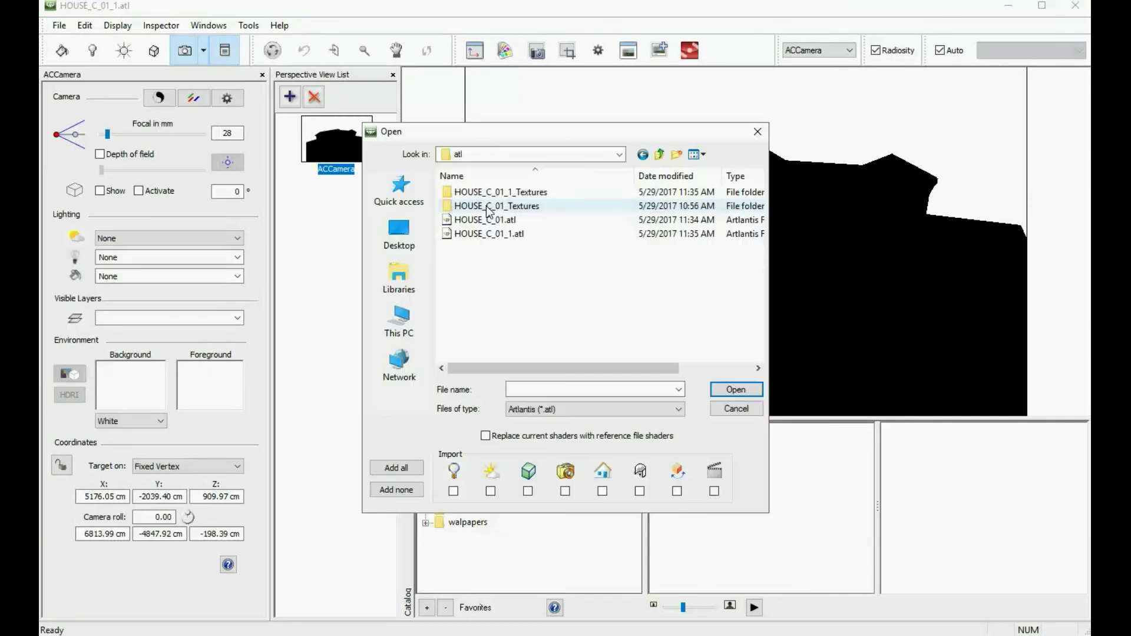
left_click(510, 220)
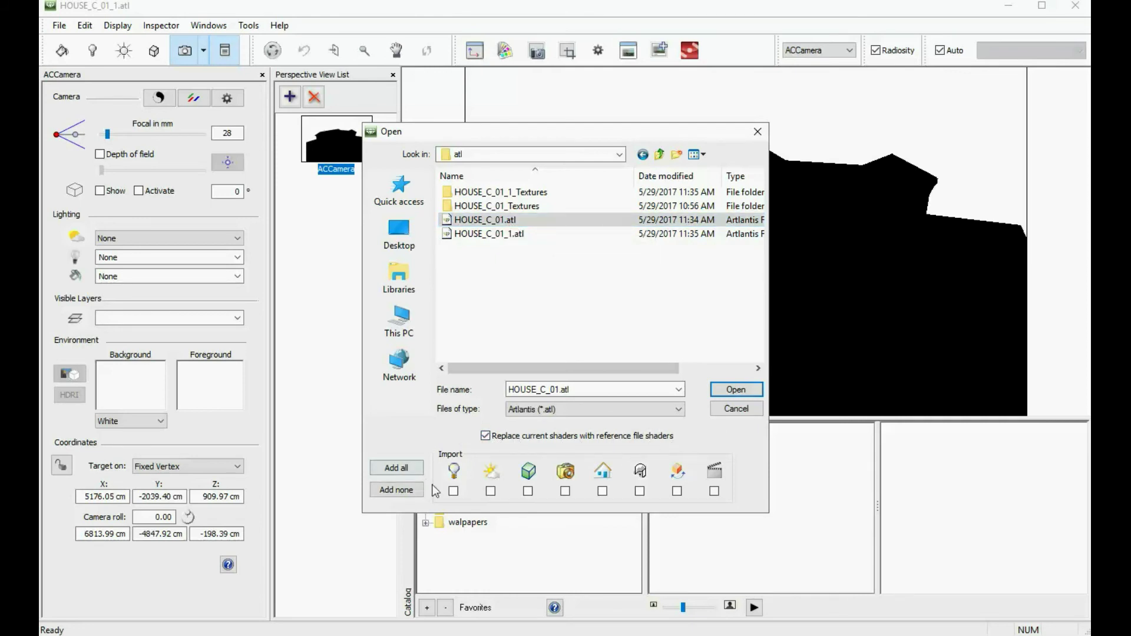
left_click(394, 468)
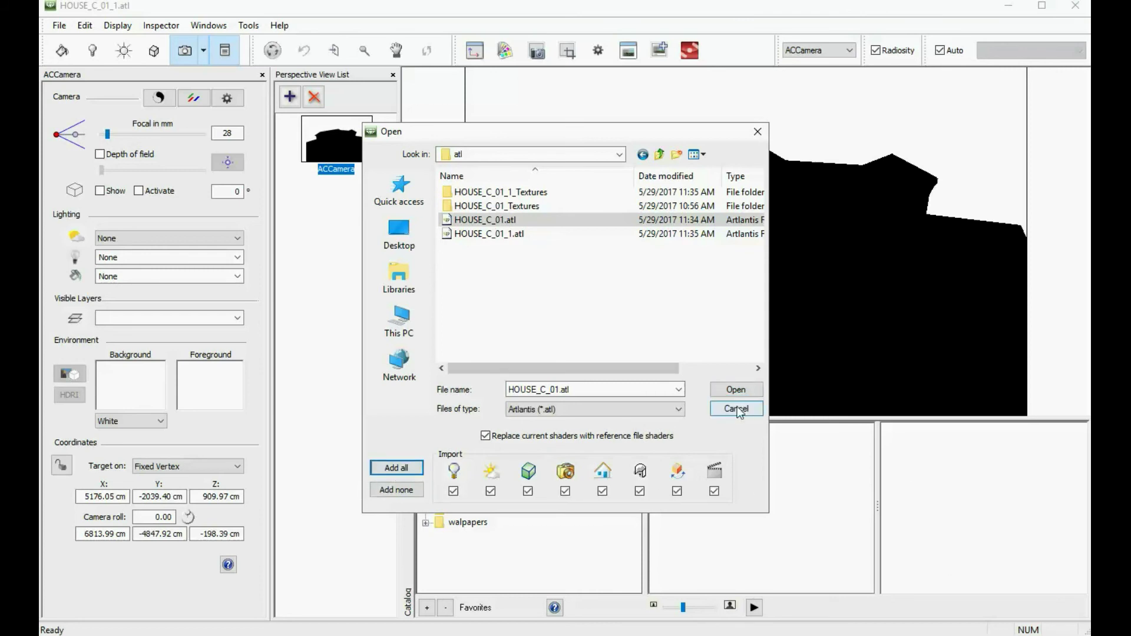
left_click(737, 390)
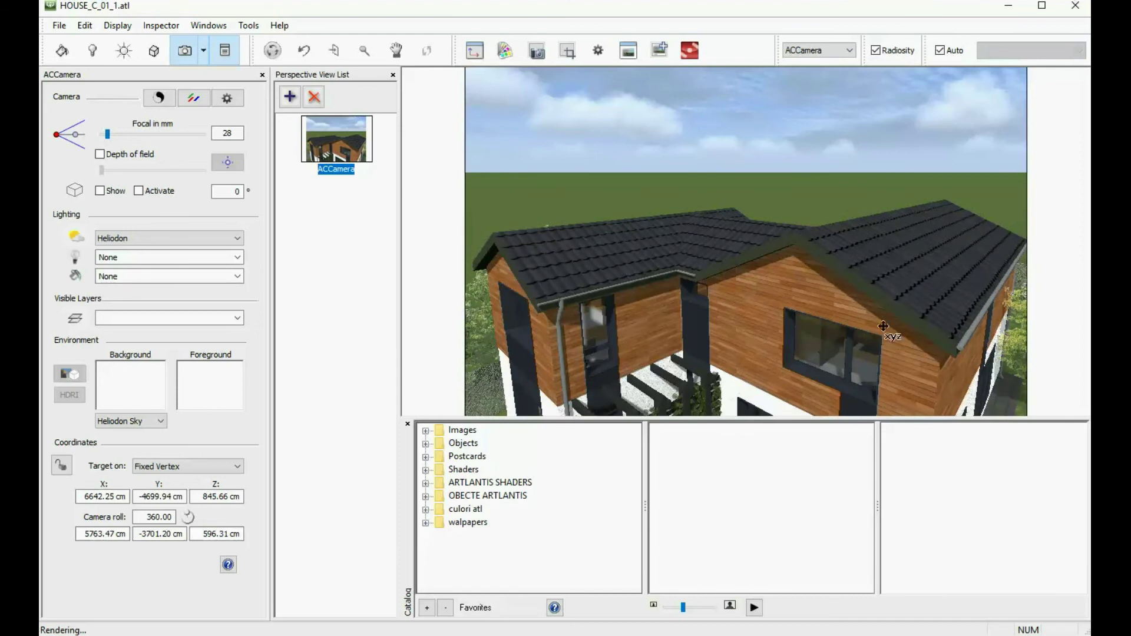
Step: Apply the dark wood texture from the cg textures folder to the roof edge material, Kling RAL 6003
mouse_move(765, 263)
left_mouse_down()
mouse_move(776, 252)
mouse_move(781, 262)
left_mouse_up()
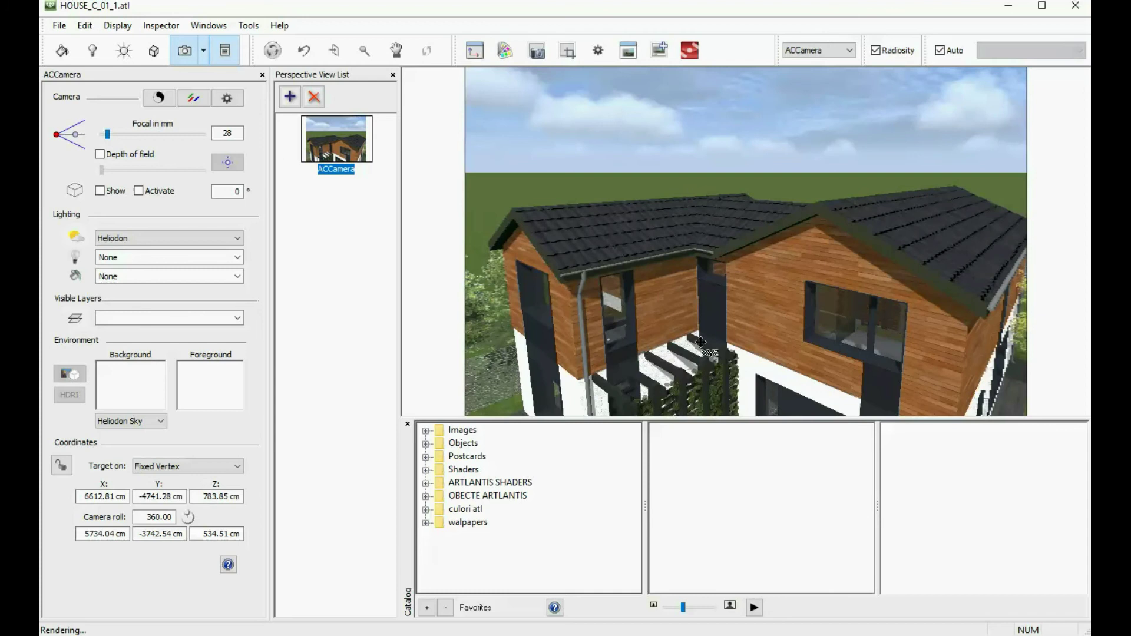
double_click(618, 361)
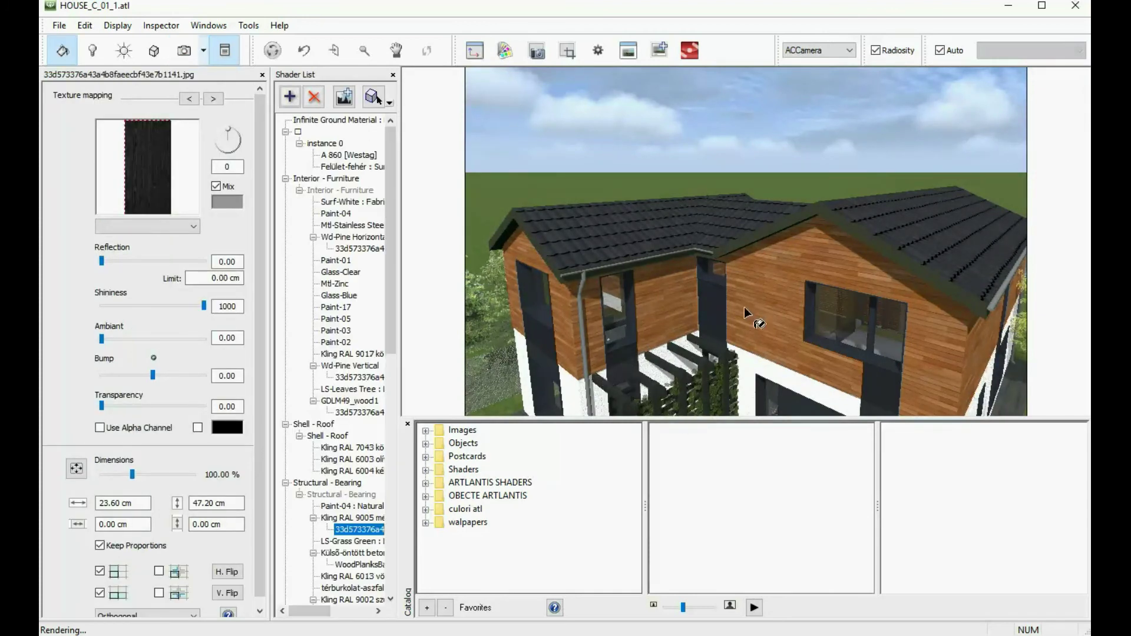
left_click(425, 496)
left_click(475, 469)
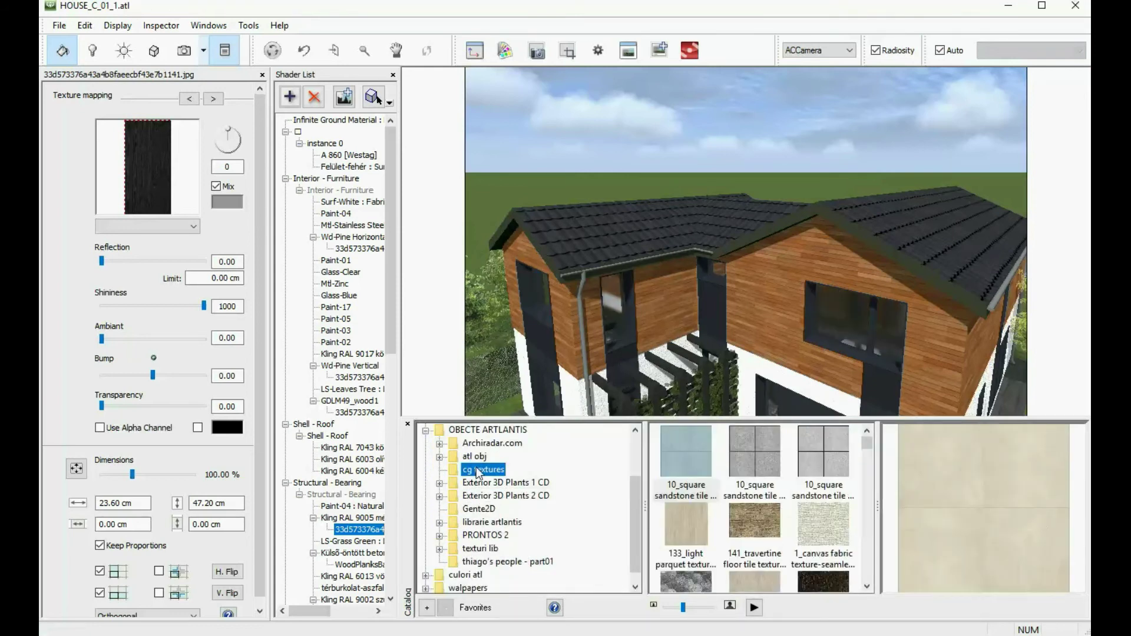
scroll(870, 587, "down", 5)
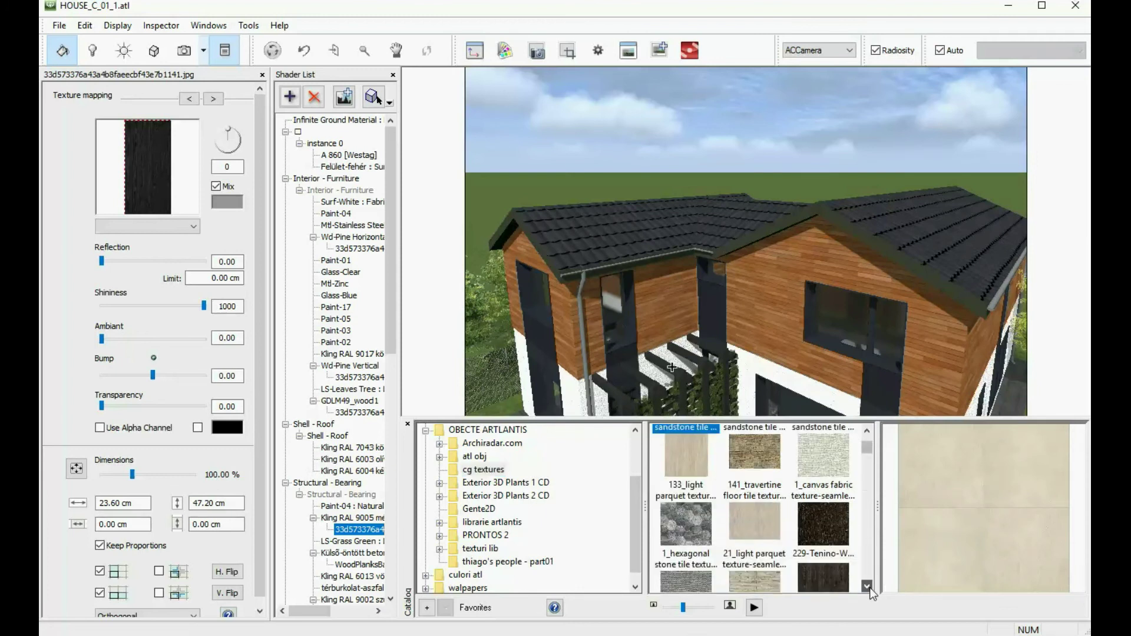
left_click_drag(698, 485, 782, 220)
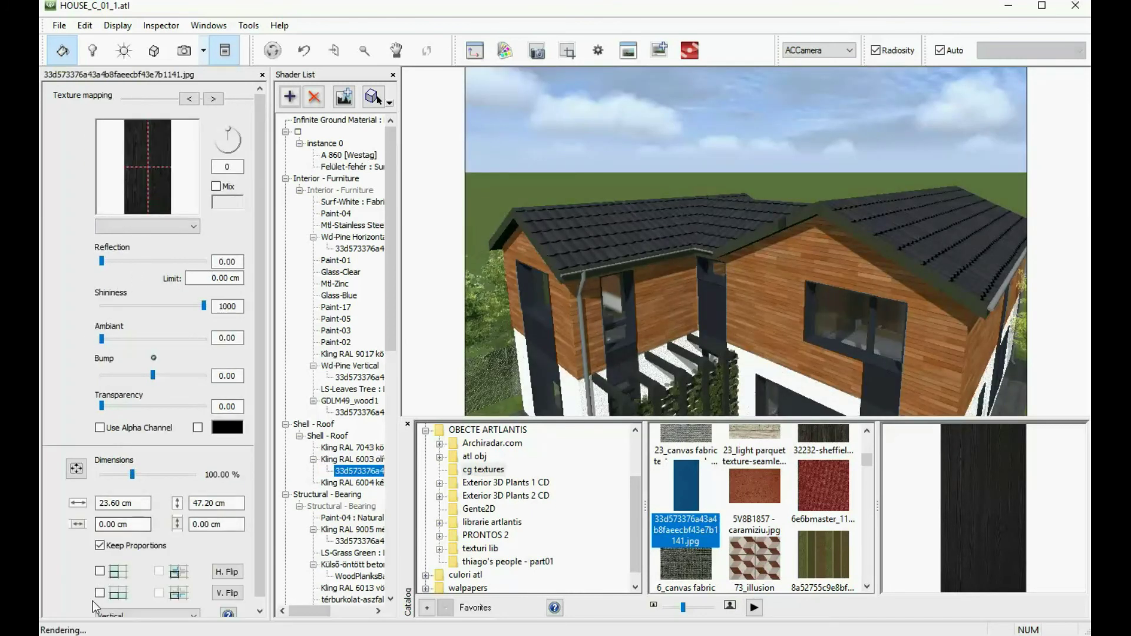
Step: Repeat the roof edge texture in both directions with Orthogonal projection, and mix it with grey RGB 136, 136, 136
left_click(99, 572)
left_click(100, 593)
left_click(148, 615)
left_click(126, 535)
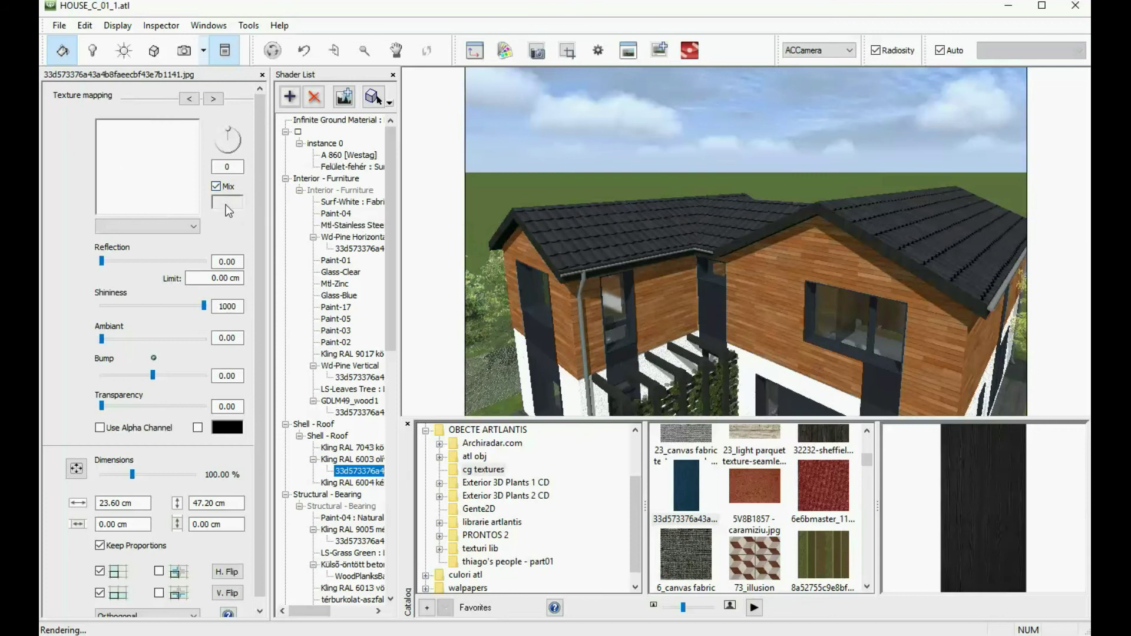
mouse_move(712, 296)
left_mouse_down()
mouse_move(718, 274)
mouse_move(717, 288)
left_mouse_up()
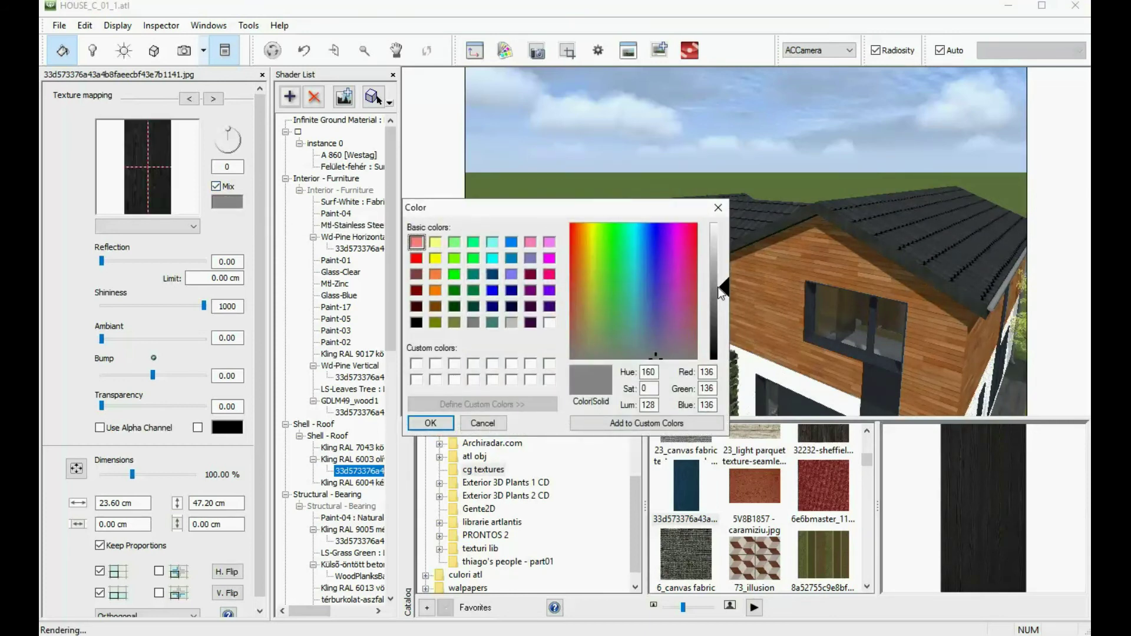
left_click(430, 423)
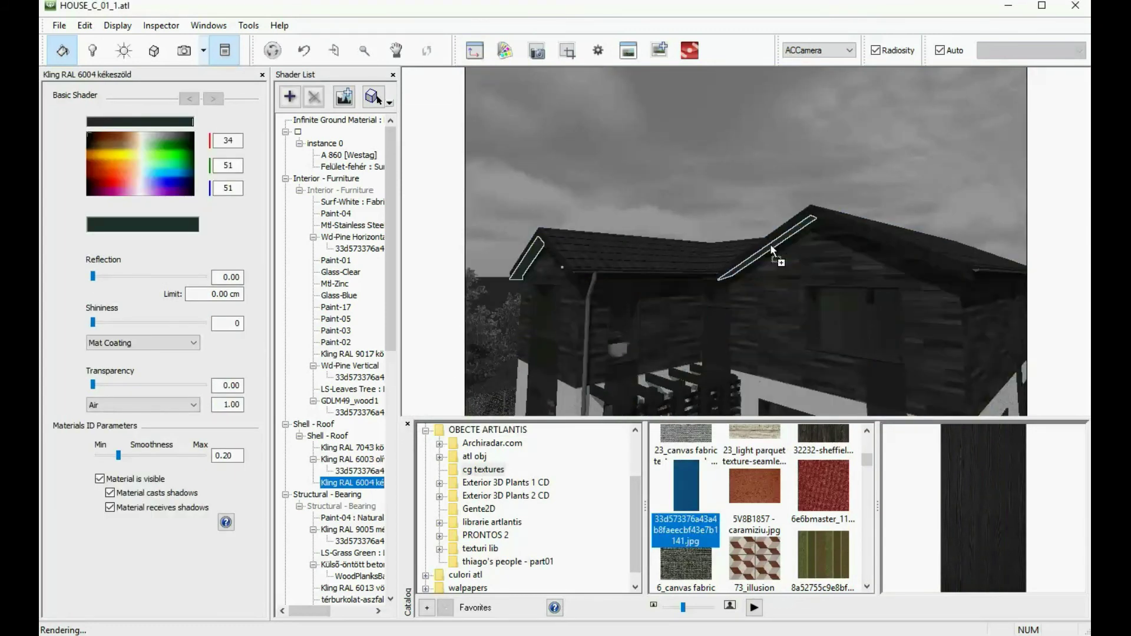
Step: Apply the same dark wood texture to the roof's underside, repeated in both directions with Orthogonal projection
left_click_drag(686, 485, 771, 245)
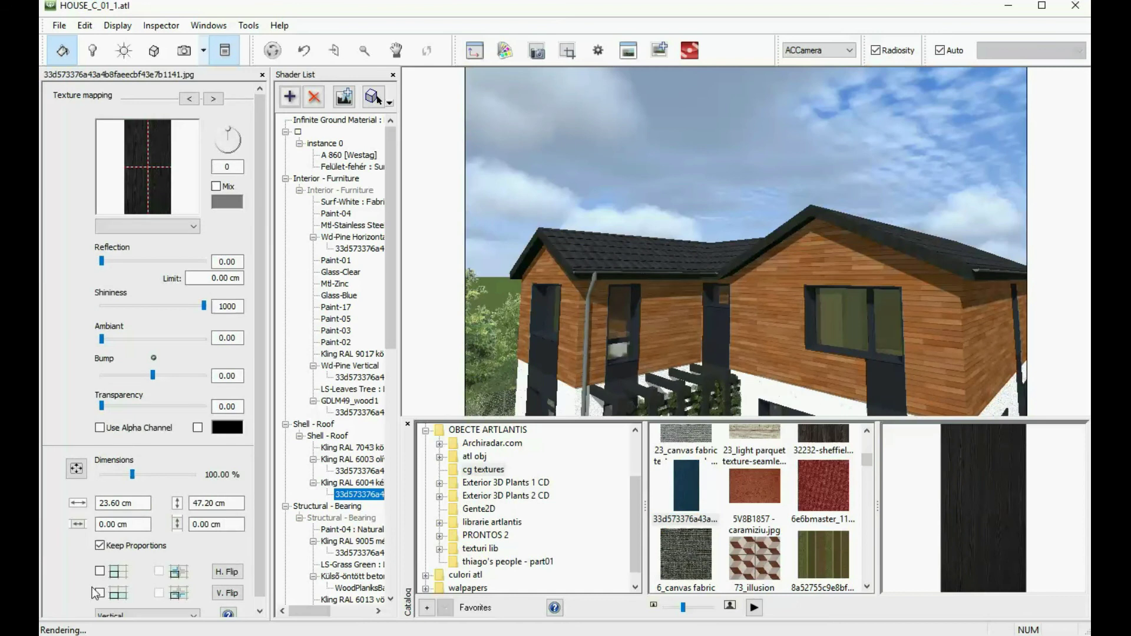
left_click(118, 614)
left_click(121, 541)
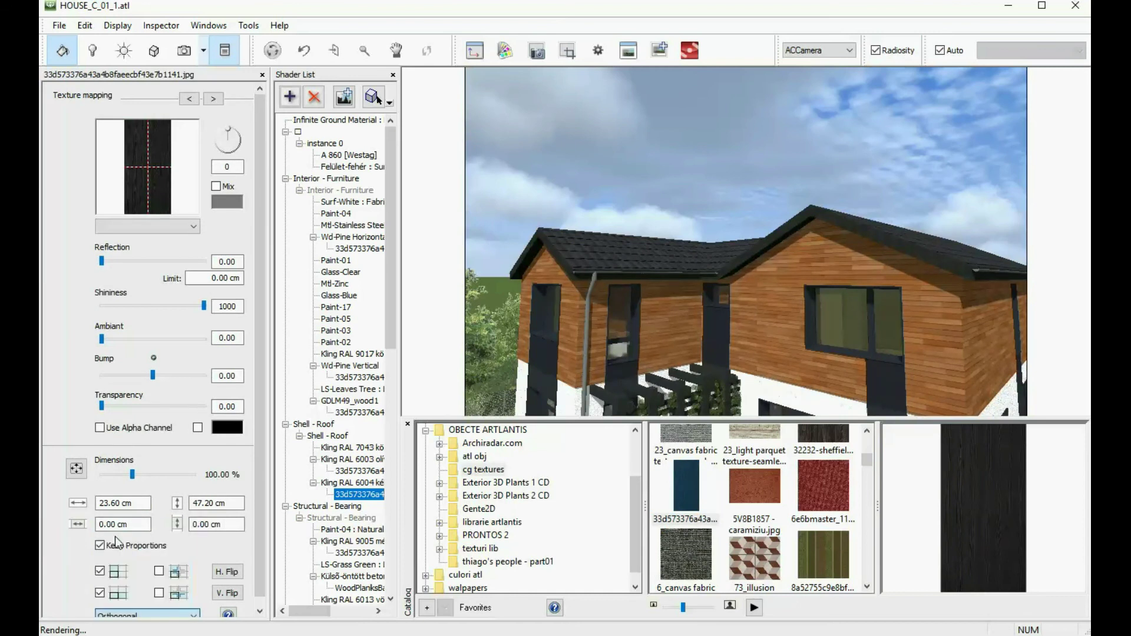
Step: Mix the roof underside texture with grey RGB 138, 138, 138
left_click(215, 186)
left_click(227, 202)
left_click_drag(720, 313, 721, 289)
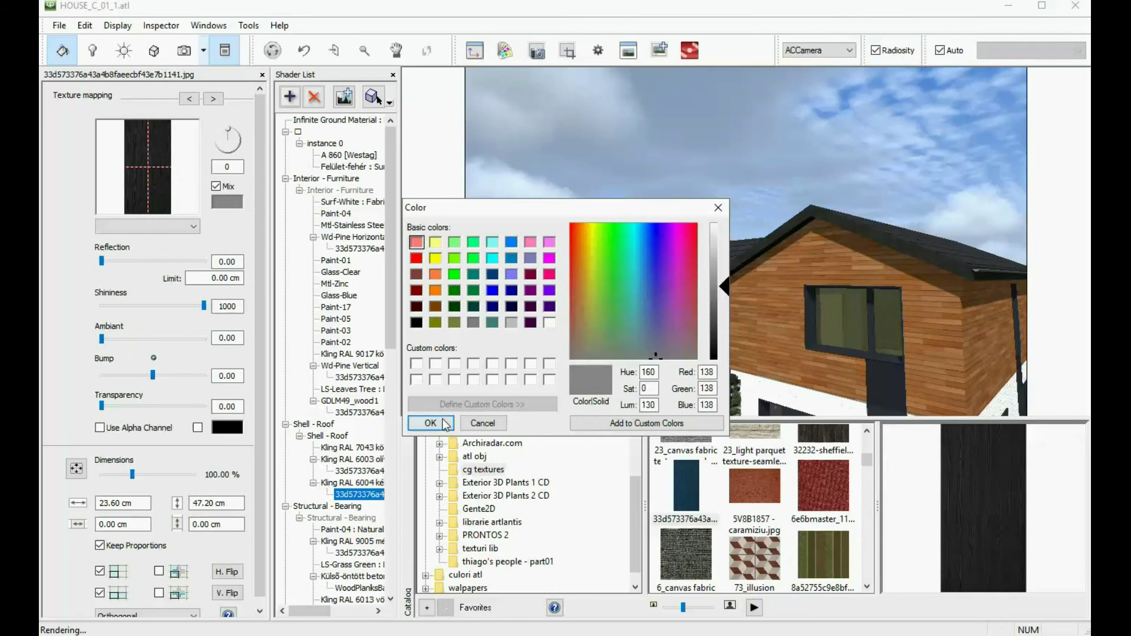
left_click(431, 423)
Step: Lower the camera to show both storeys of the house, and select the Mtl-Zinc shader for editing
left_click(184, 50)
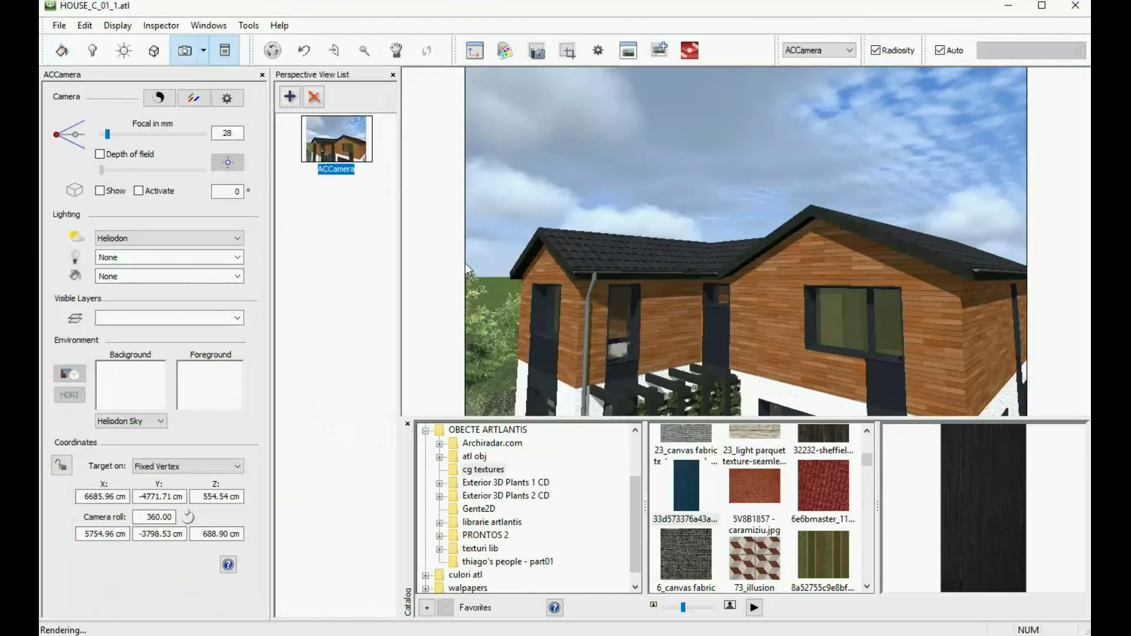
left_click_drag(686, 362, 714, 294)
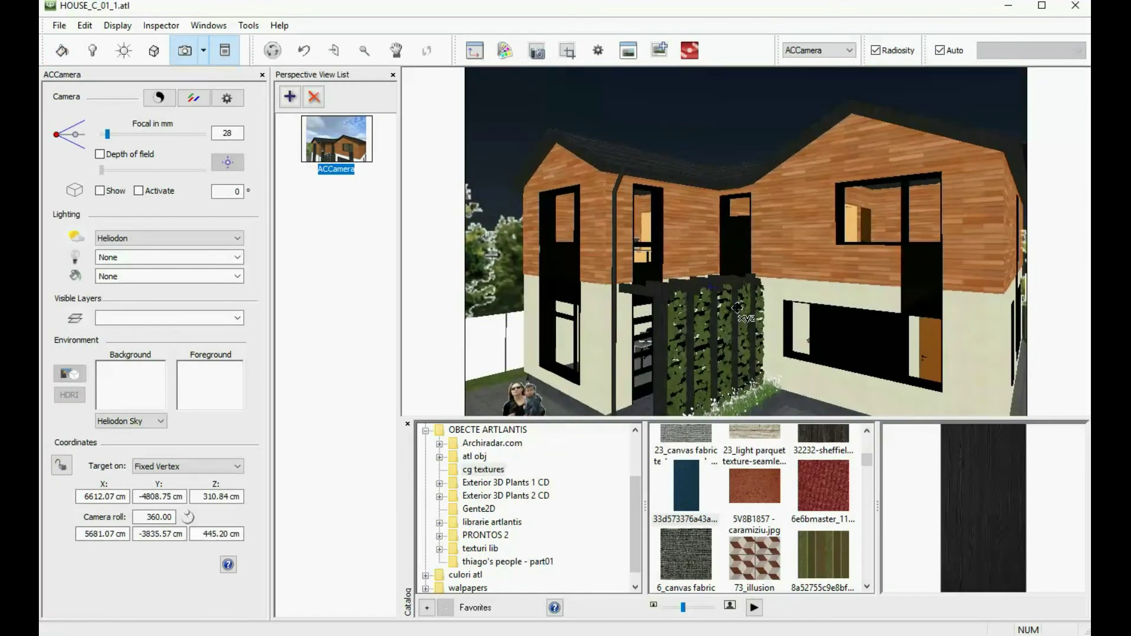
key("ctrl+1")
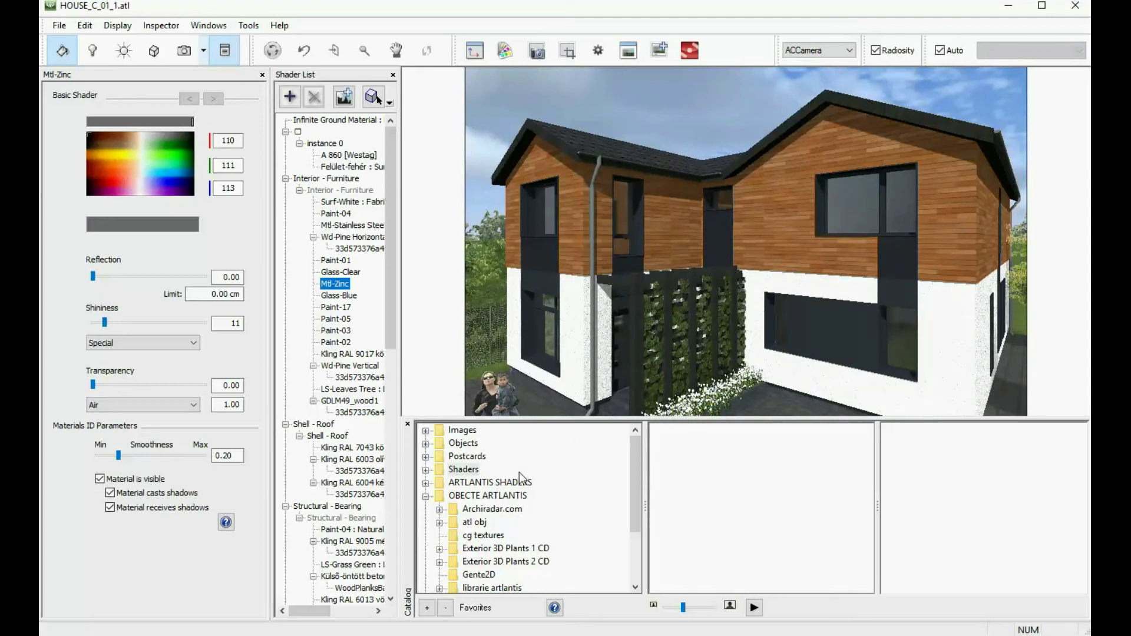
Step: Expand texturi lib down to the Construction Materials Shaders folder in the catalog, through SHADERS and shaders
scroll(580, 506, "down", 1)
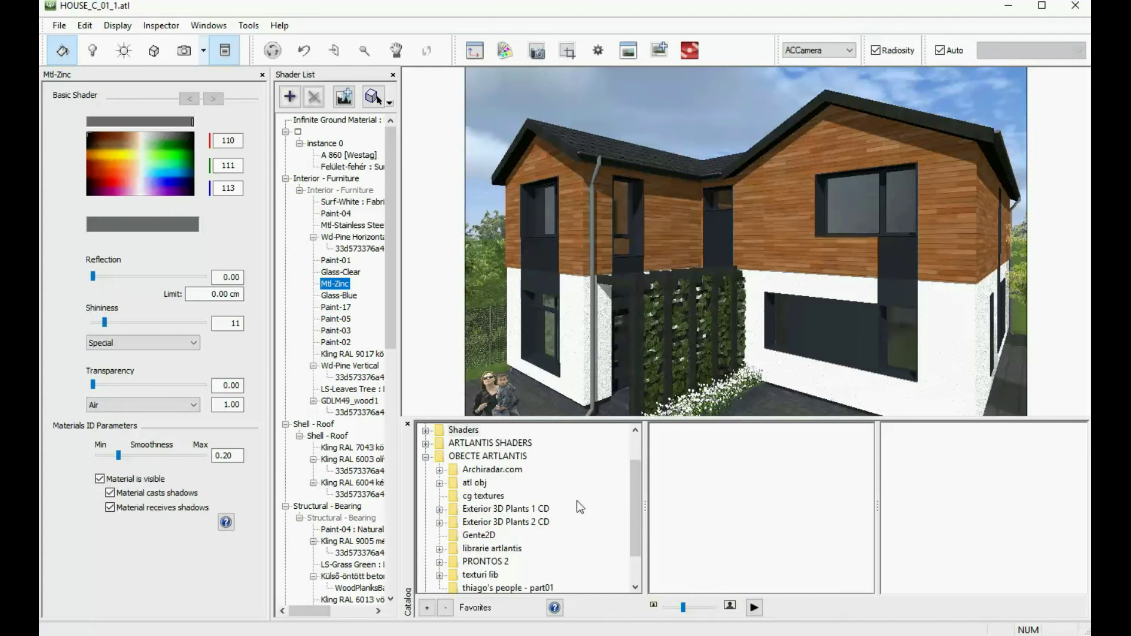
scroll(577, 500, "down", 1)
scroll(430, 510, "up", 2)
scroll(430, 510, "down", 2)
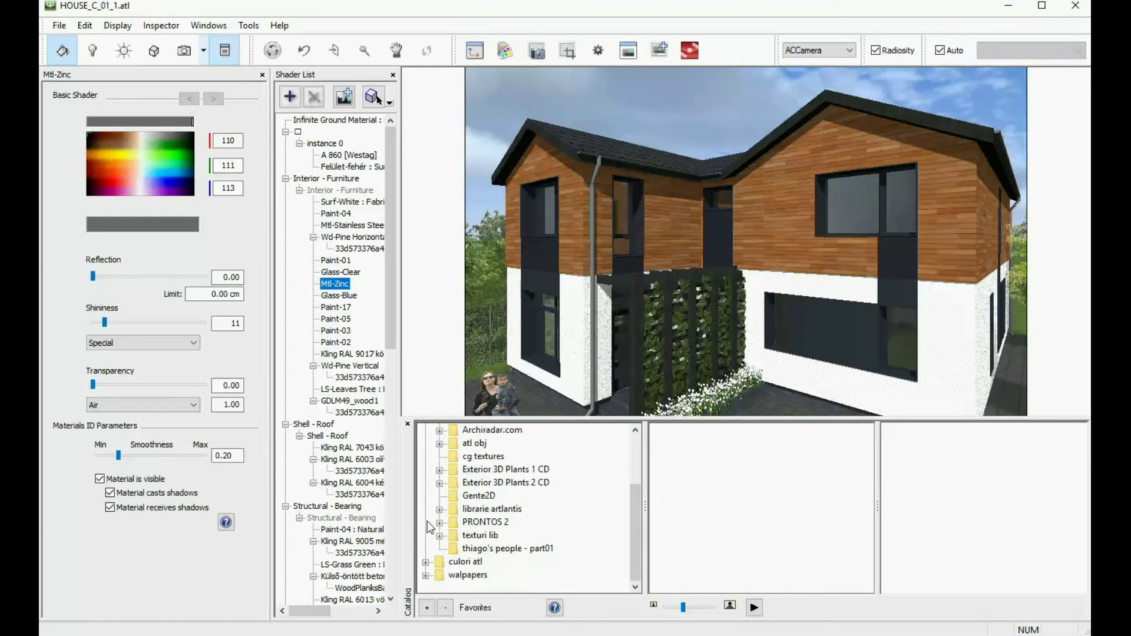
left_click(439, 537)
scroll(454, 549, "down", 5)
left_click(453, 549)
left_click(467, 562)
scroll(478, 501, "down", 1)
left_click(480, 483)
left_click(481, 470)
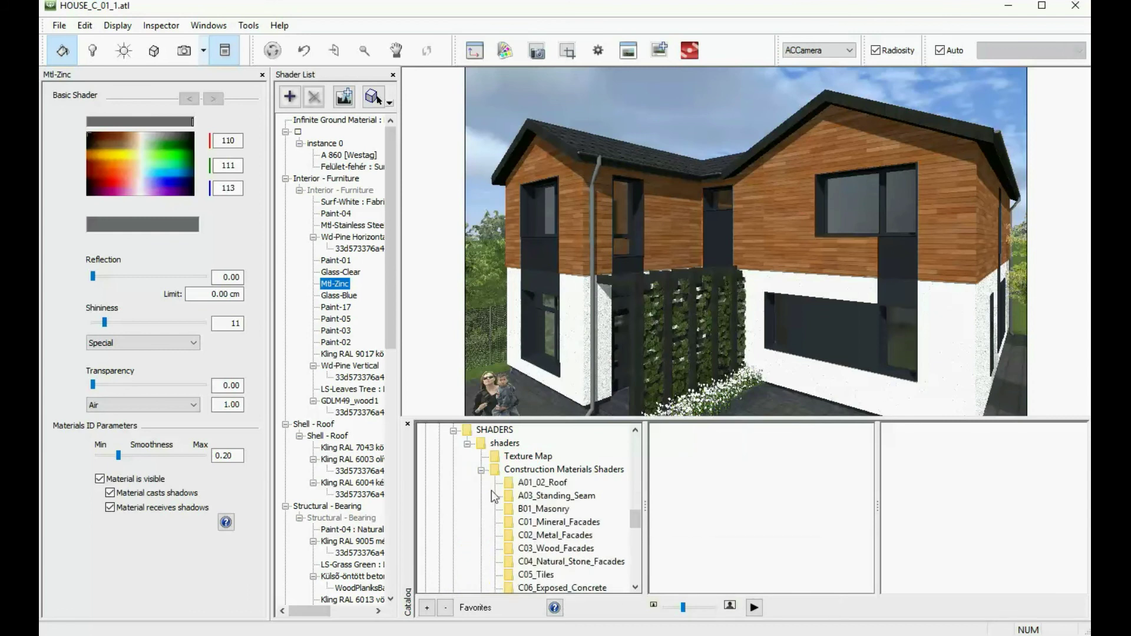
Step: Apply the Metal02 shader from the E03_Metal folder to the zinc downpipe on the facade
left_click(634, 588)
left_click(634, 587)
left_click(537, 574)
left_click(748, 450)
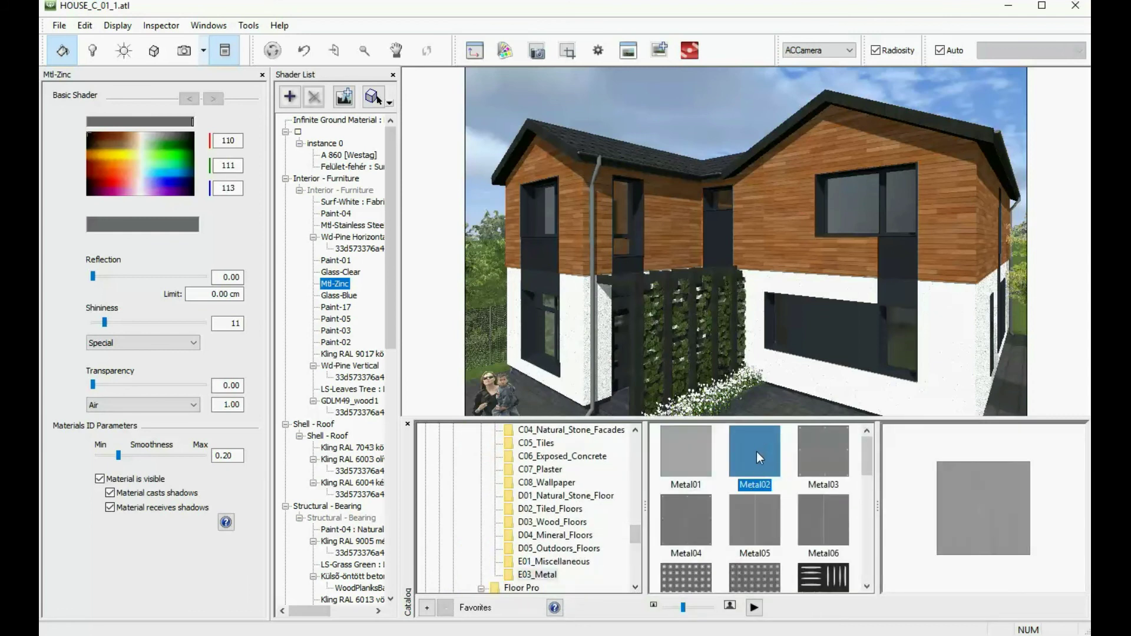
left_click_drag(755, 451, 592, 295)
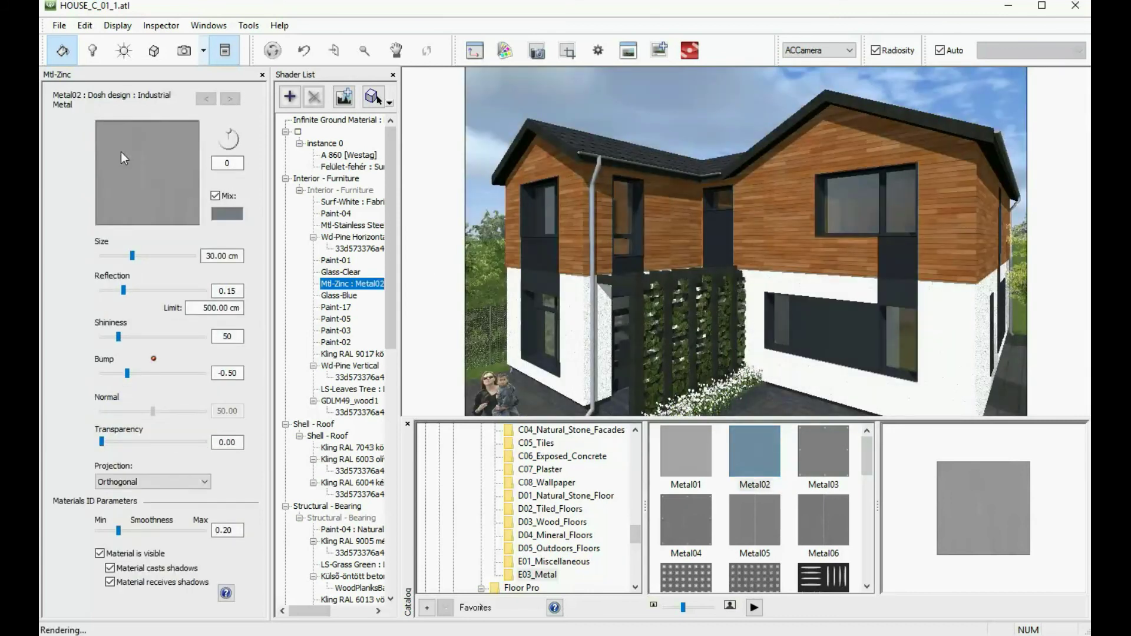
Step: Mix the downpipe's Metal02 shader with dark grey RGB 62, 64, 70
left_click(227, 214)
left_click_drag(705, 296, 716, 326)
left_click_drag(646, 207, 345, 117)
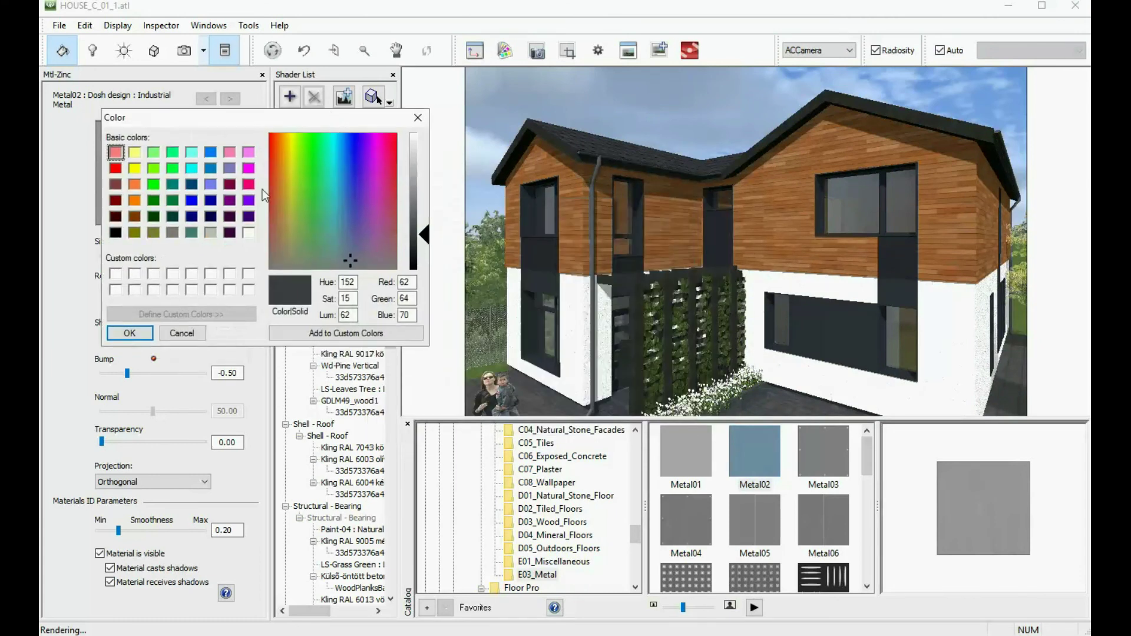
left_click(130, 333)
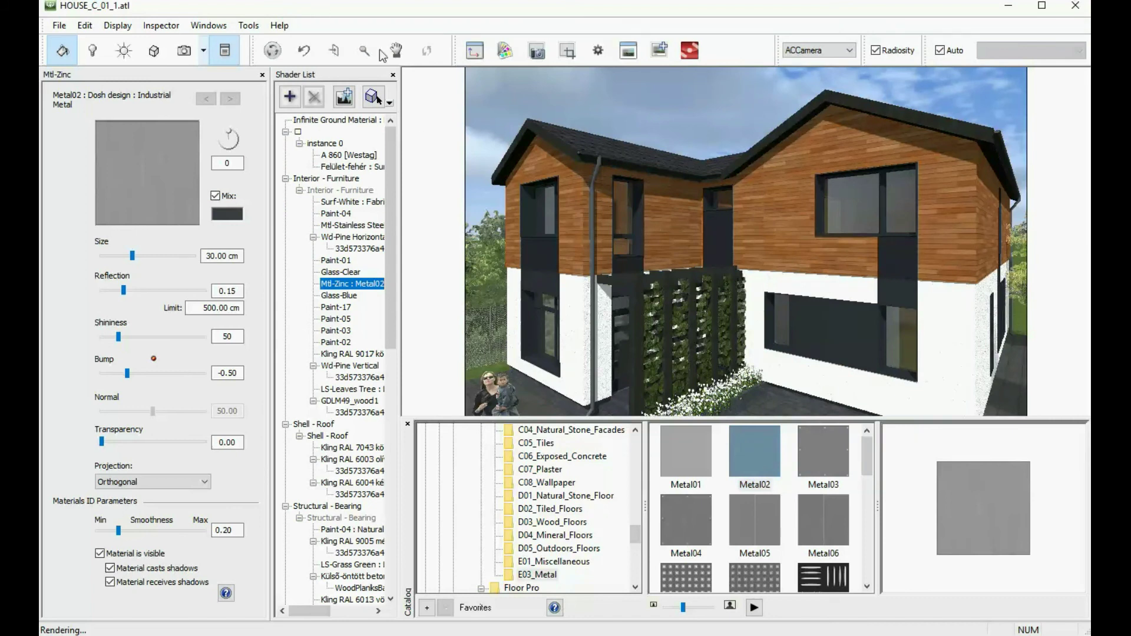
Step: Move the camera farther back from the house in the top 2D view, and shrink the catalog to enlarge the preview
left_click(224, 50)
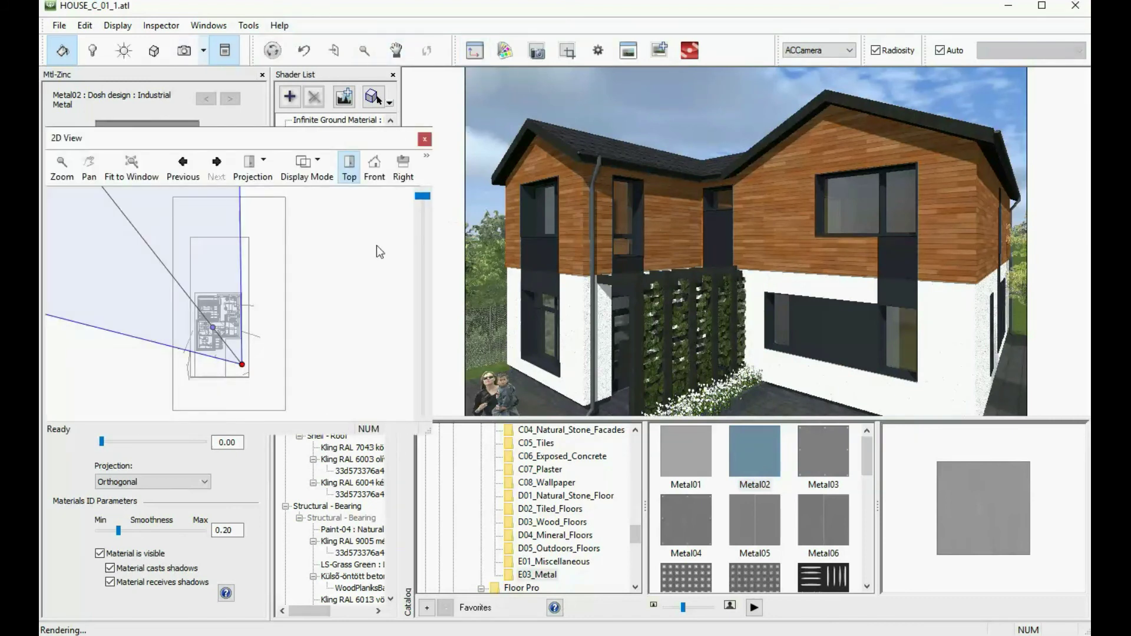
left_click_drag(236, 366, 239, 380)
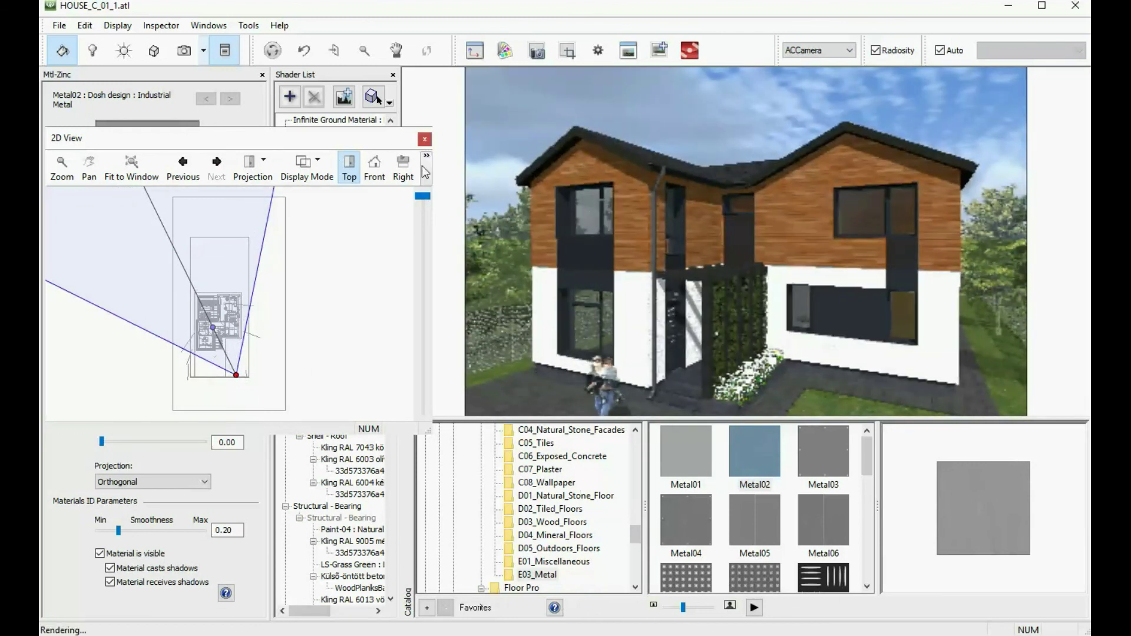
left_click(424, 140)
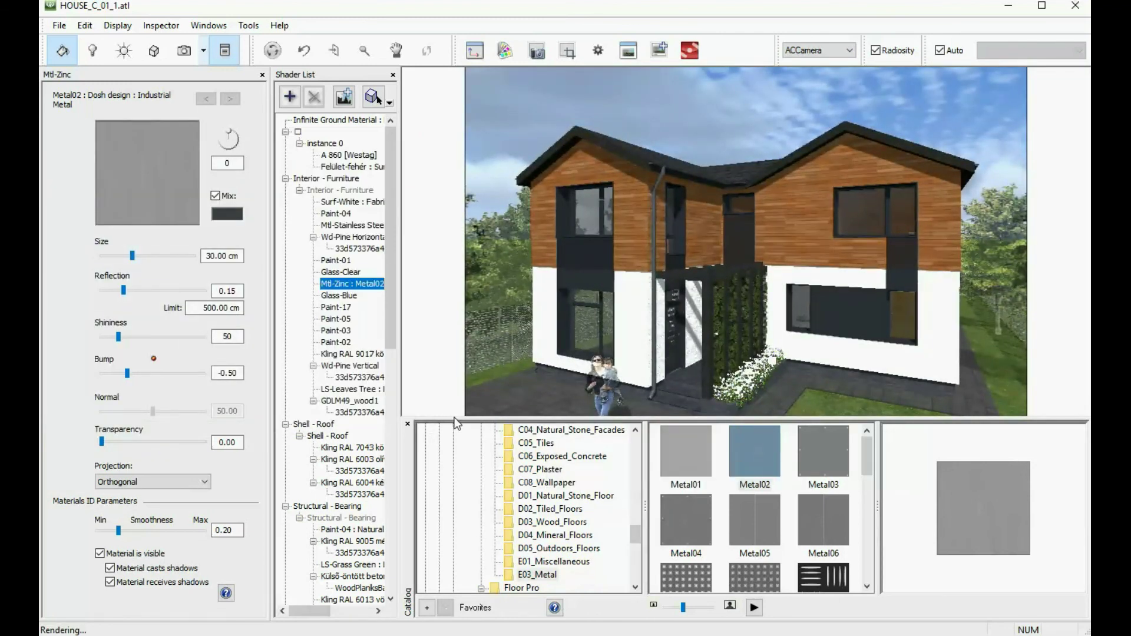
left_click_drag(455, 421, 457, 568)
left_click(348, 154)
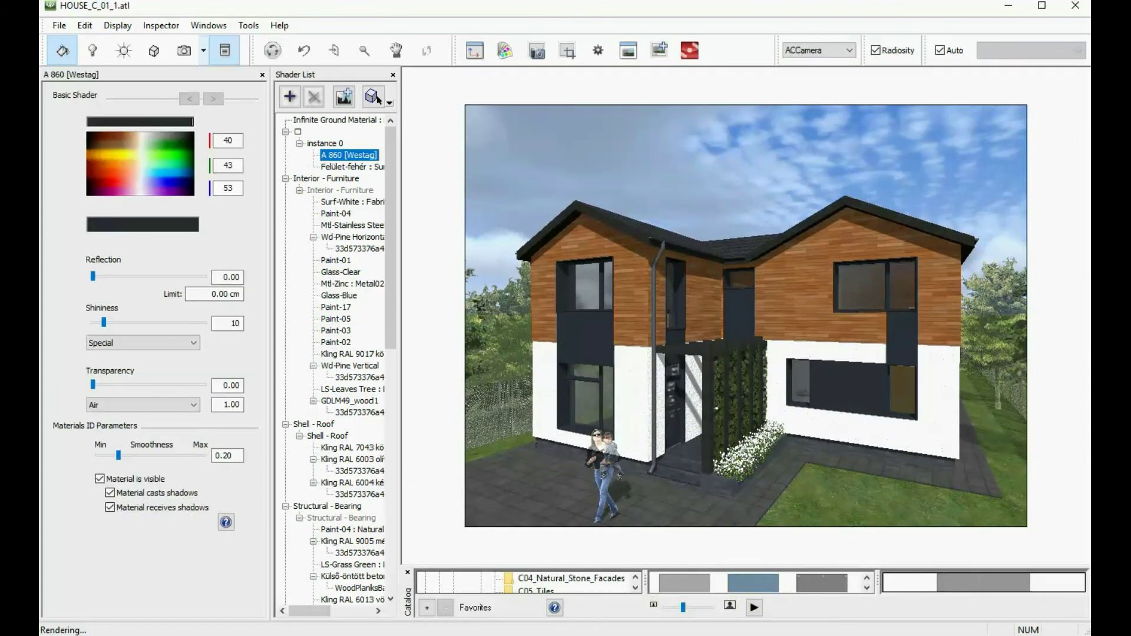
Step: Enable anti-aliasing at High in the rendering options for this view, and set the radiosity accuracy to High
left_click(533, 58)
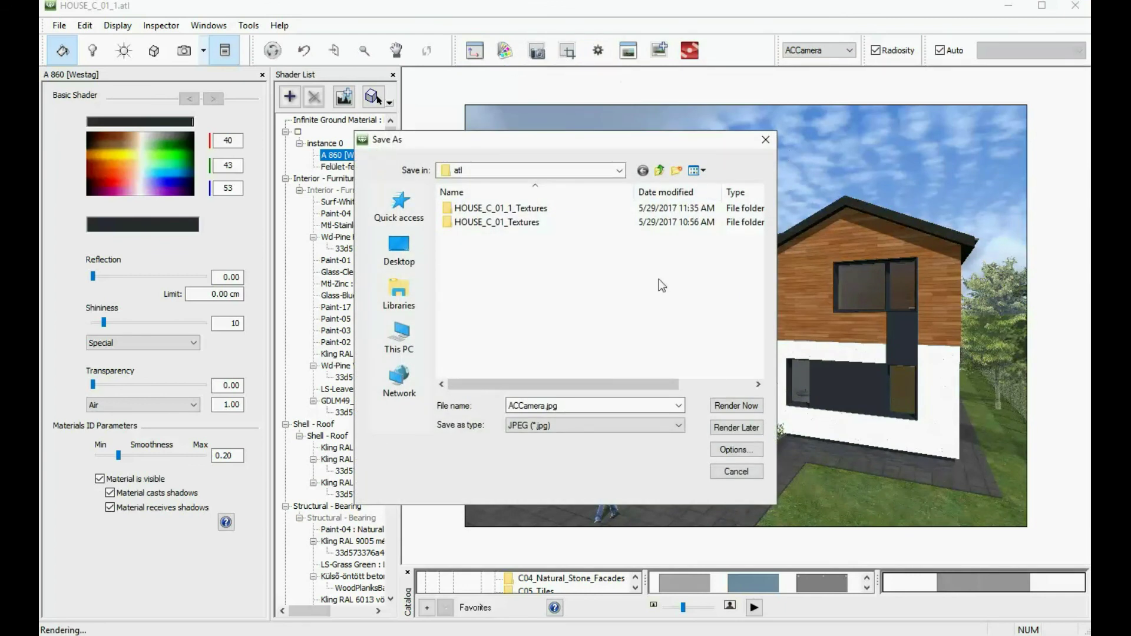
left_click(734, 450)
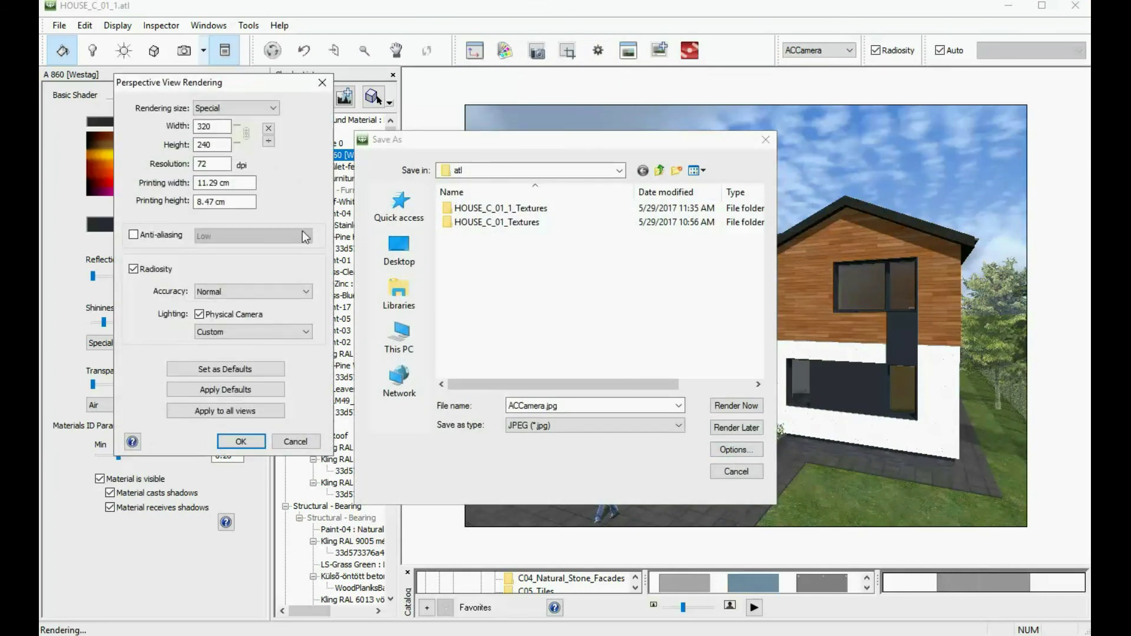
left_click(142, 238)
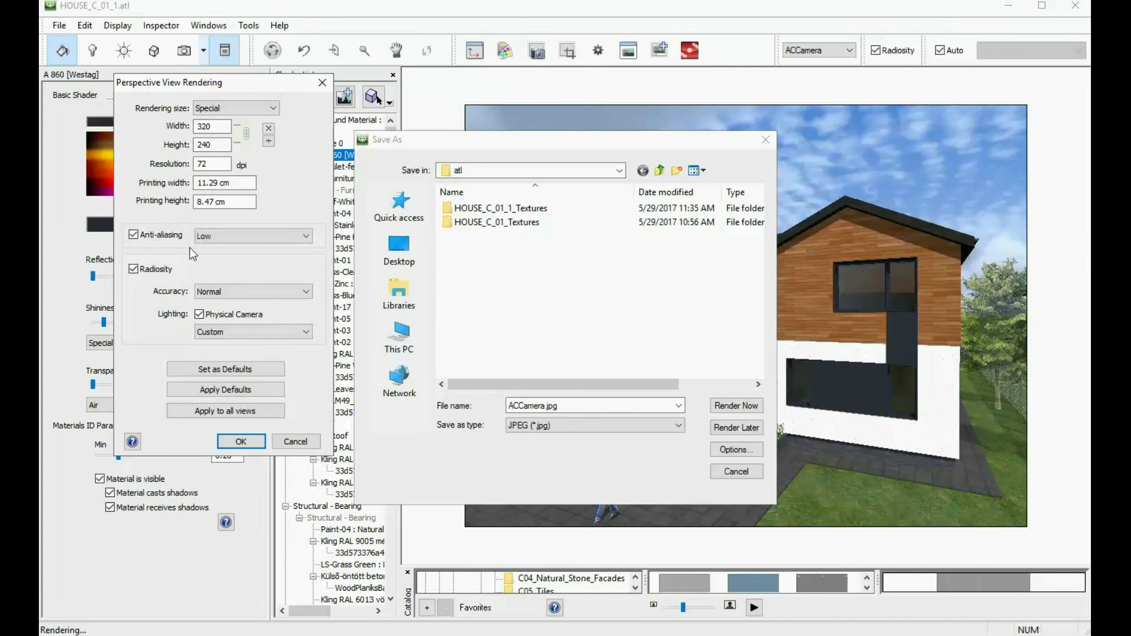
left_click(221, 235)
left_click(214, 260)
left_click(229, 295)
left_click(220, 325)
Step: Set the rendering resolution to 120 dpi and the image size to 1200 by 900, and close the render dialogs
left_click_drag(219, 165, 118, 167)
type("120")
key("Tab")
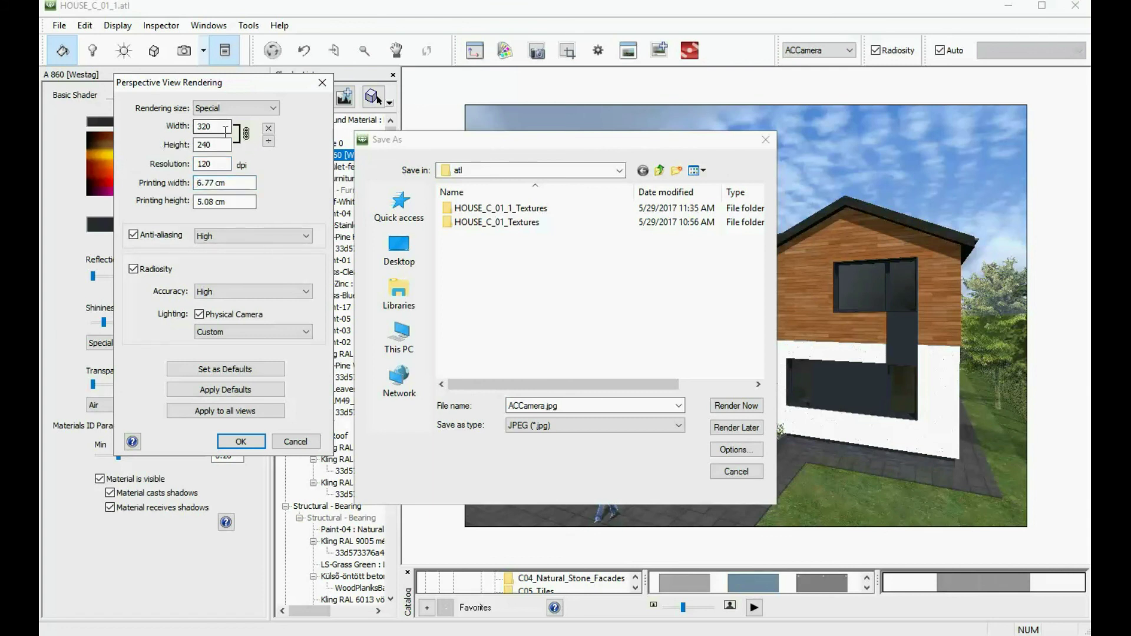
left_click_drag(224, 126, 136, 109)
left_click_drag(227, 145, 75, 138)
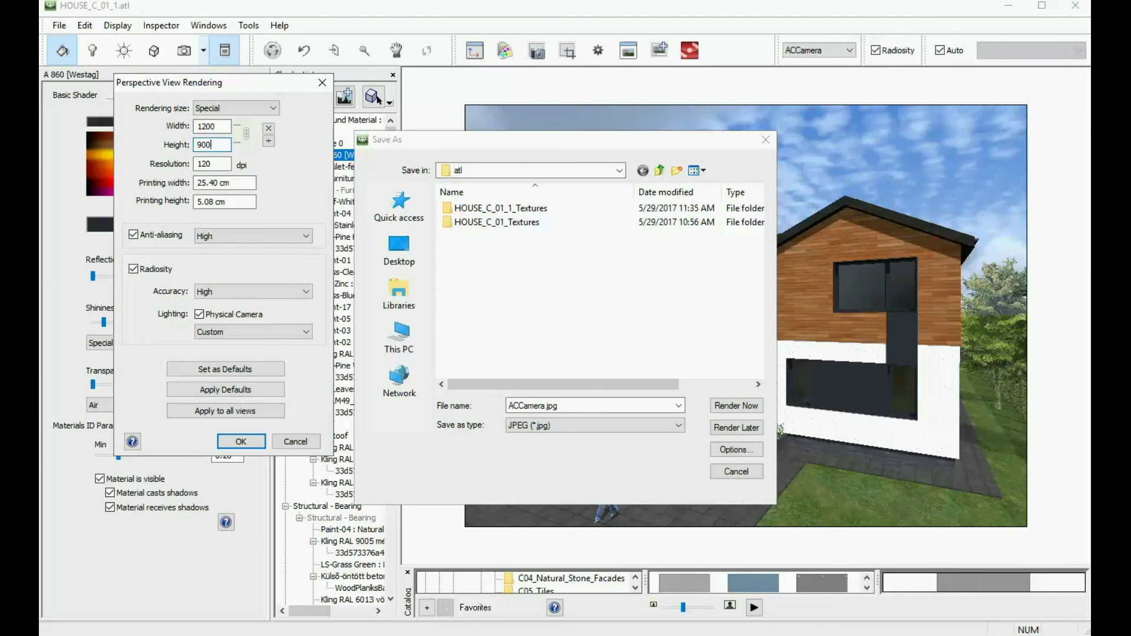
left_click(224, 125)
left_click(241, 442)
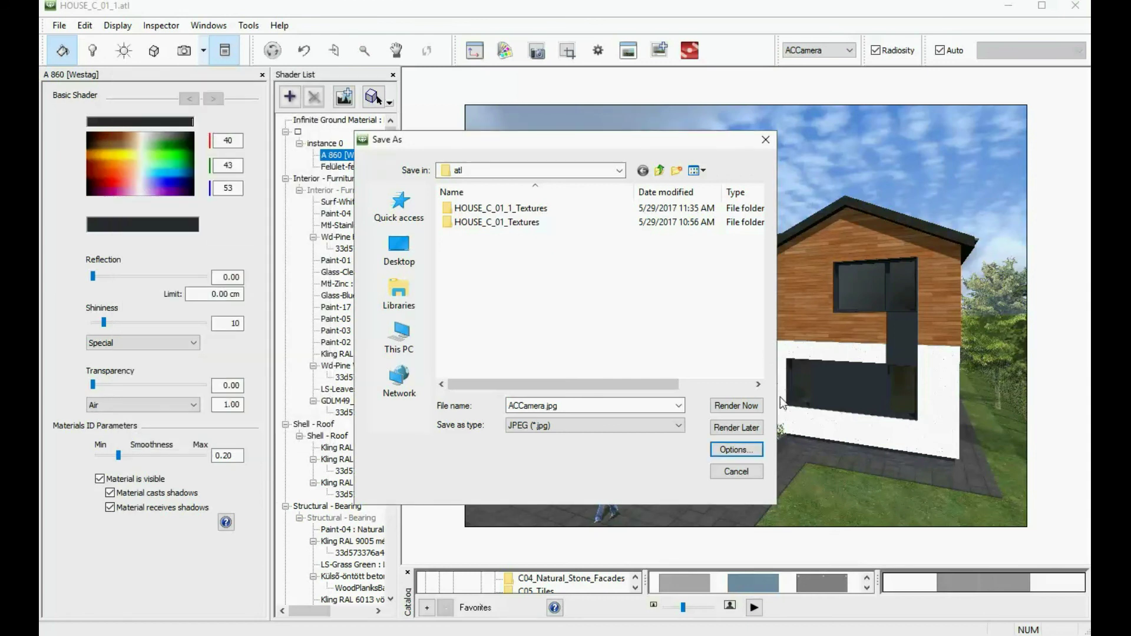
left_click(754, 430)
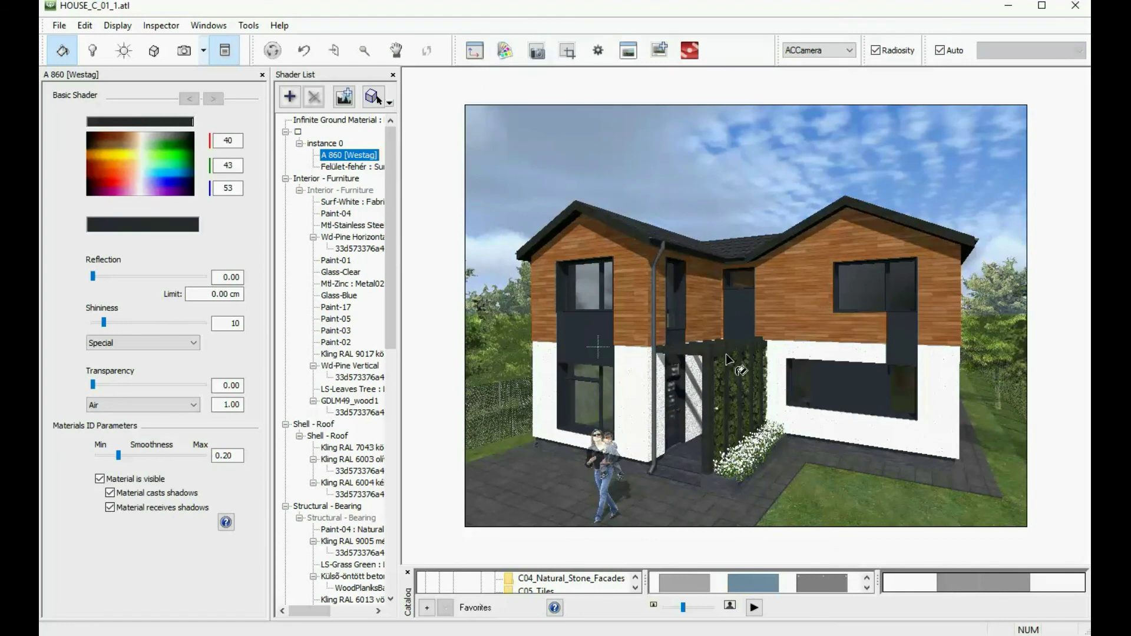
Step: Reframe the front facade with the camera farther back, and lower the camera to a height of 217.50 cm
left_click(537, 50)
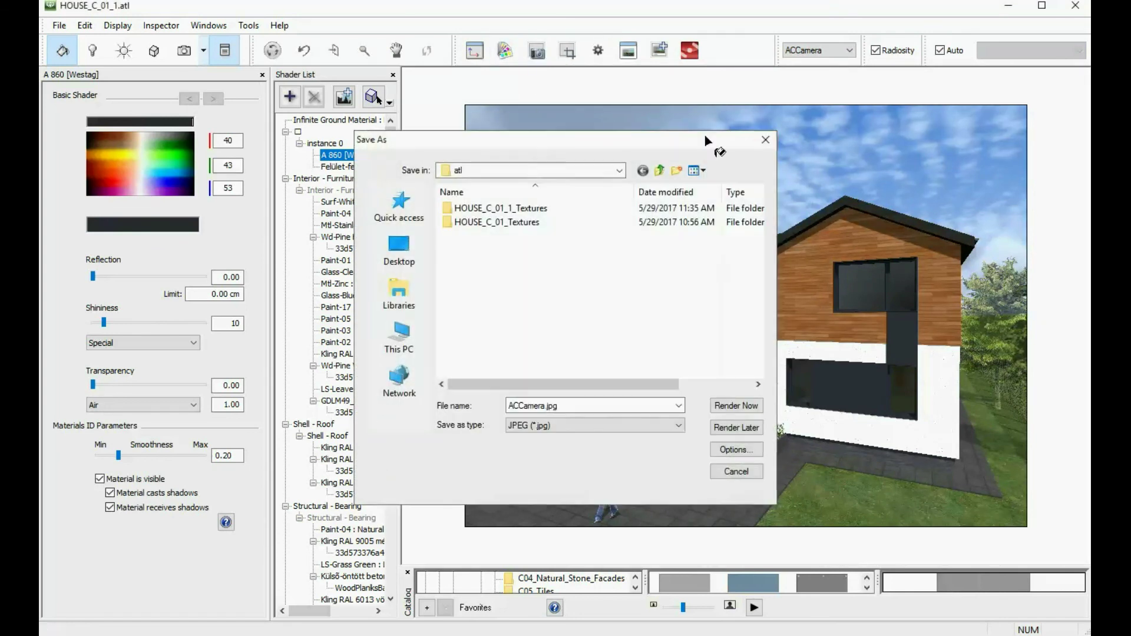
left_click(183, 50)
left_click_drag(722, 318, 797, 336)
left_click_drag(889, 416, 744, 386)
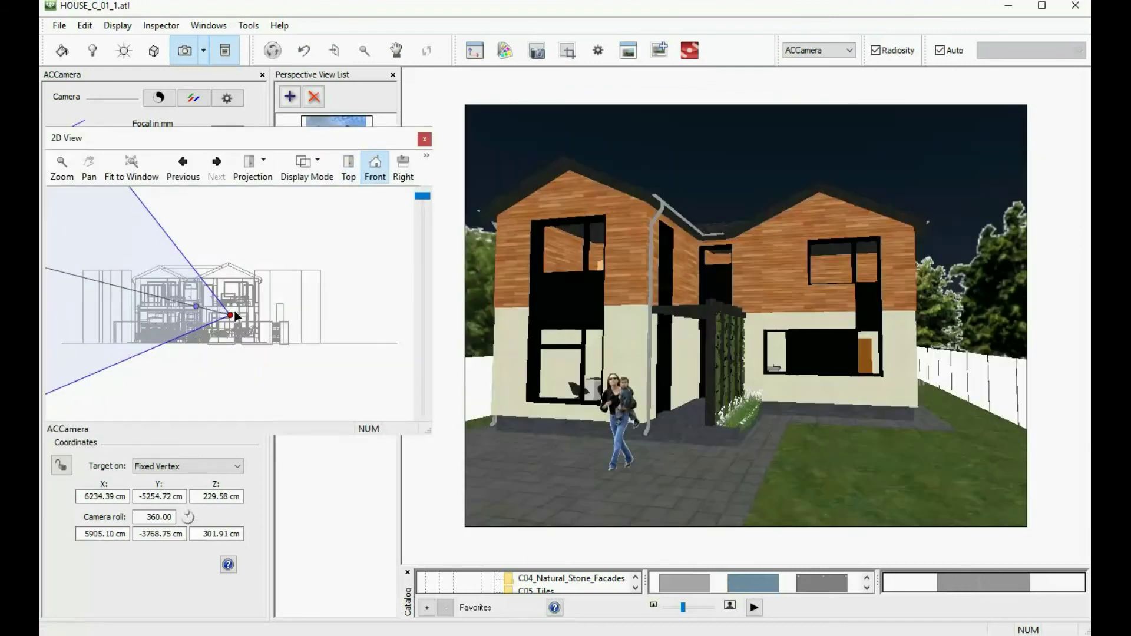
left_click_drag(229, 315, 219, 321)
left_click(348, 168)
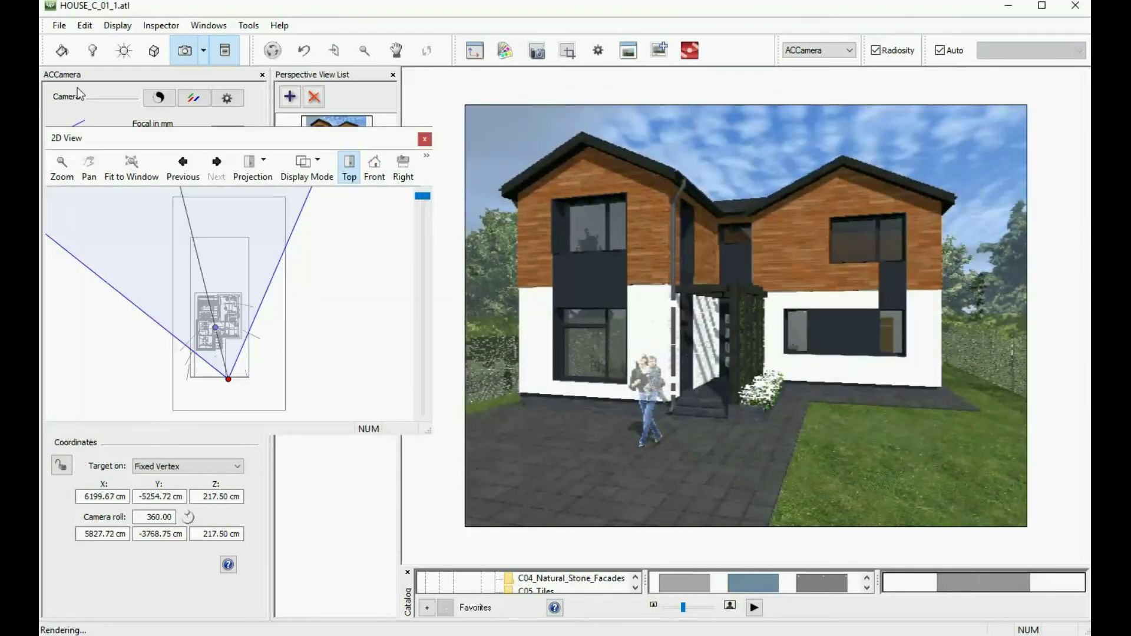
left_click(425, 140)
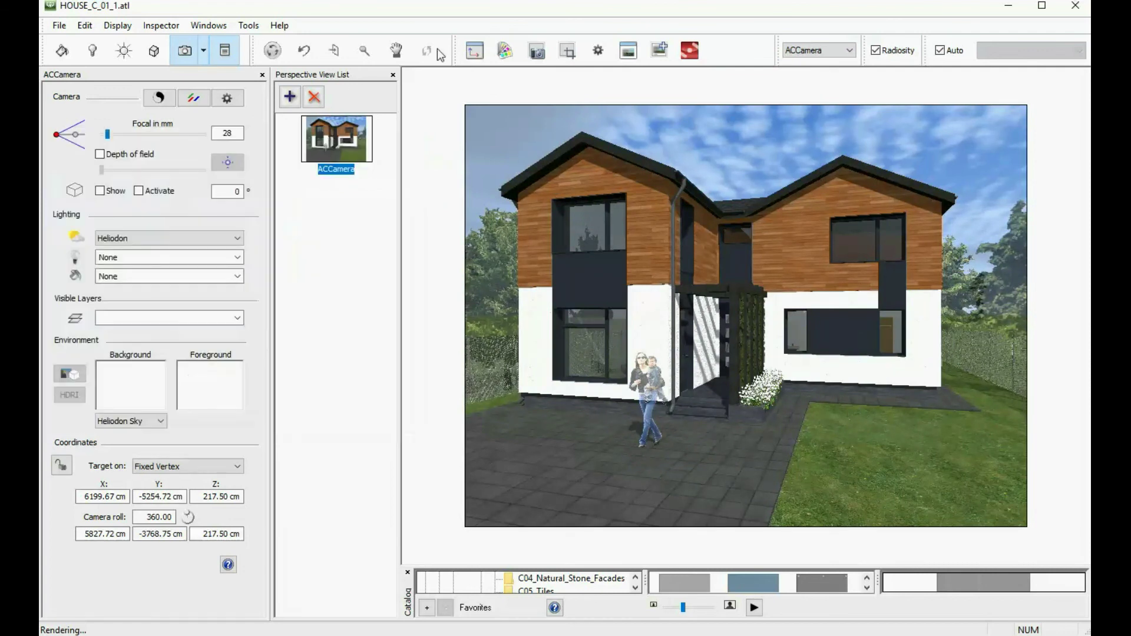
Step: Render the front view immediately as a JPEG named 01, and close the finished render
left_click(535, 46)
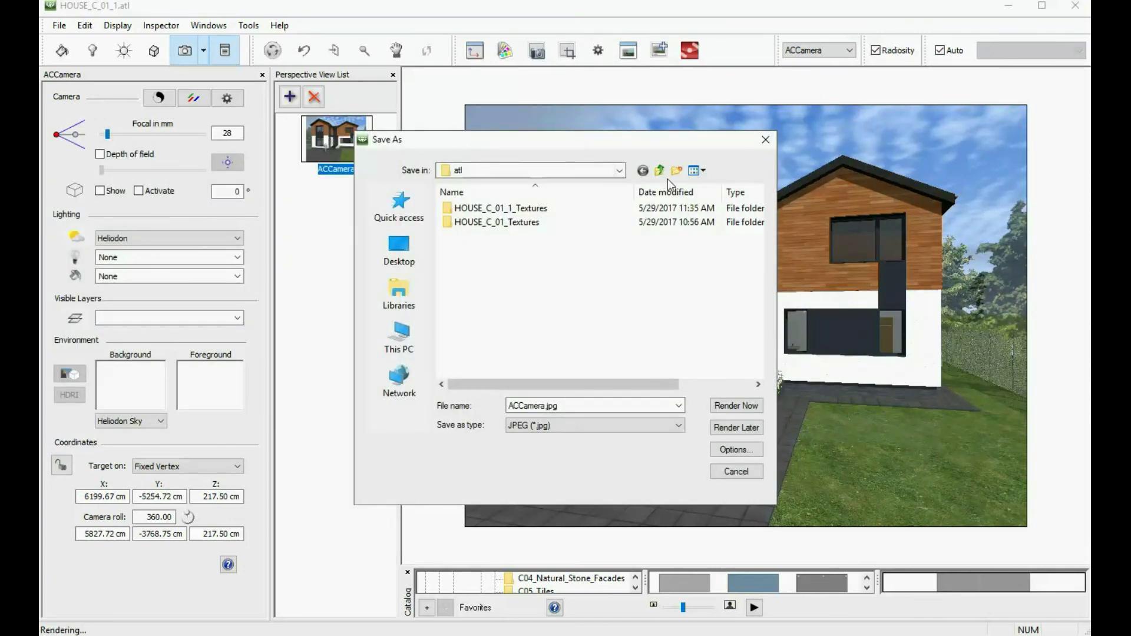
double_click(576, 404)
type("01")
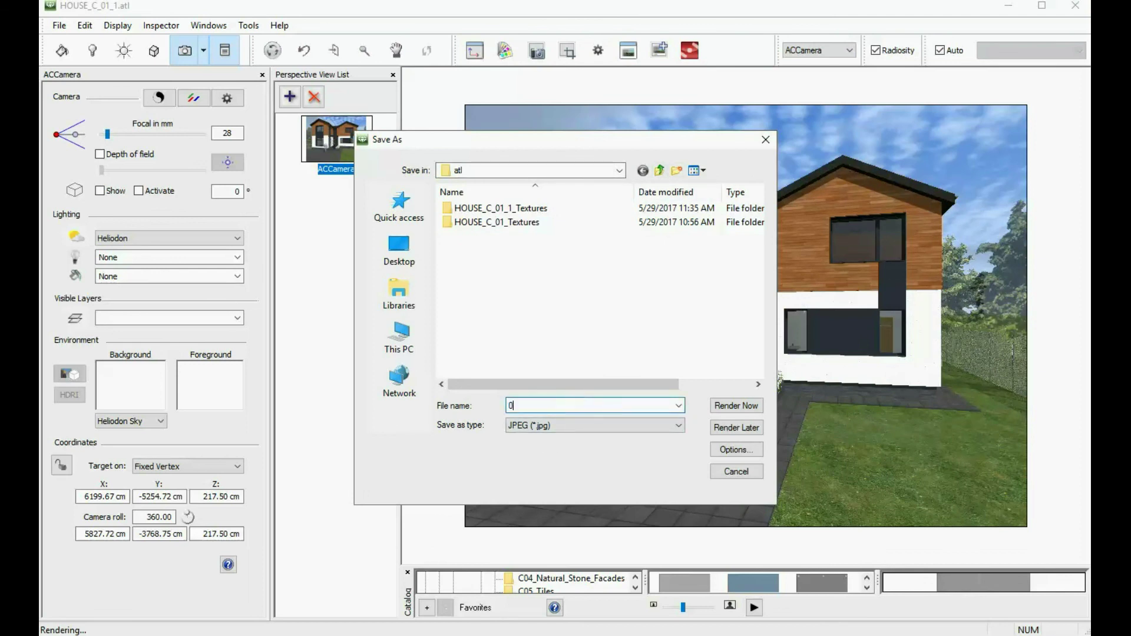
left_click(743, 406)
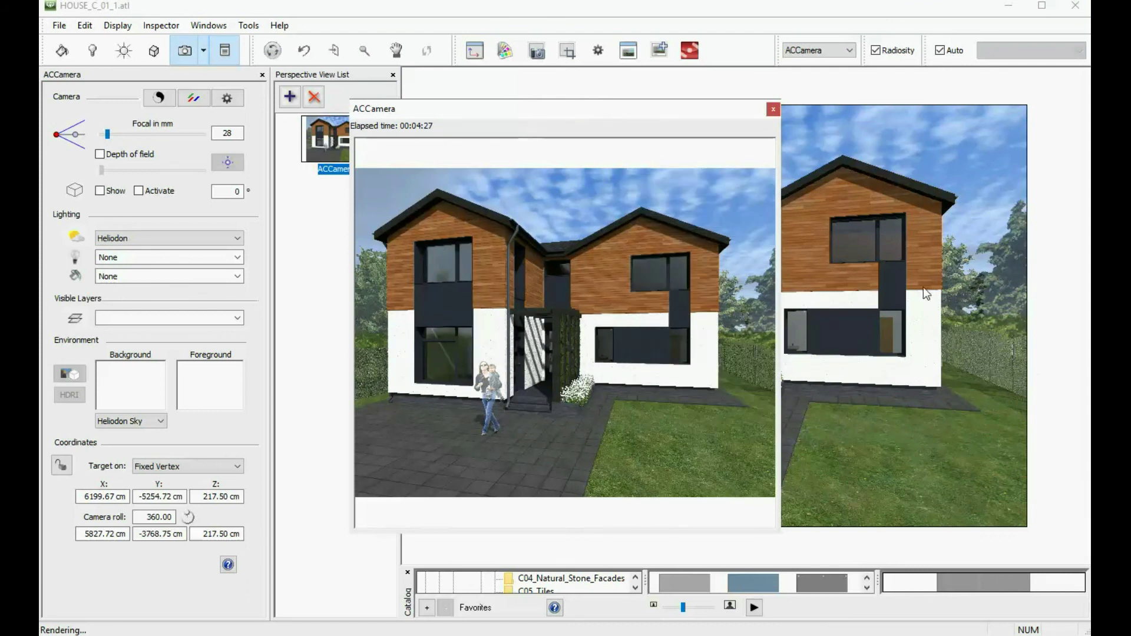
left_click(773, 110)
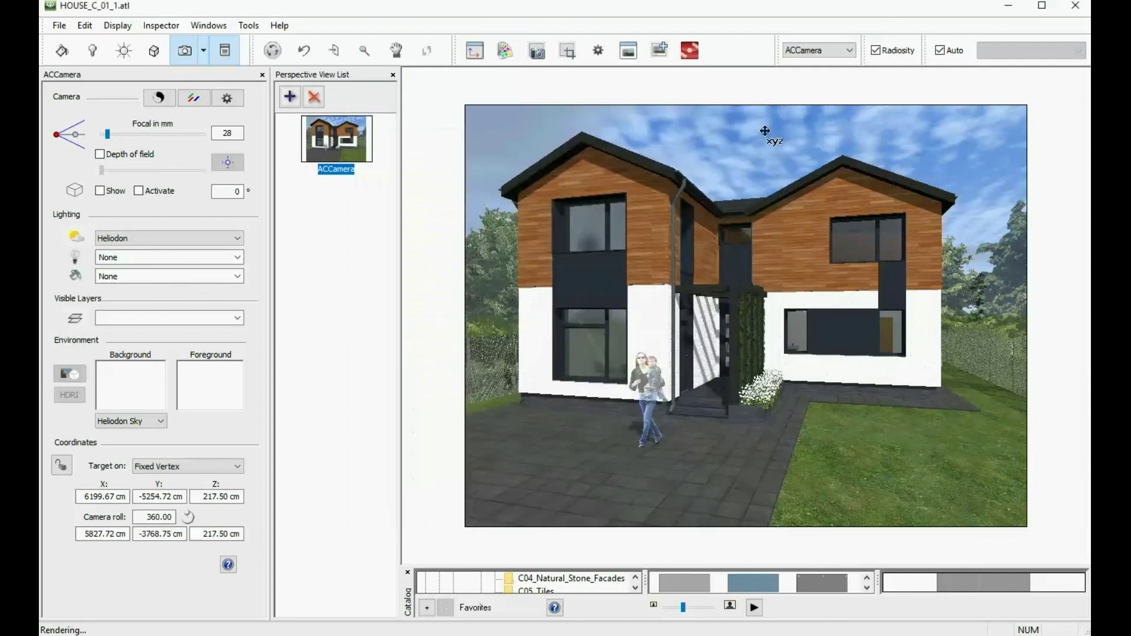
Step: Add a second perspective view, and place its camera behind the house looking towards the terrace with the pergola
left_click(473, 50)
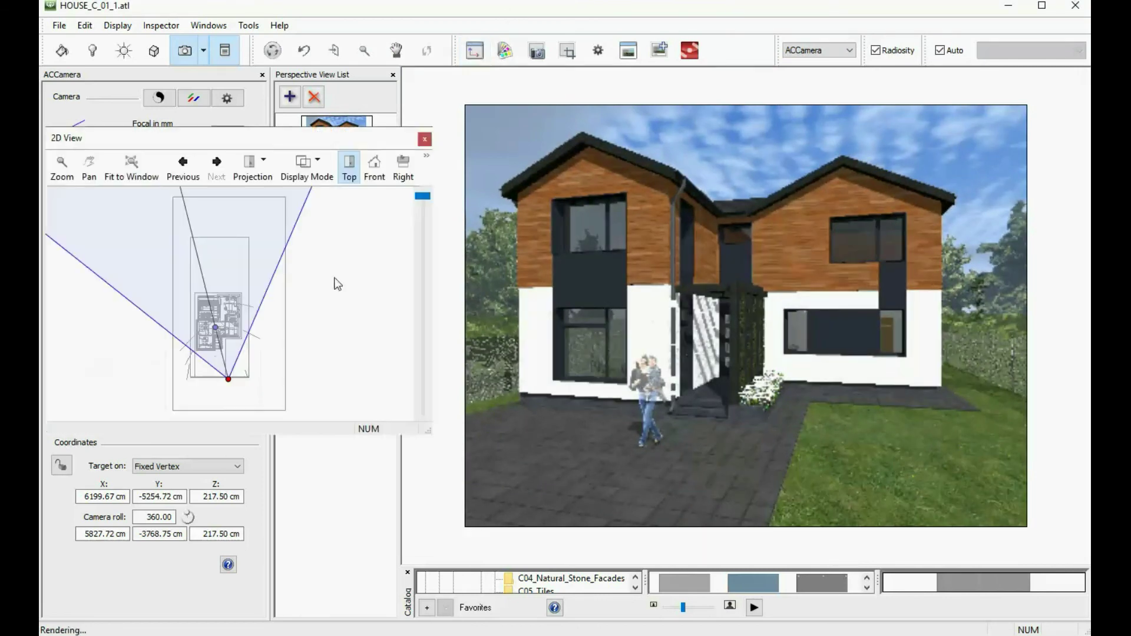
left_click(424, 139)
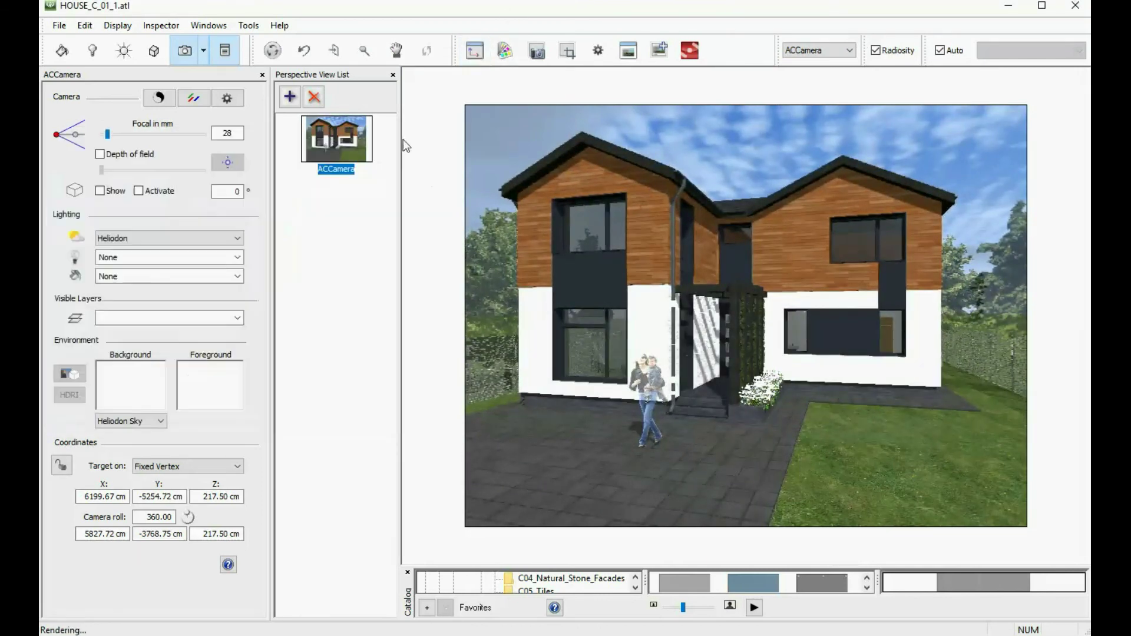
left_click(288, 97)
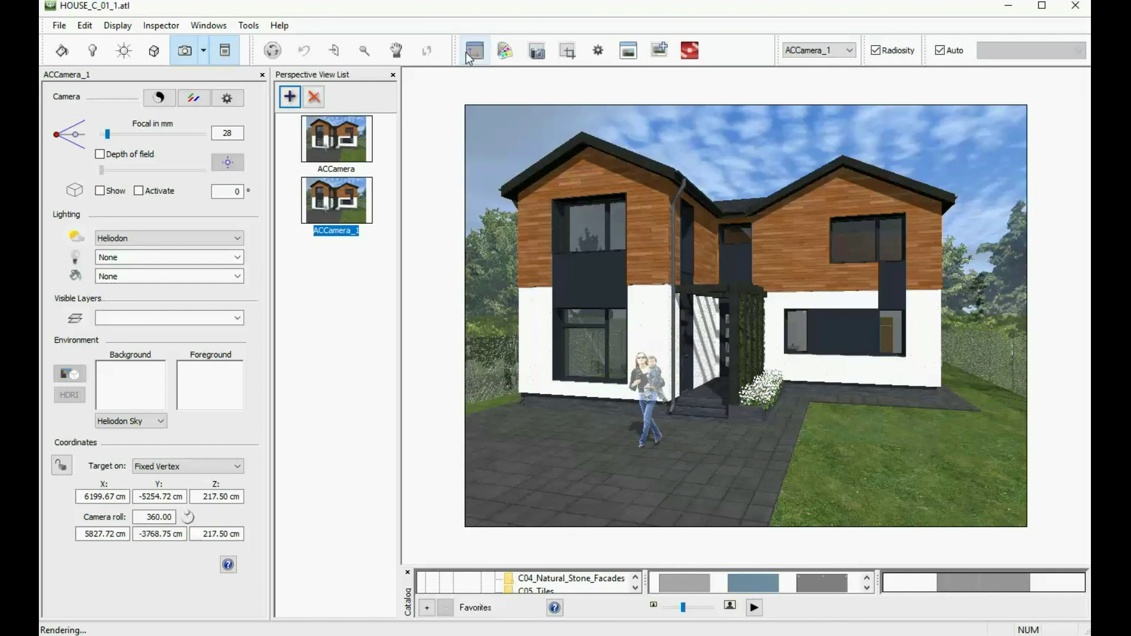
left_click(473, 51)
left_click_drag(229, 383, 187, 278)
left_click_drag(215, 327, 216, 311)
Step: Move the Heliodon sun behind the house in the 2D view to light the terrace side
left_click(124, 50)
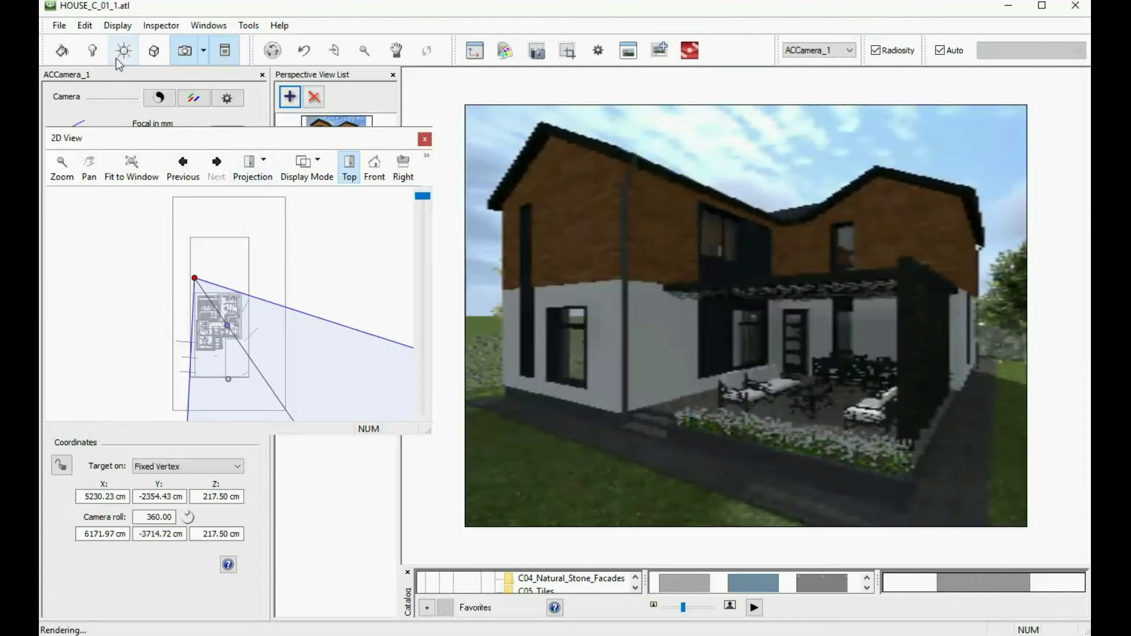
left_click_drag(286, 389, 190, 208)
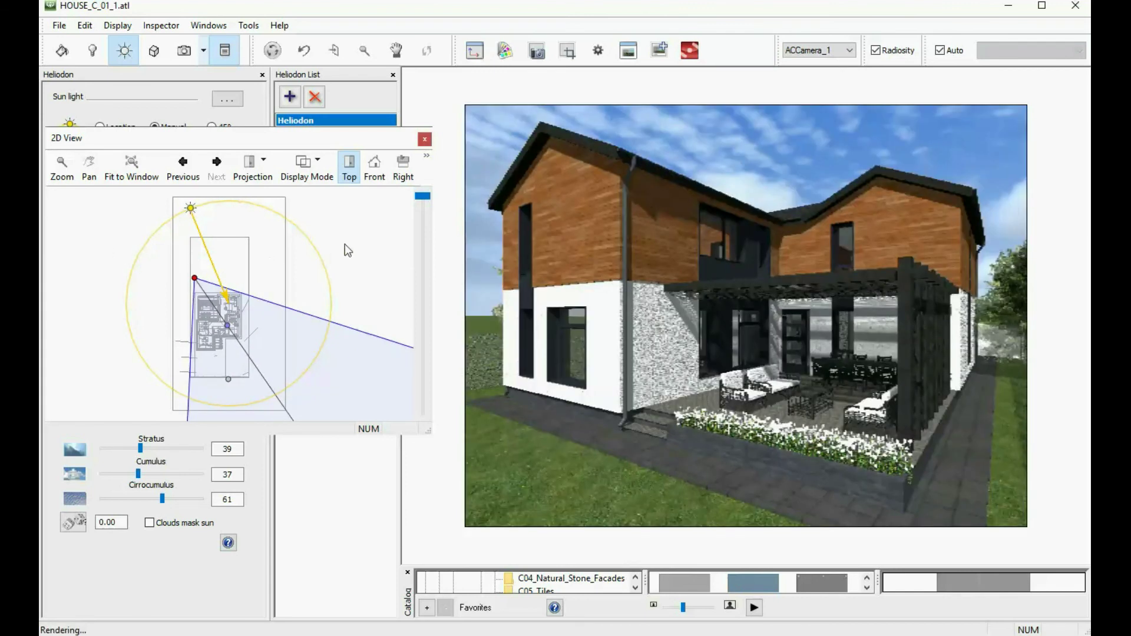
left_click(425, 139)
Step: Render the terrace view immediately as a JPEG named 02
left_click(536, 52)
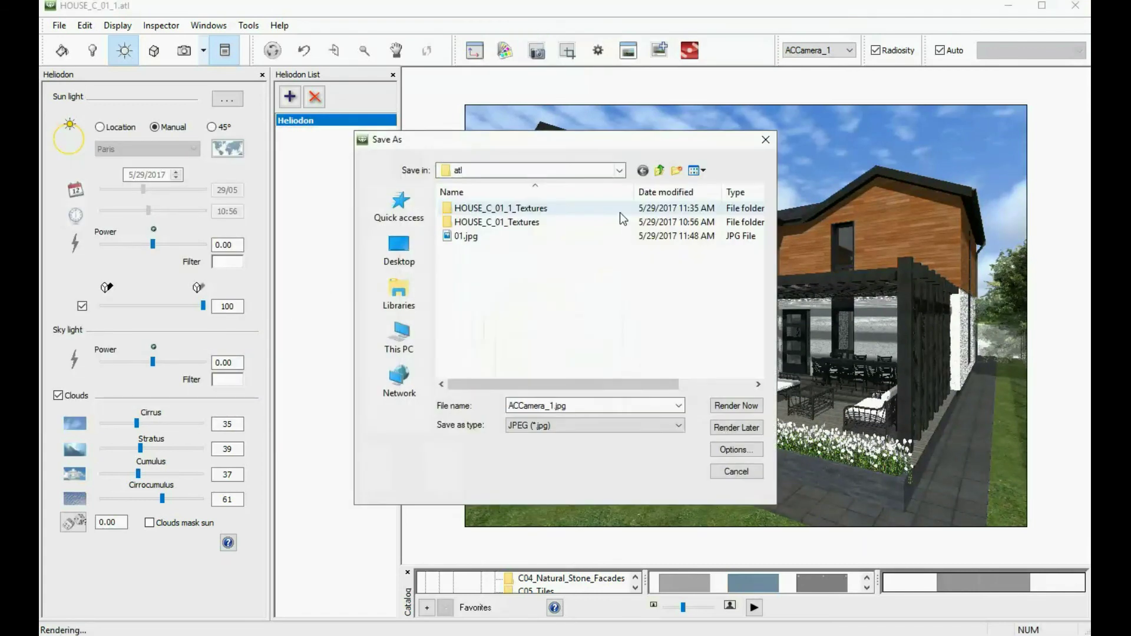
double_click(591, 405)
type("02")
left_click(729, 401)
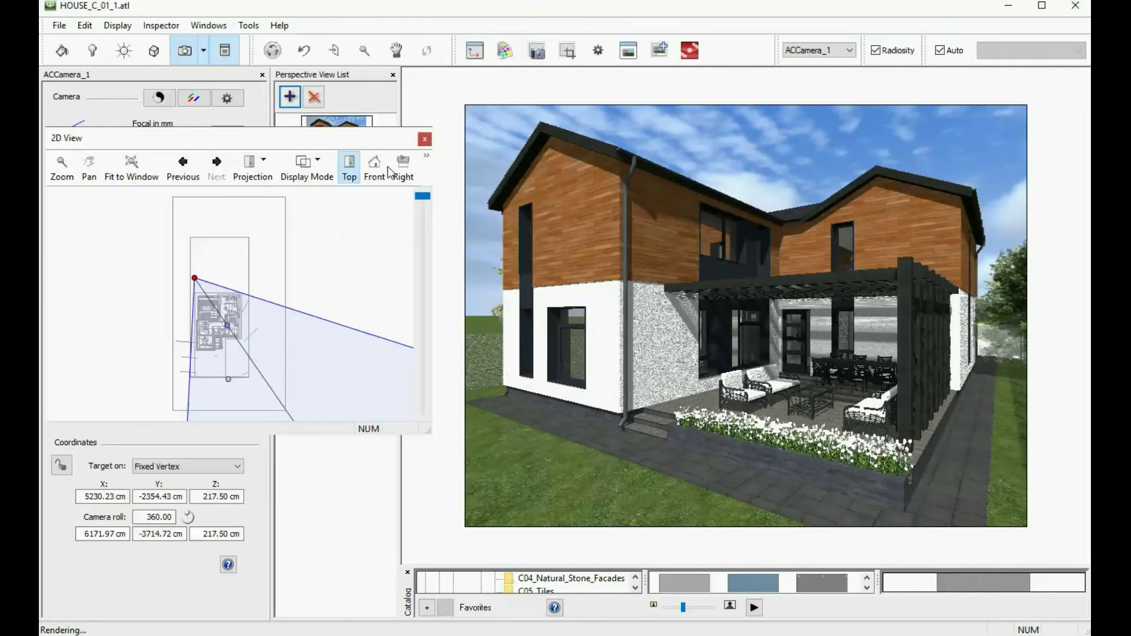
Step: Add a third perspective view, and move its camera farther behind the house in the top 2D view
left_click_drag(270, 138, 281, 95)
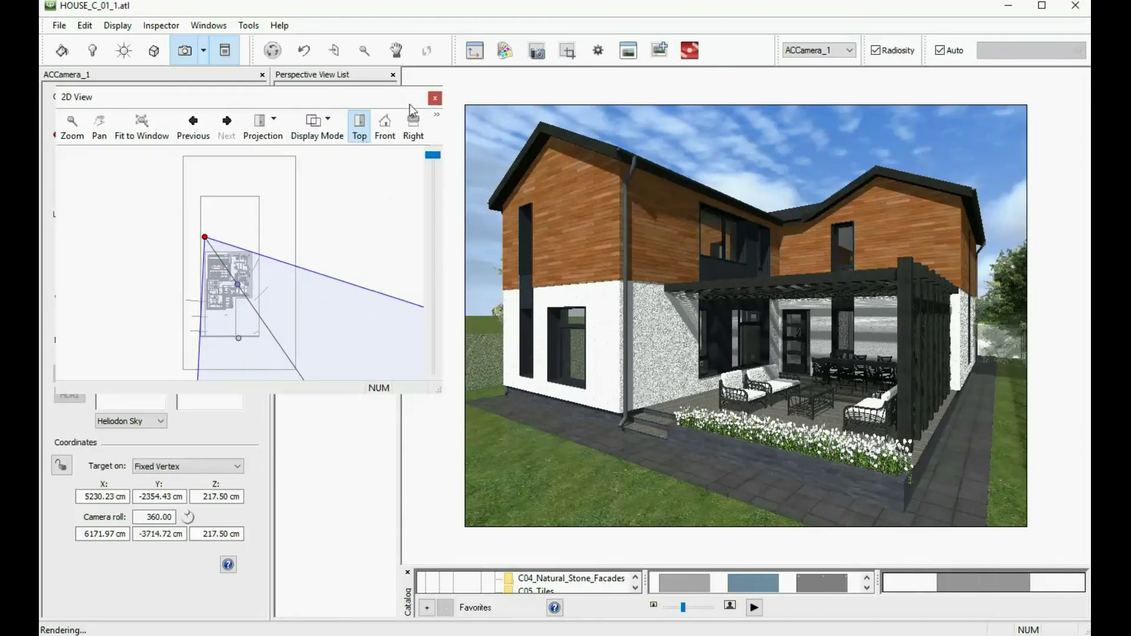
left_click_drag(391, 95, 380, 130)
left_click(289, 97)
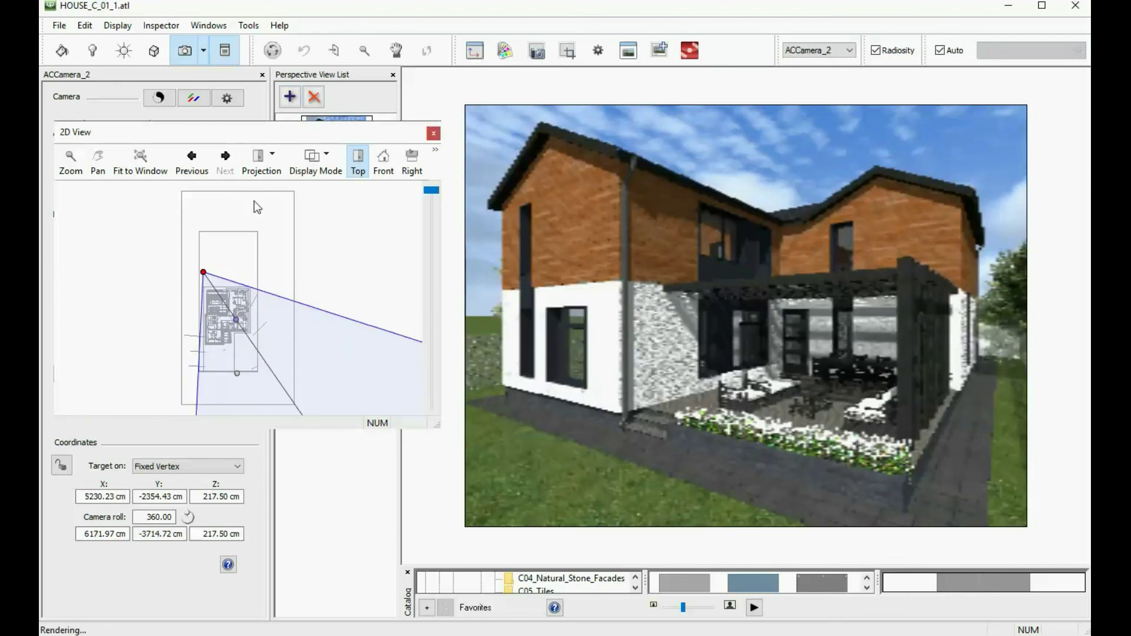
left_click_drag(203, 272, 214, 266)
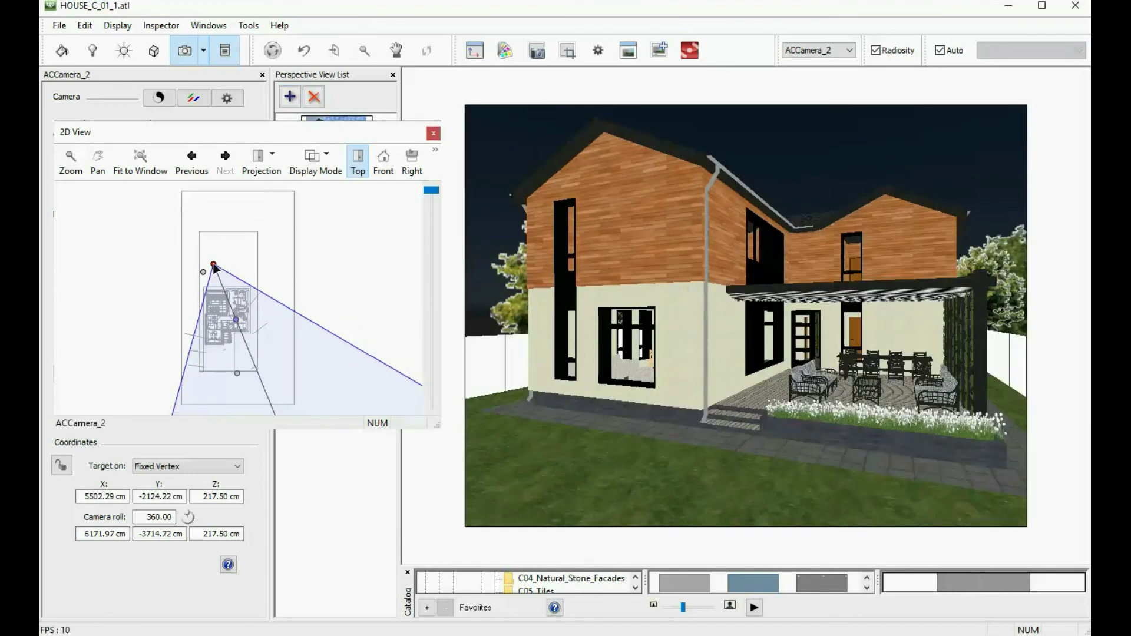